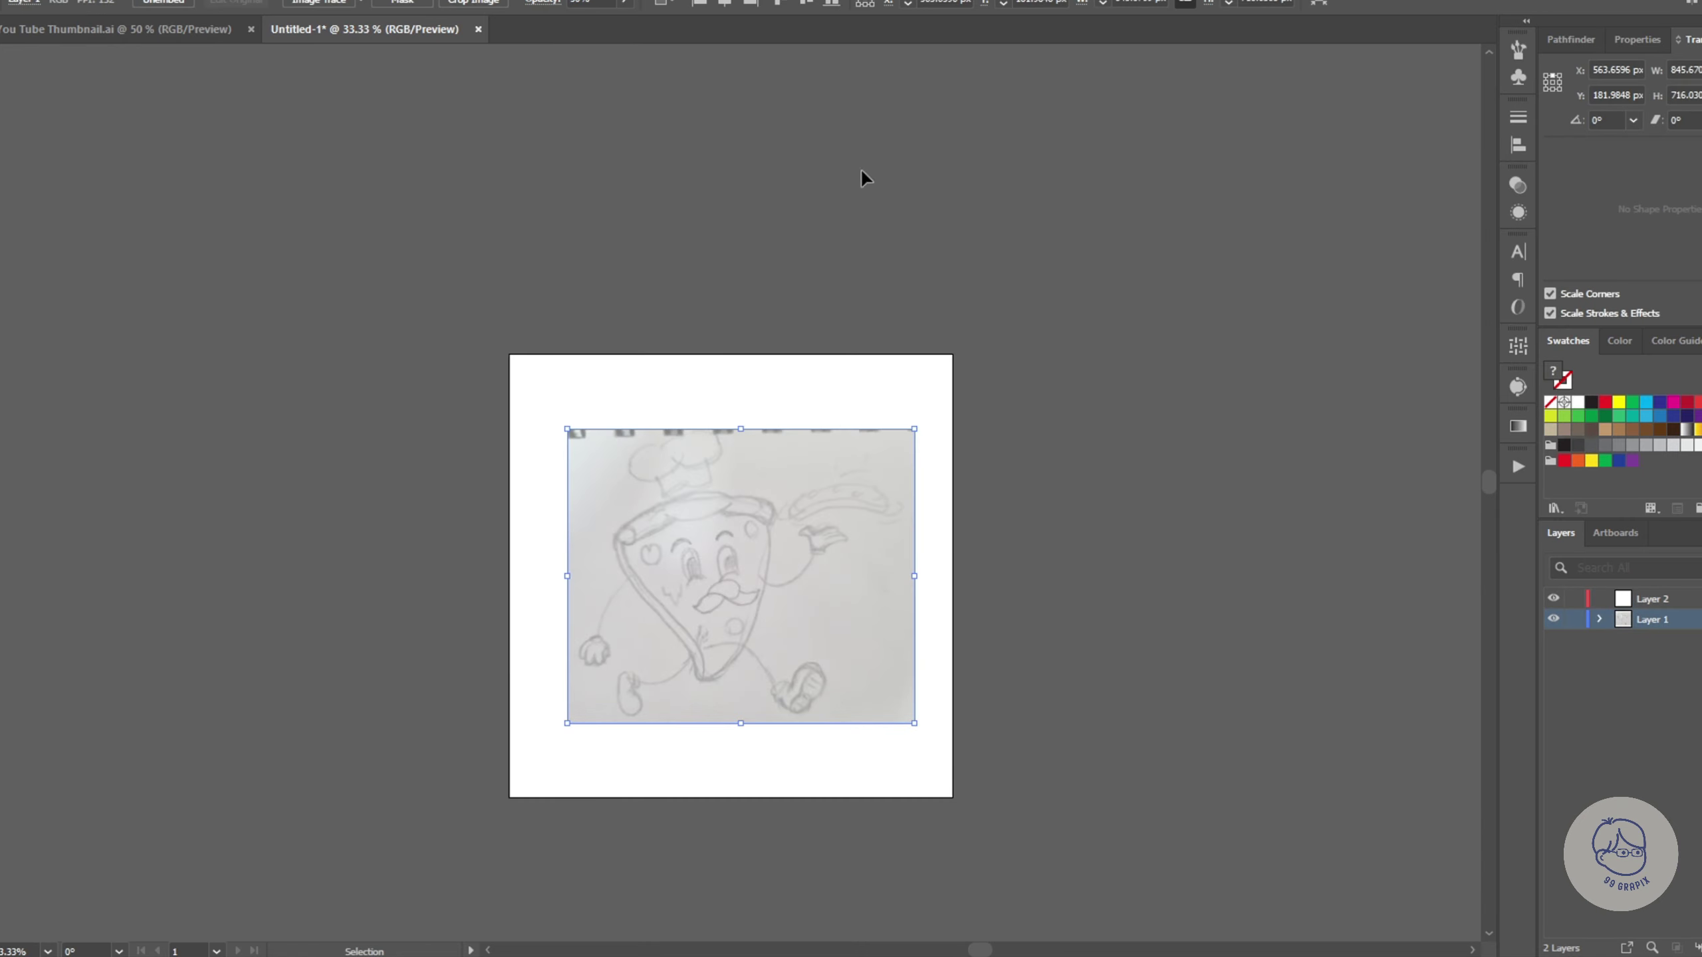
Step: Rename the top layer to 'outline'
text(outline)
key(Return)
key(ctrl+equal)
key(ctrl+equal)
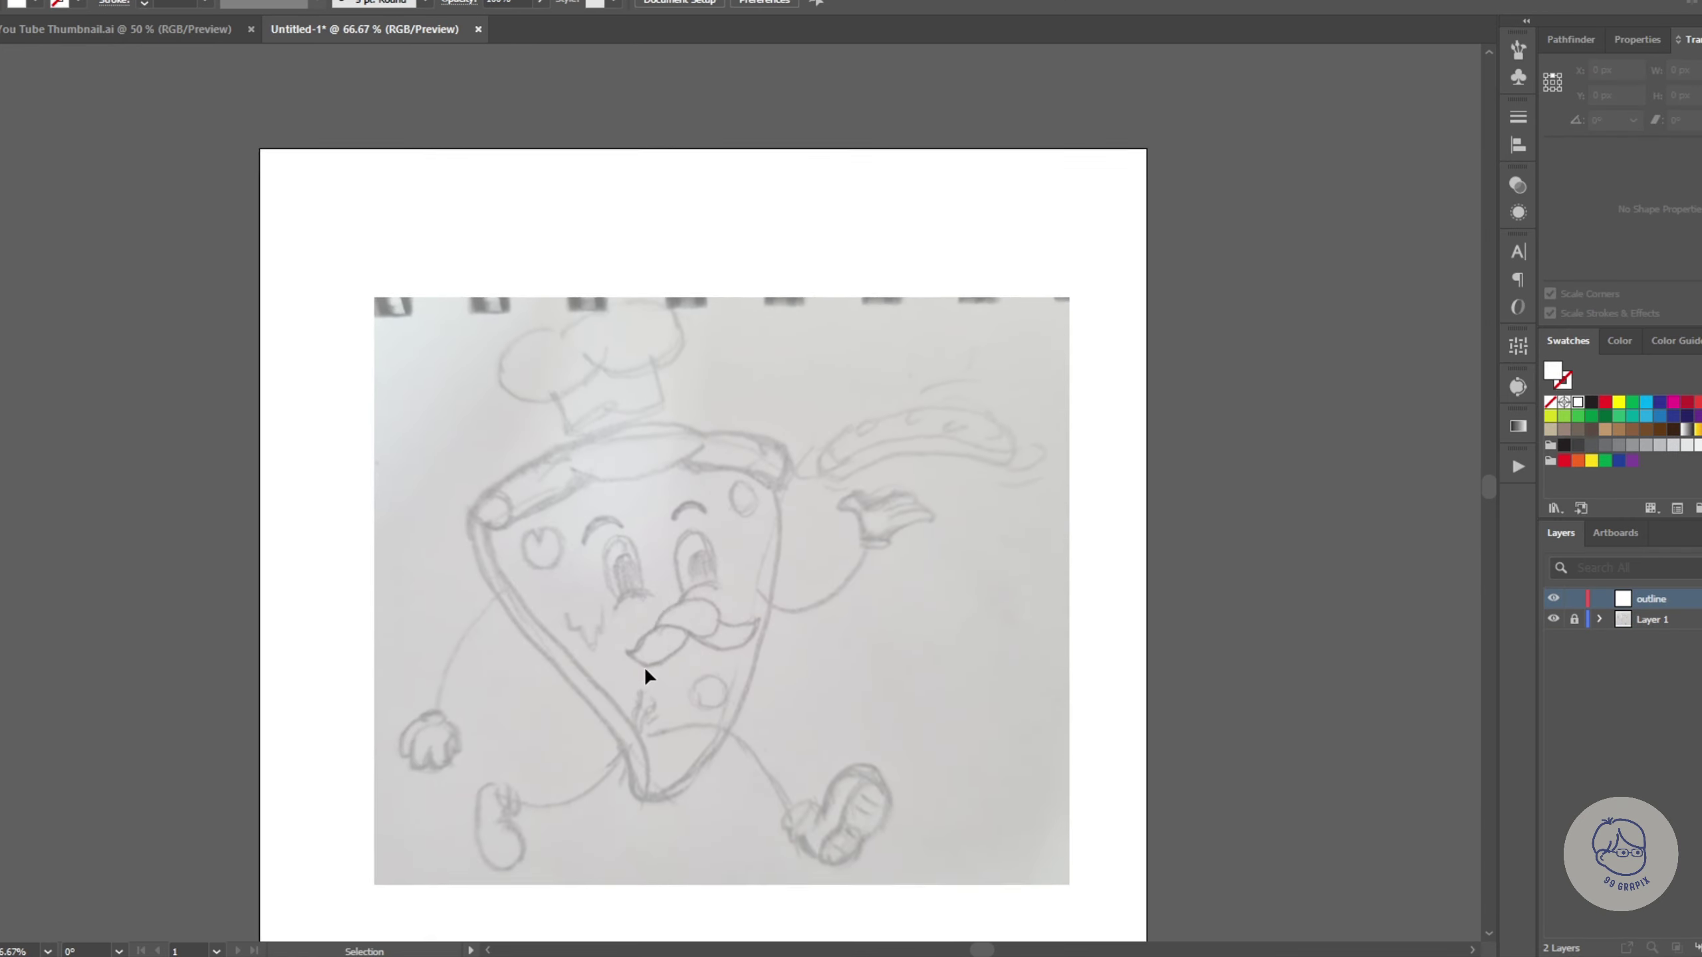
Step: Trace both sides of the pizza slice with the Pen tool, meeting at the tip
key(p)
key(ctrl+equal)
click(877, 216)
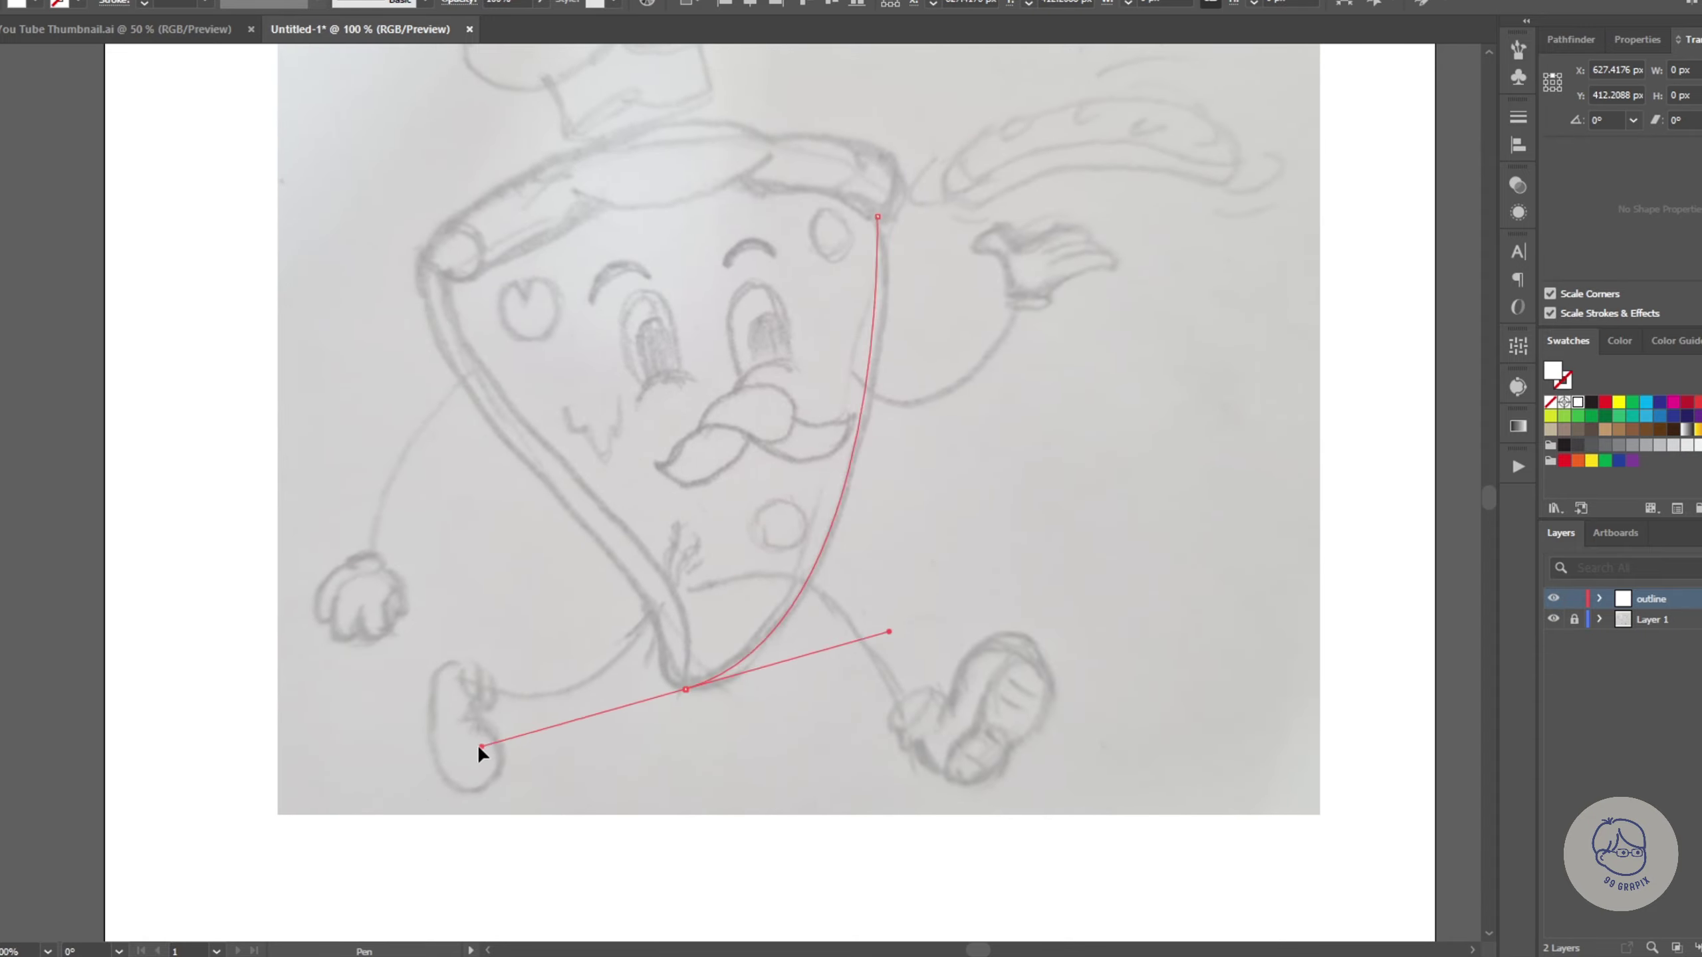
drag(480, 753, 446, 801)
alt+click(685, 688)
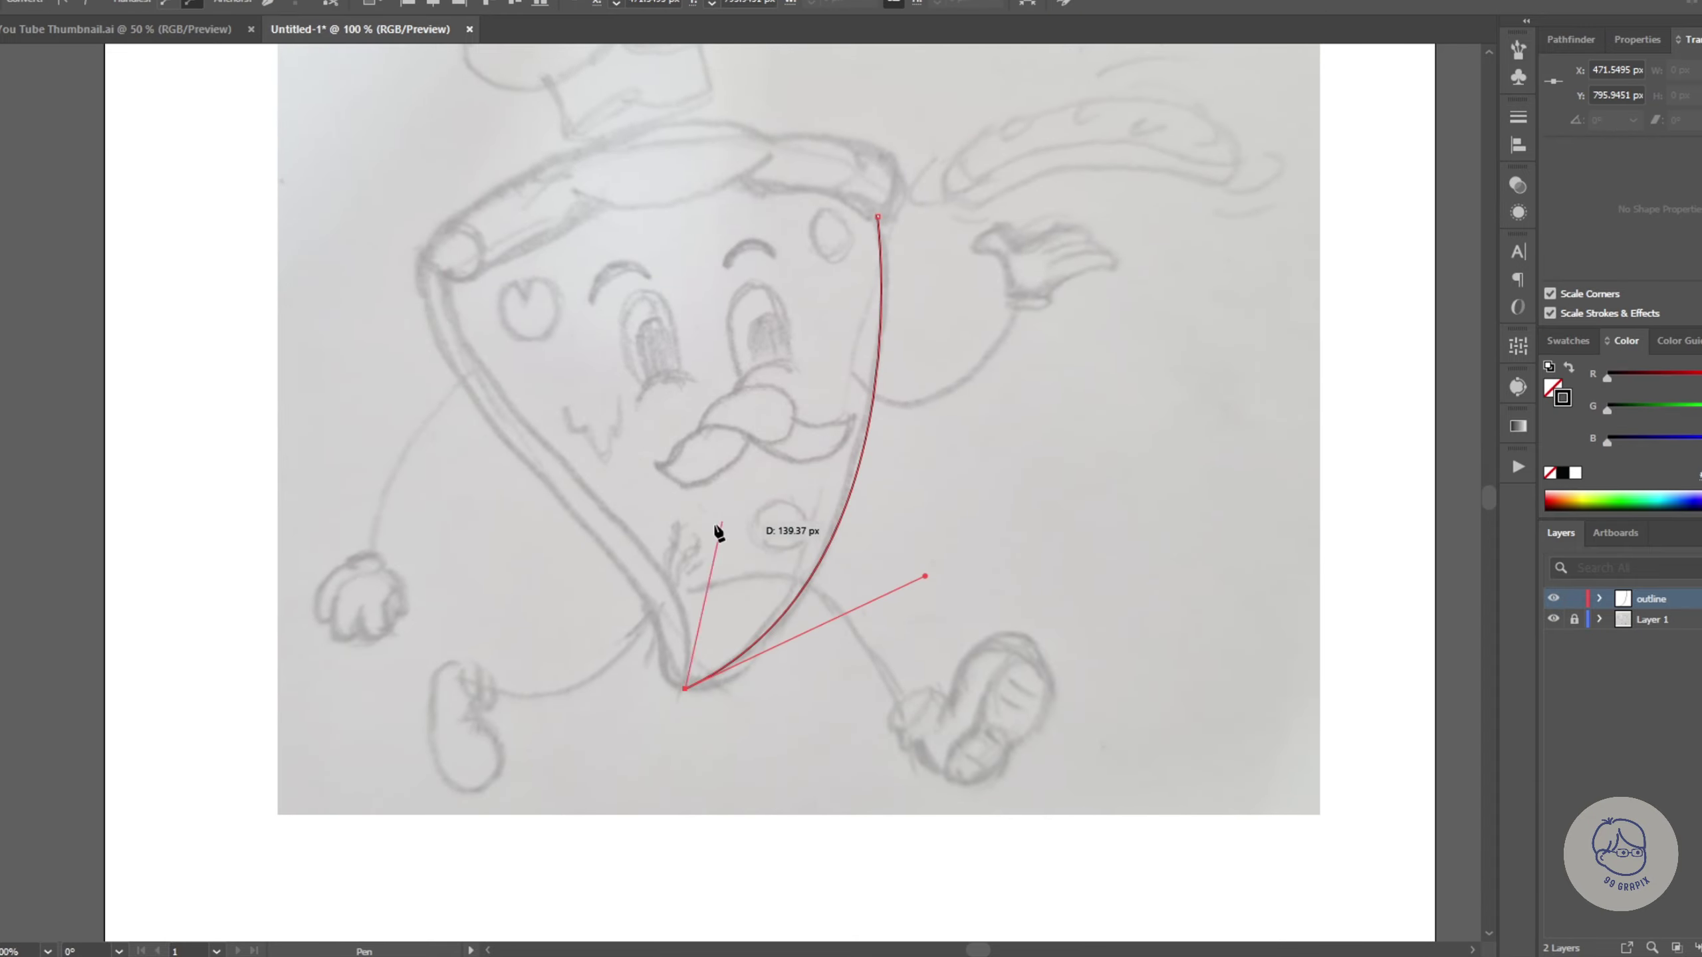
ctrl+click(373, 373)
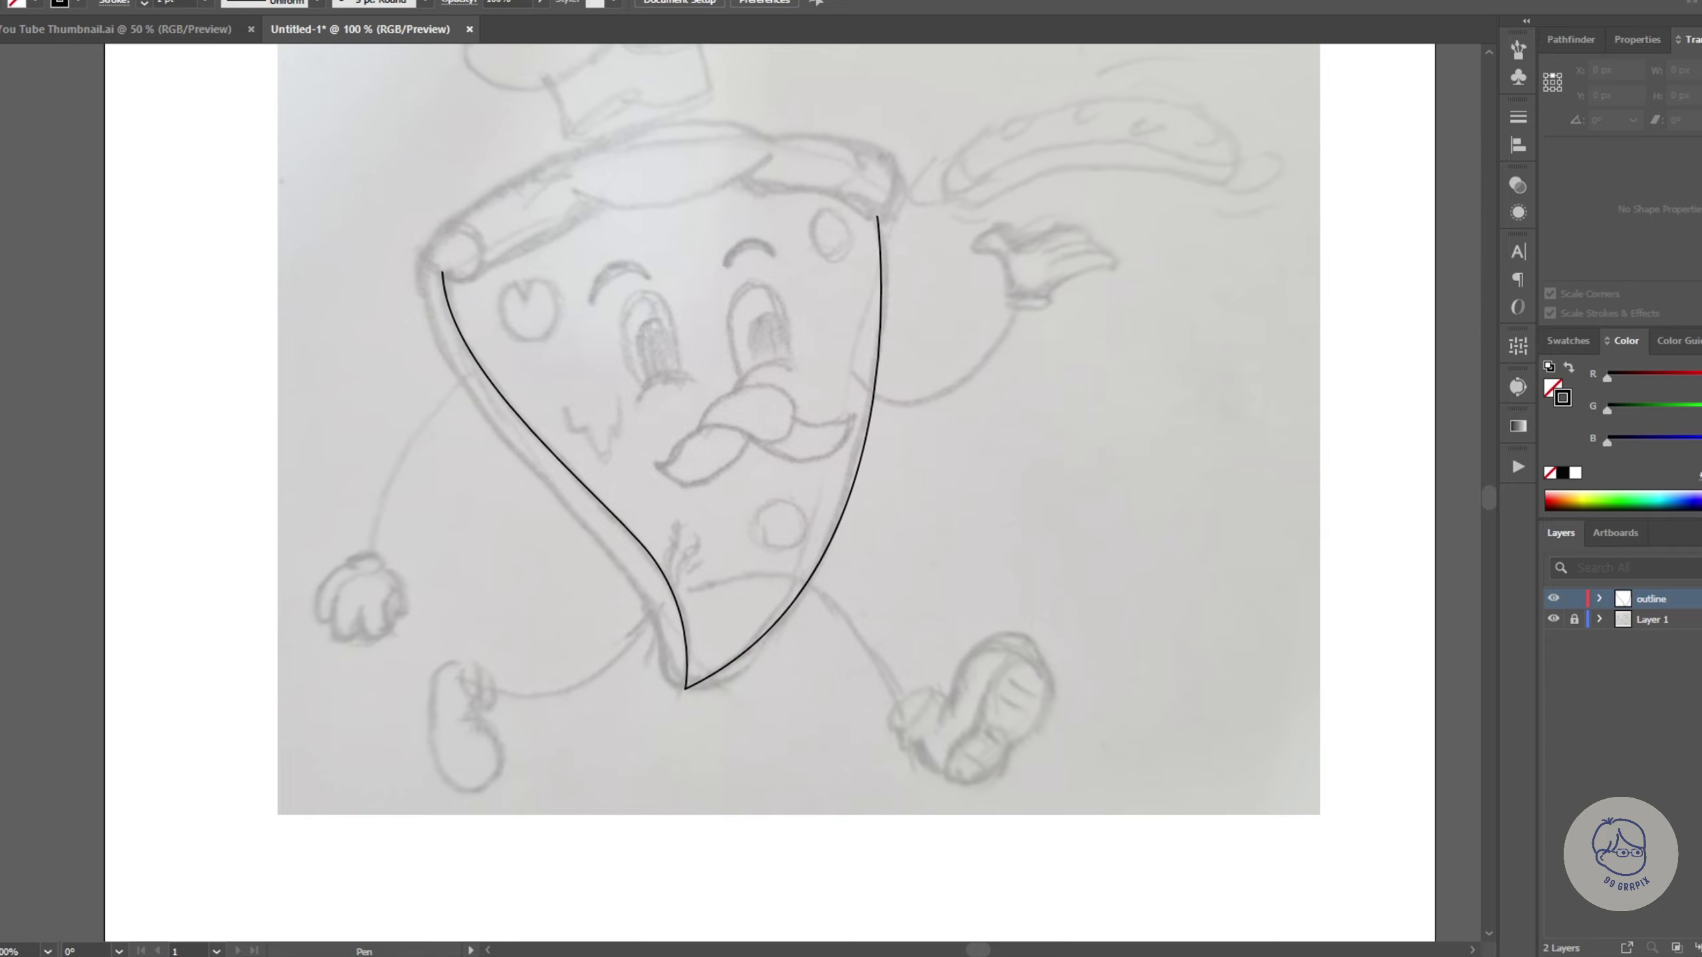
Step: Round off the slice's bottom tip and reselect the whole outline path
key(a)
drag(690, 667, 711, 644)
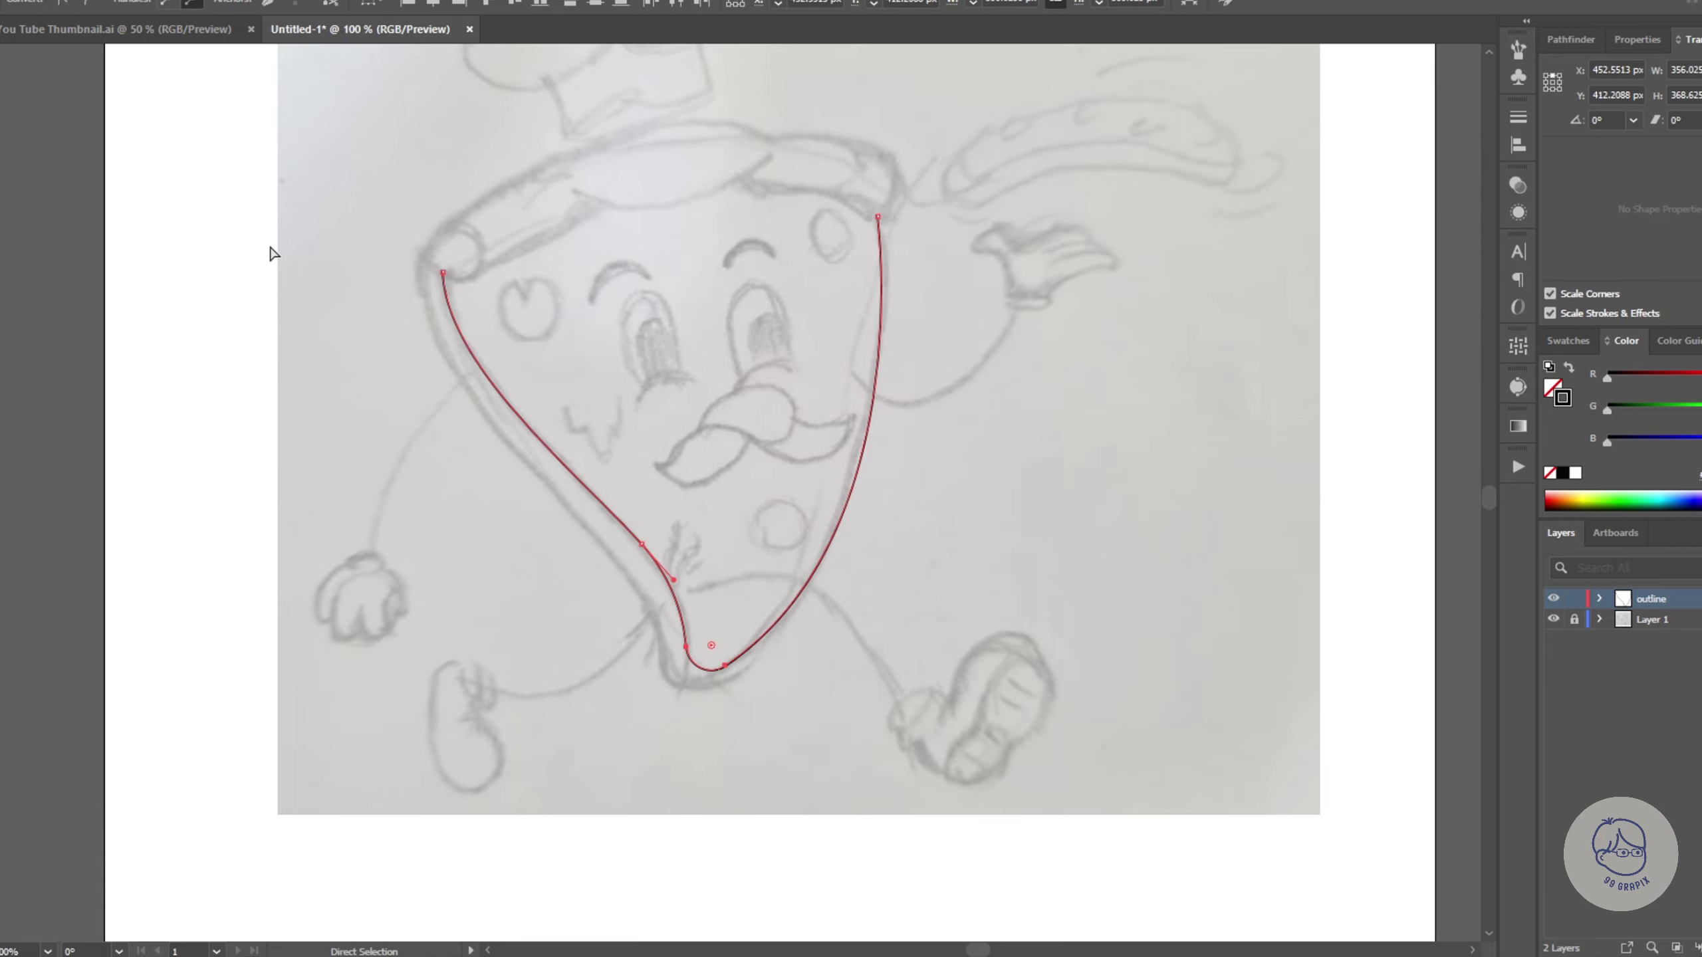
click(273, 254)
key(v)
click(870, 402)
click(20, 1)
Step: Apply a wider Offset Path to the slice outline
click(422, 481)
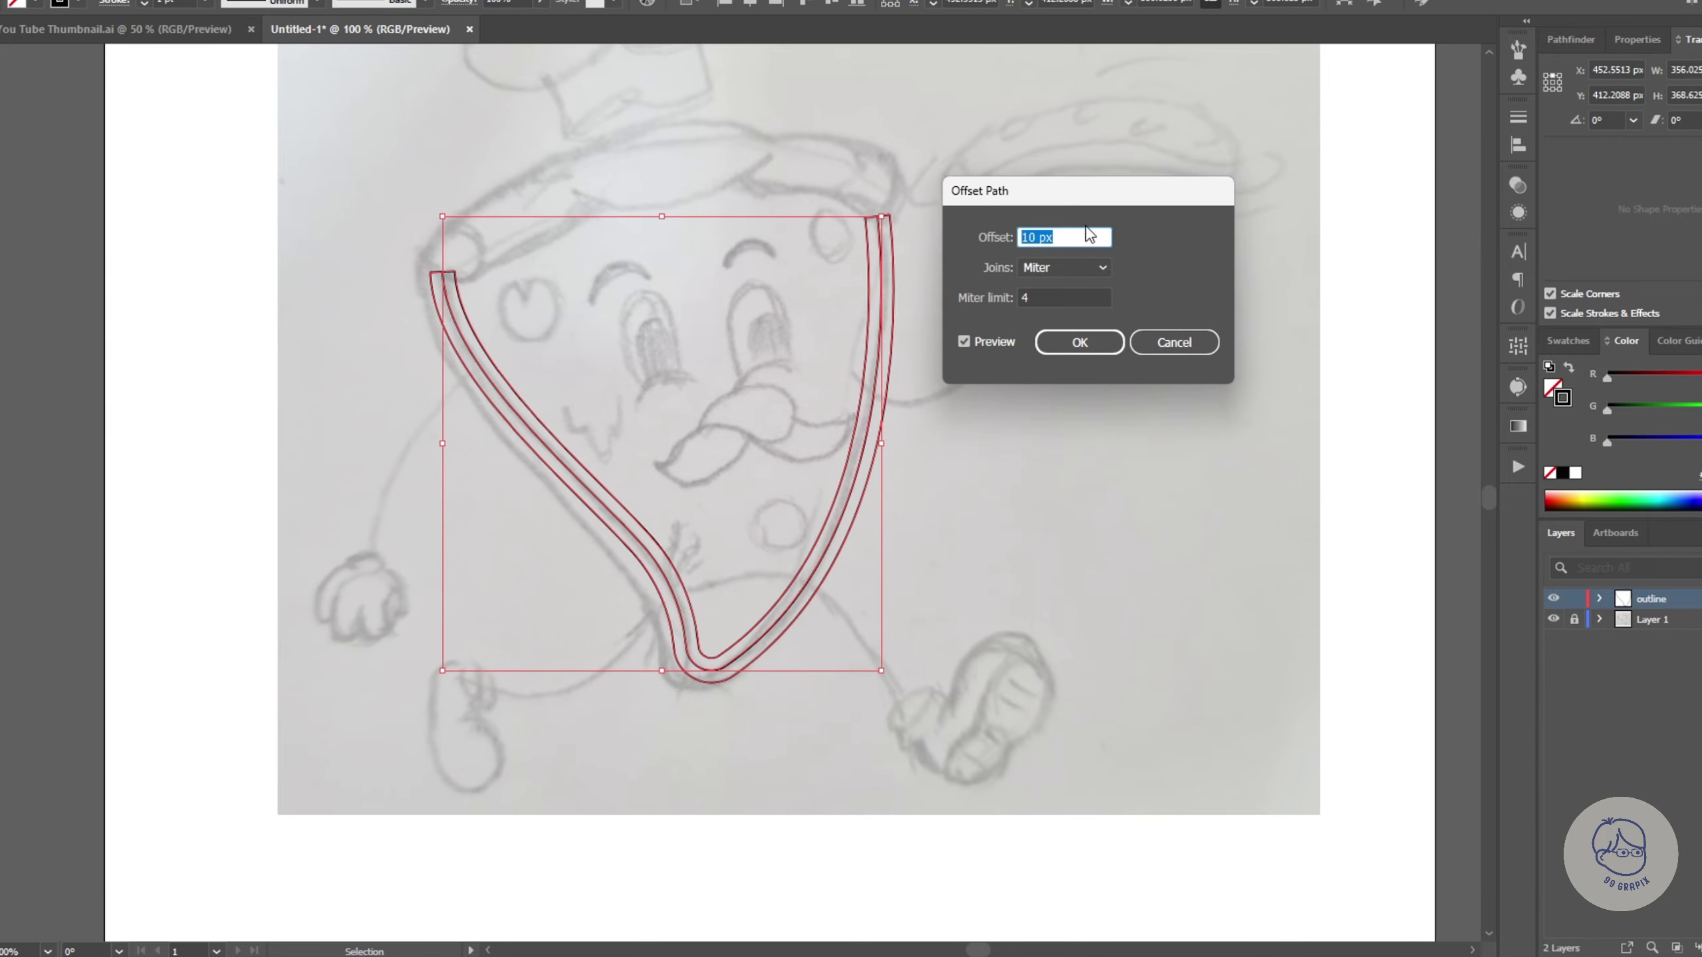
scroll(1035, 237, up, 11)
click(1079, 342)
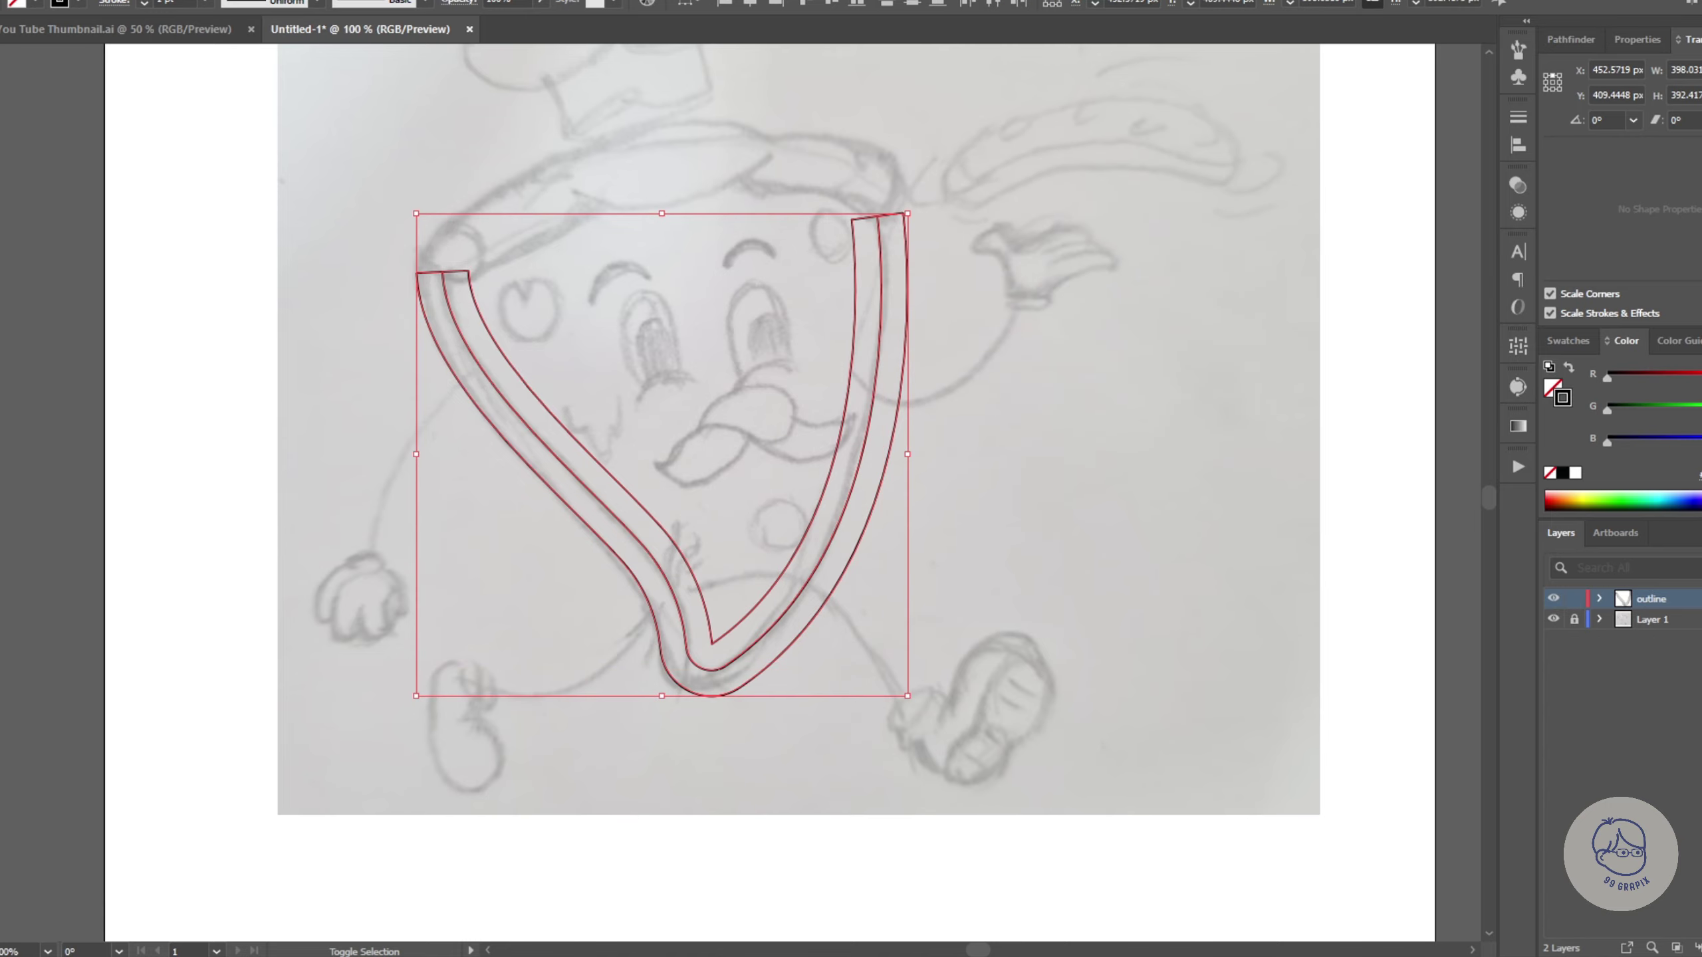
Step: Delete the offset's closing segments across the top, leaving two parallel edges
key(ctrl+plus)
double_click(349, 342)
key(a)
click(259, 152)
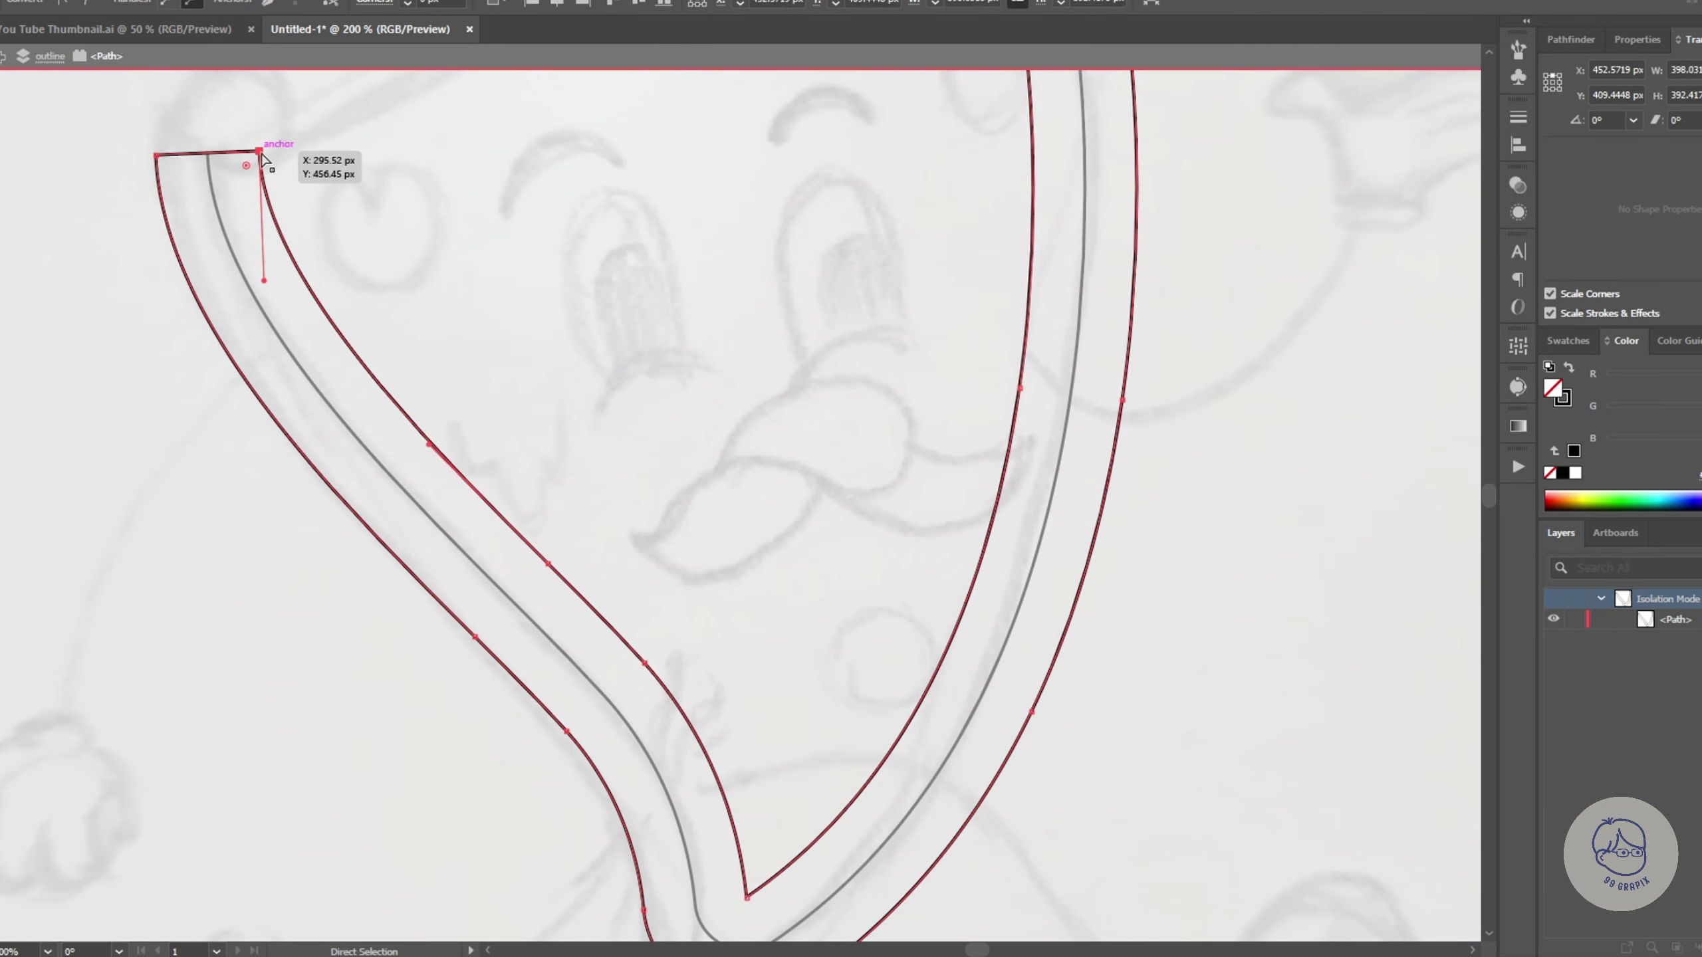
key(ctrl+minus)
key(Delete)
key(Escape)
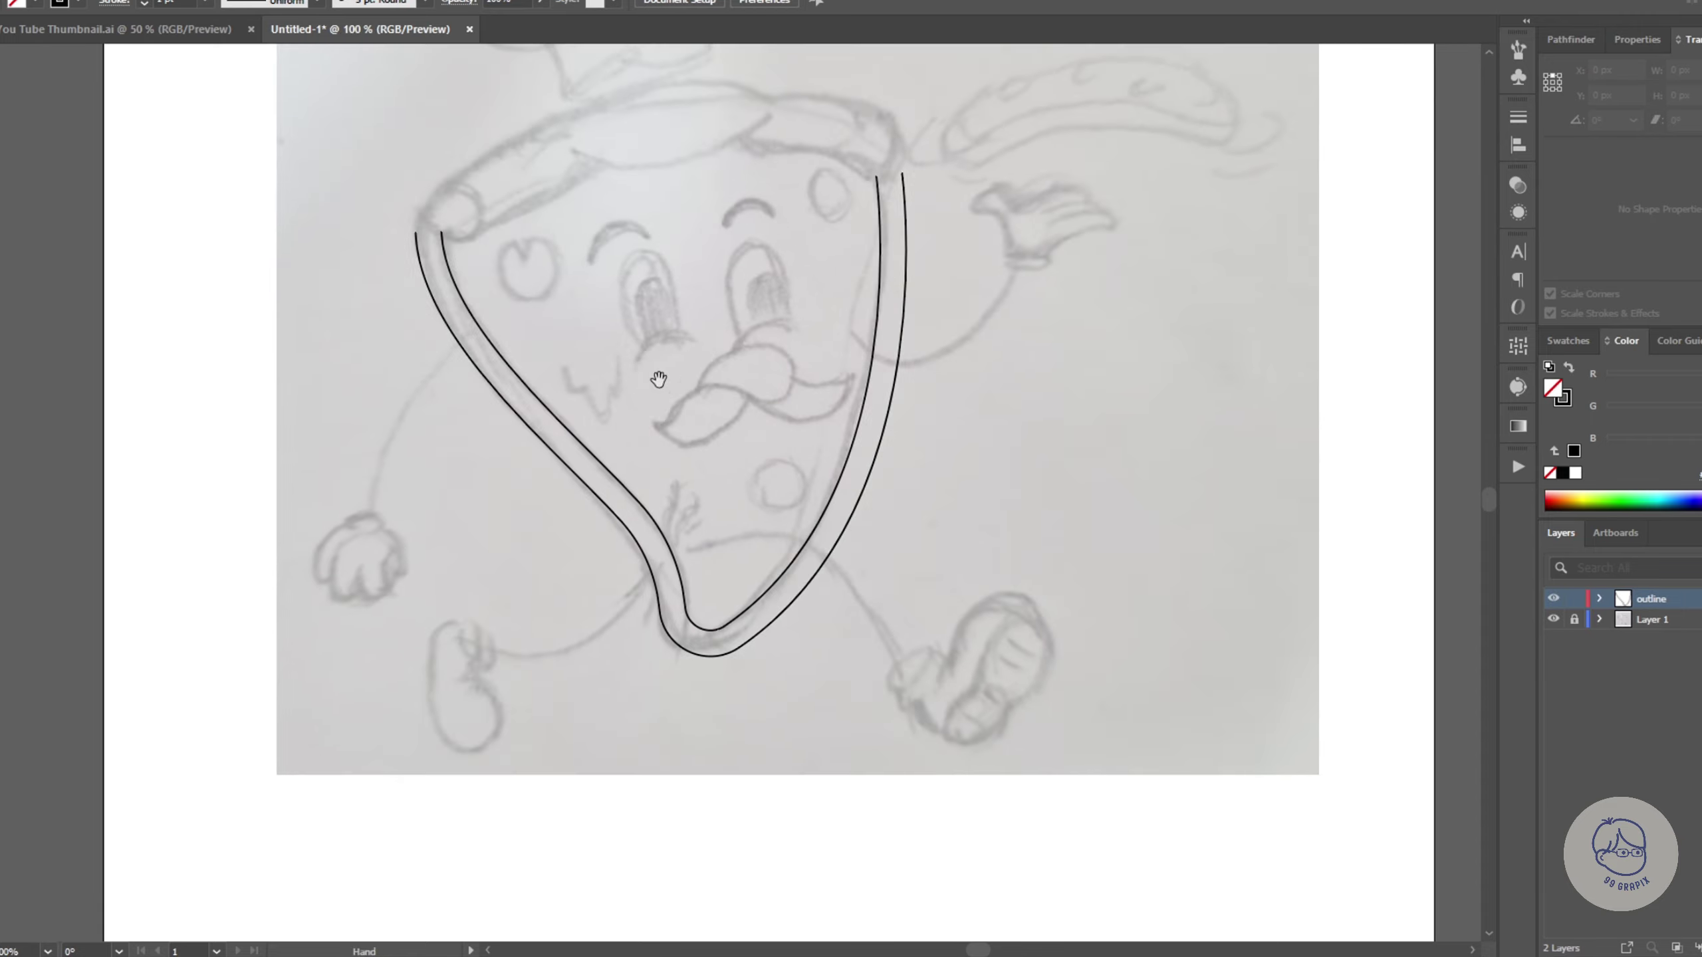
Step: Draw a small circle at the edge's top-left end
key(ctrl+plus)
key(l)
mouse_move(350, 244)
mouse_down()
mouse_move(434, 327)
mouse_move(372, 292)
mouse_up()
Step: Continue the outline path from its end at the circle
key(p)
click(375, 311)
scroll(375, 259, up, 3)
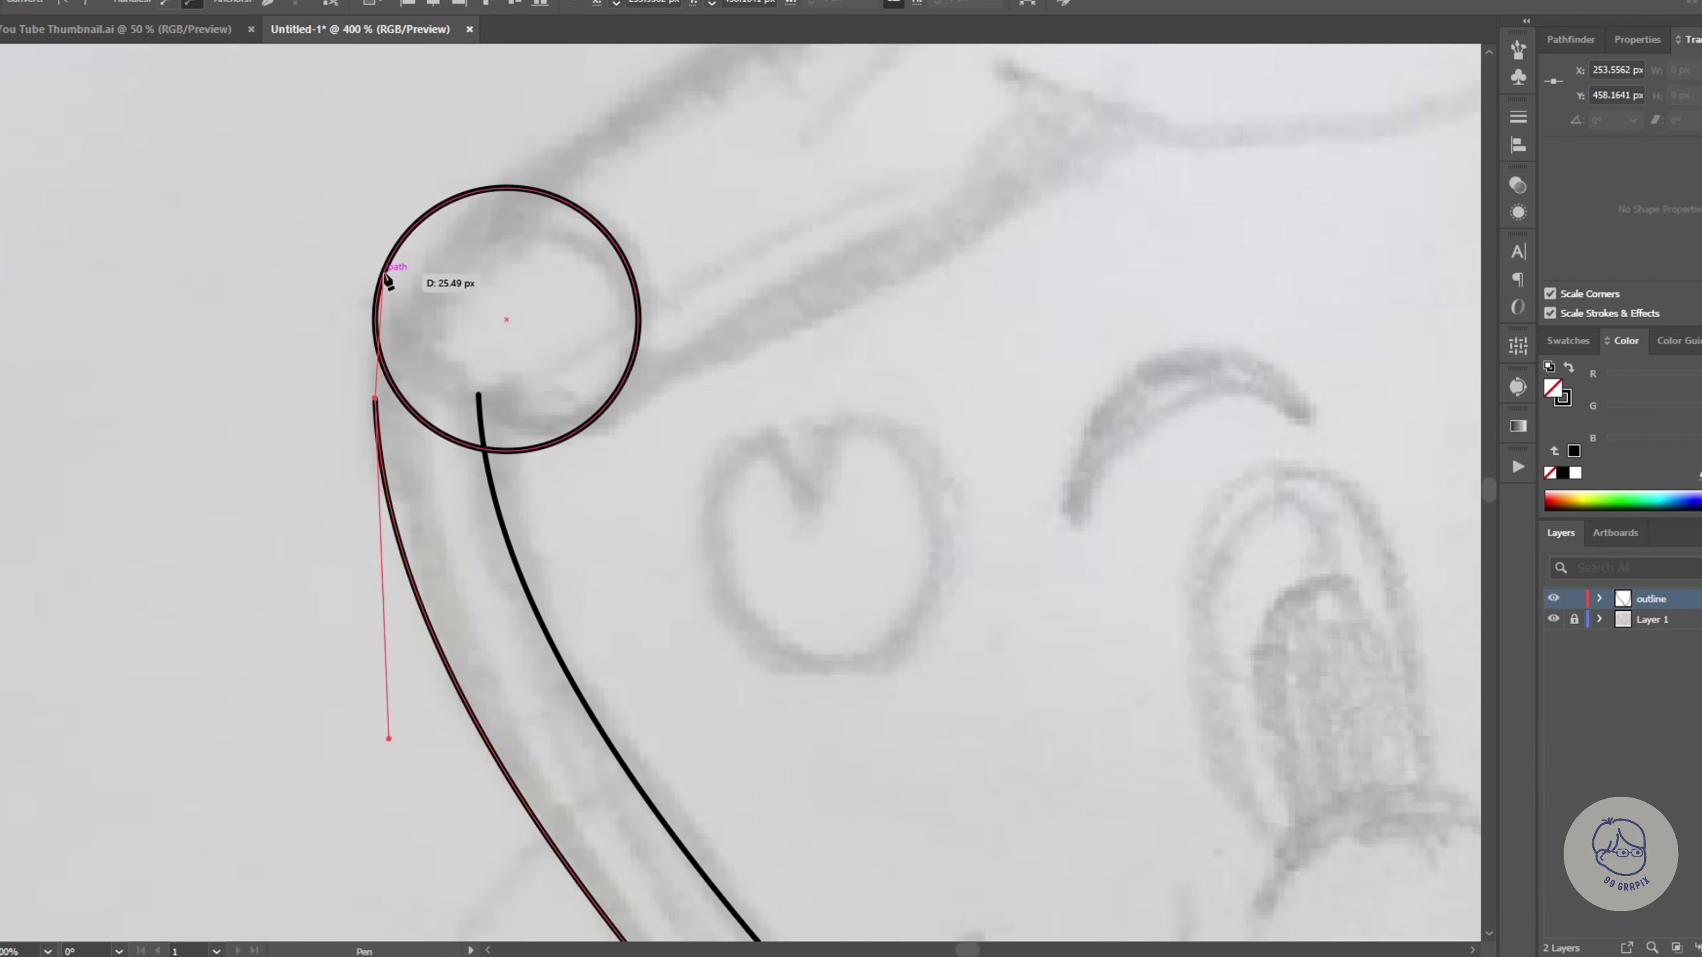
key(v)
key(ctrl+shift+a)
key(ctrl+minus)
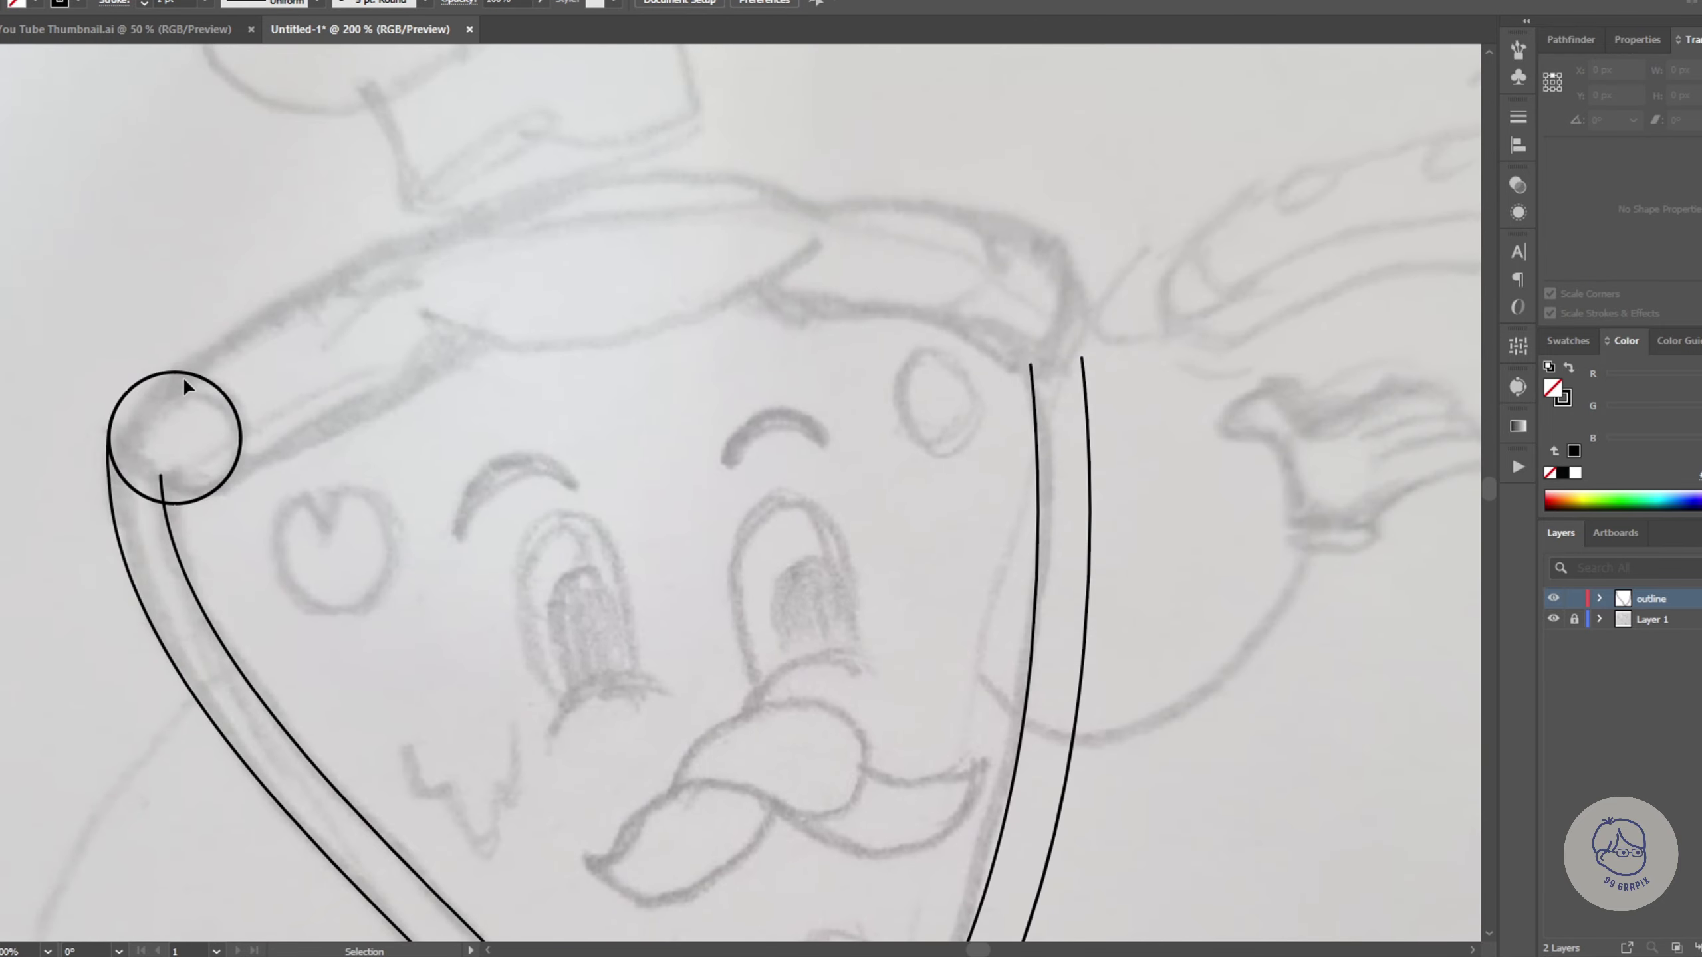
Step: Draw the top crust arc from the circle across the slice with the Curvature tool
key(shift+grave)
click(339, 268)
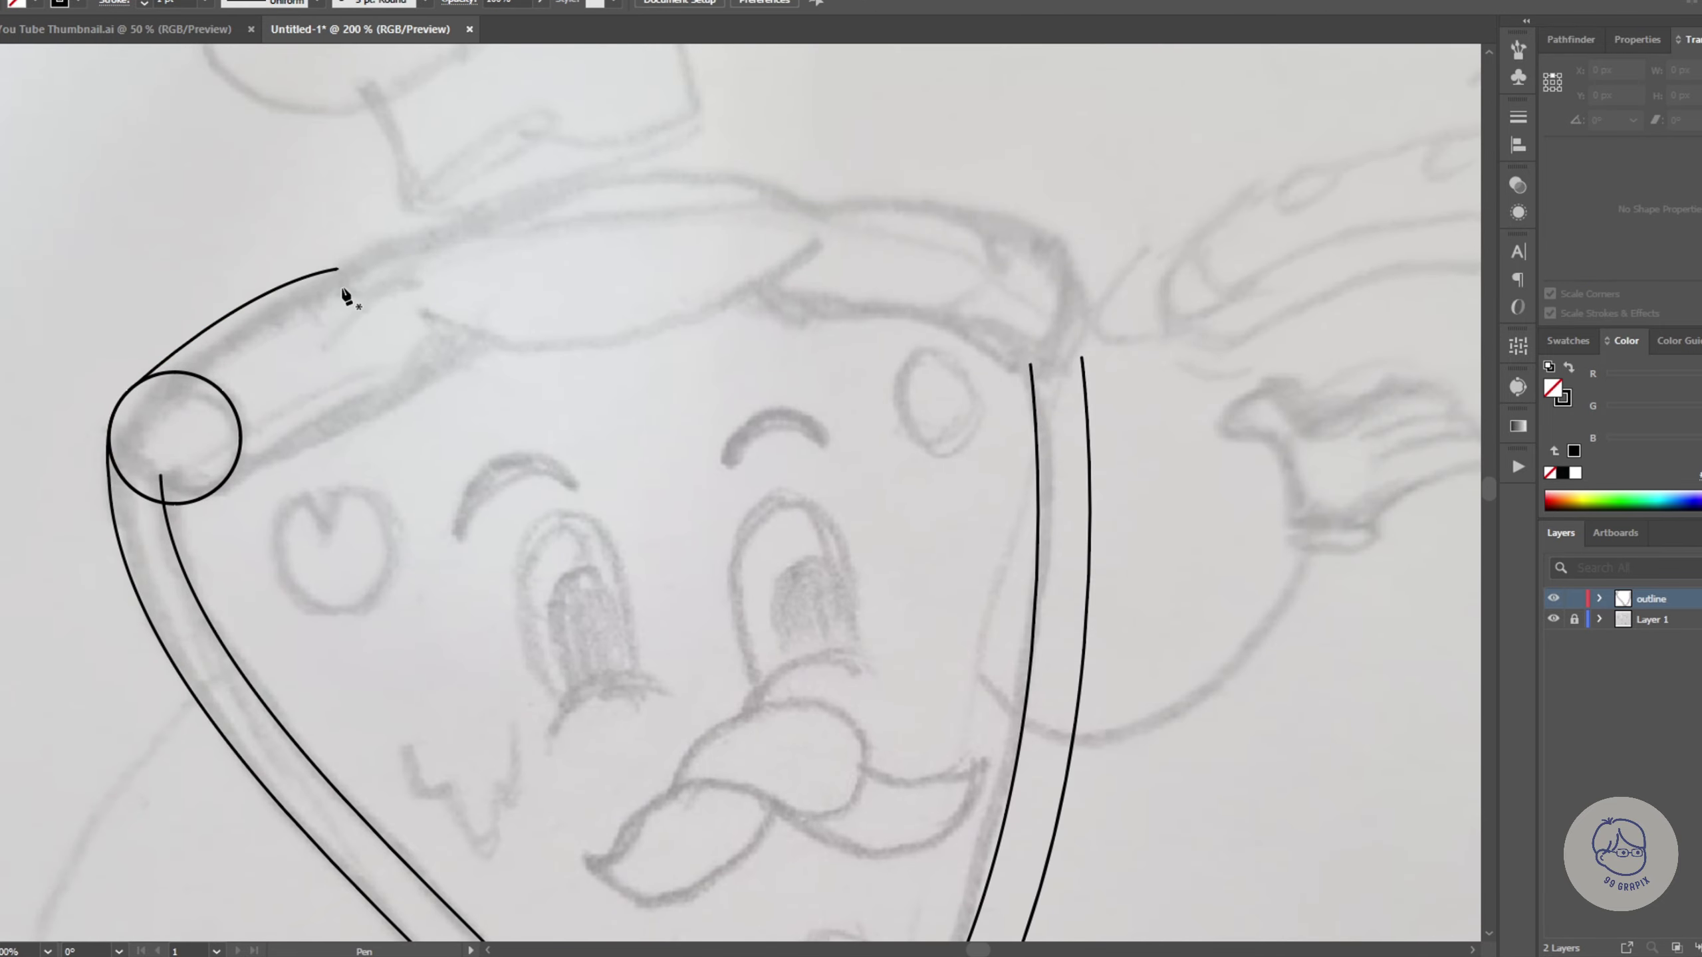
click(816, 211)
drag(579, 253, 564, 179)
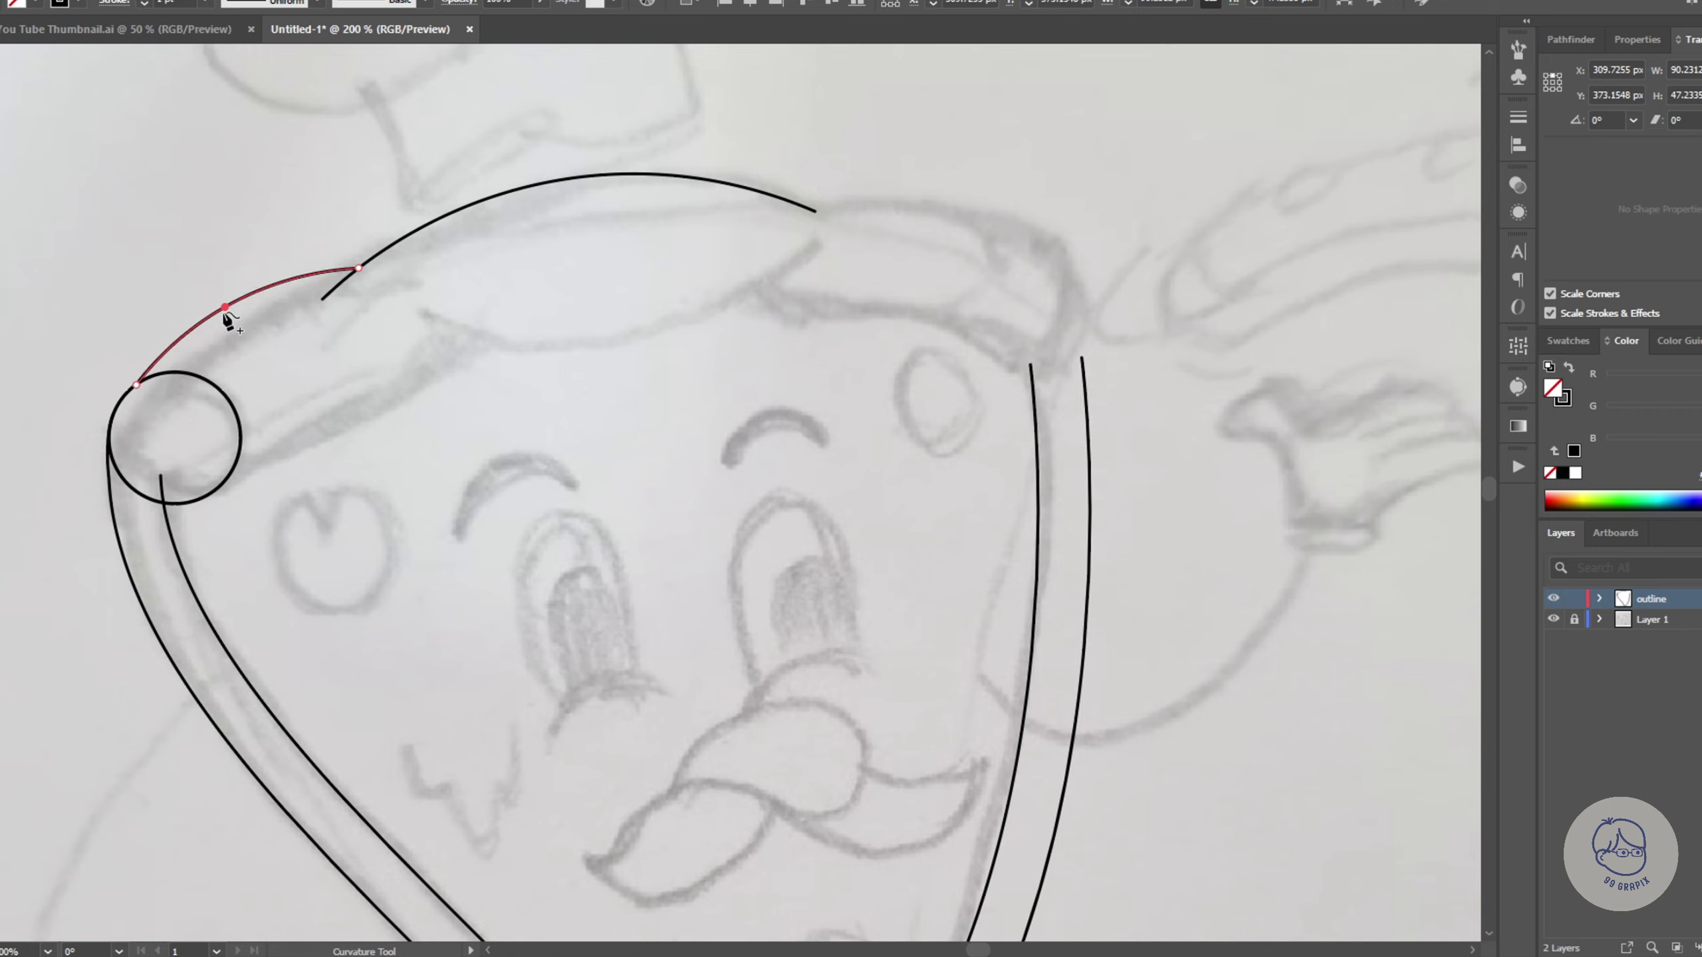
key(v)
key(ctrl+a)
key(ctrl+minus)
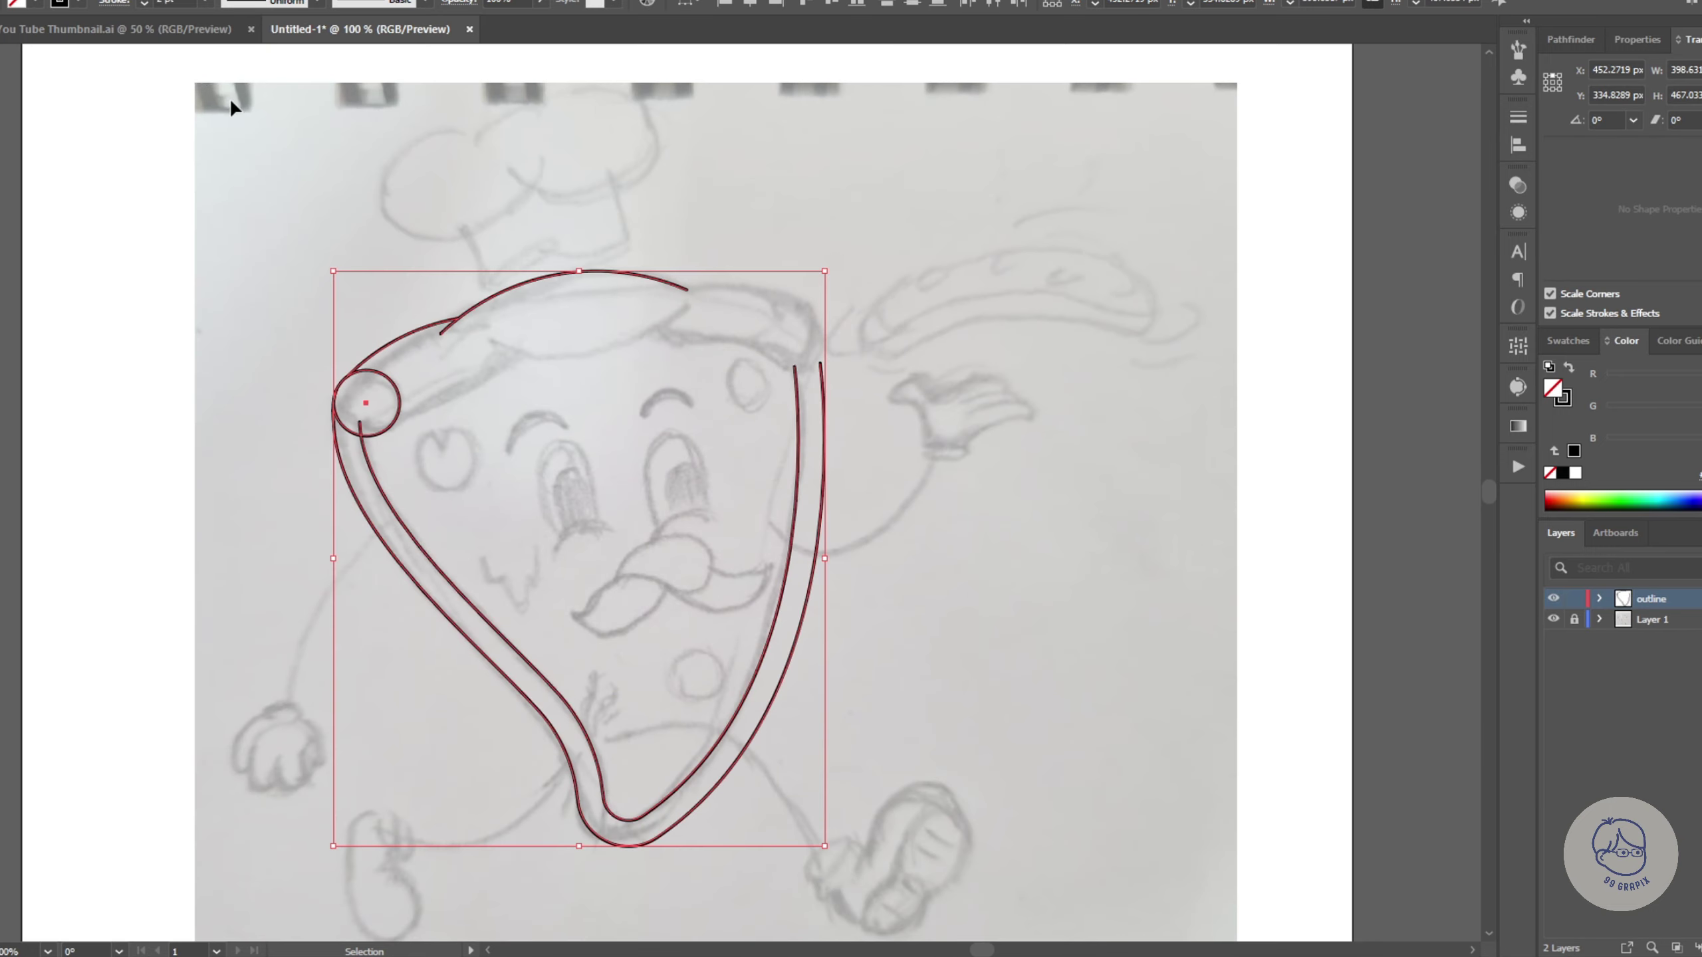
Step: Erase the outer edge's right branch and join its end onto the inner curve
click(1518, 117)
key(ctrl+plus)
mouse_move(928, 101)
mouse_down()
mouse_move(673, 805)
mouse_move(744, 694)
mouse_up()
key(shift+grave)
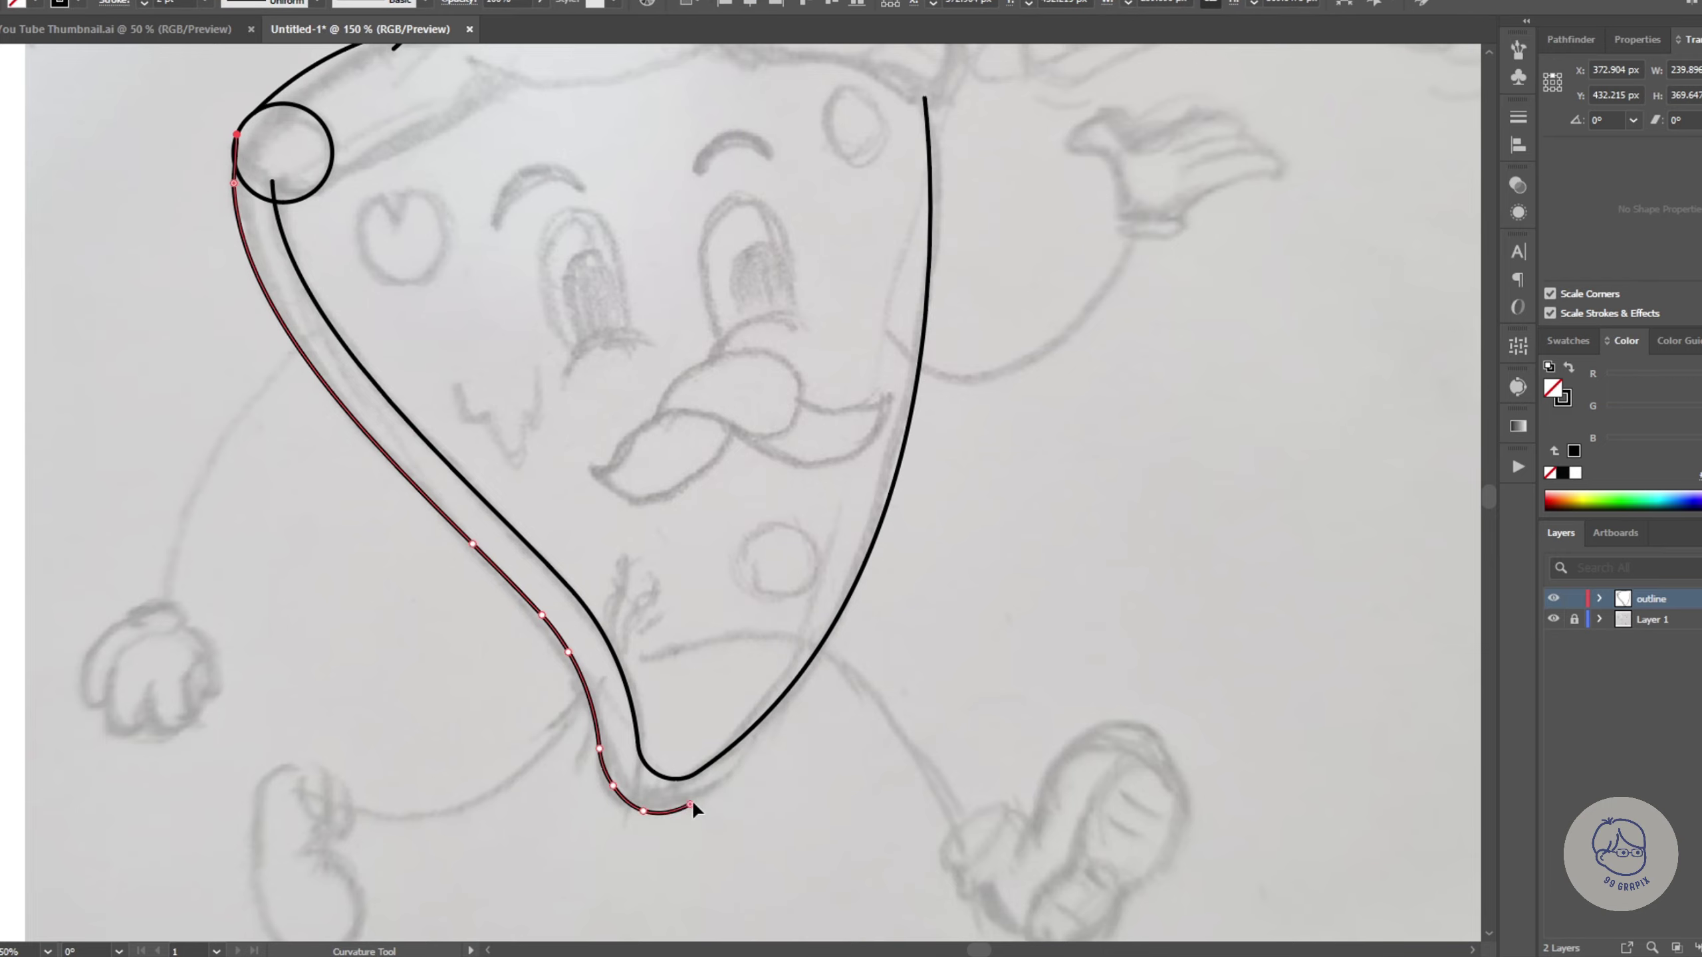
key(a)
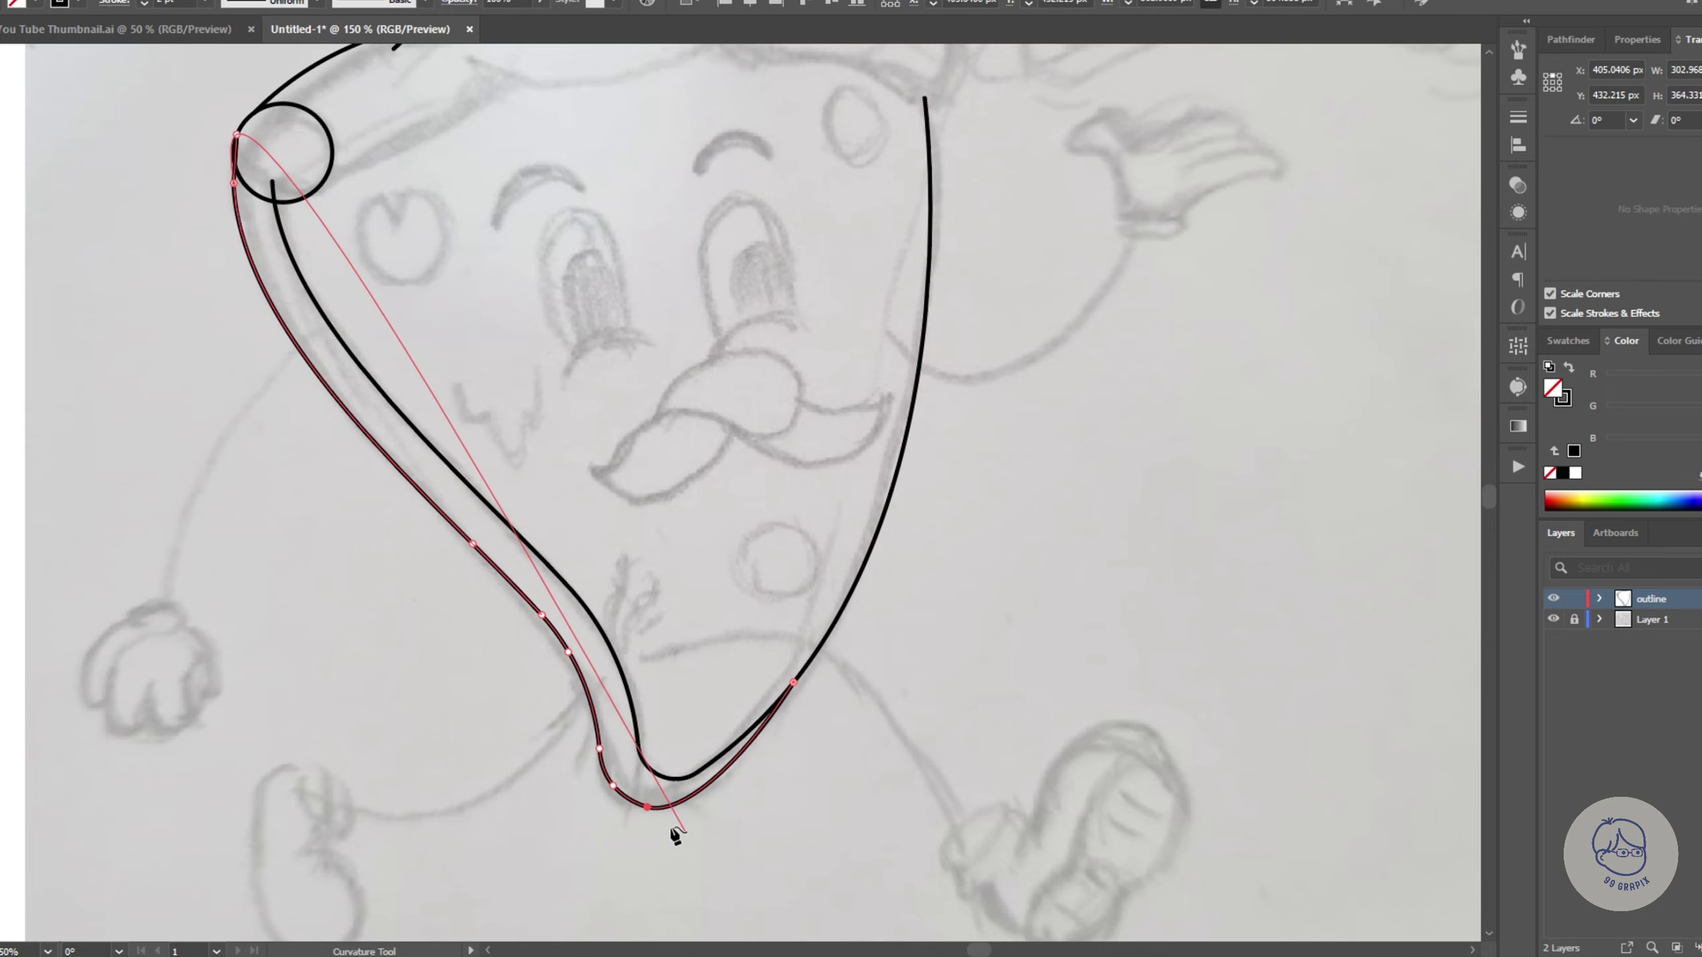
alt+scroll(664, 845, up, 1)
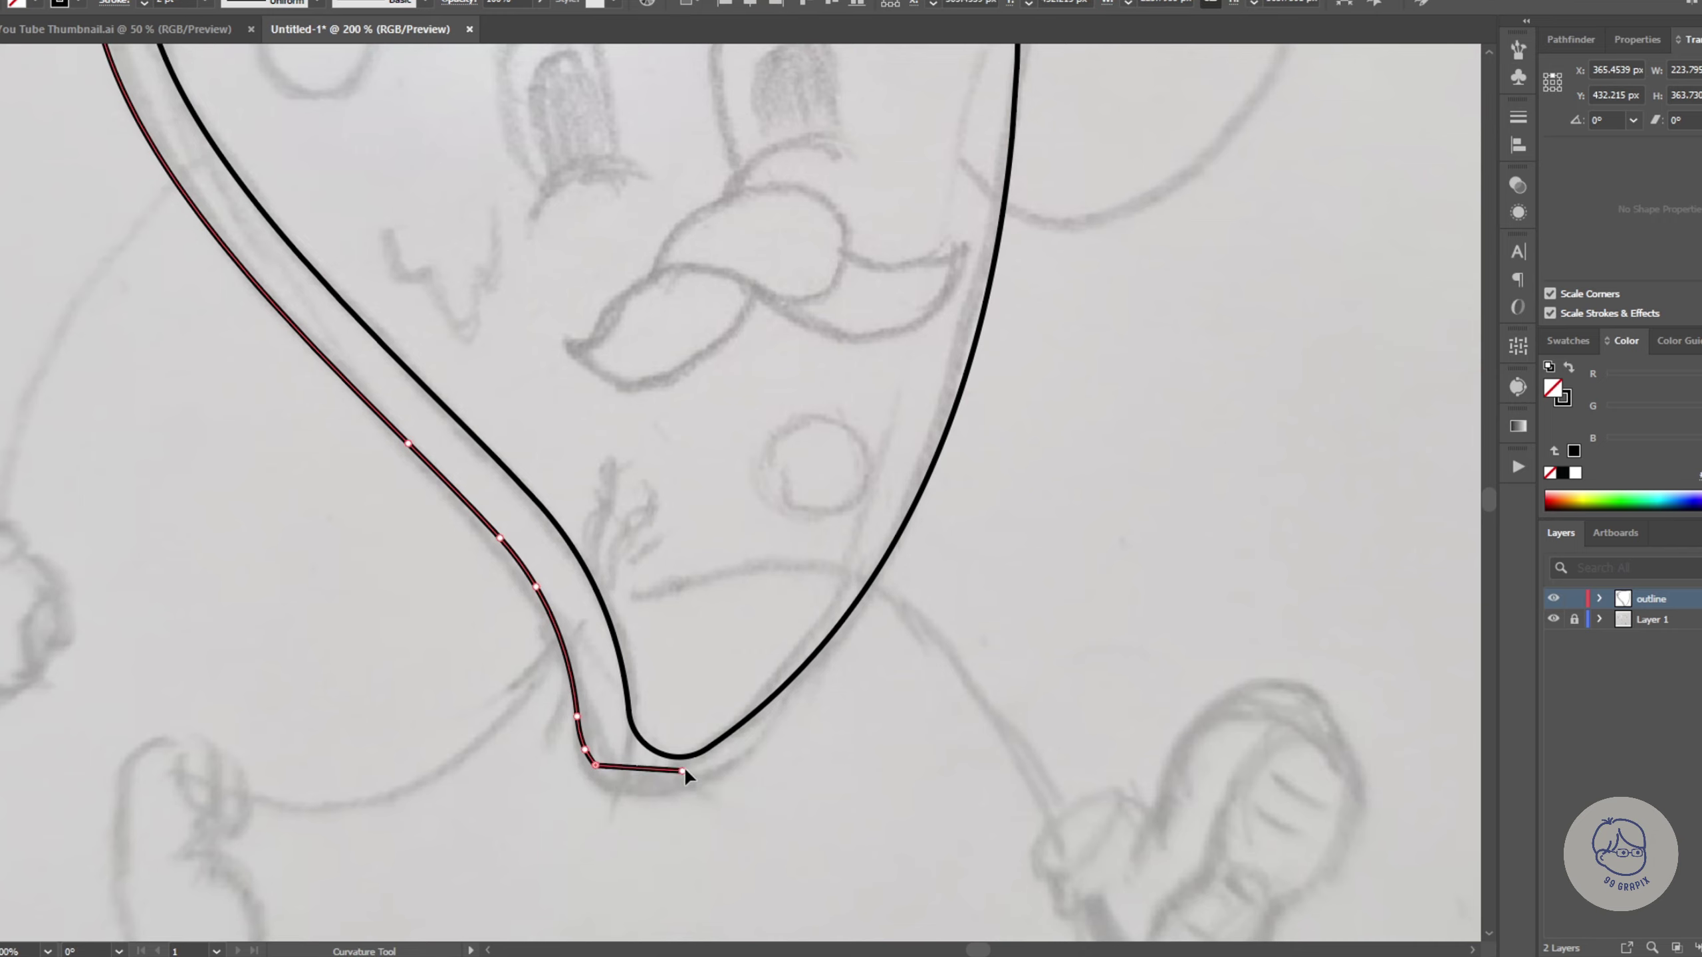
drag(684, 771, 707, 747)
click(626, 771)
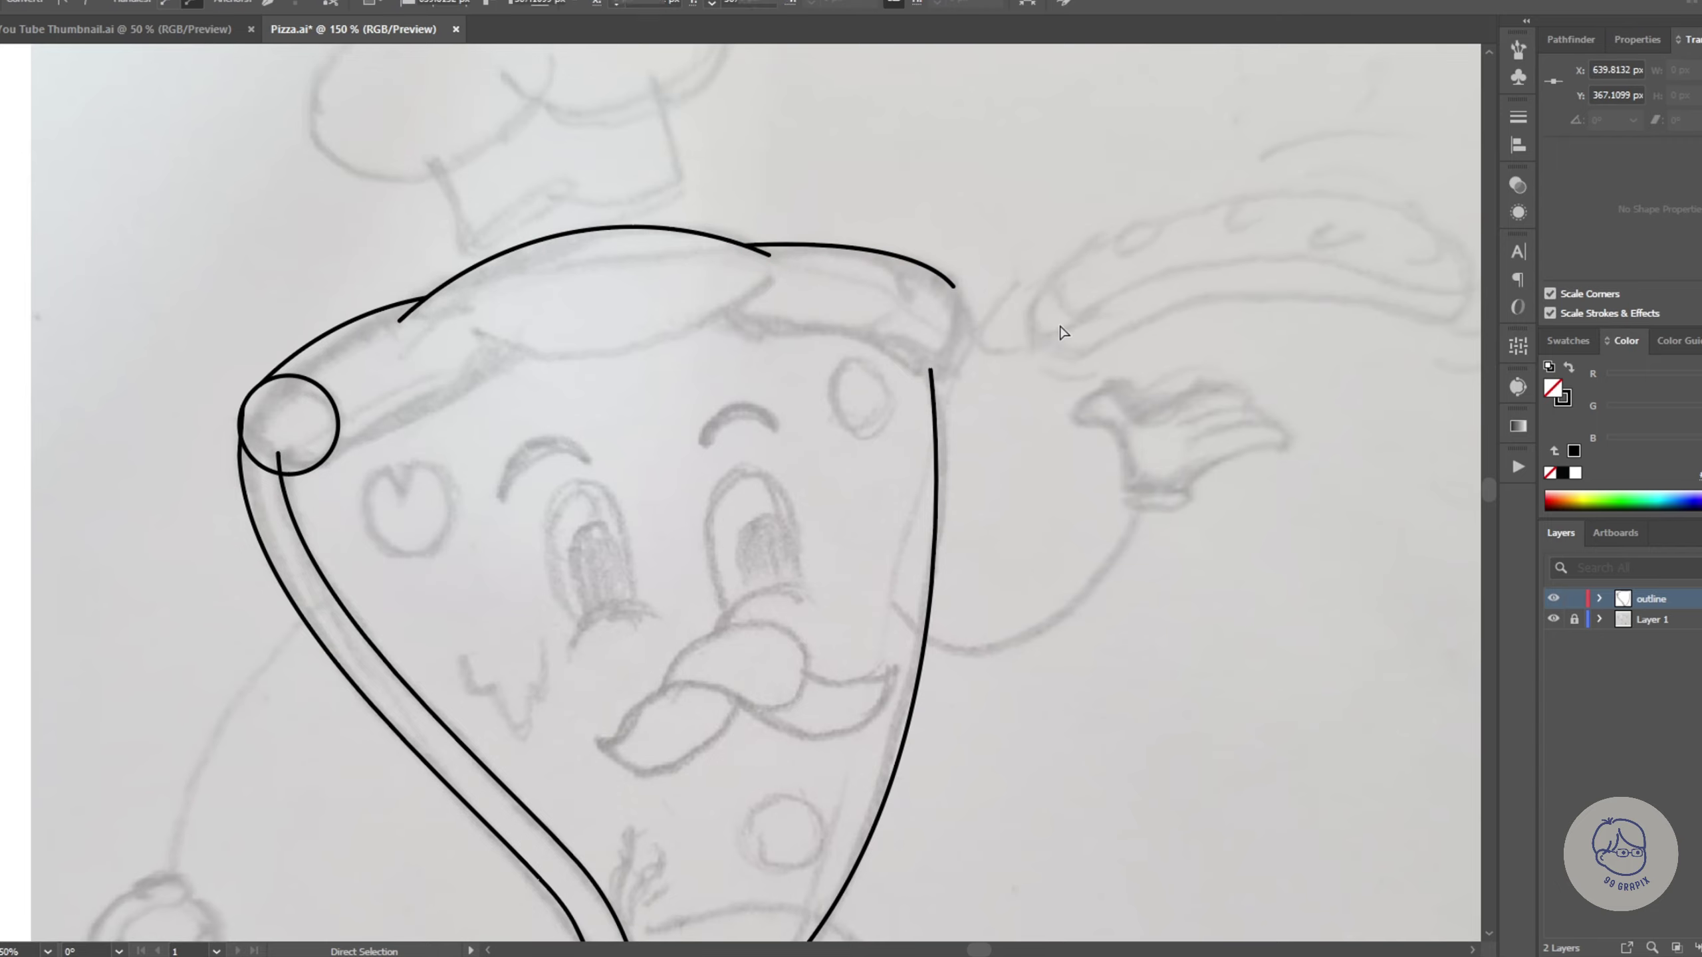
Step: Copy the circle to the crust's top right and trim its excess part
key(v)
mouse_move(288, 377)
mouse_down()
mouse_move(913, 254)
mouse_move(891, 258)
mouse_up()
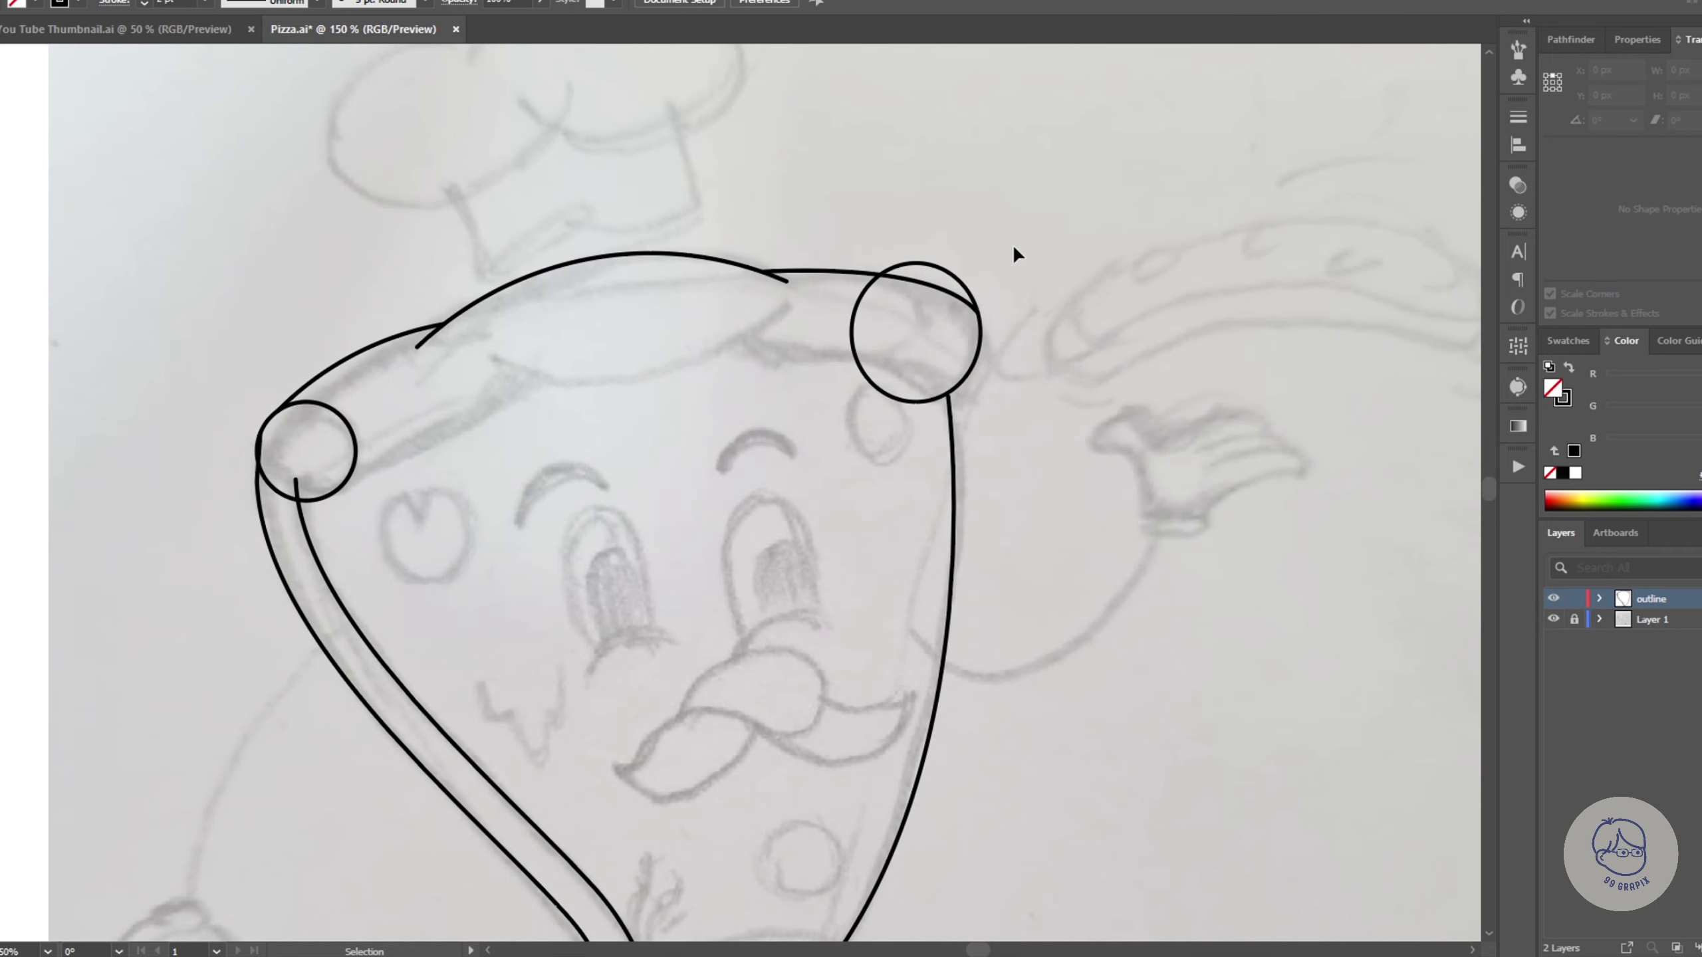
click(917, 263)
key(plus)
scroll(866, 334, up, 1)
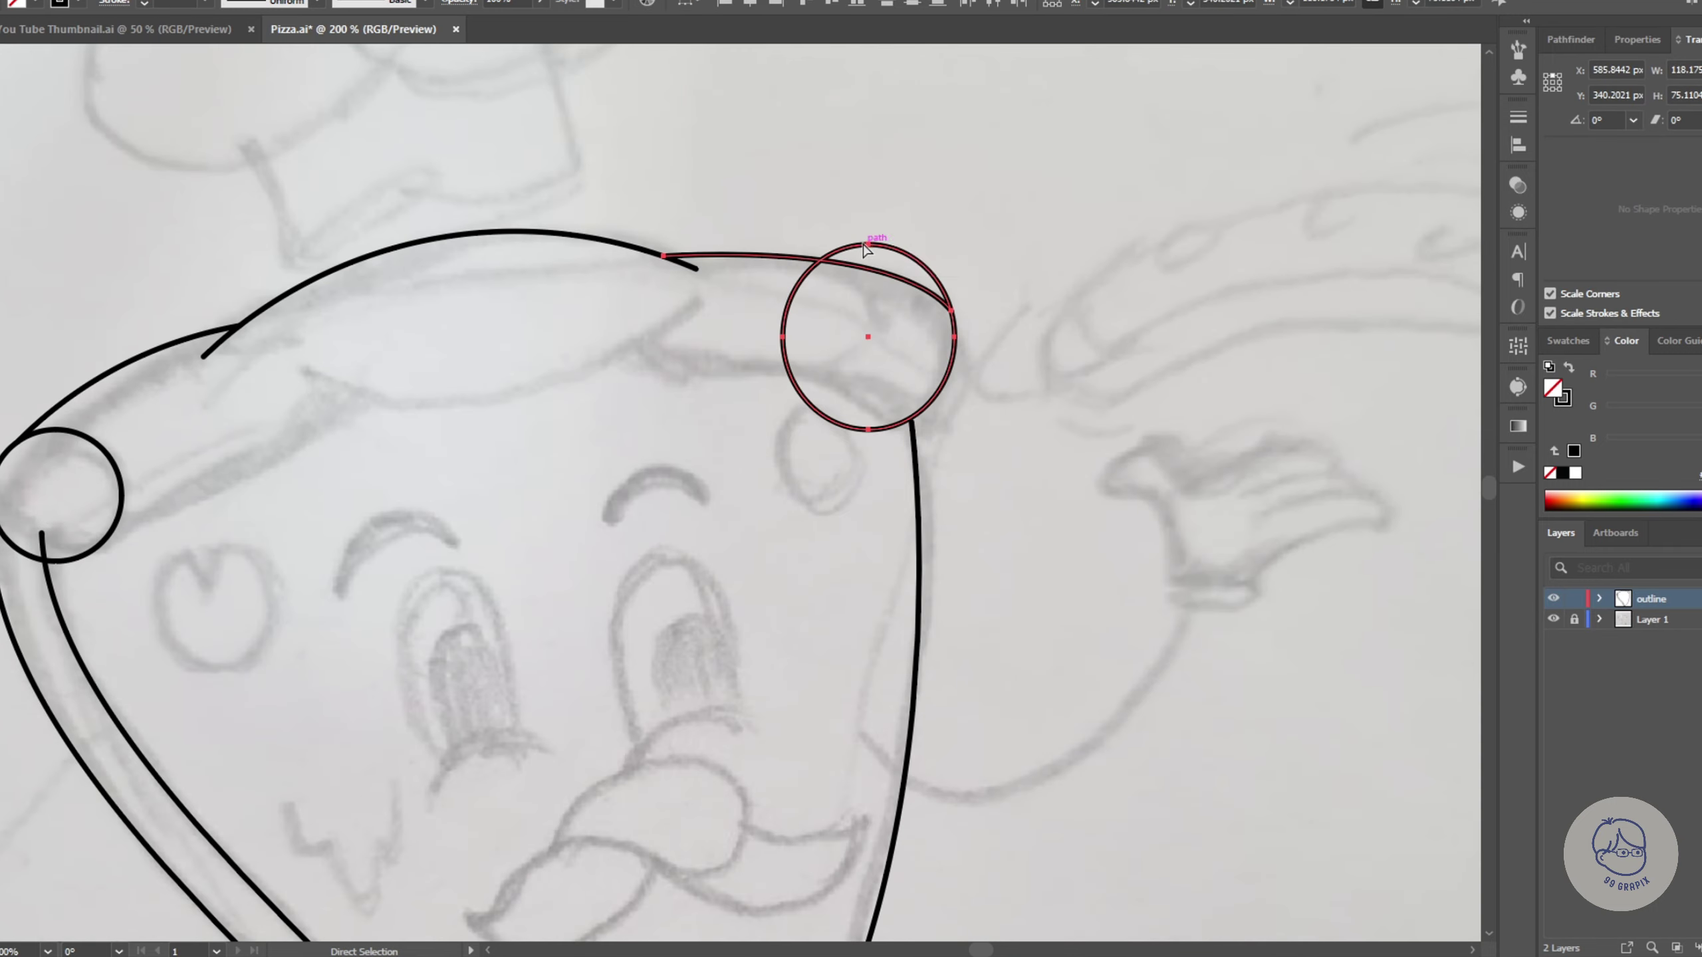
scroll(965, 329, up, 1)
click(962, 327)
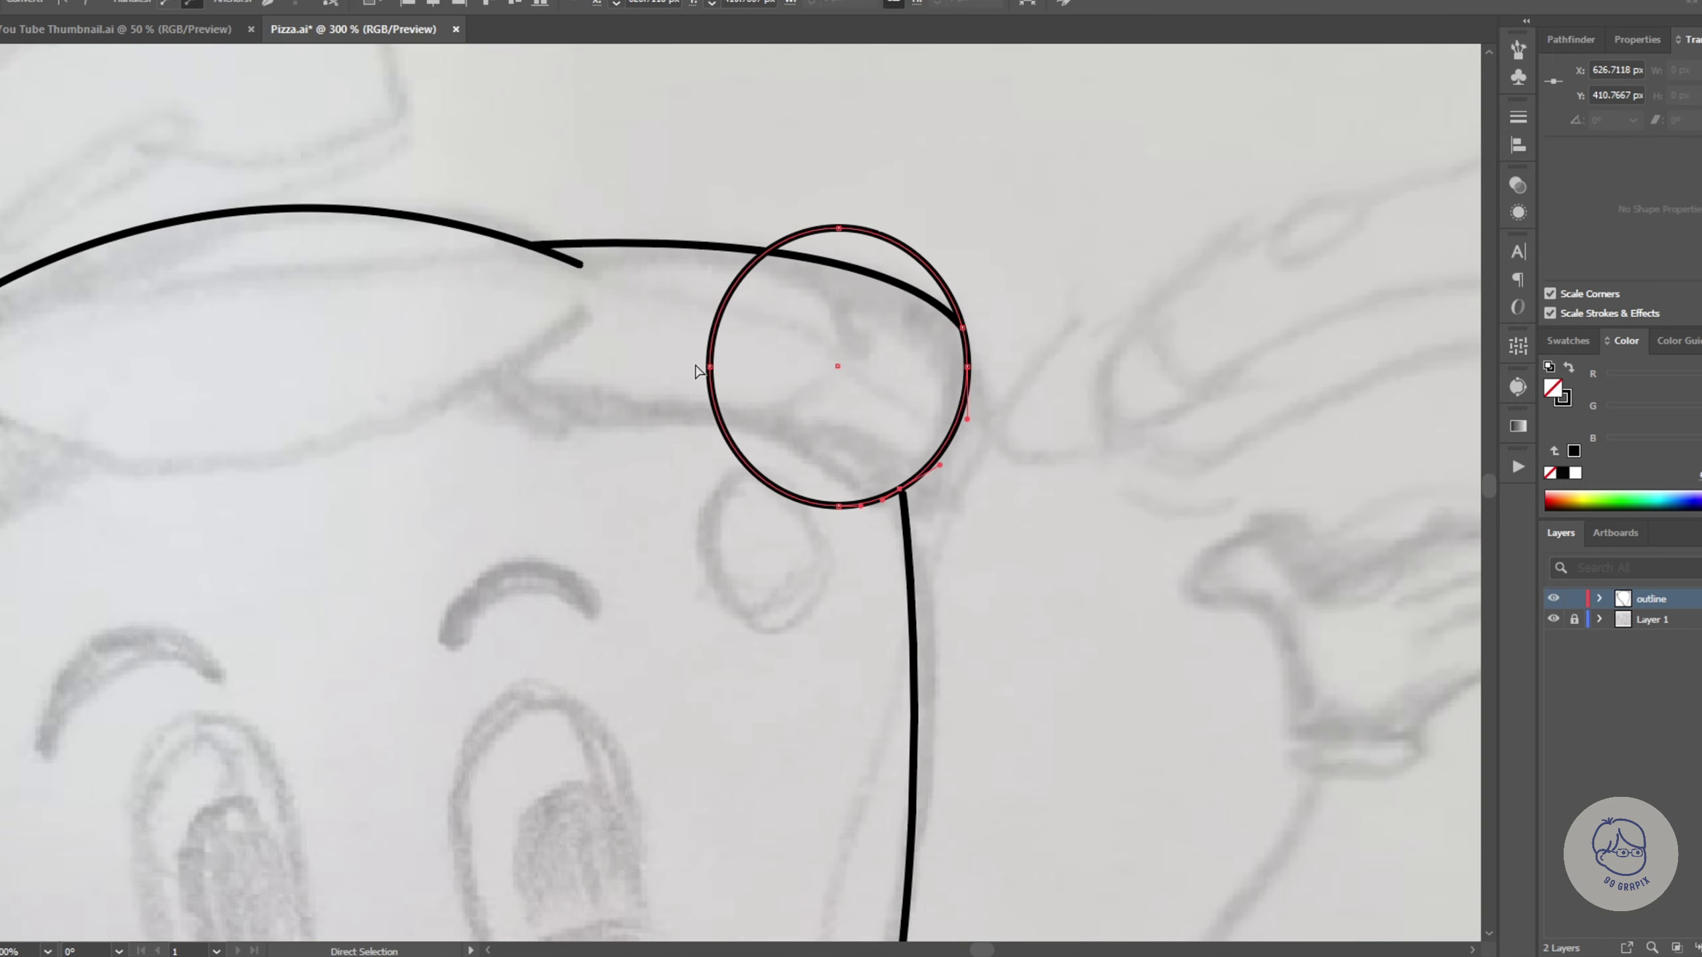
key(Delete)
key(Delete)
Step: Draw the lower and inner crust curves with the Pen tool
key(ctrl+minus)
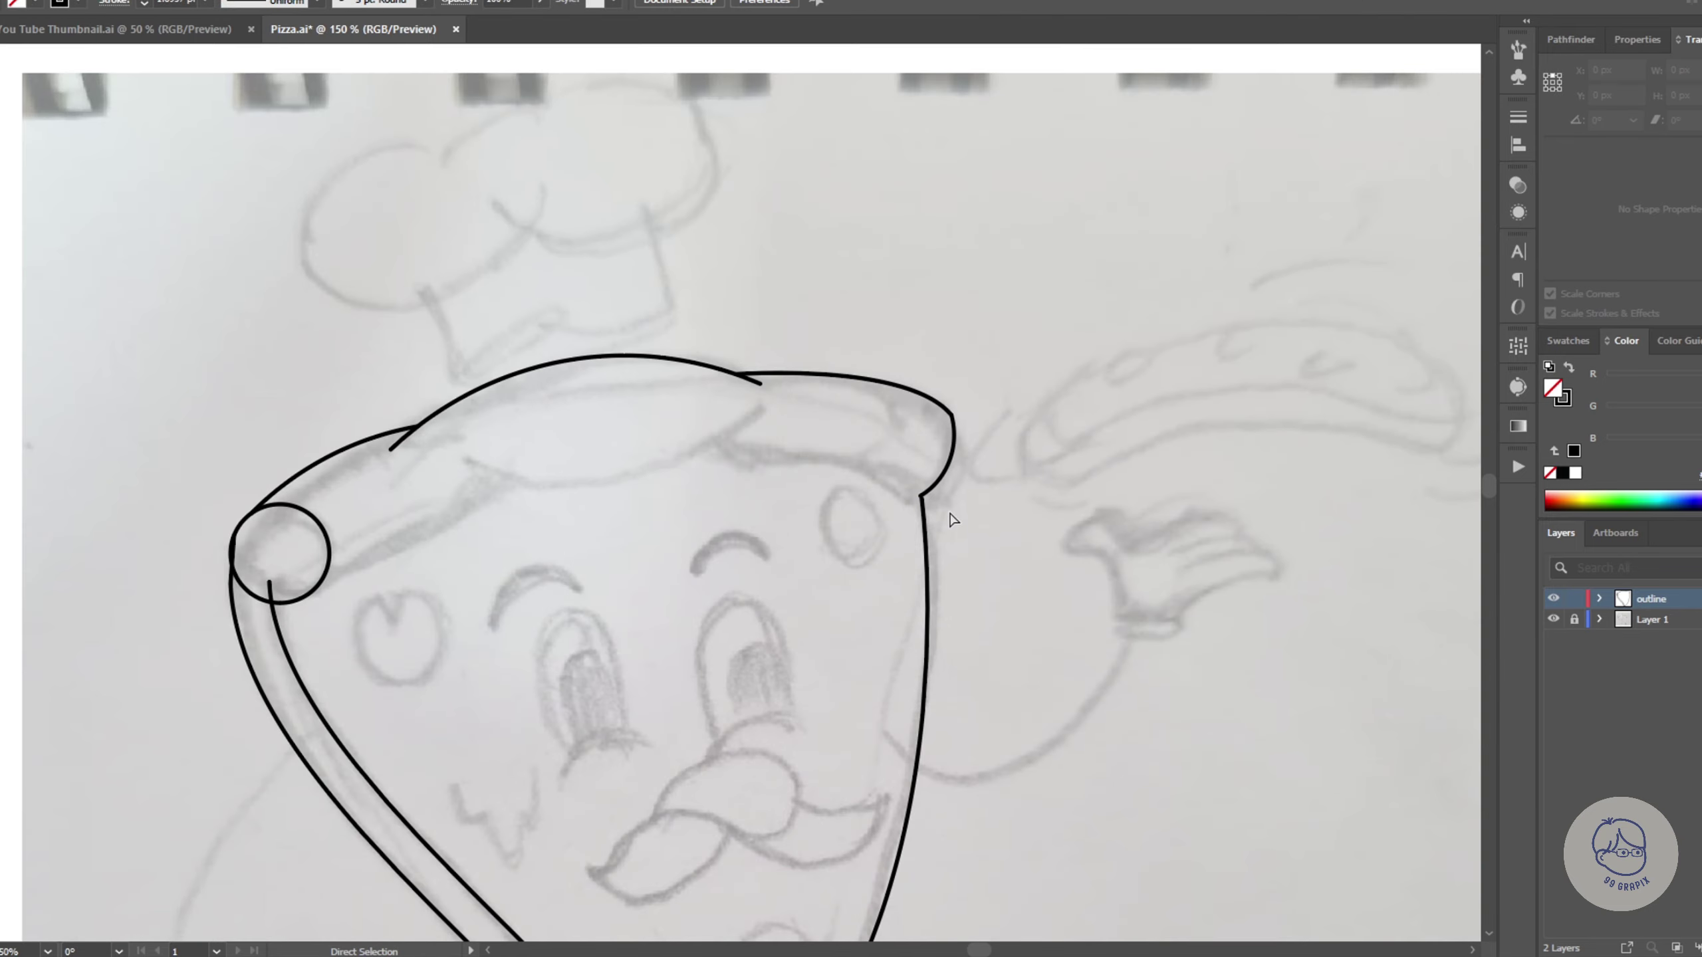
scroll(953, 520, down, 1)
scroll(954, 520, left, 1)
click(370, 534)
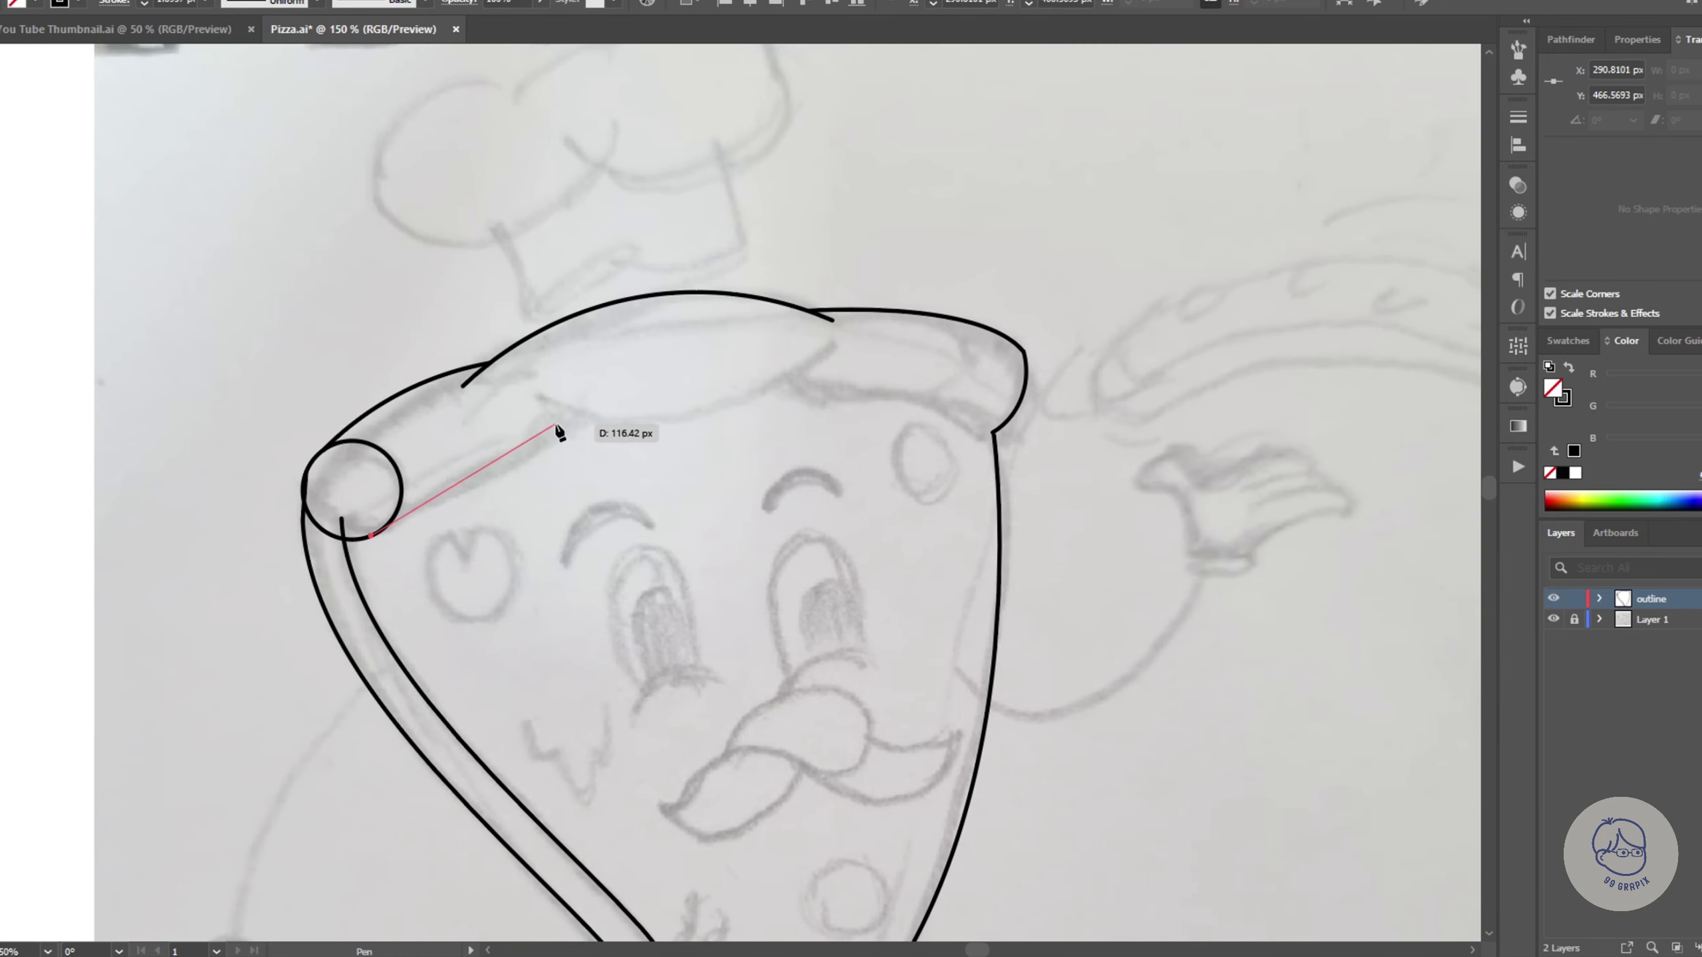
drag(569, 337, 569, 338)
click(533, 406)
drag(833, 344, 942, 221)
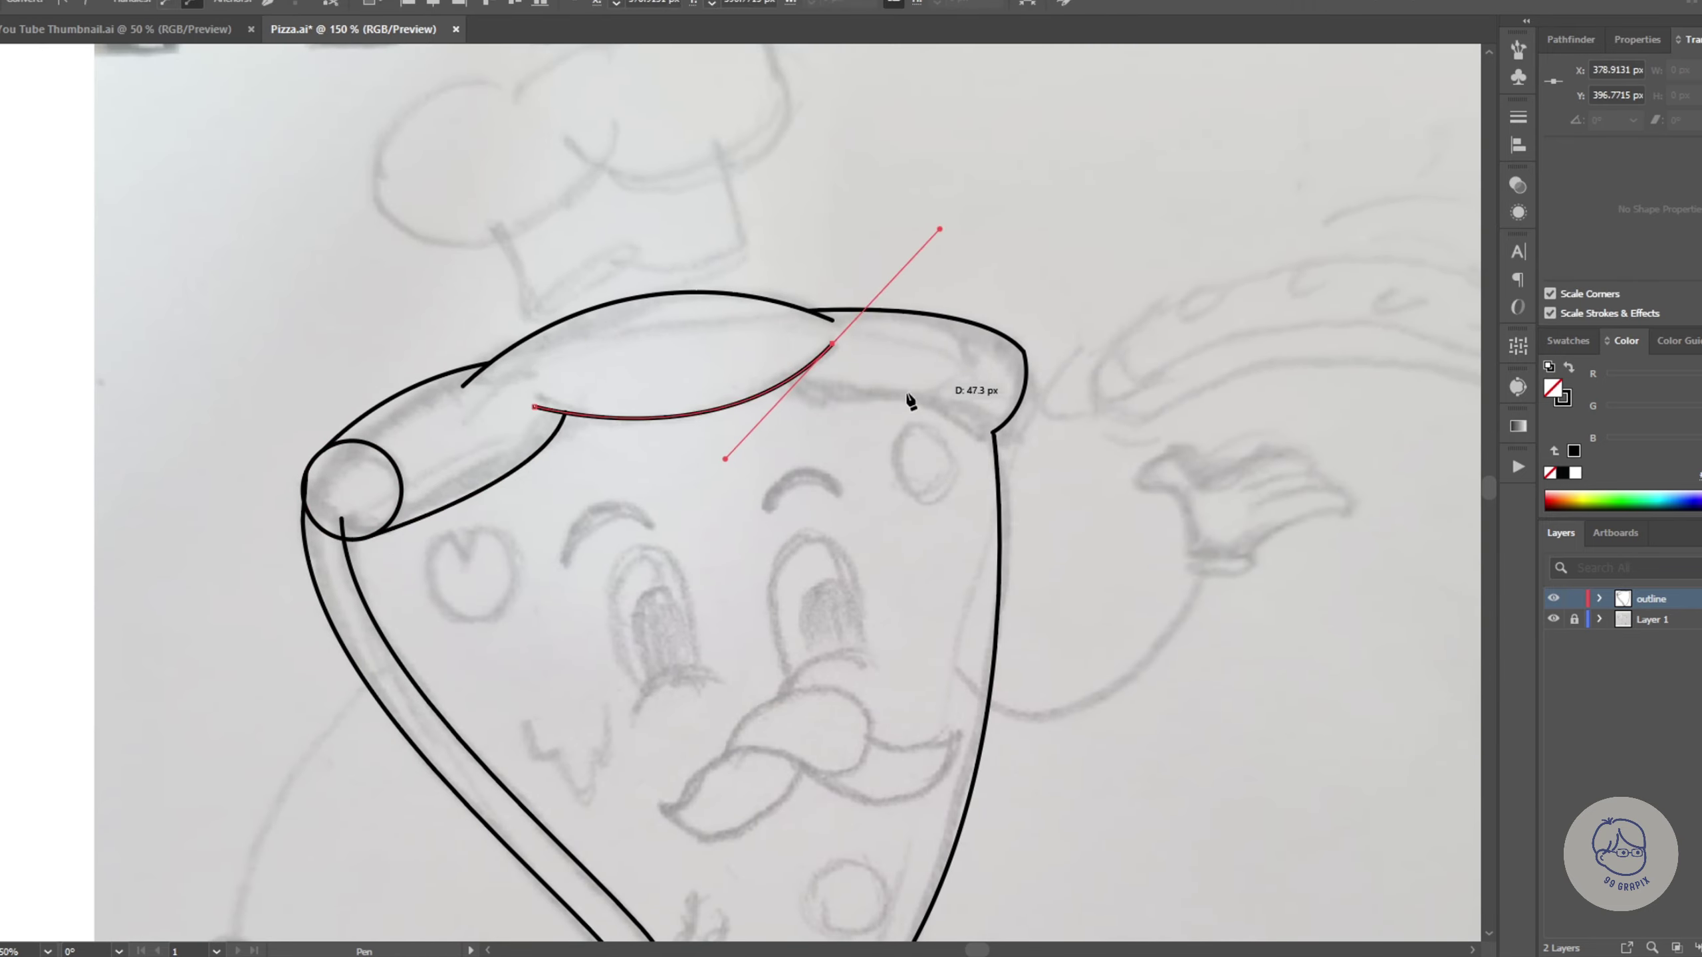
click(797, 380)
Step: Merge the left circle with the edge tube using Shape Builder
scroll(678, 386, down, 2)
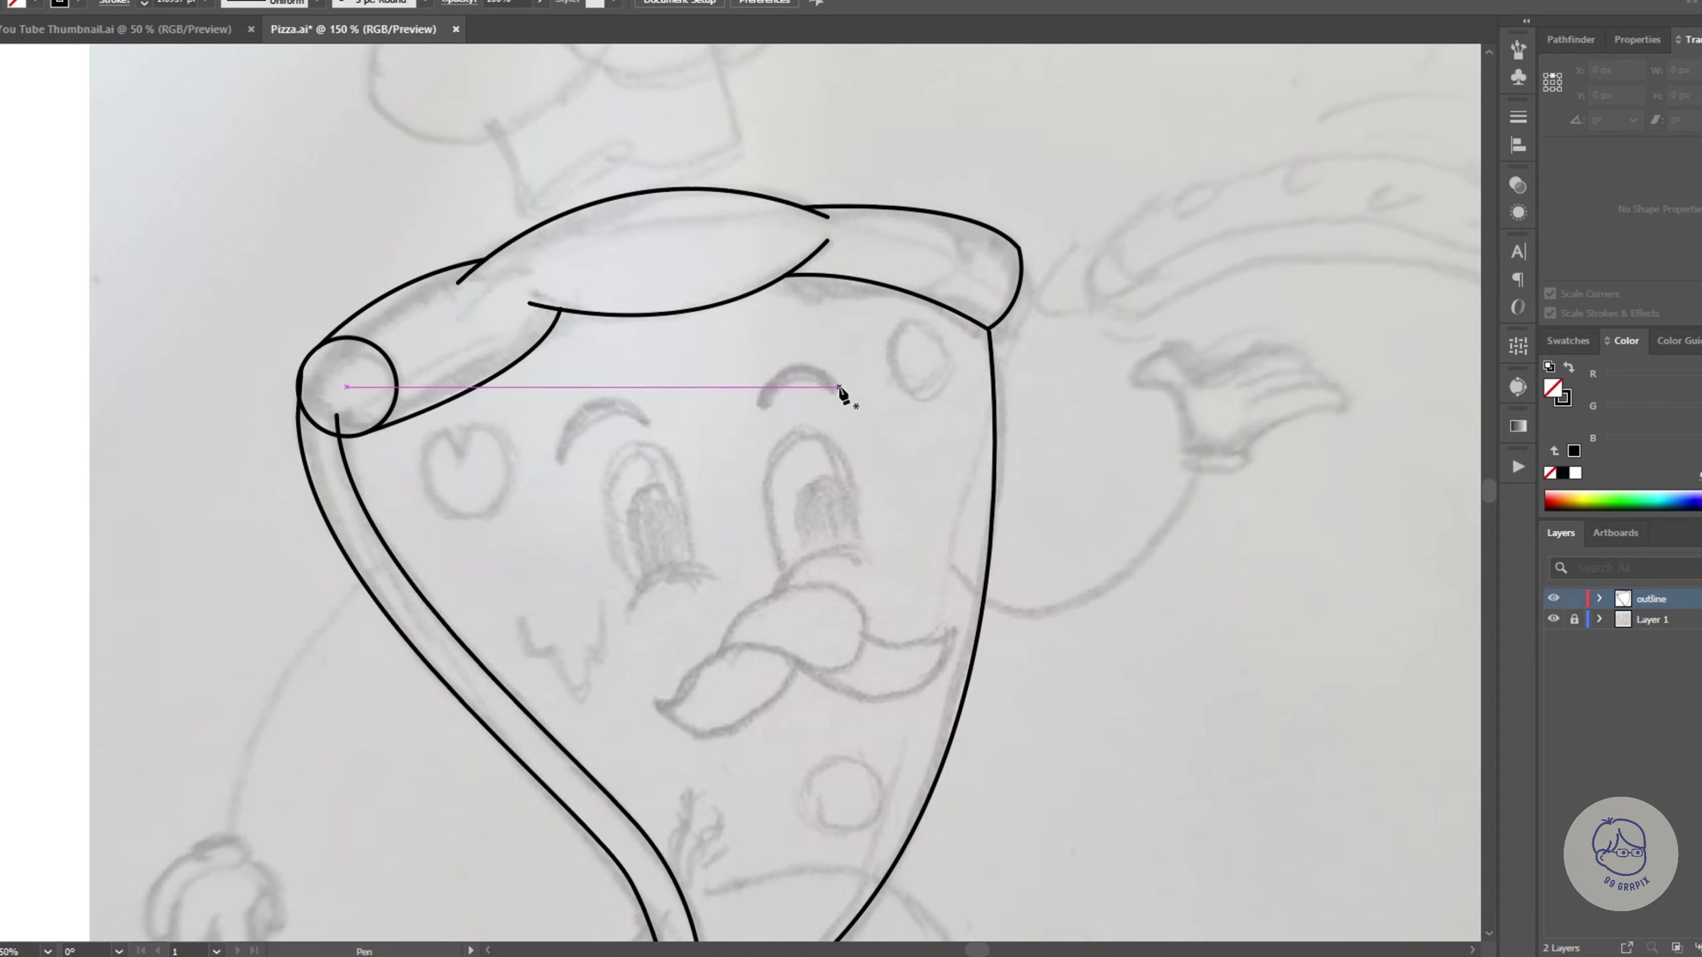
scroll(678, 385, left, 1)
scroll(636, 406, up, 2)
shift+click(419, 246)
key(shift+m)
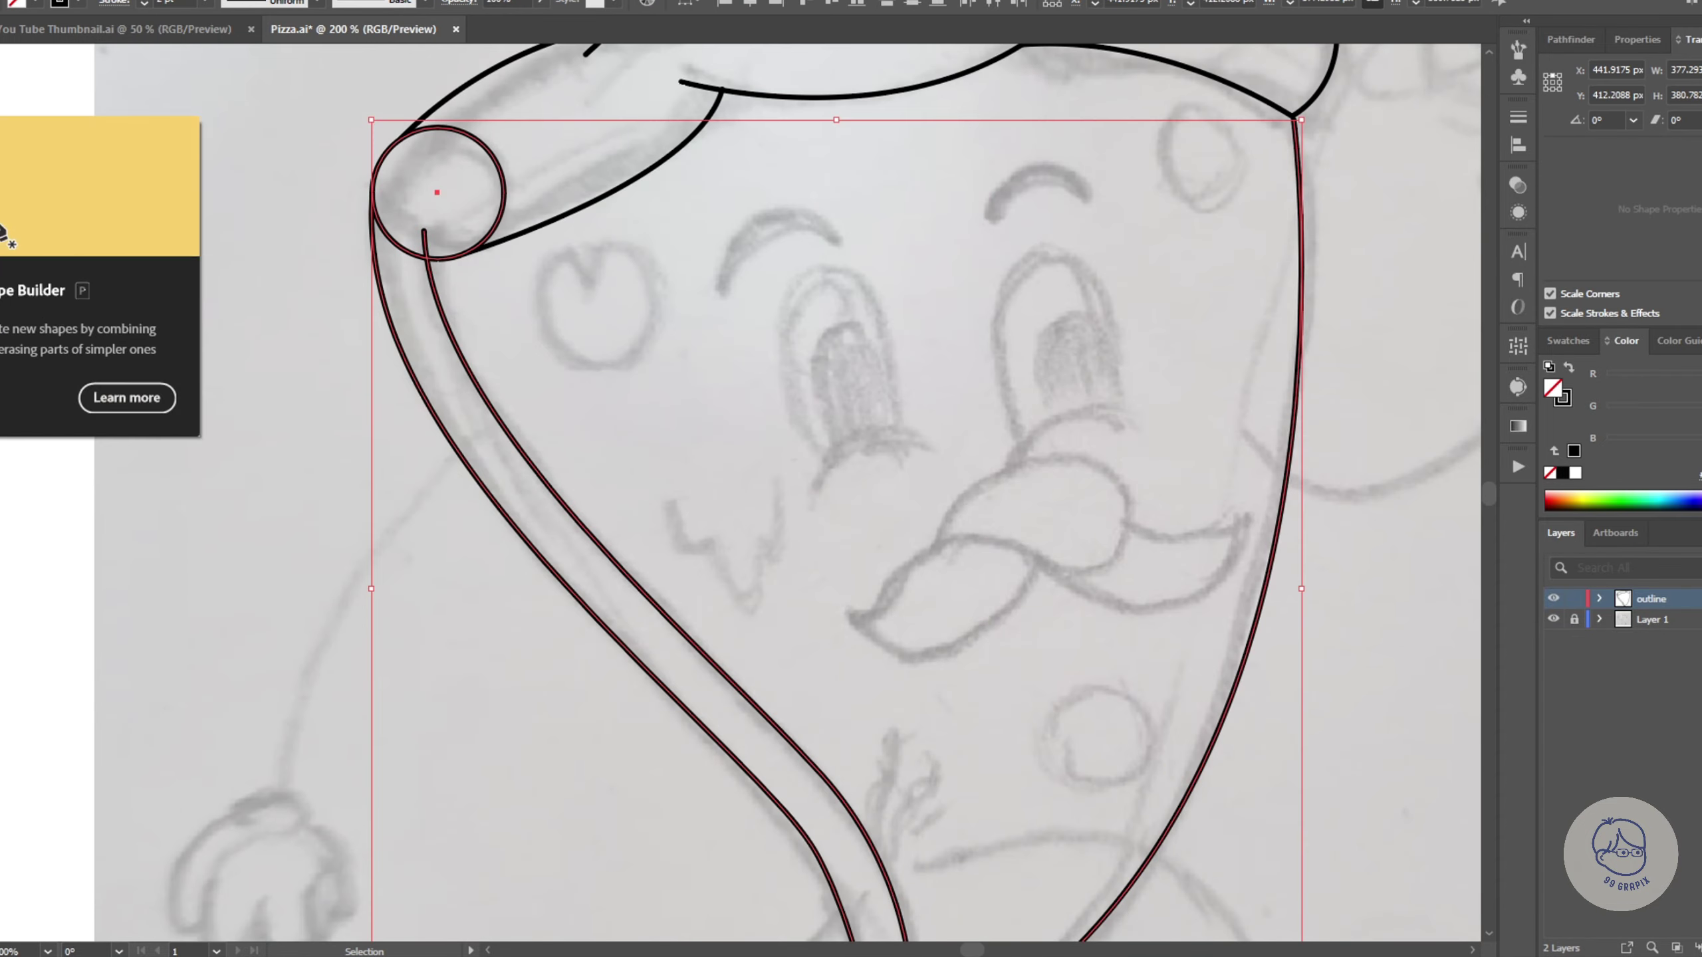
scroll(392, 314, up, 3)
drag(392, 313, 448, 334)
scroll(448, 334, down, 3)
Step: Draw a small circle and a larger ellipse for the chef hat's left and top puffs
scroll(737, 469, up, 2)
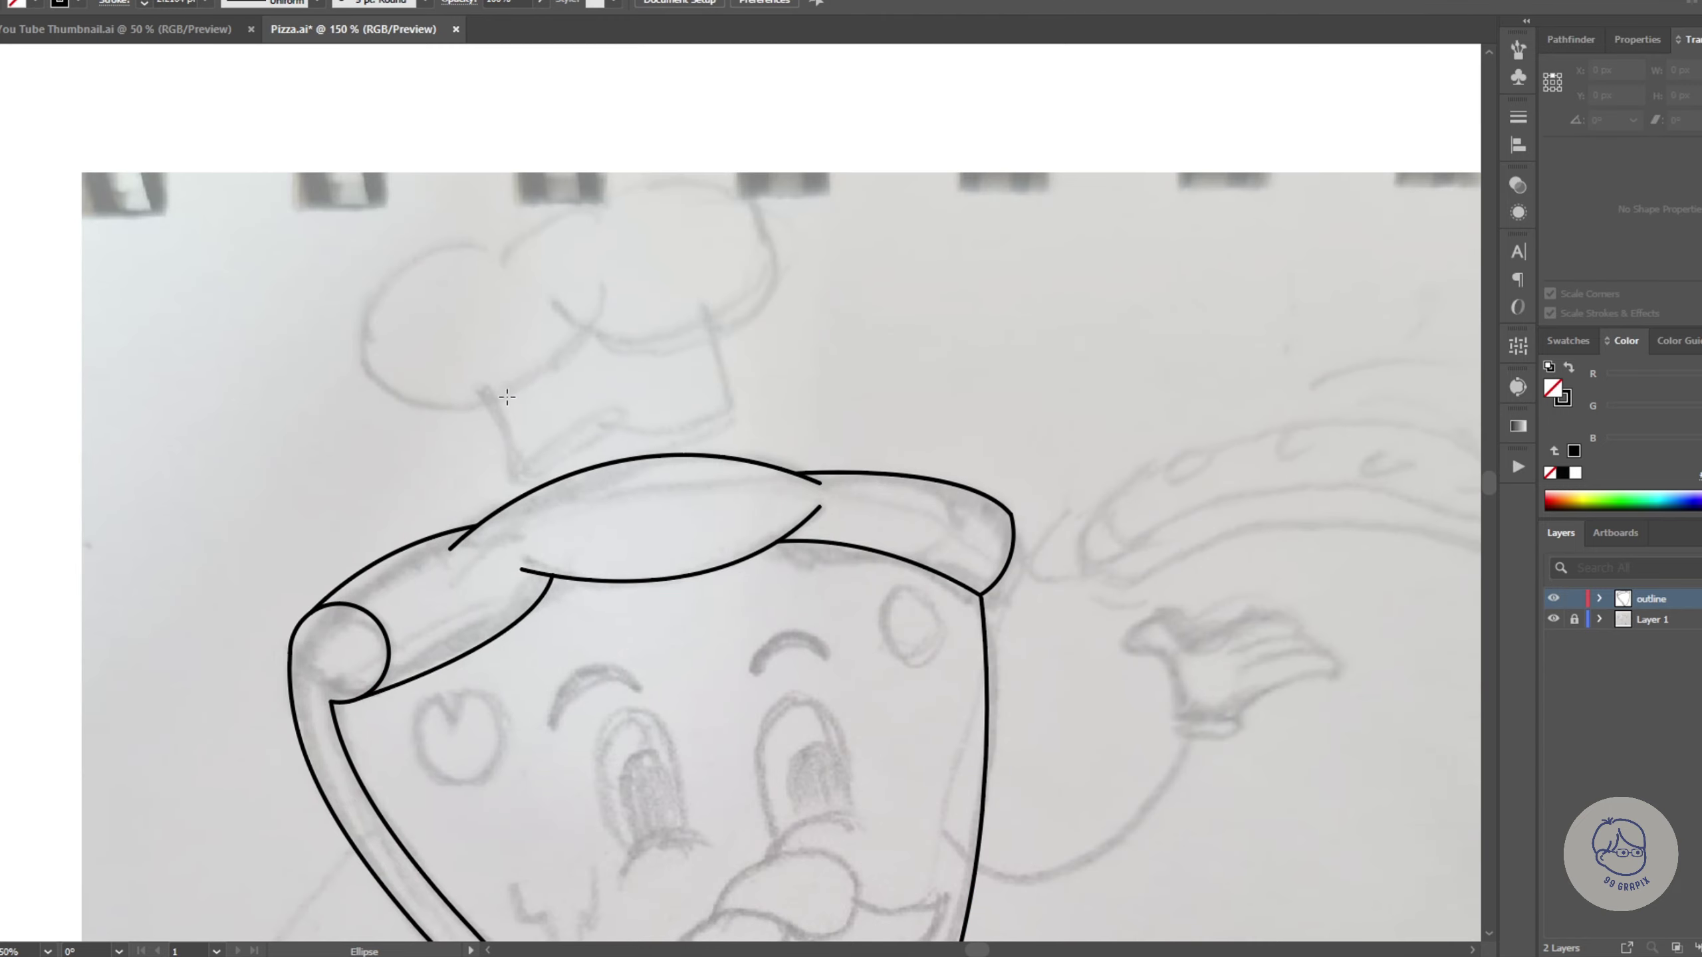
key(l)
mouse_move(350, 245)
mouse_down()
mouse_move(509, 396)
mouse_move(493, 393)
mouse_move(654, 169)
mouse_up()
key(v)
mouse_move(670, 355)
mouse_down()
mouse_move(703, 323)
mouse_move(663, 308)
mouse_up()
click(657, 305)
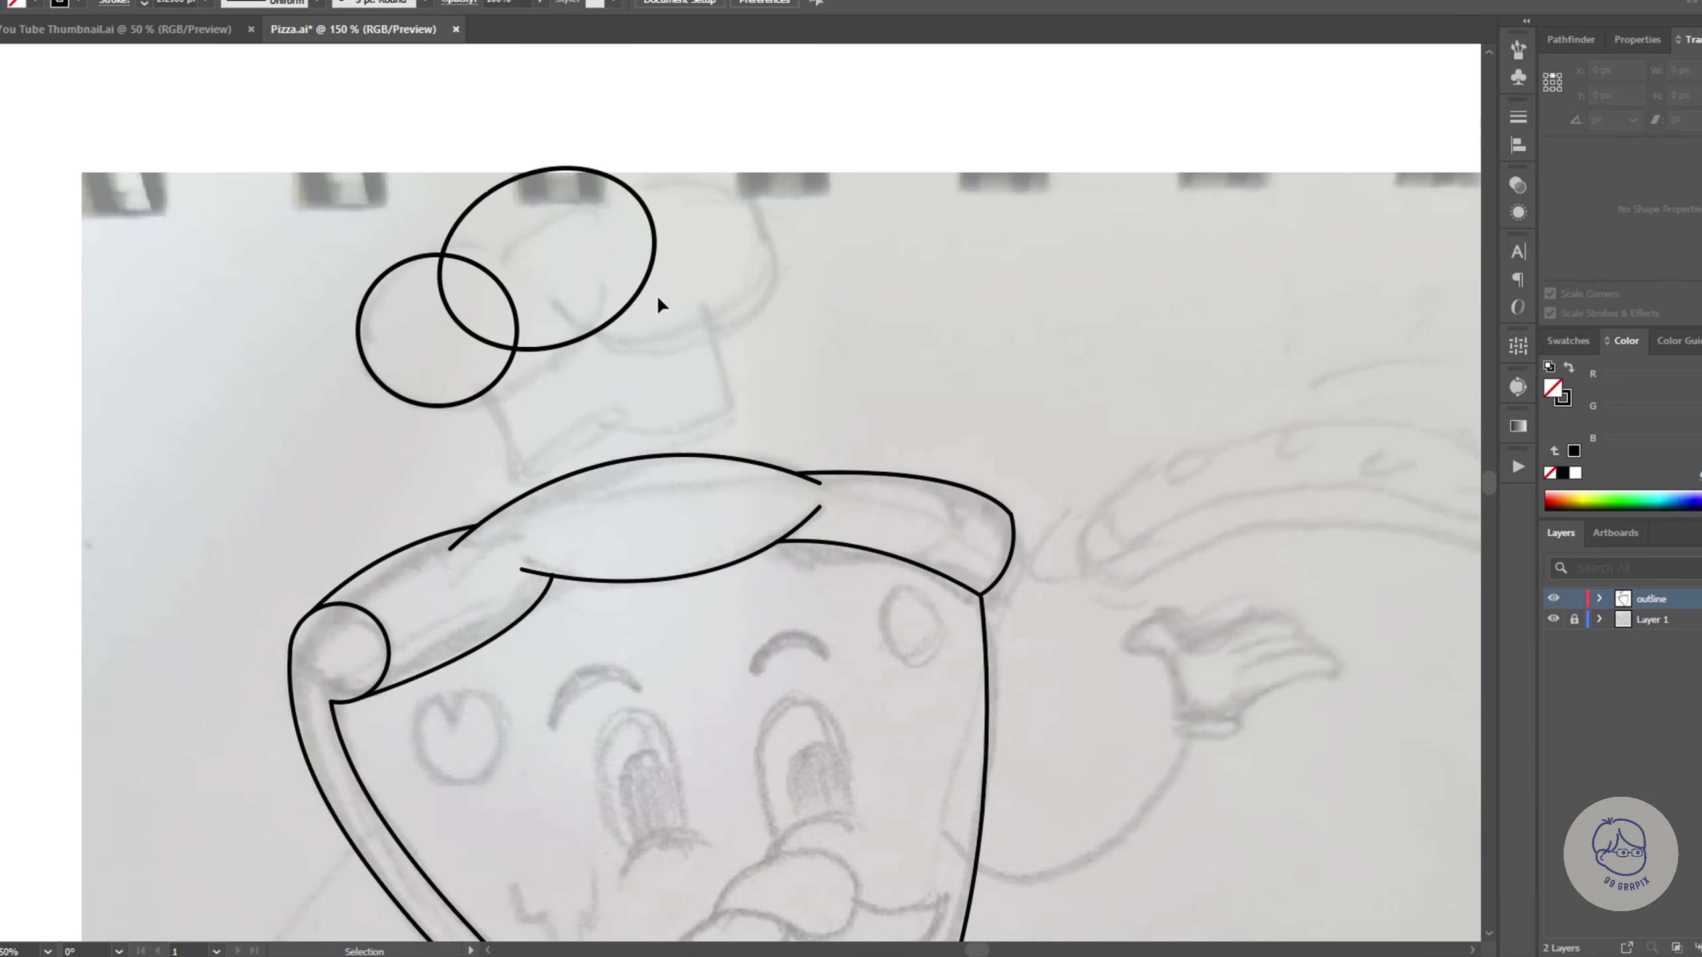
Step: Delete the lower parts of both shapes, leaving two open arcs
key(a)
click(556, 345)
key(Delete)
click(460, 405)
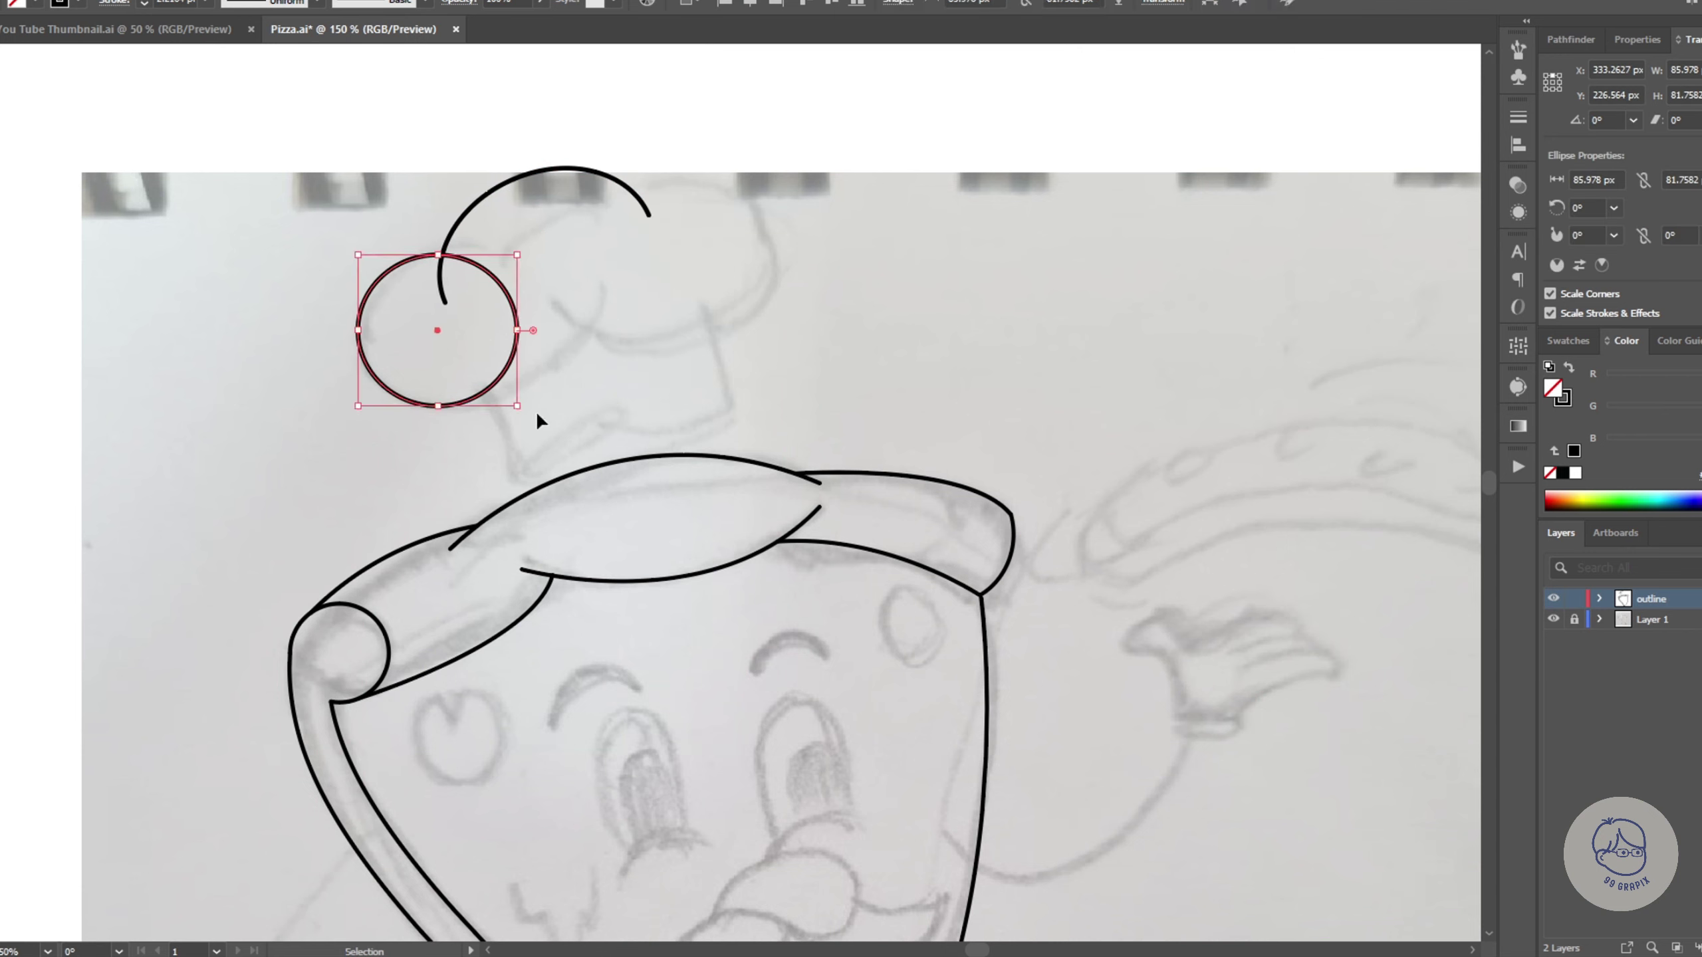
click(516, 335)
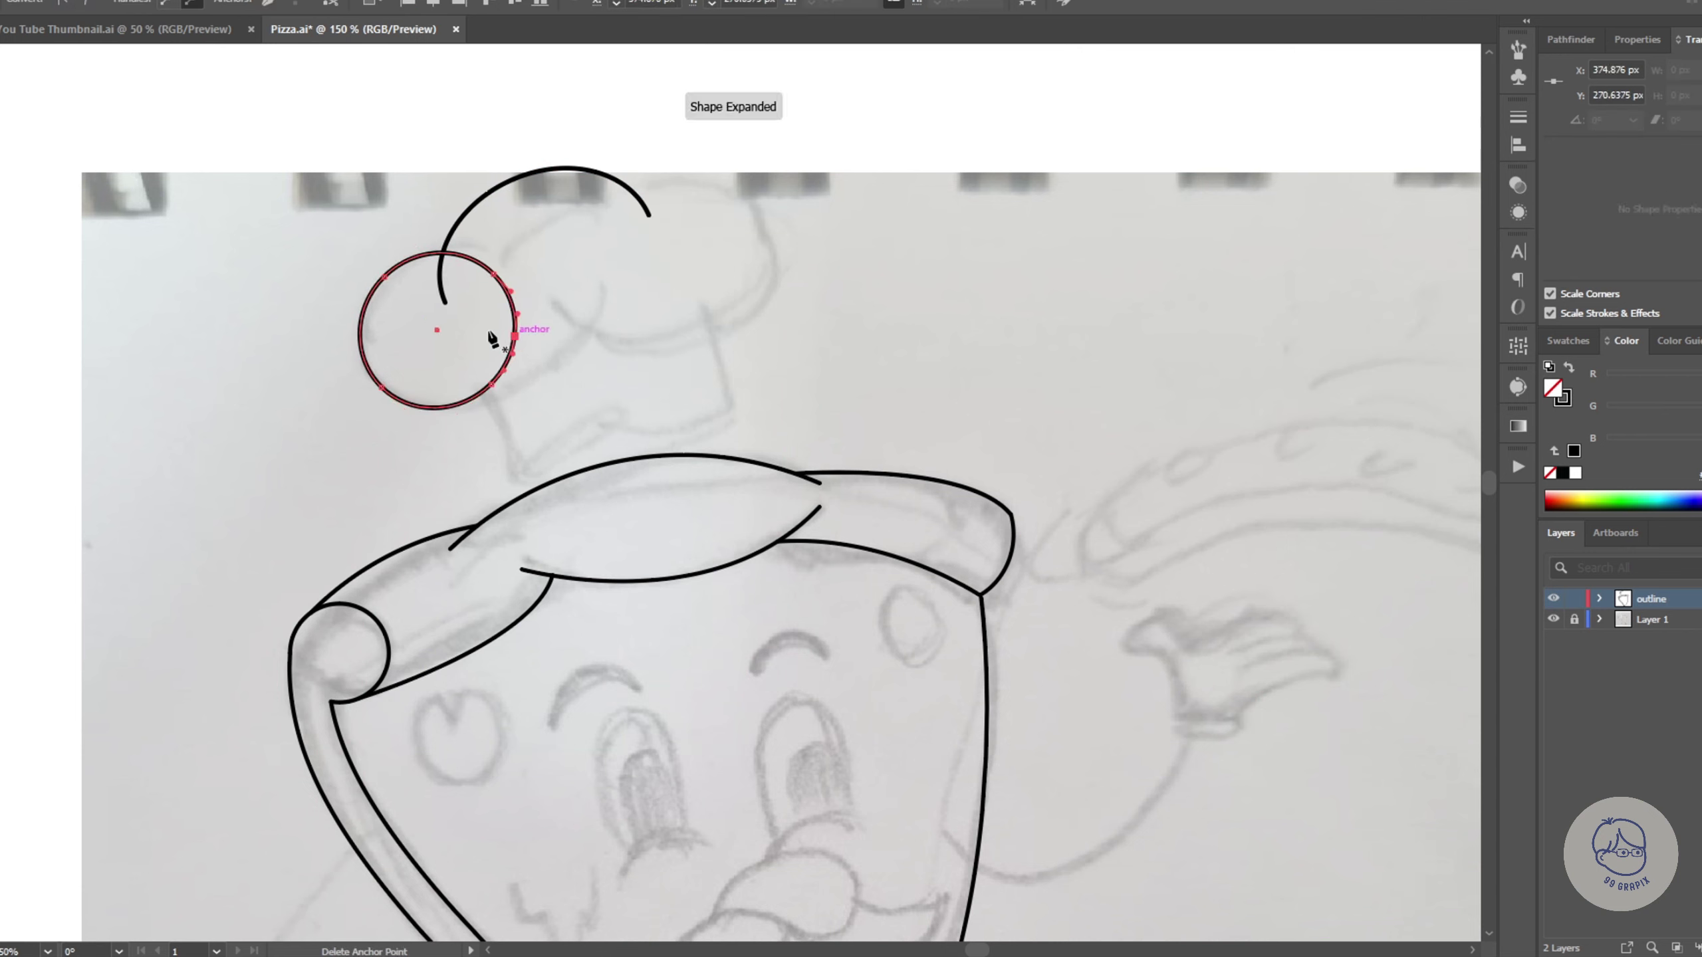
key(Delete)
Step: Select the two hat arcs, pick the upper arc's endpoint, and recenter the view
click(443, 245)
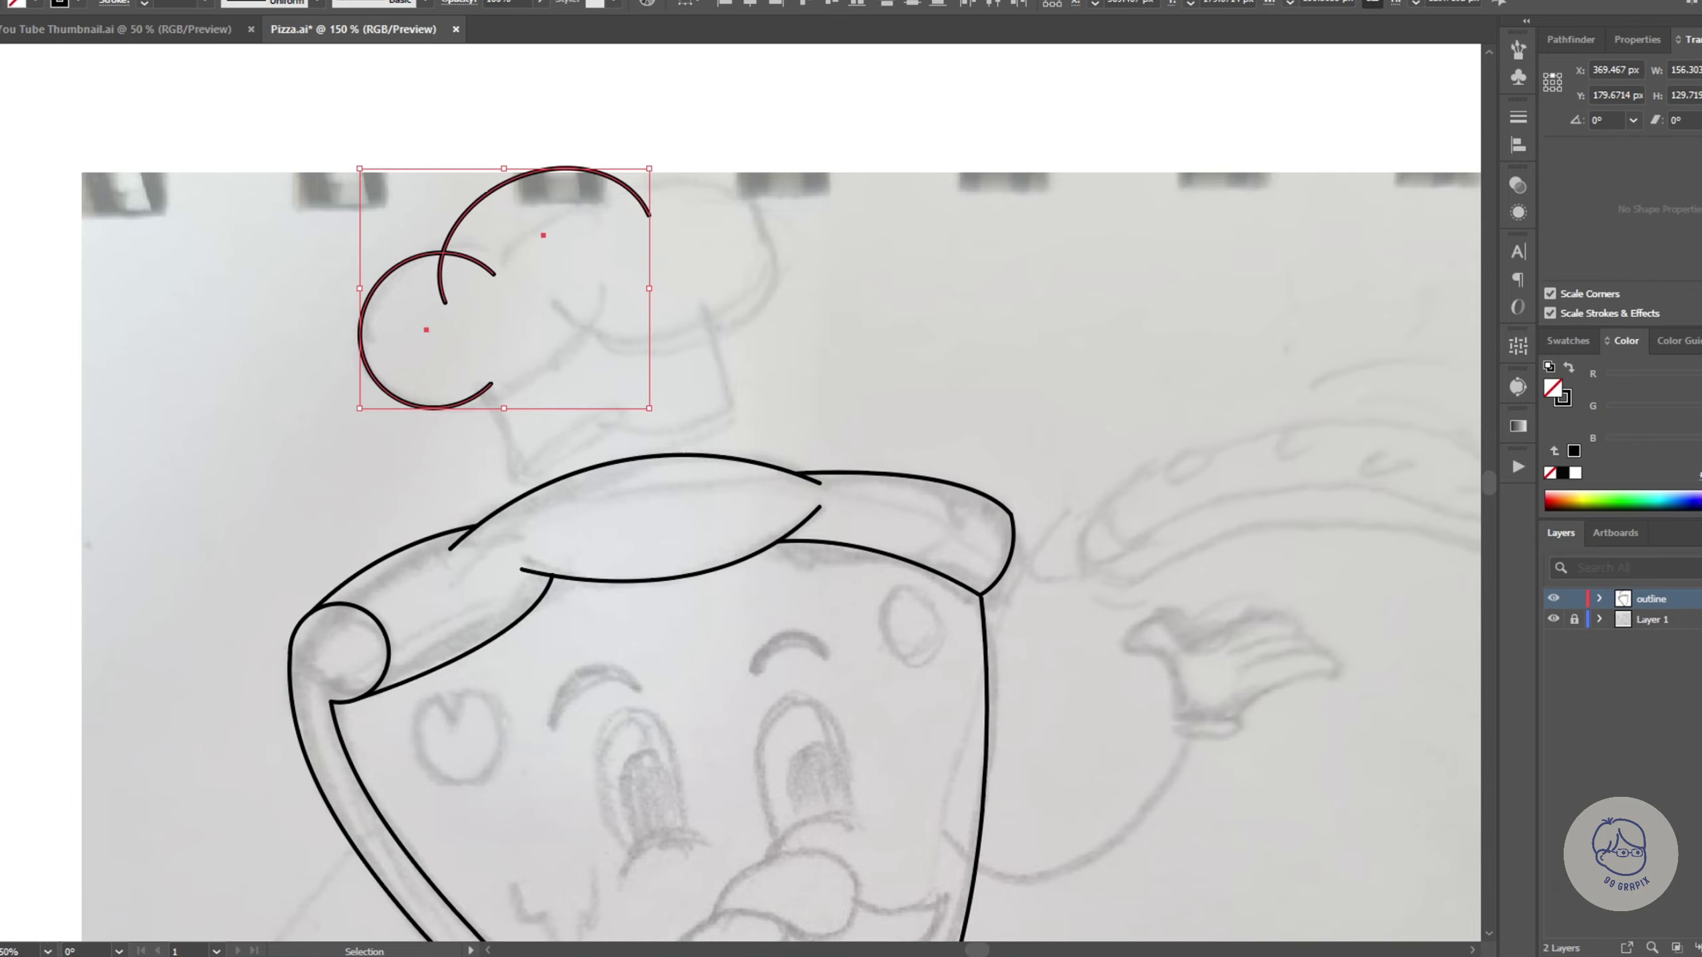
scroll(442, 268, up, 3)
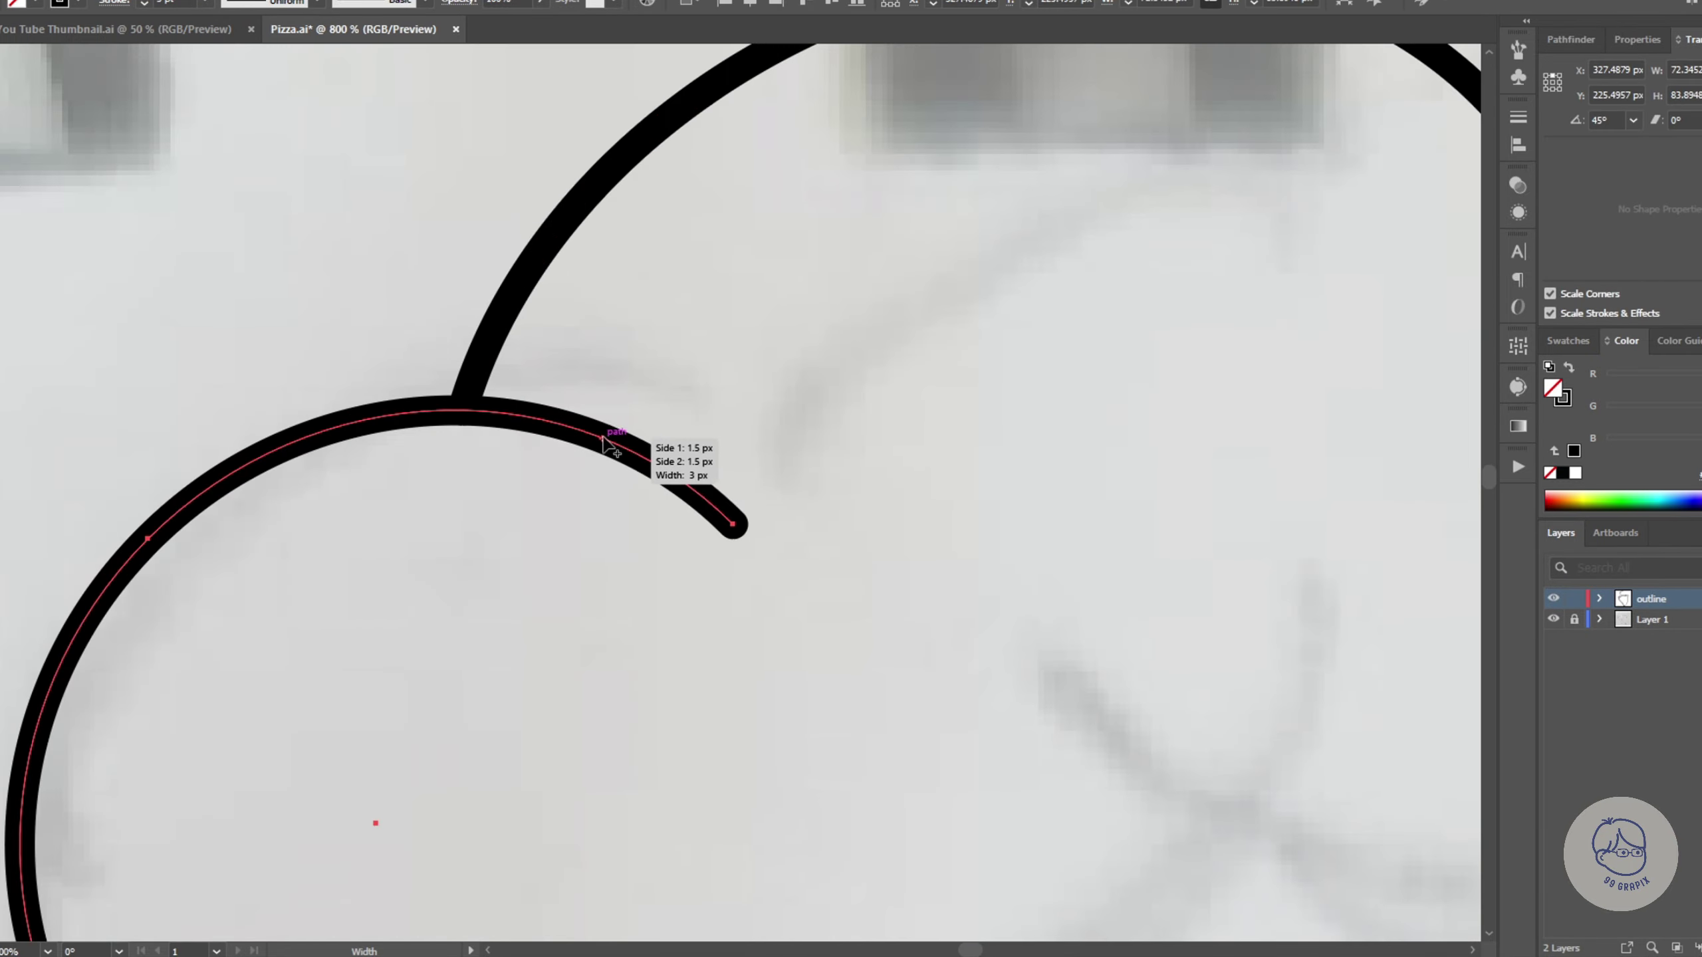
click(606, 493)
drag(598, 691, 730, 631)
Step: Reflect-copy the left puff arc, then move, rotate and scale it into the right puff
key(ctrl+shift+a)
key(ctrl+minus)
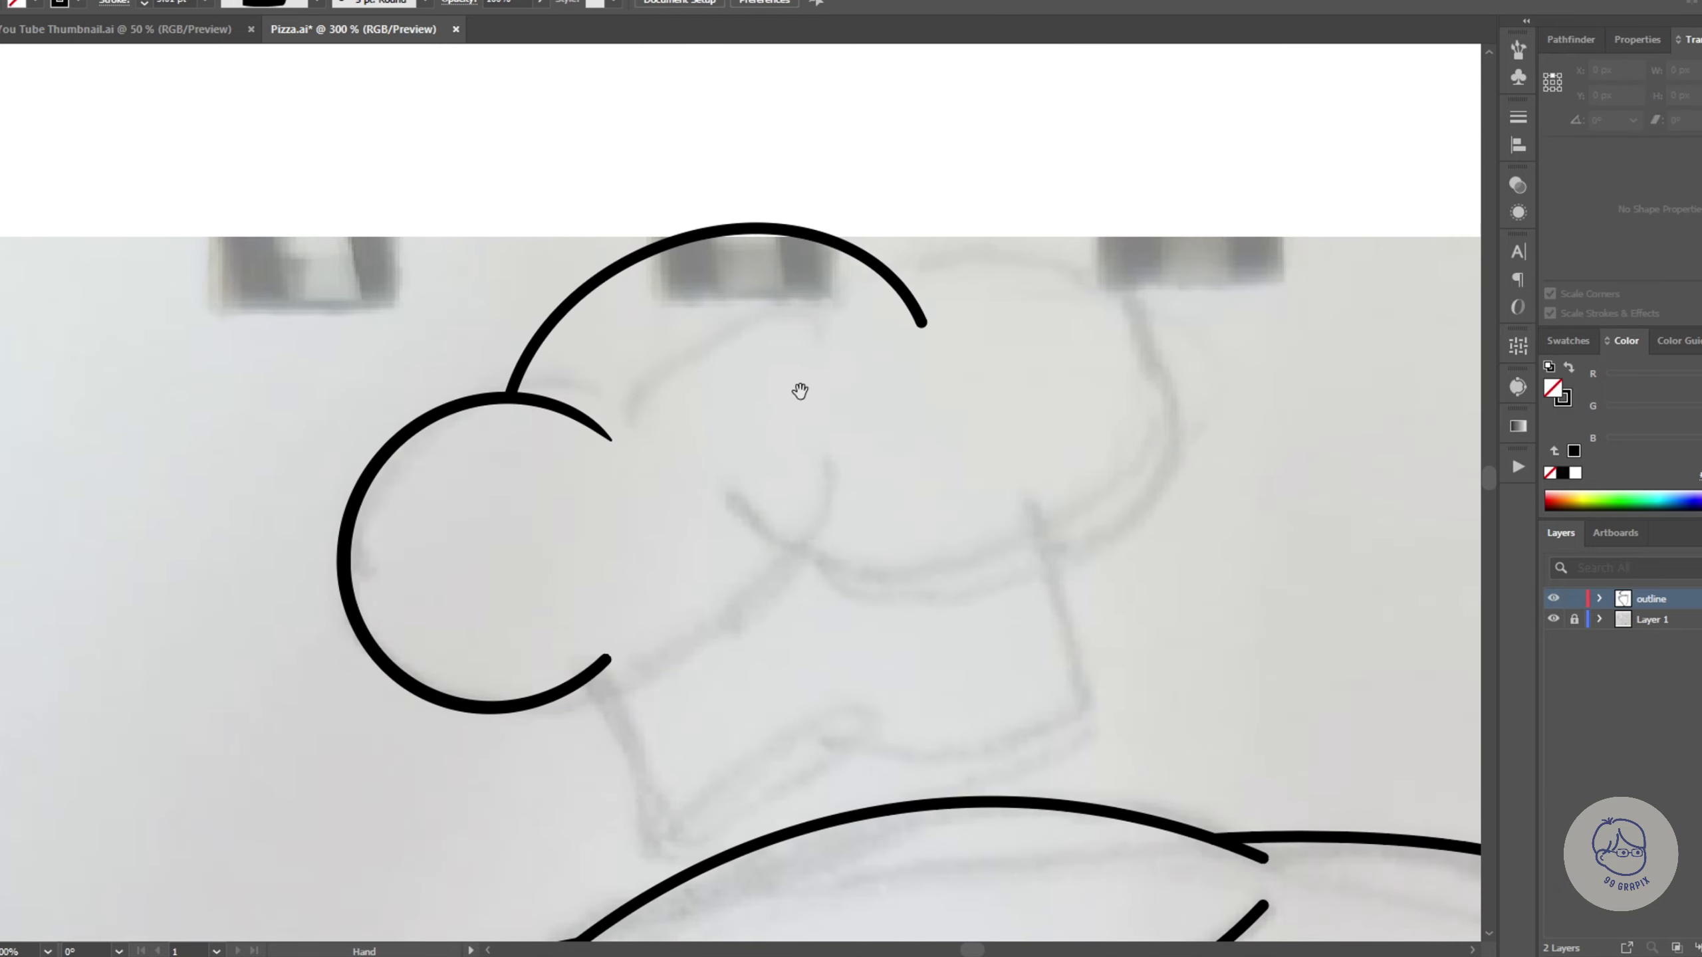
click(607, 440)
right_click(502, 352)
click(763, 627)
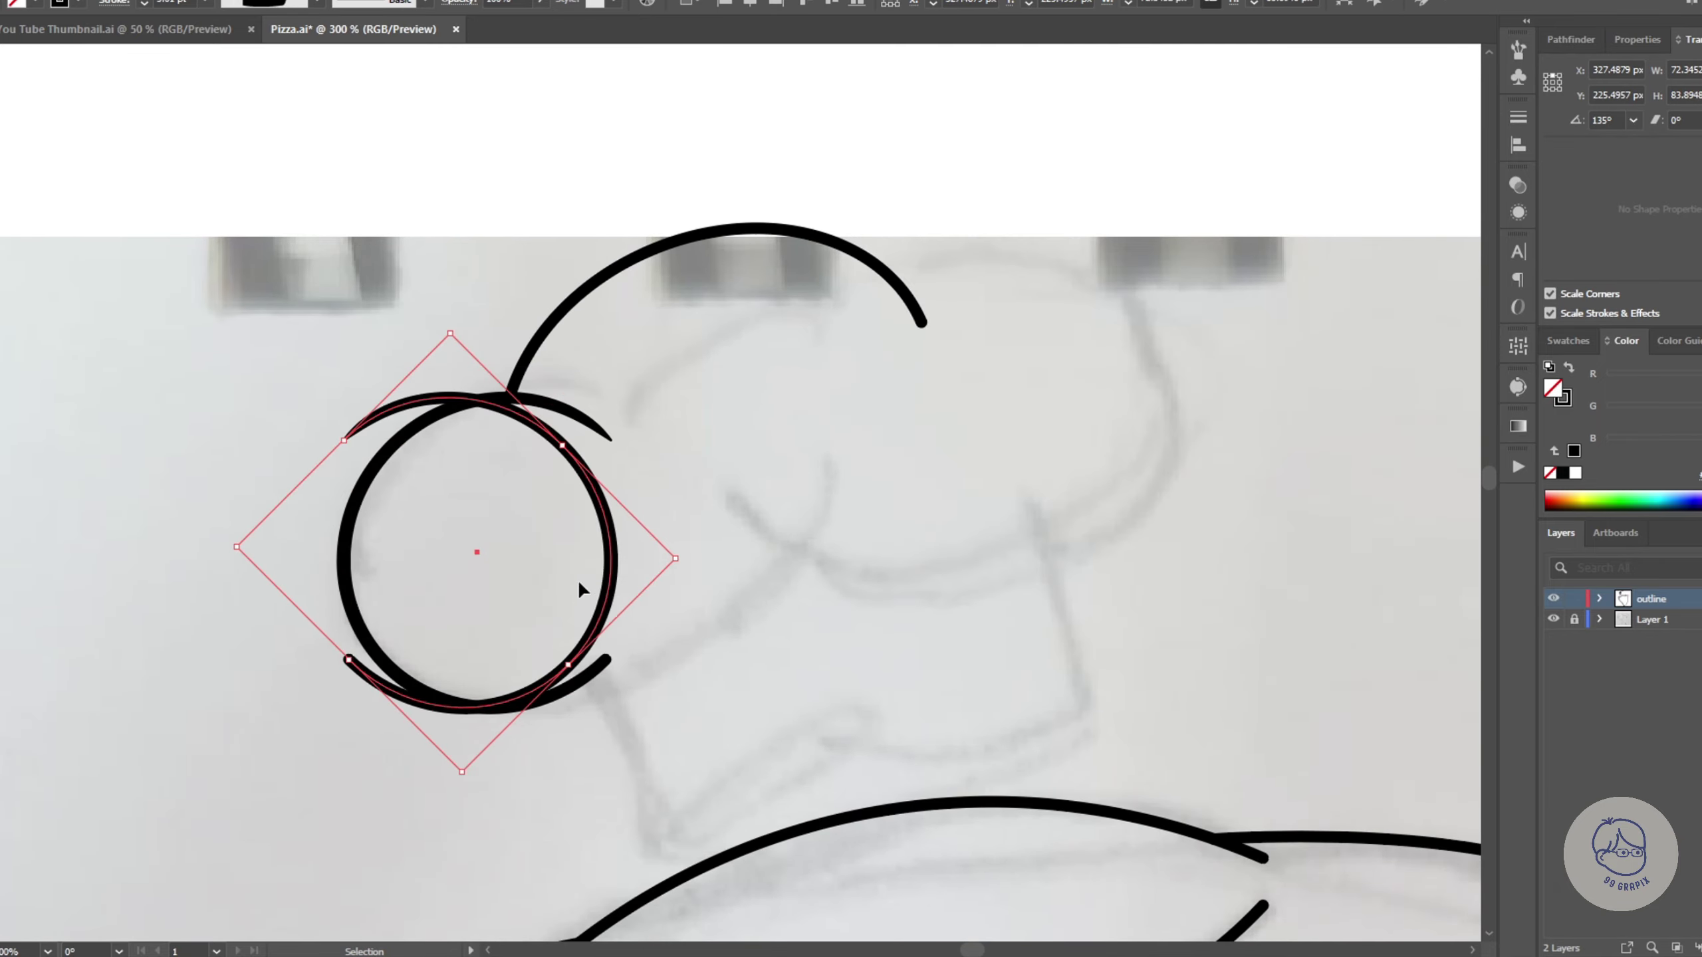
drag(577, 580, 1170, 469)
mouse_move(1192, 375)
mouse_down()
mouse_move(1212, 328)
mouse_move(1273, 312)
mouse_up()
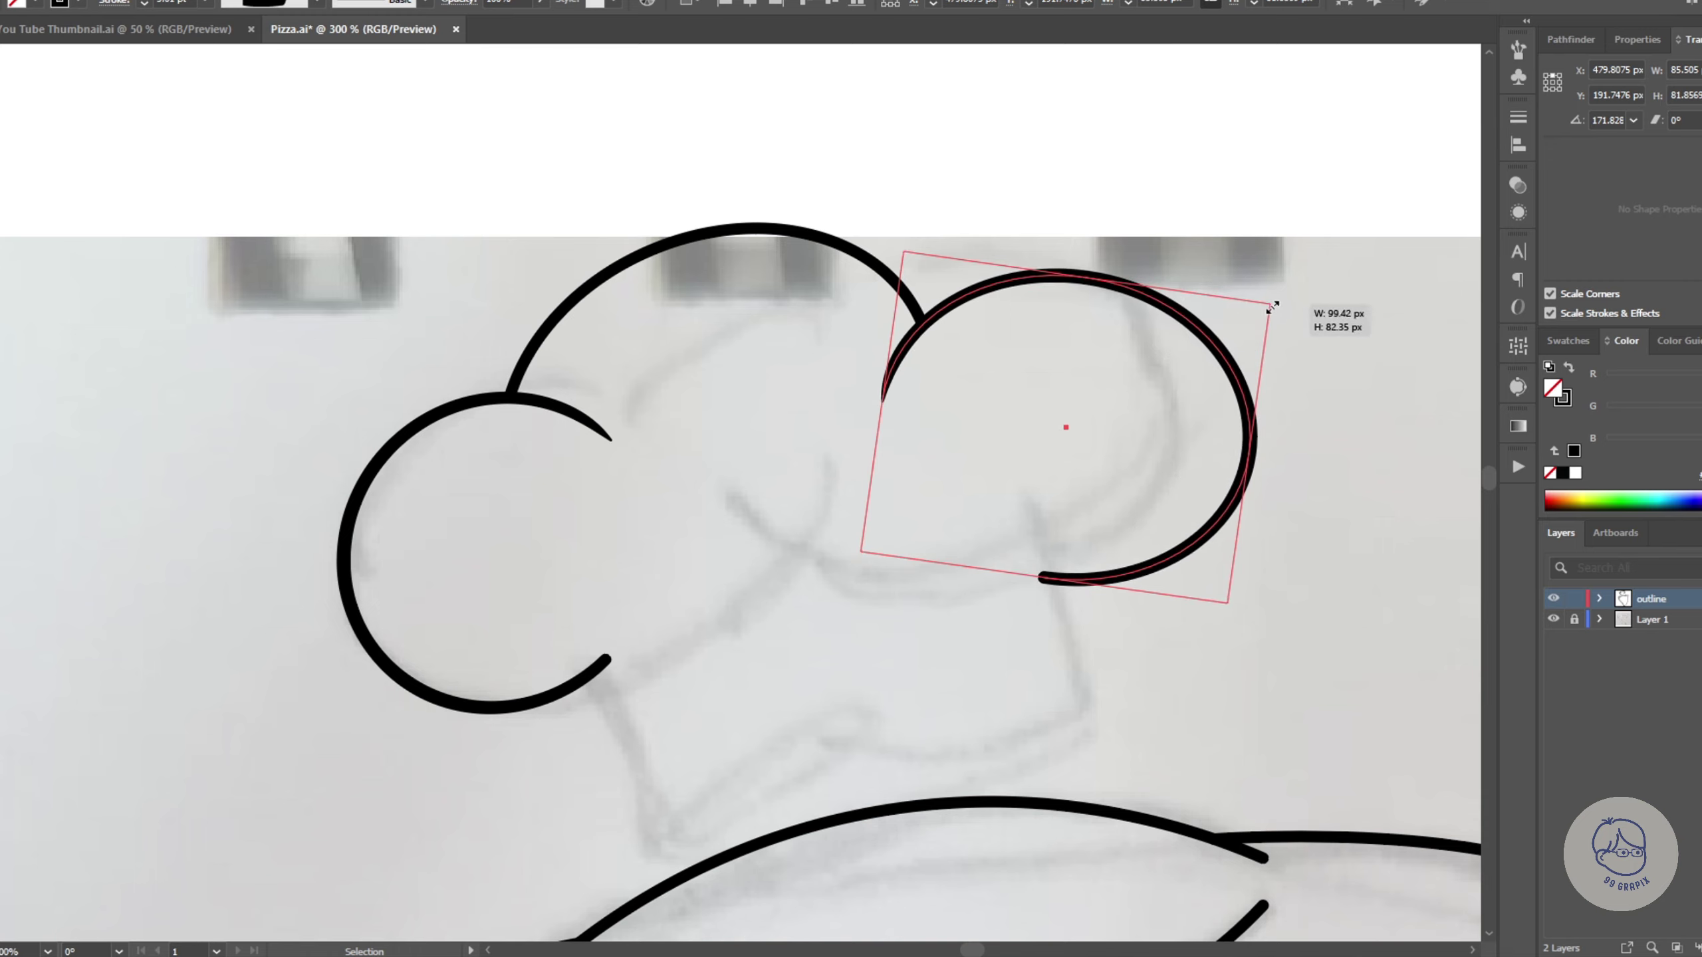
mouse_move(1206, 576)
mouse_down()
mouse_move(1199, 592)
mouse_move(1169, 563)
mouse_up()
Step: Trim the top arc's overlapping stub with Shape Builder
shift+click(757, 229)
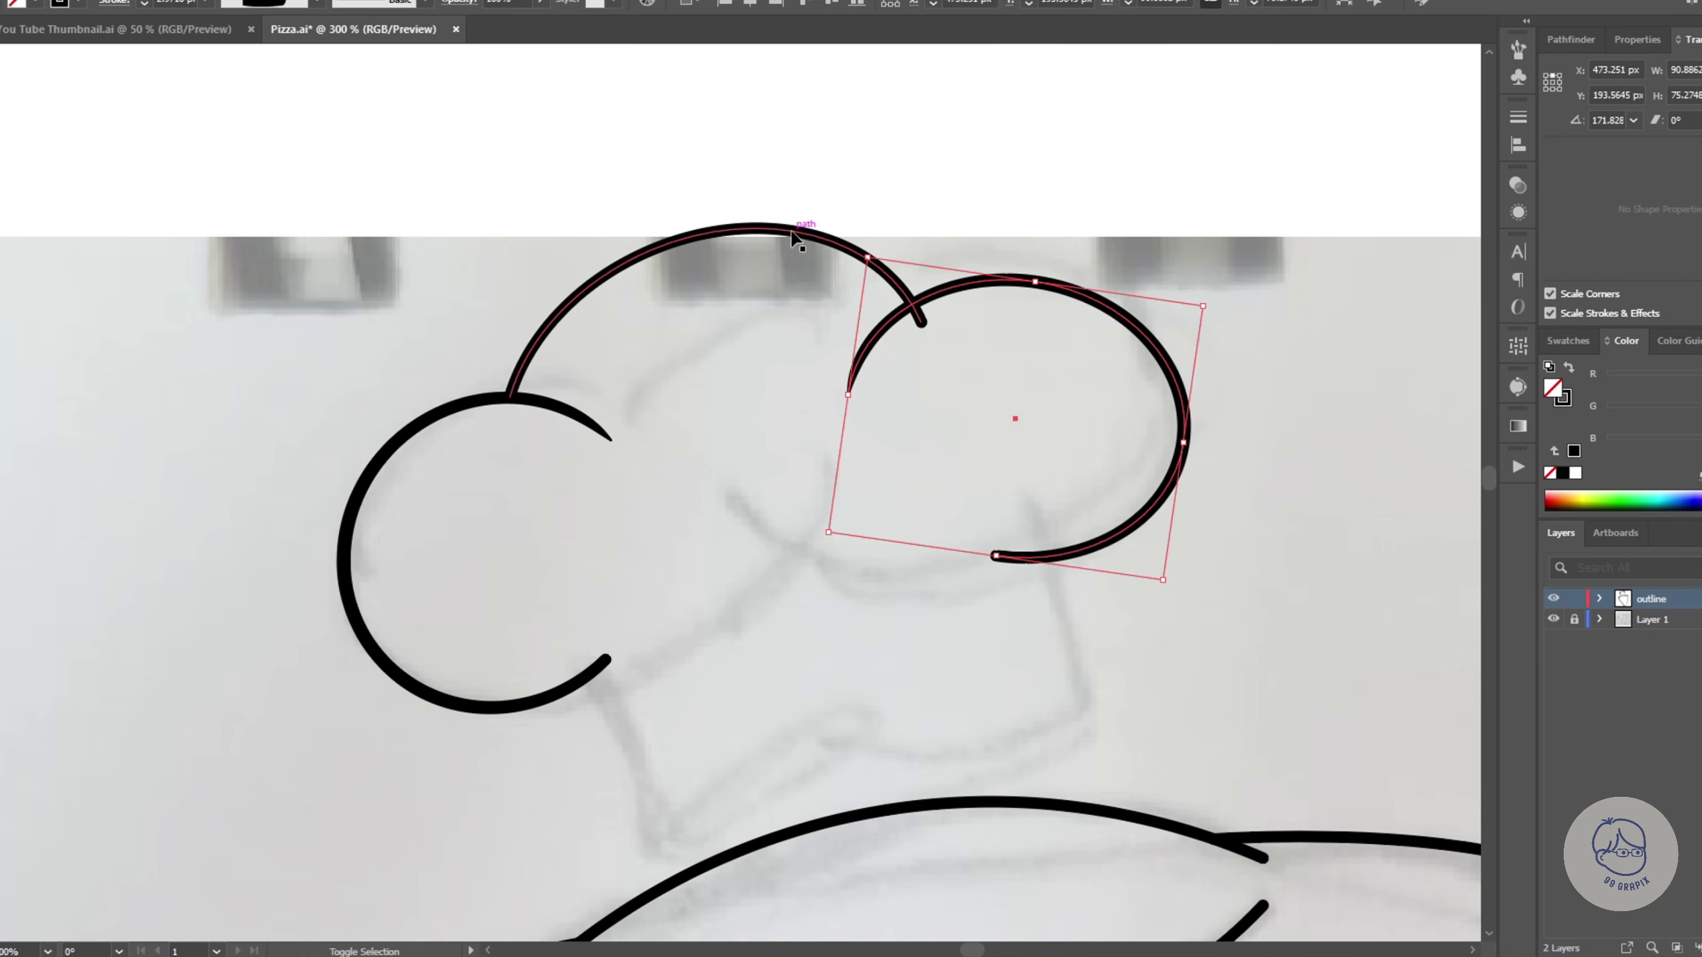
key(shift+m)
alt+click(918, 316)
key(v)
click(783, 526)
Step: Draw a line under the puffs and bend it into the hat's lower scallop
scroll(782, 527, down, 1)
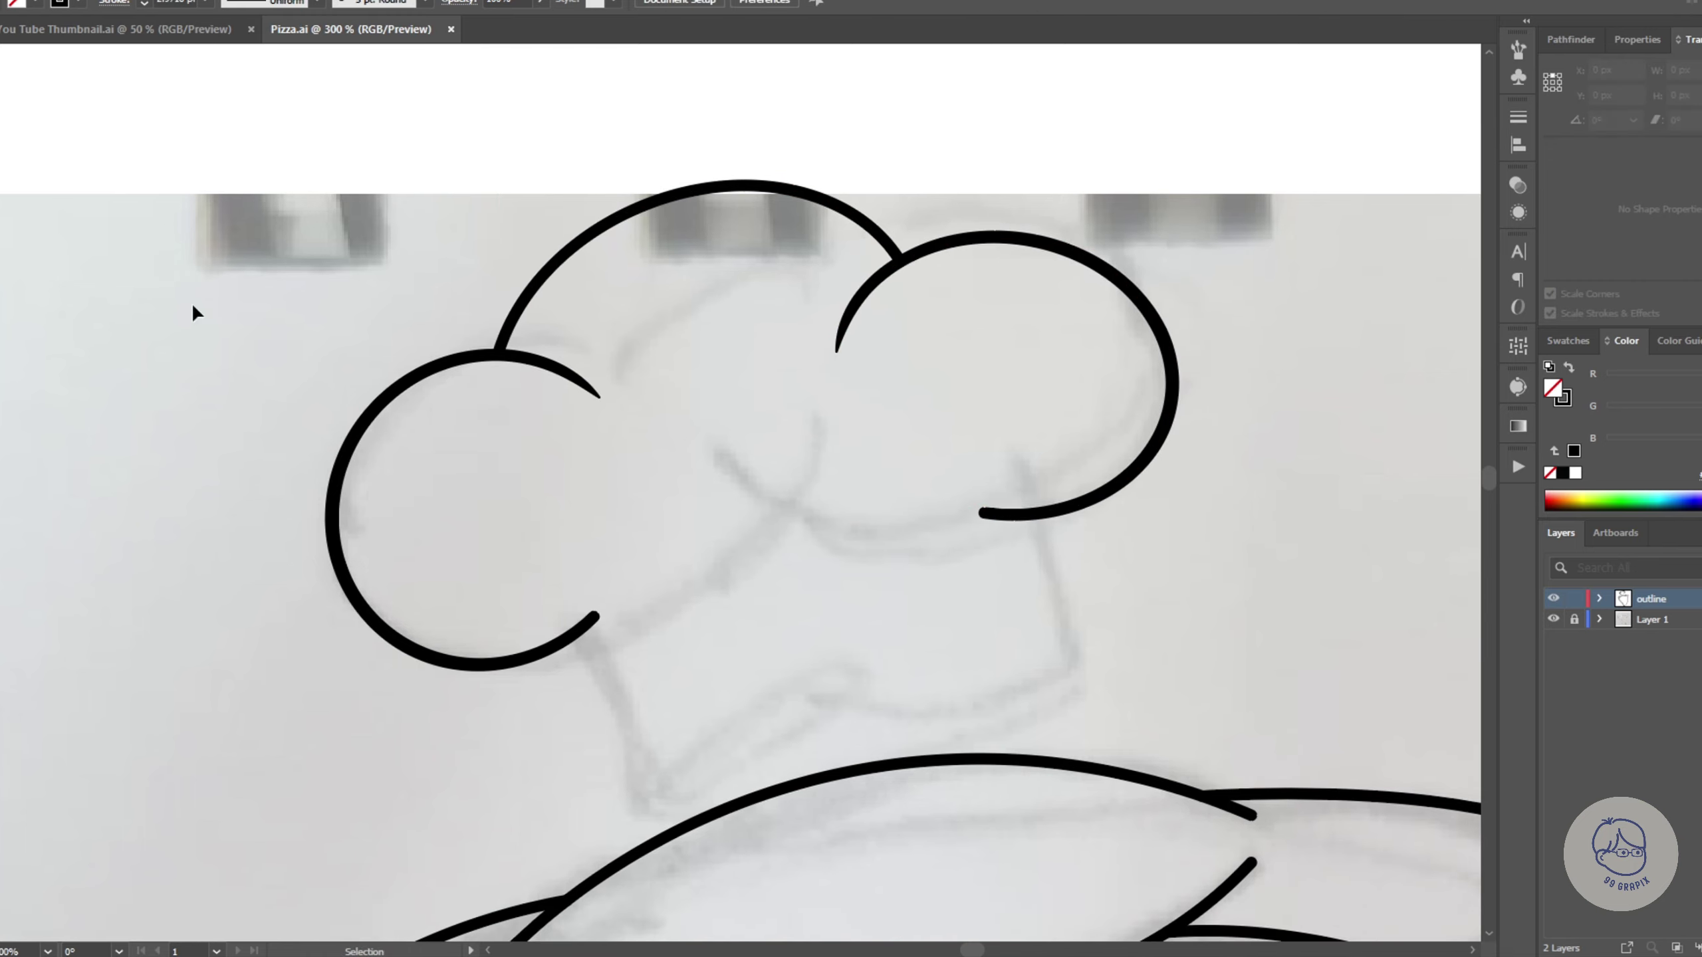
drag(722, 458, 1025, 458)
key(shift+grave)
drag(874, 457, 873, 530)
mouse_move(720, 456)
mouse_down()
mouse_move(752, 485)
mouse_move(731, 469)
mouse_up()
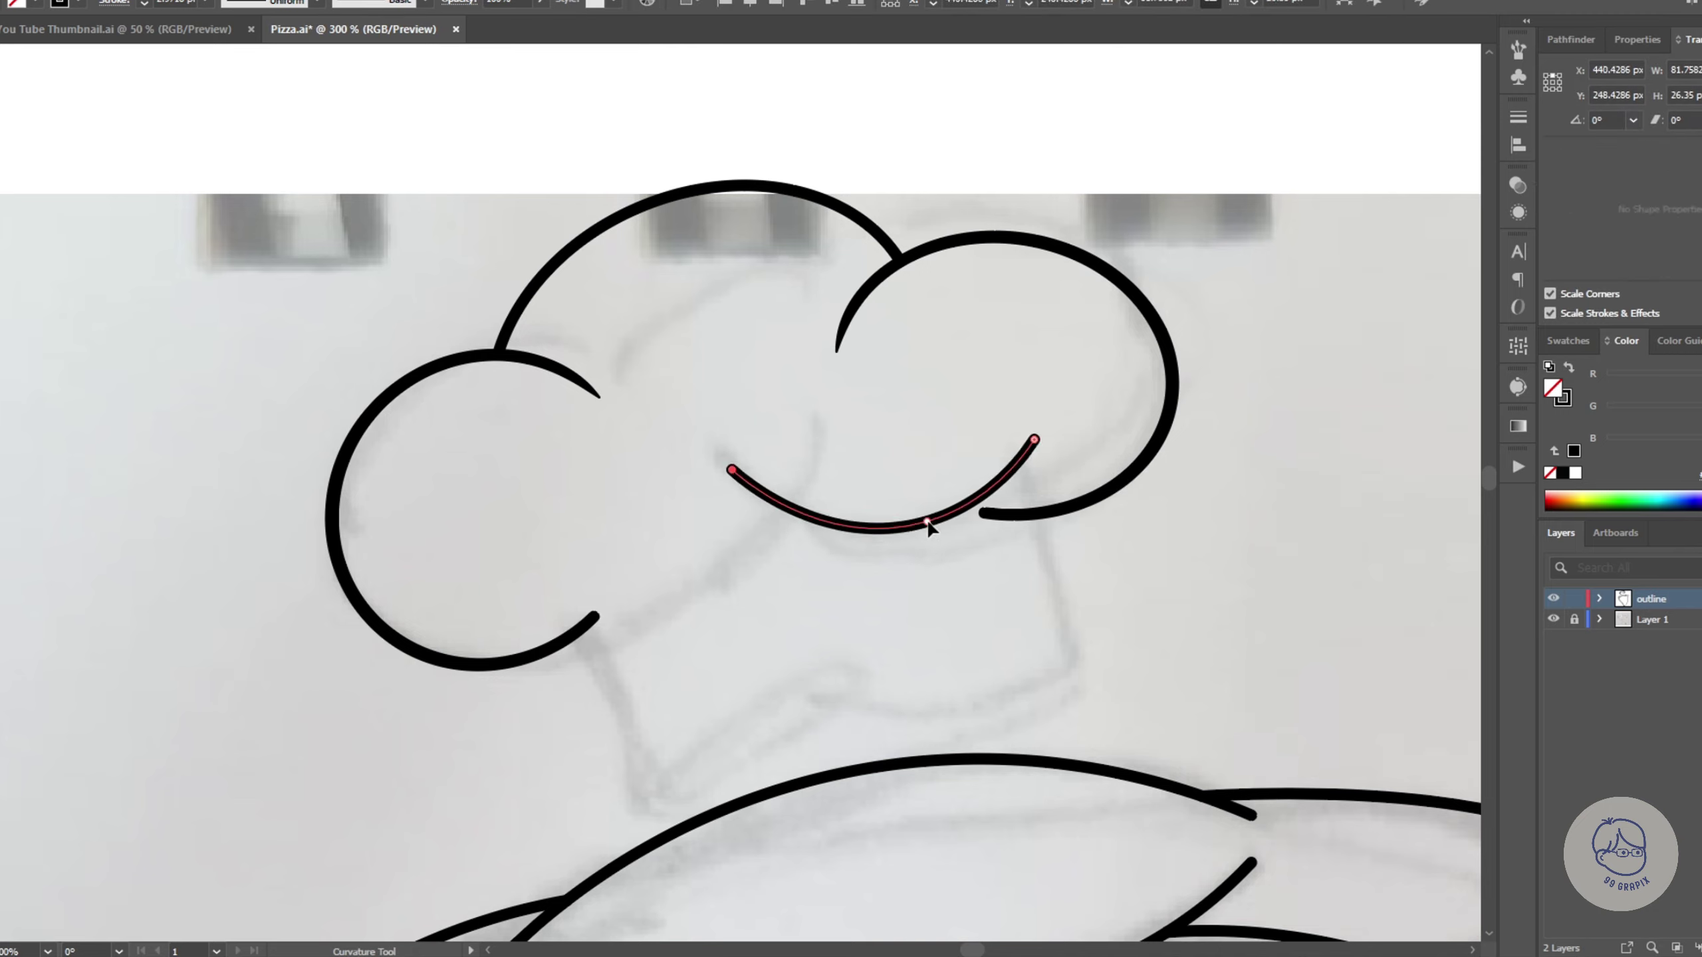
drag(925, 529, 943, 540)
click(809, 599)
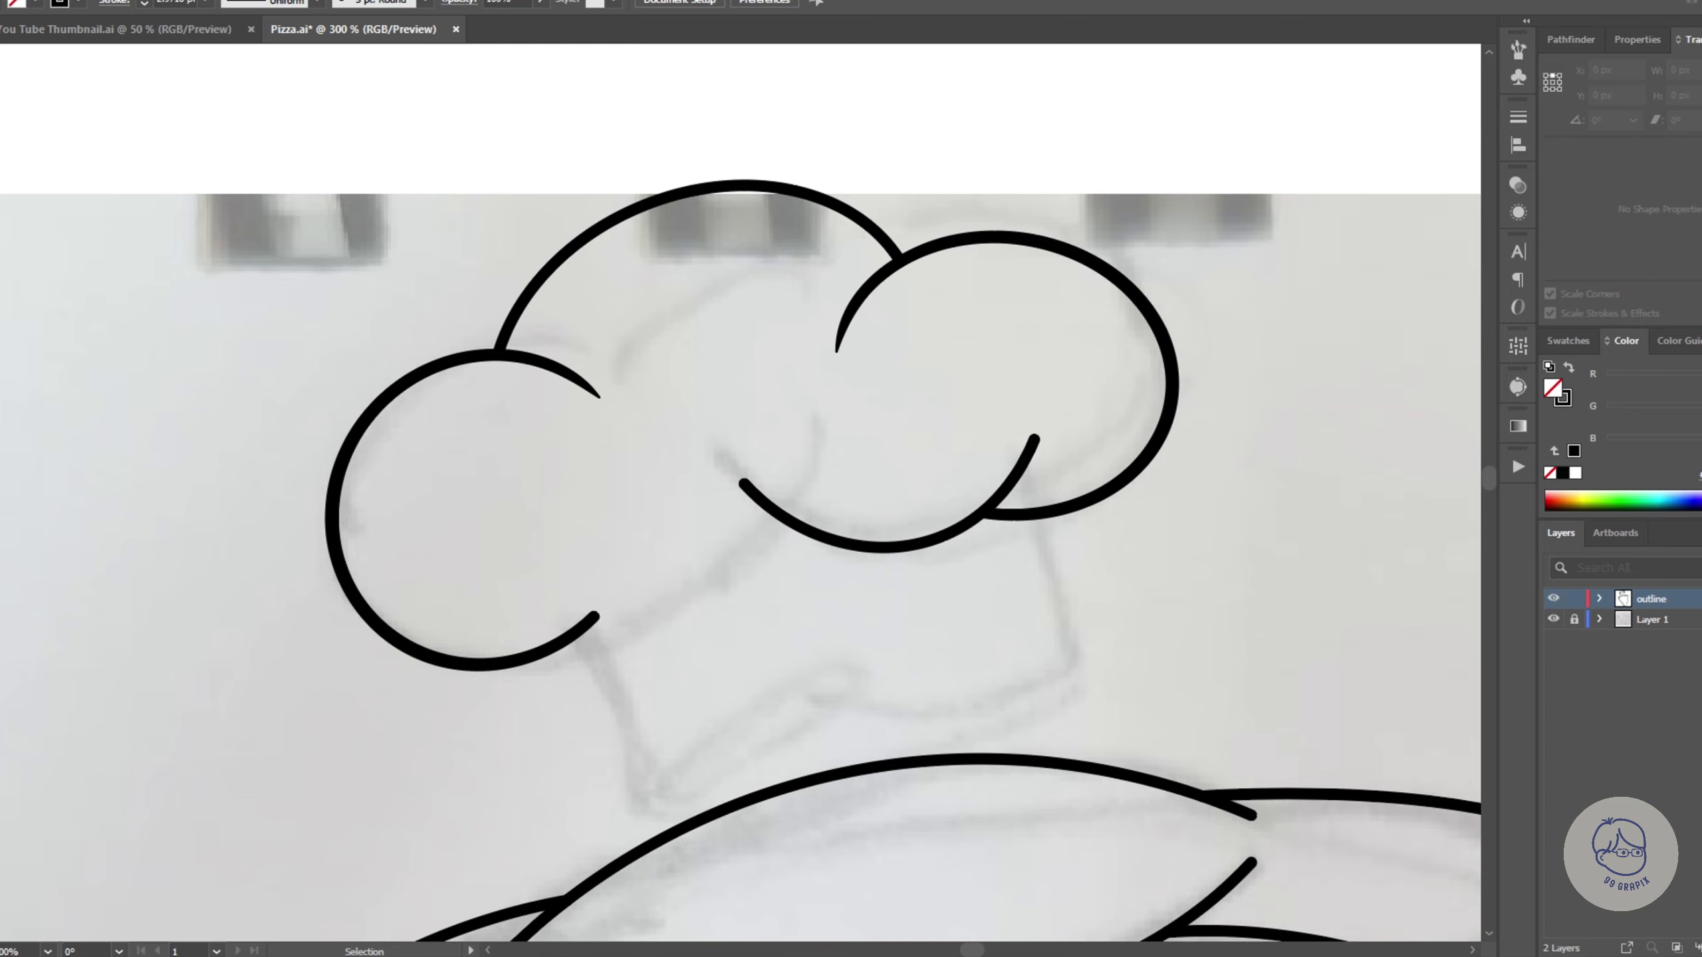
Step: Draw a wavy curve along the puffs' base from the right puff to the left puff
click(781, 514)
click(533, 585)
drag(692, 543, 672, 606)
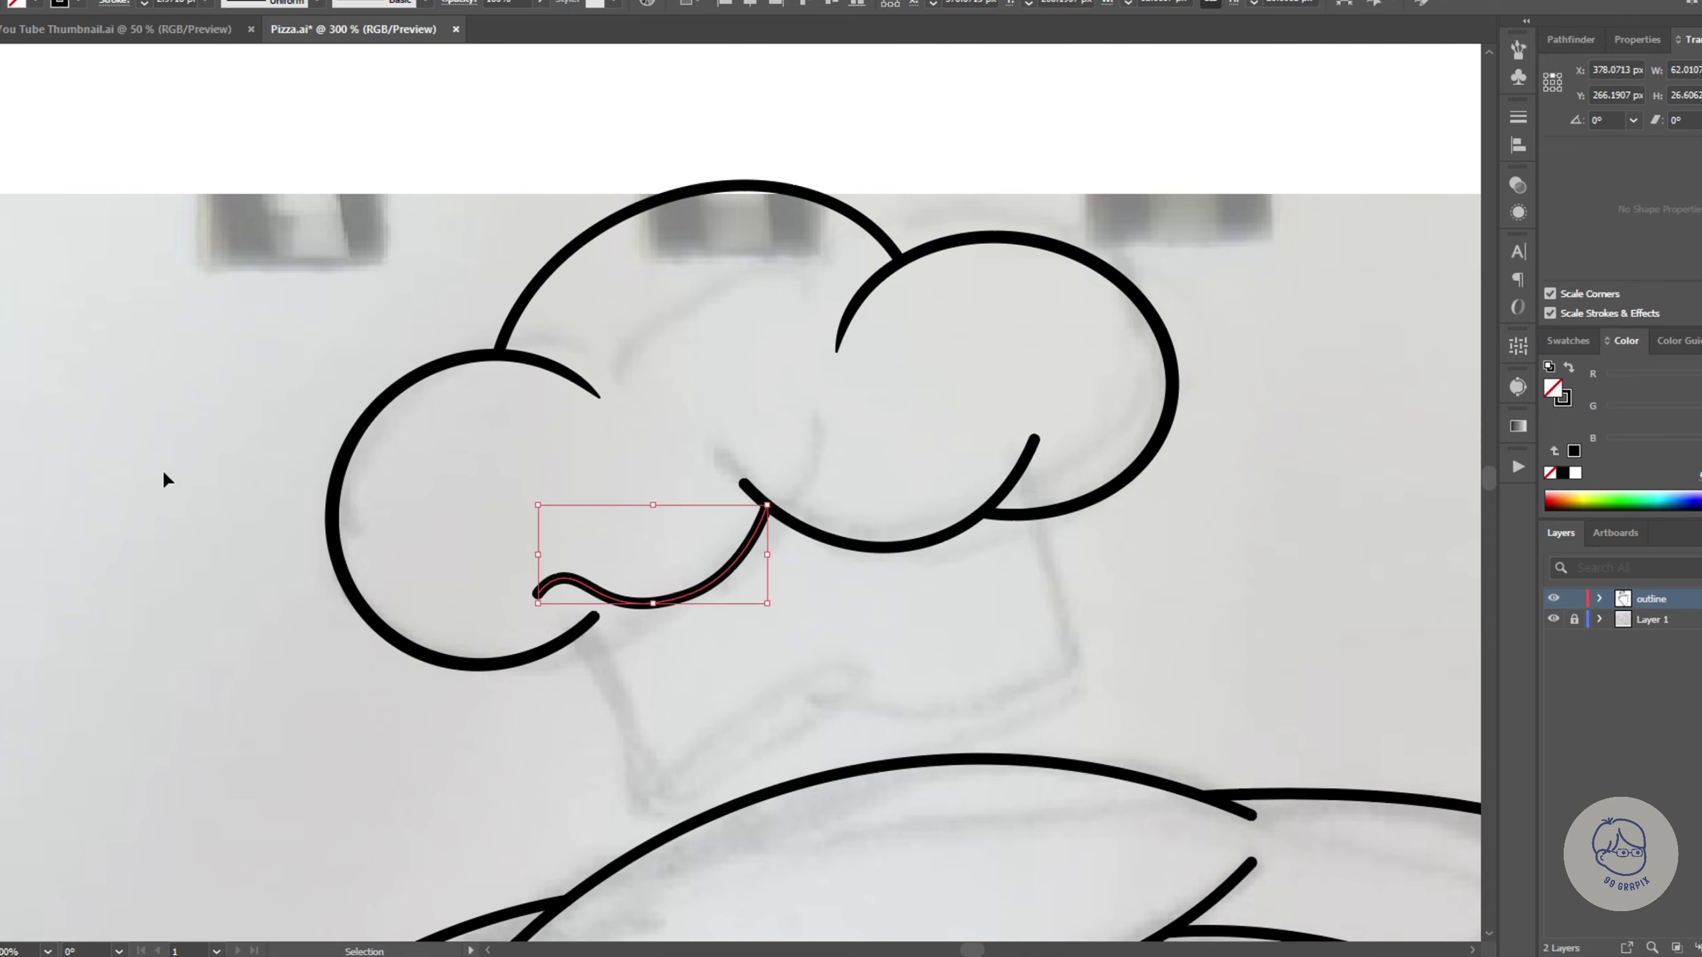
click(330, 509)
scroll(178, 266, up, 1)
key(a)
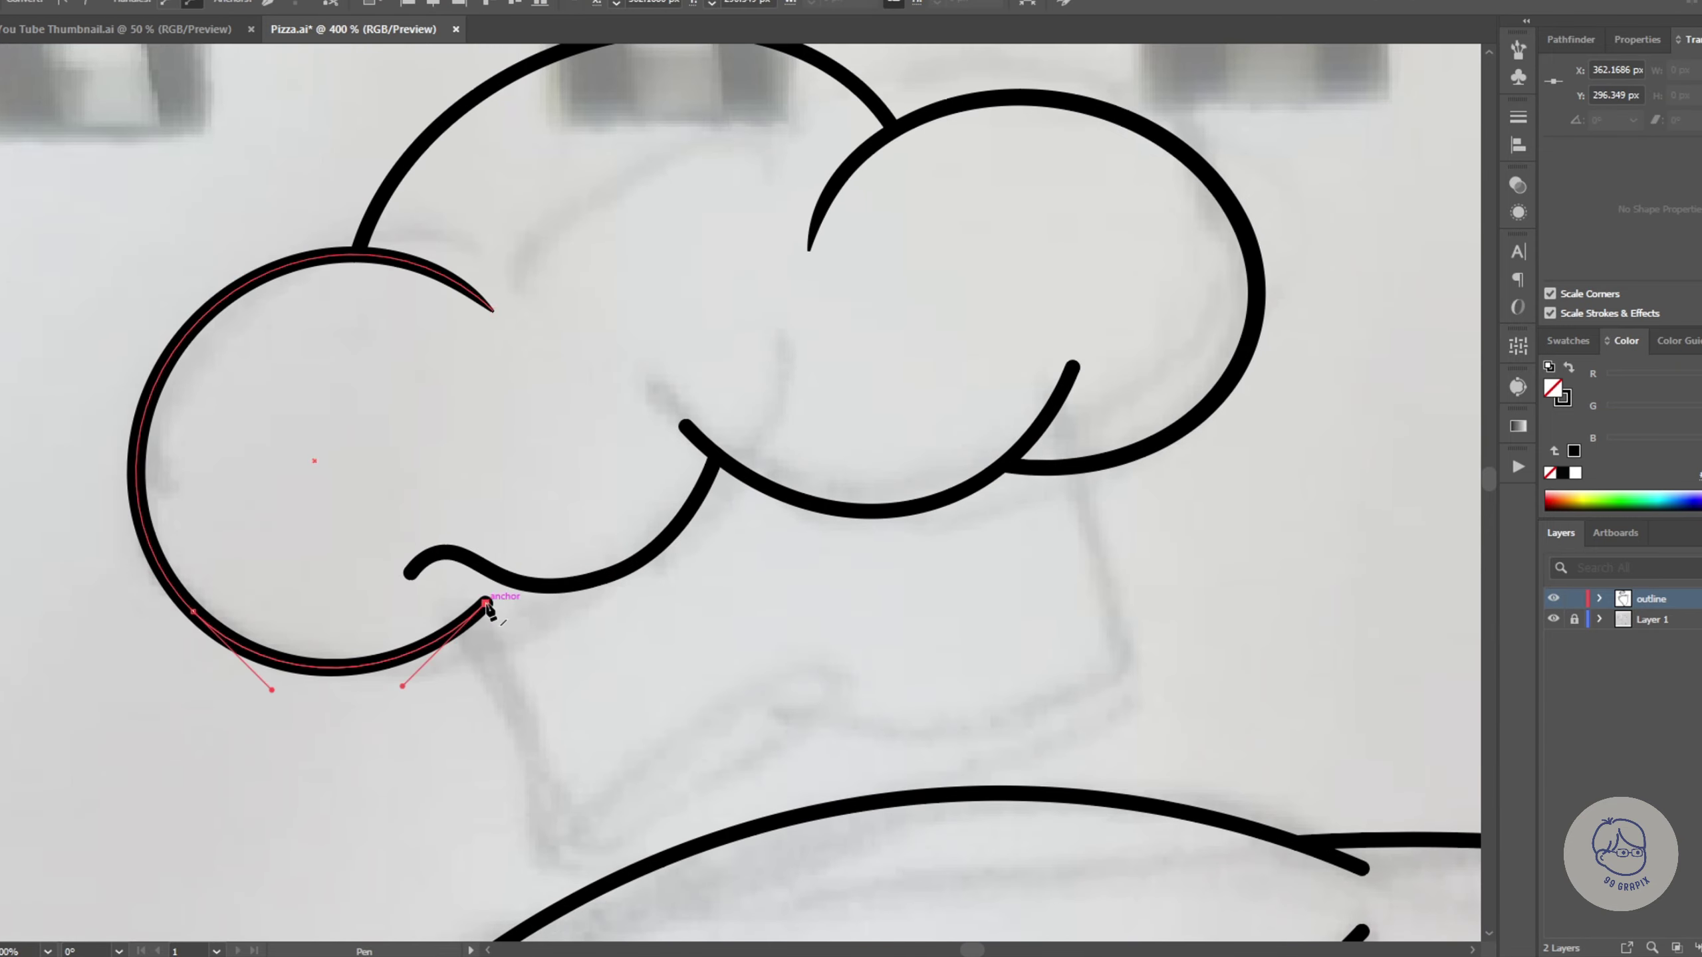
click(509, 581)
scroll(710, 620, down, 2)
scroll(710, 621, up, 3)
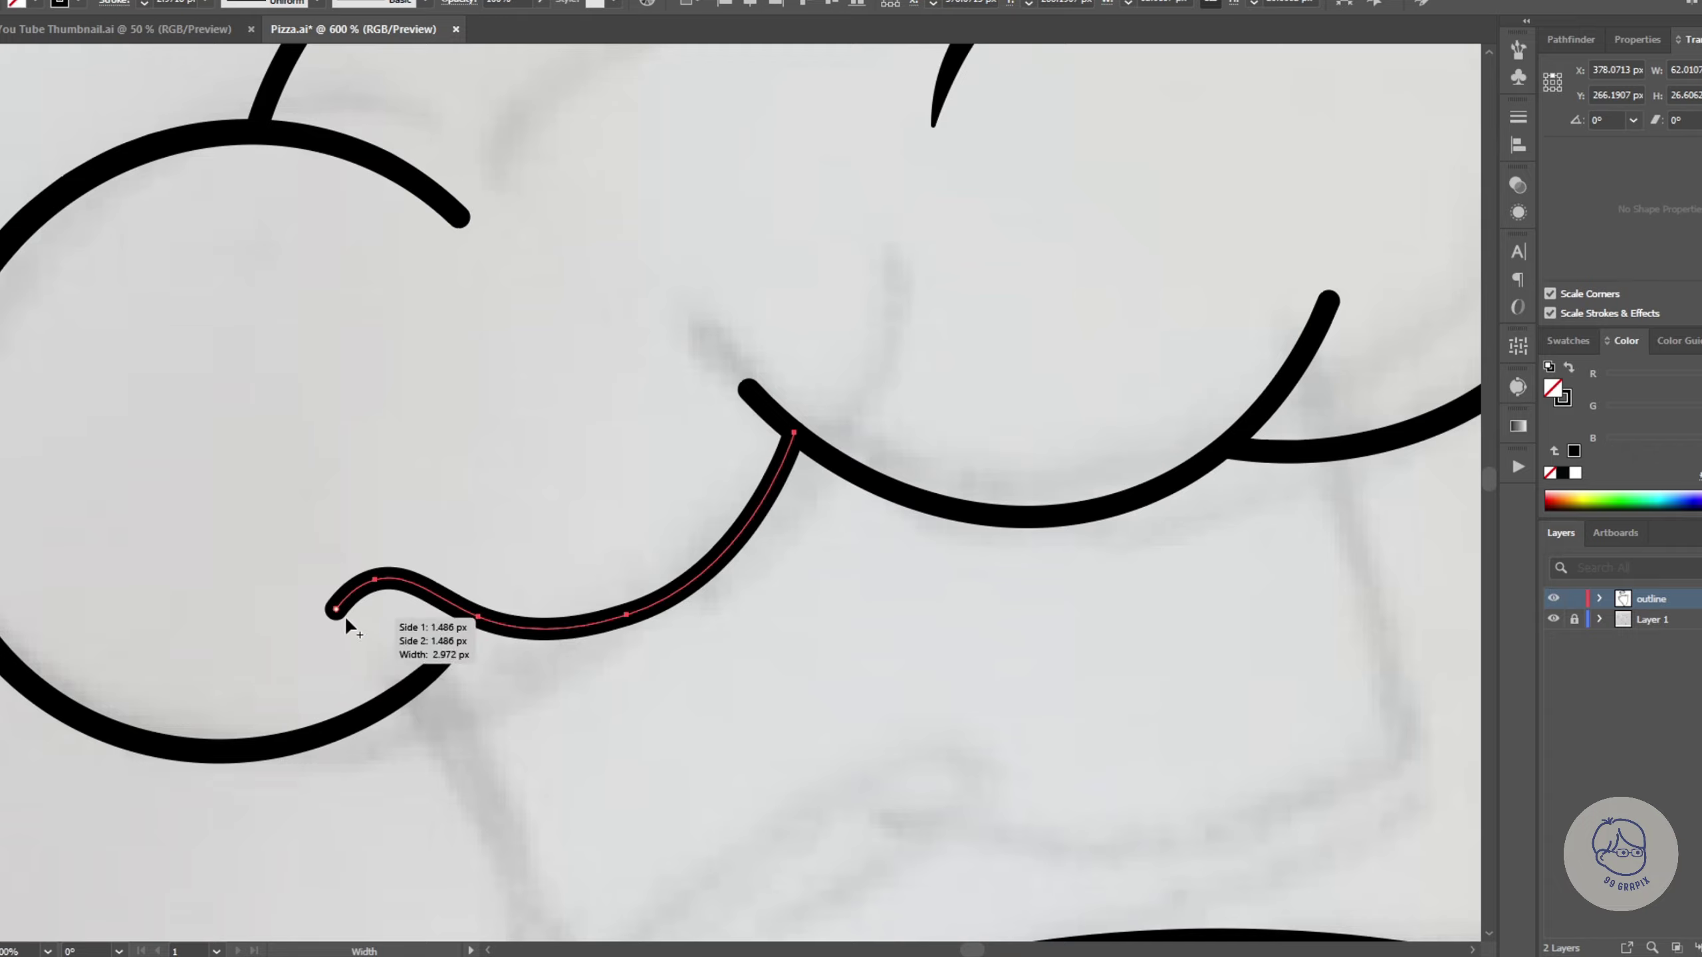
scroll(385, 620, up, 2)
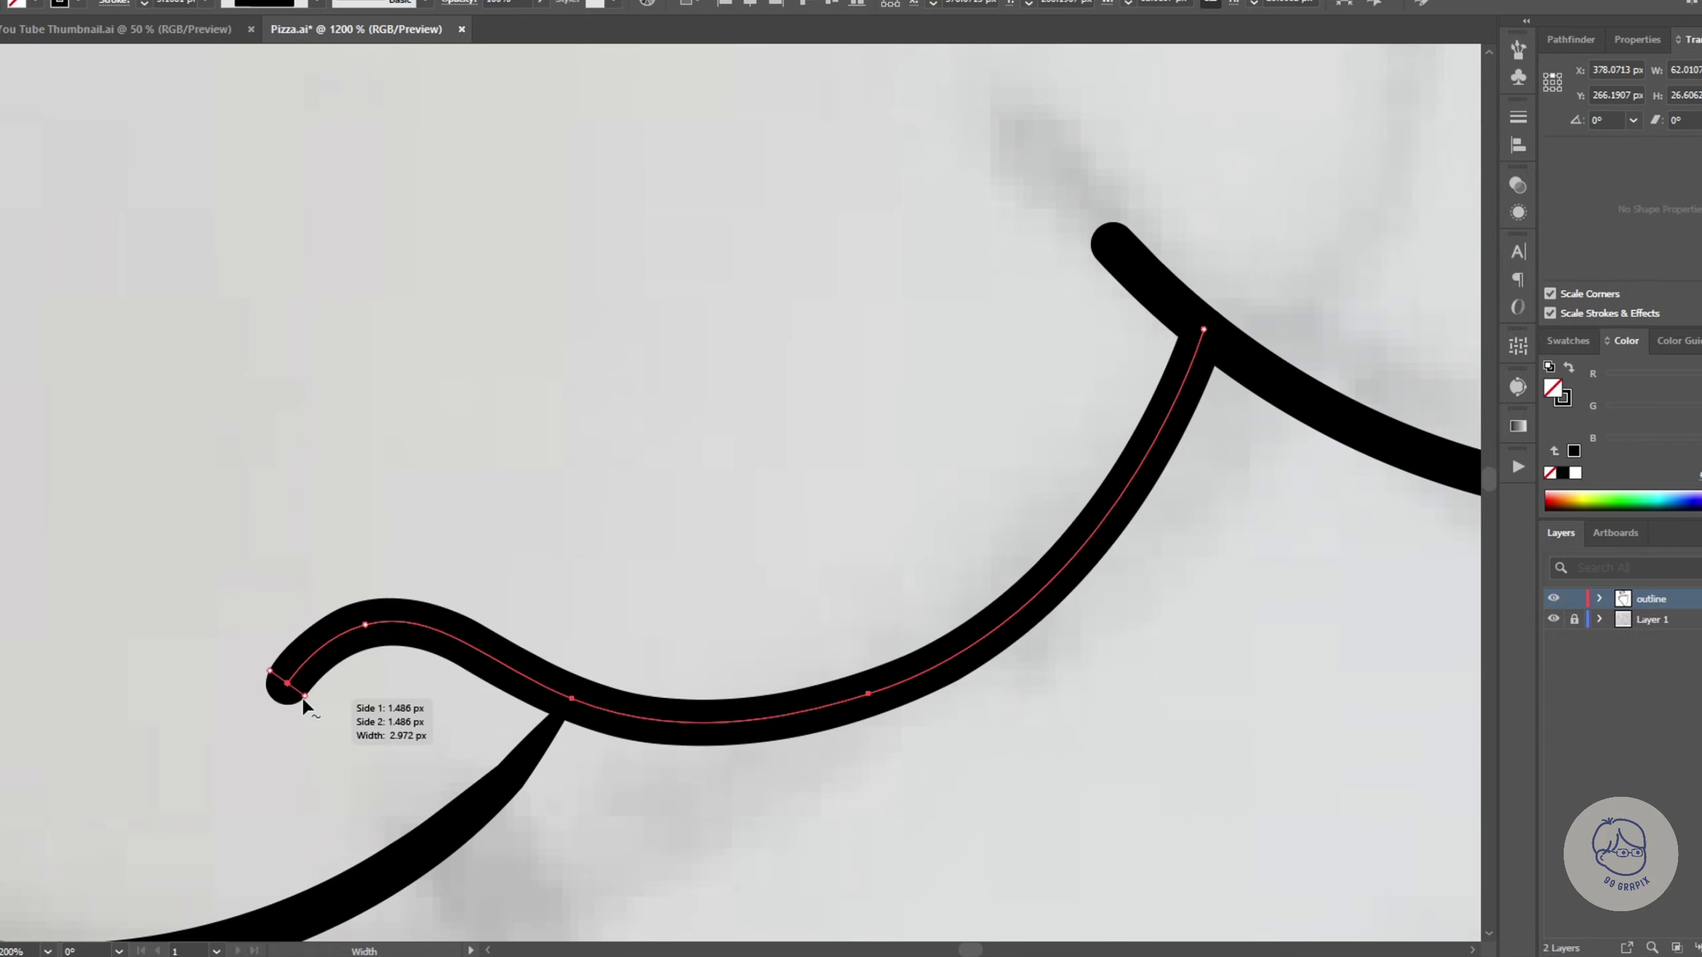
Step: Taper the wavy curve's left end and the scallop's upper end with the Width tool
drag(305, 698, 292, 689)
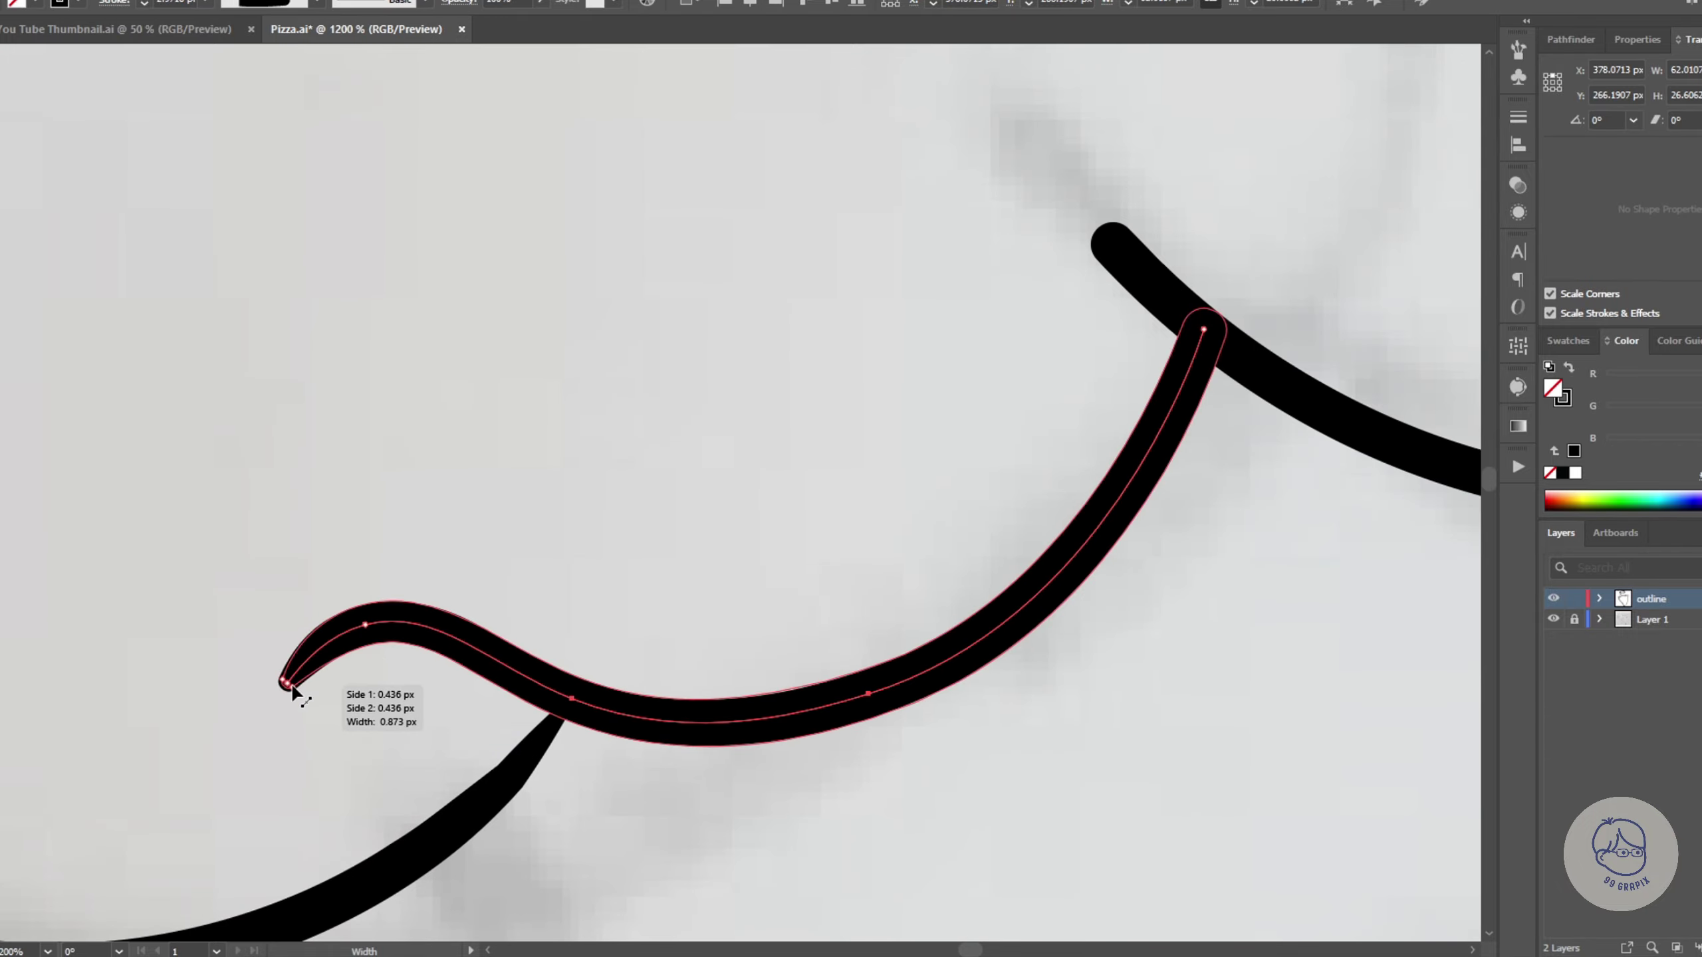
scroll(1143, 342, down, 3)
scroll(1147, 413, up, 3)
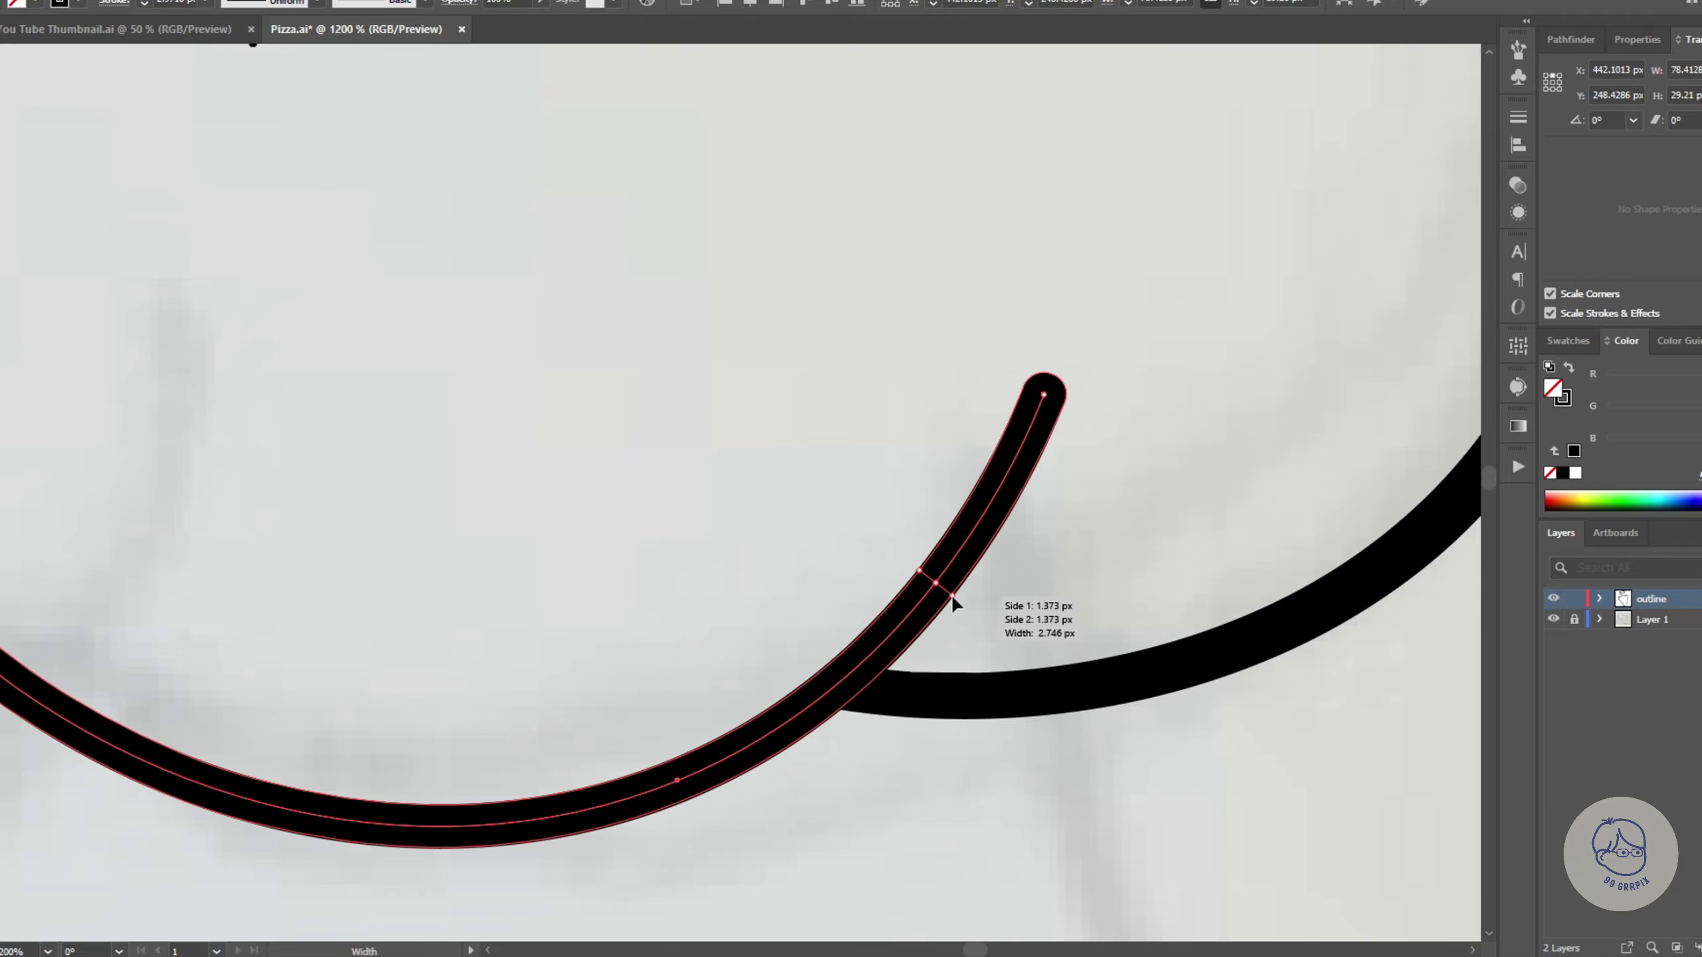
drag(1043, 396, 1037, 402)
scroll(1072, 405, down, 3)
scroll(1075, 493, up, 4)
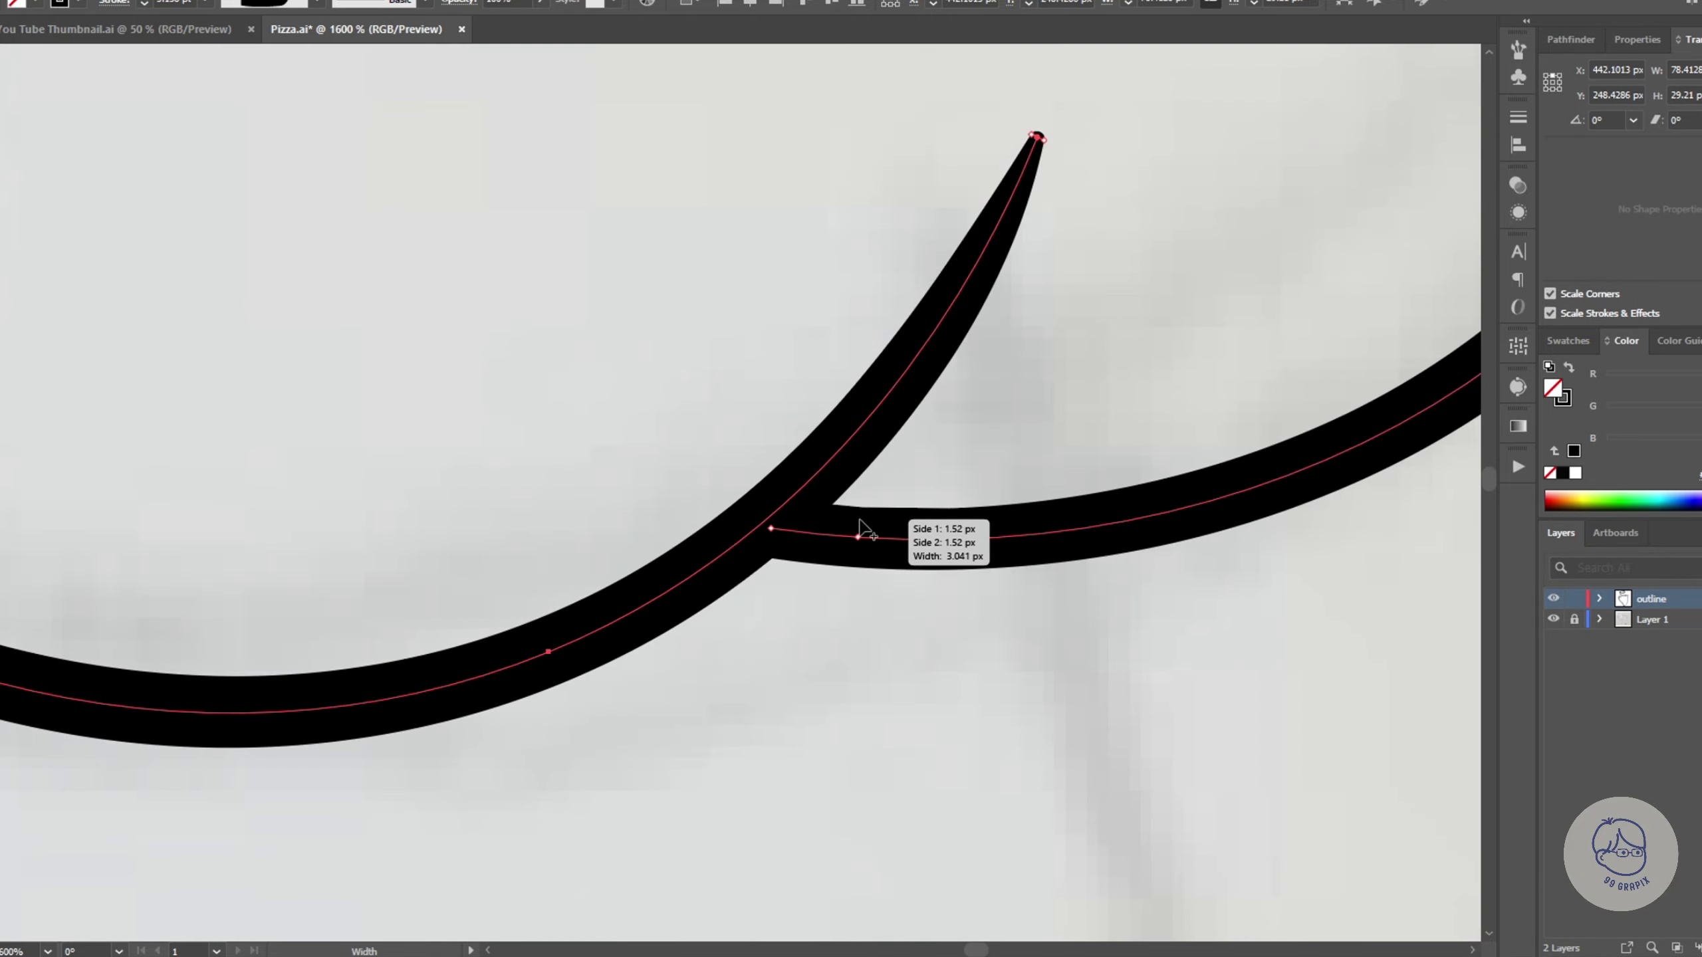
drag(866, 532, 843, 557)
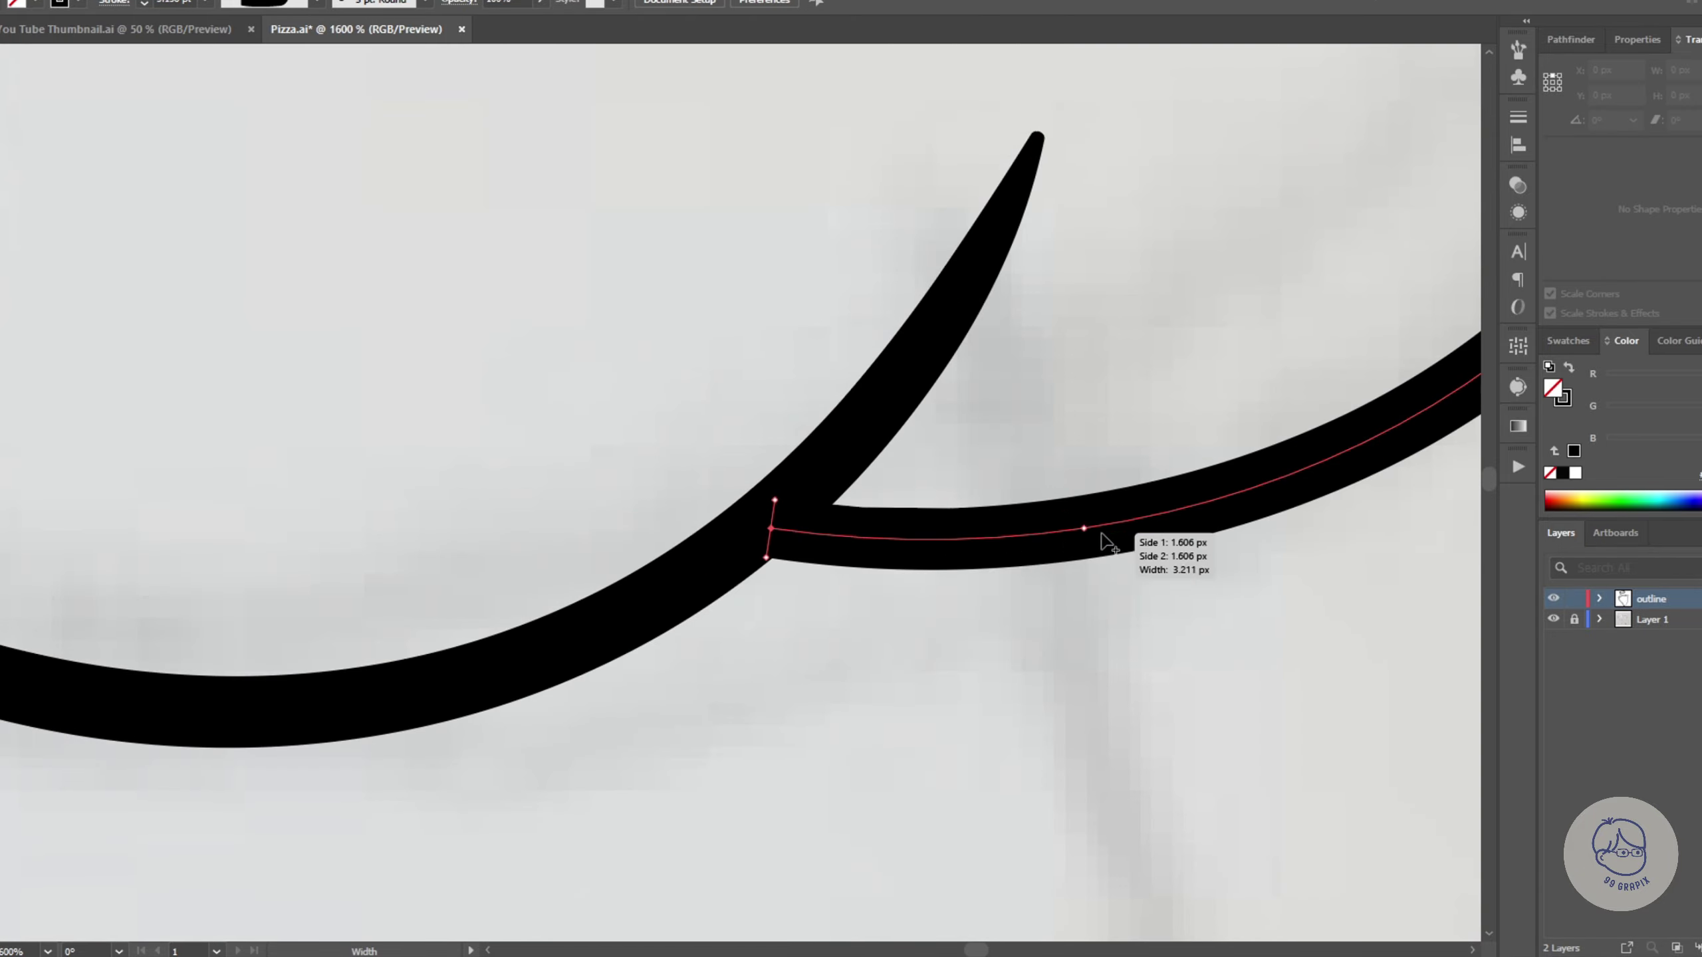
Step: Add a mid-stroke width point and taper the remaining stroke ends
drag(1084, 563, 1086, 557)
scroll(1087, 560, down, 2)
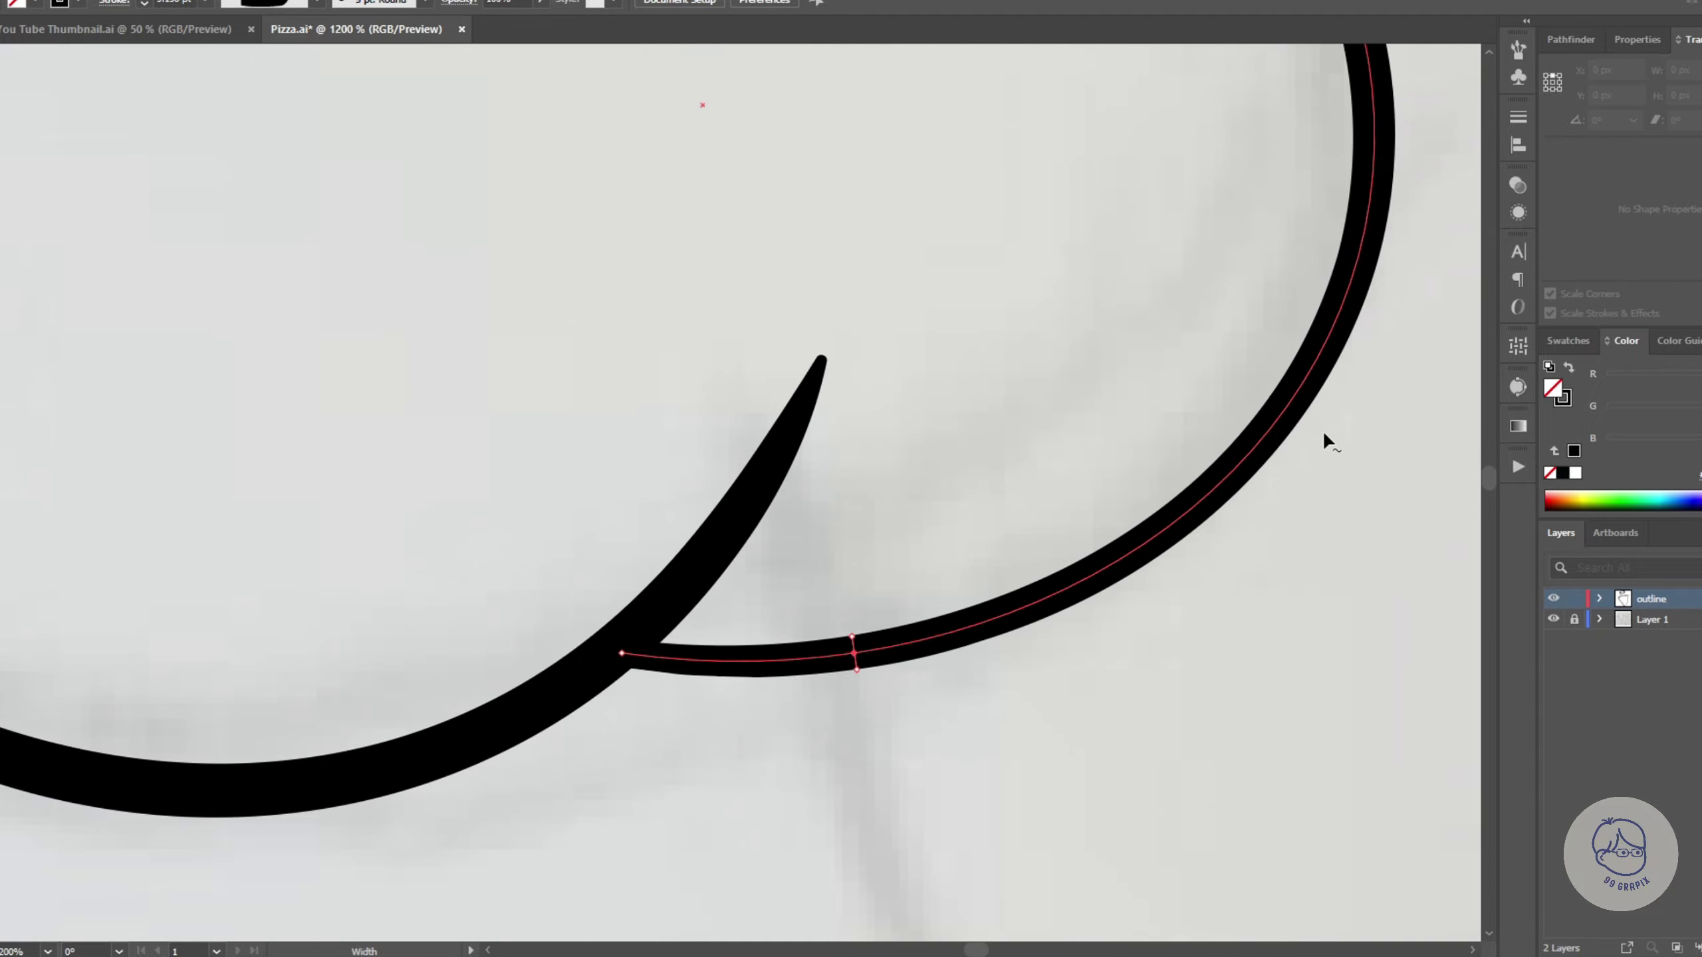
scroll(1238, 500, down, 2)
scroll(455, 386, up, 3)
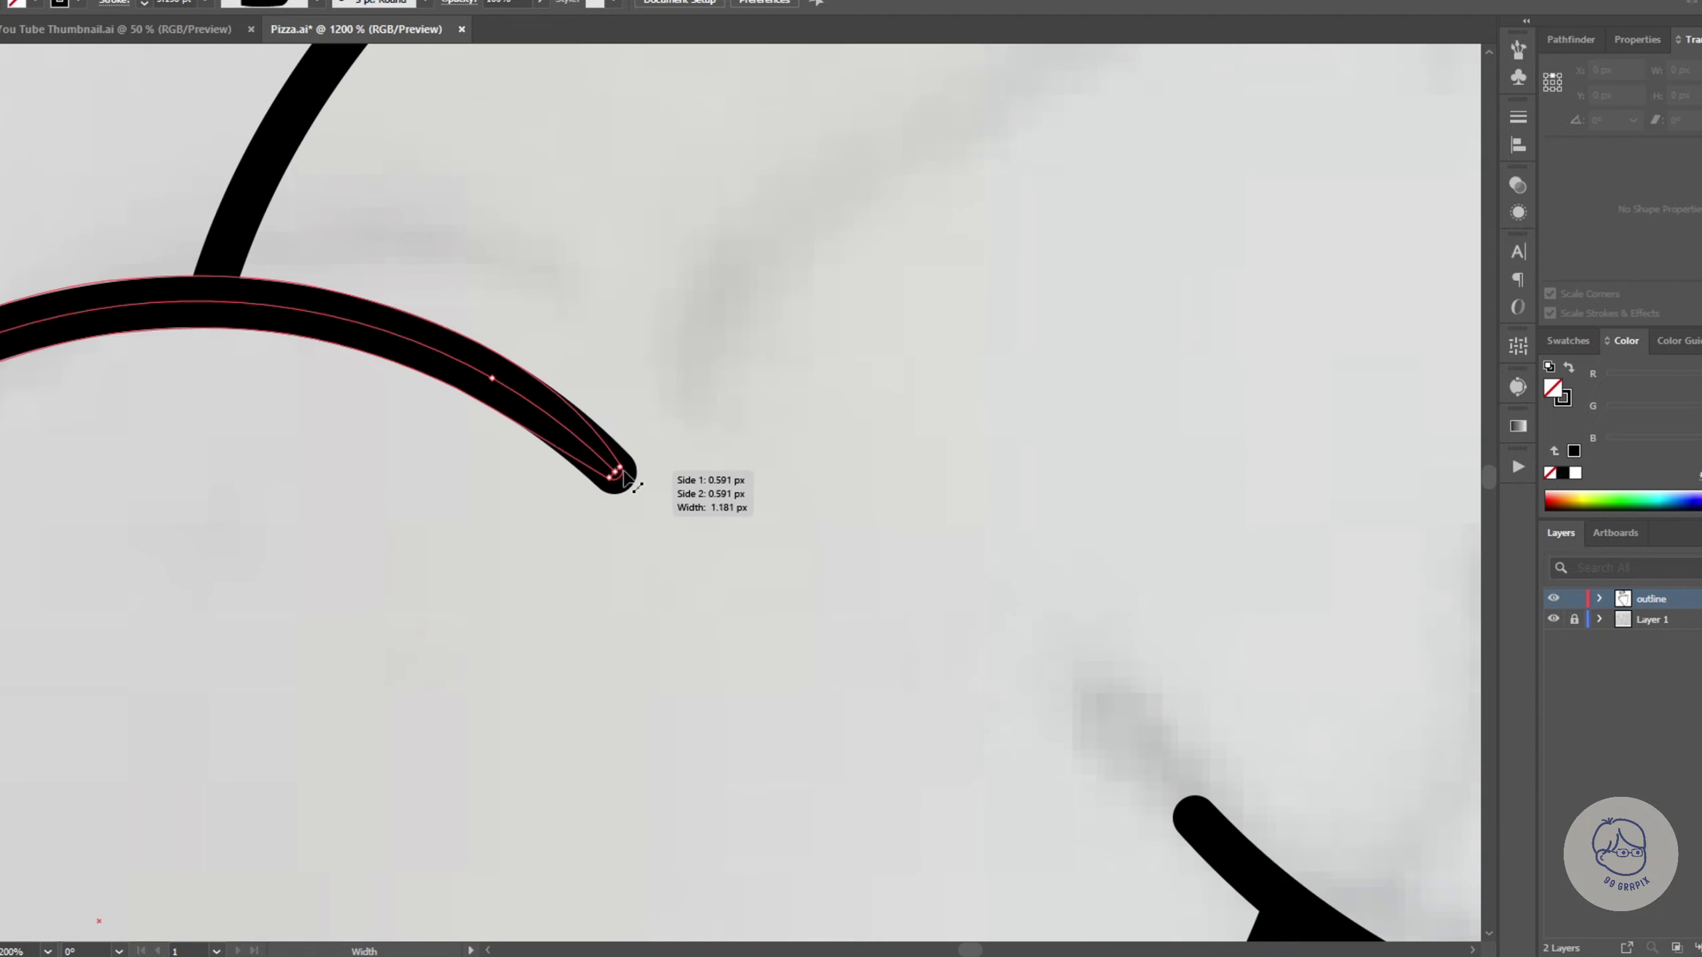
scroll(670, 469, down, 1)
drag(645, 426, 512, 362)
scroll(605, 436, down, 2)
scroll(606, 442, up, 3)
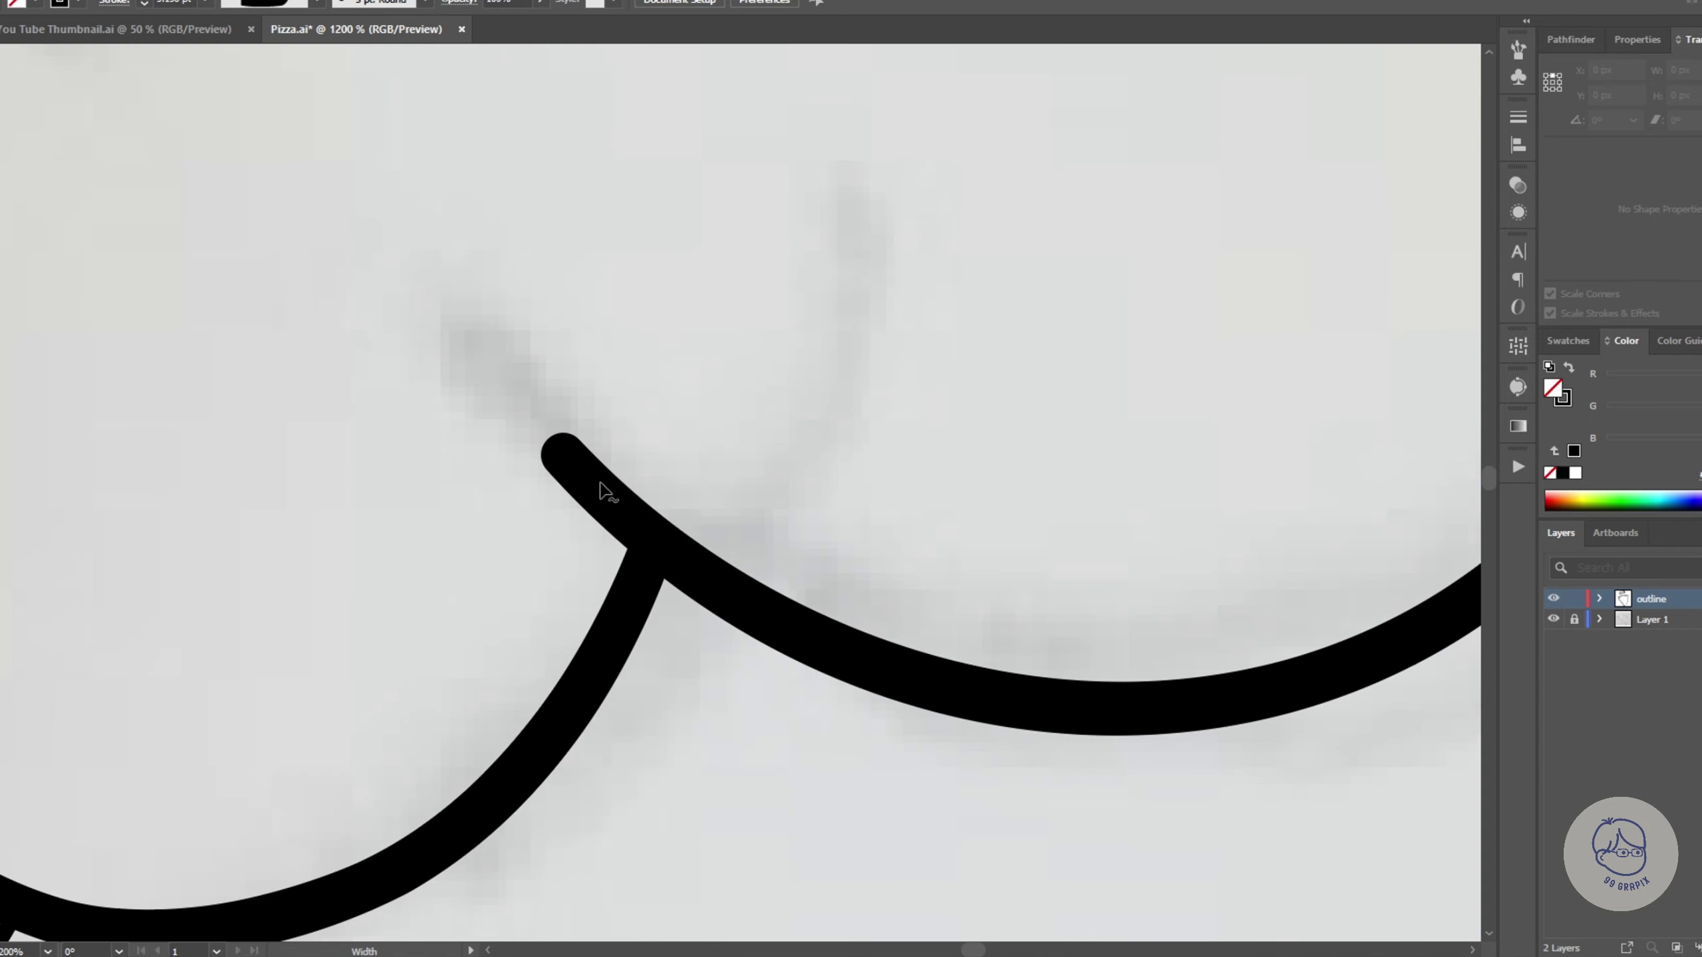
drag(713, 570, 697, 556)
Step: Draw the chef hat band's thin left and right side lines below the cloud
scroll(603, 469, down, 4)
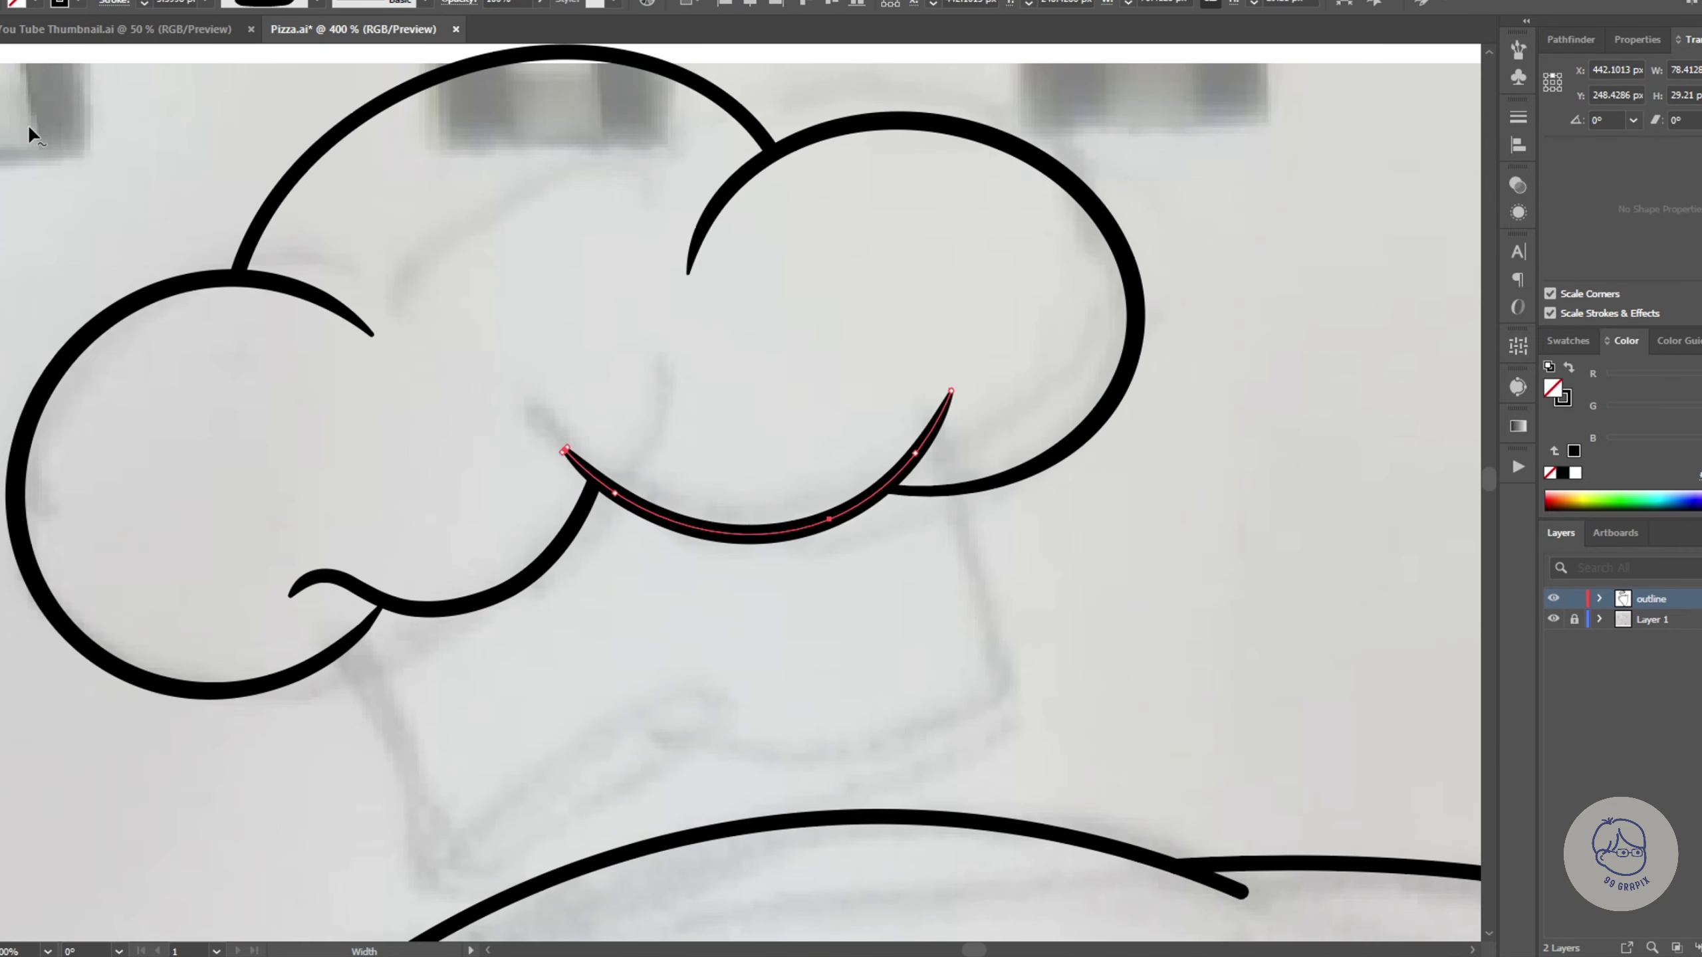
key(v)
click(362, 500)
drag(432, 640, 443, 677)
ctrl+click(529, 622)
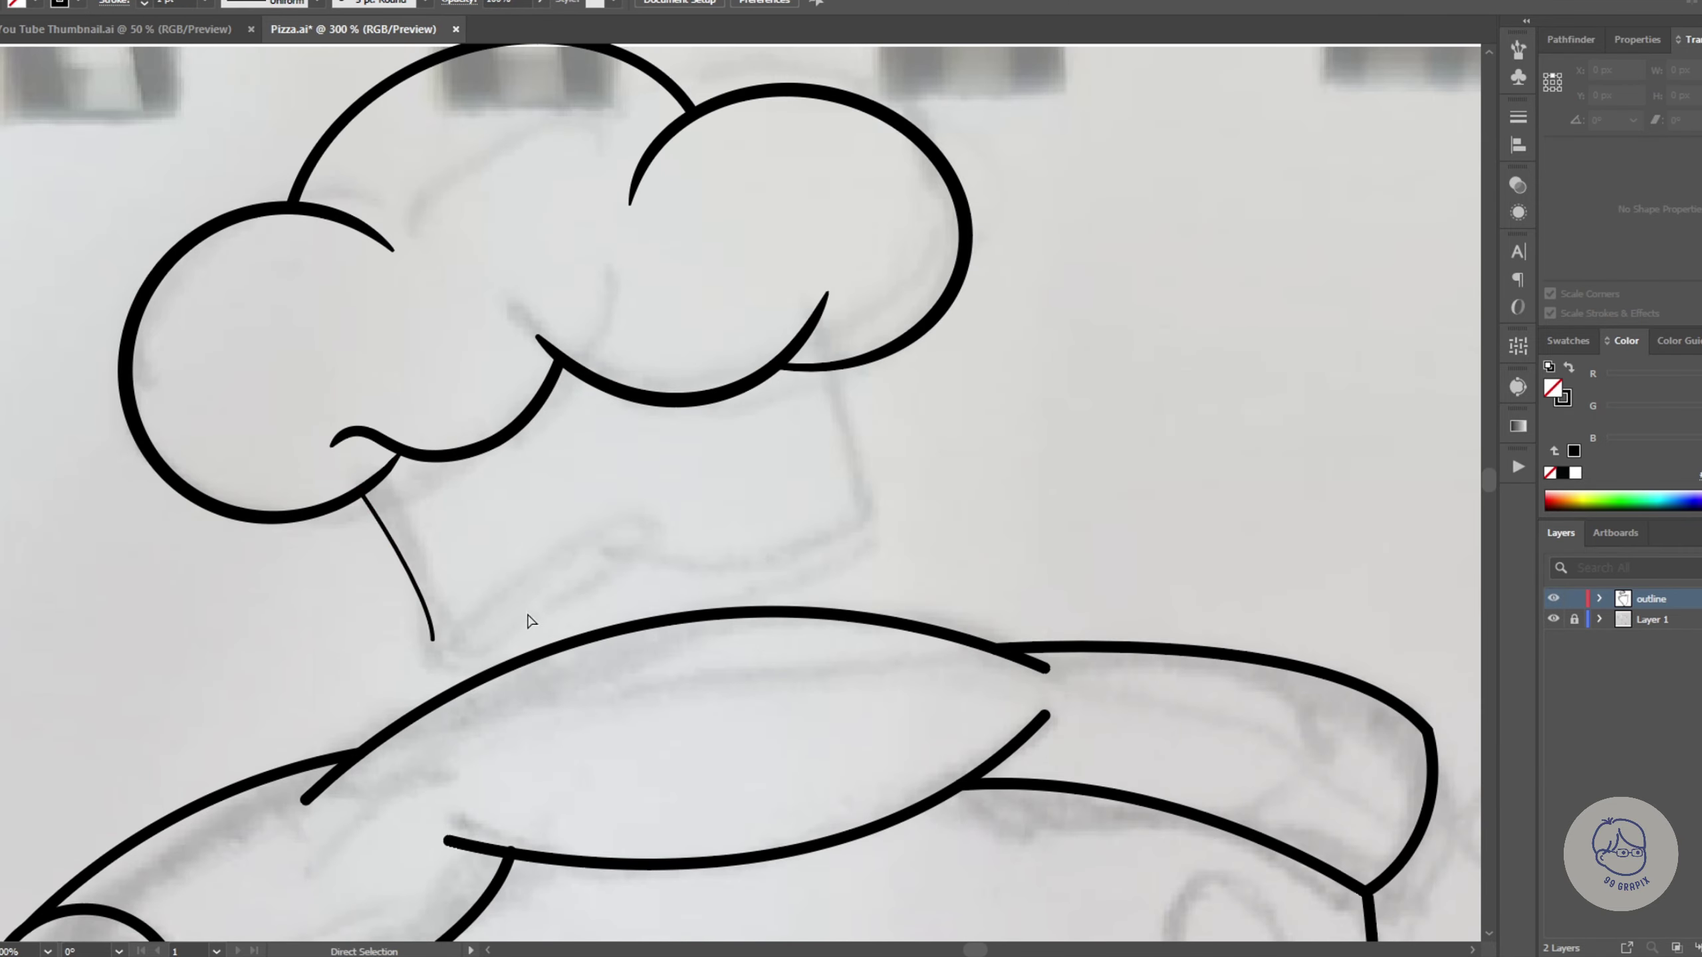
click(868, 513)
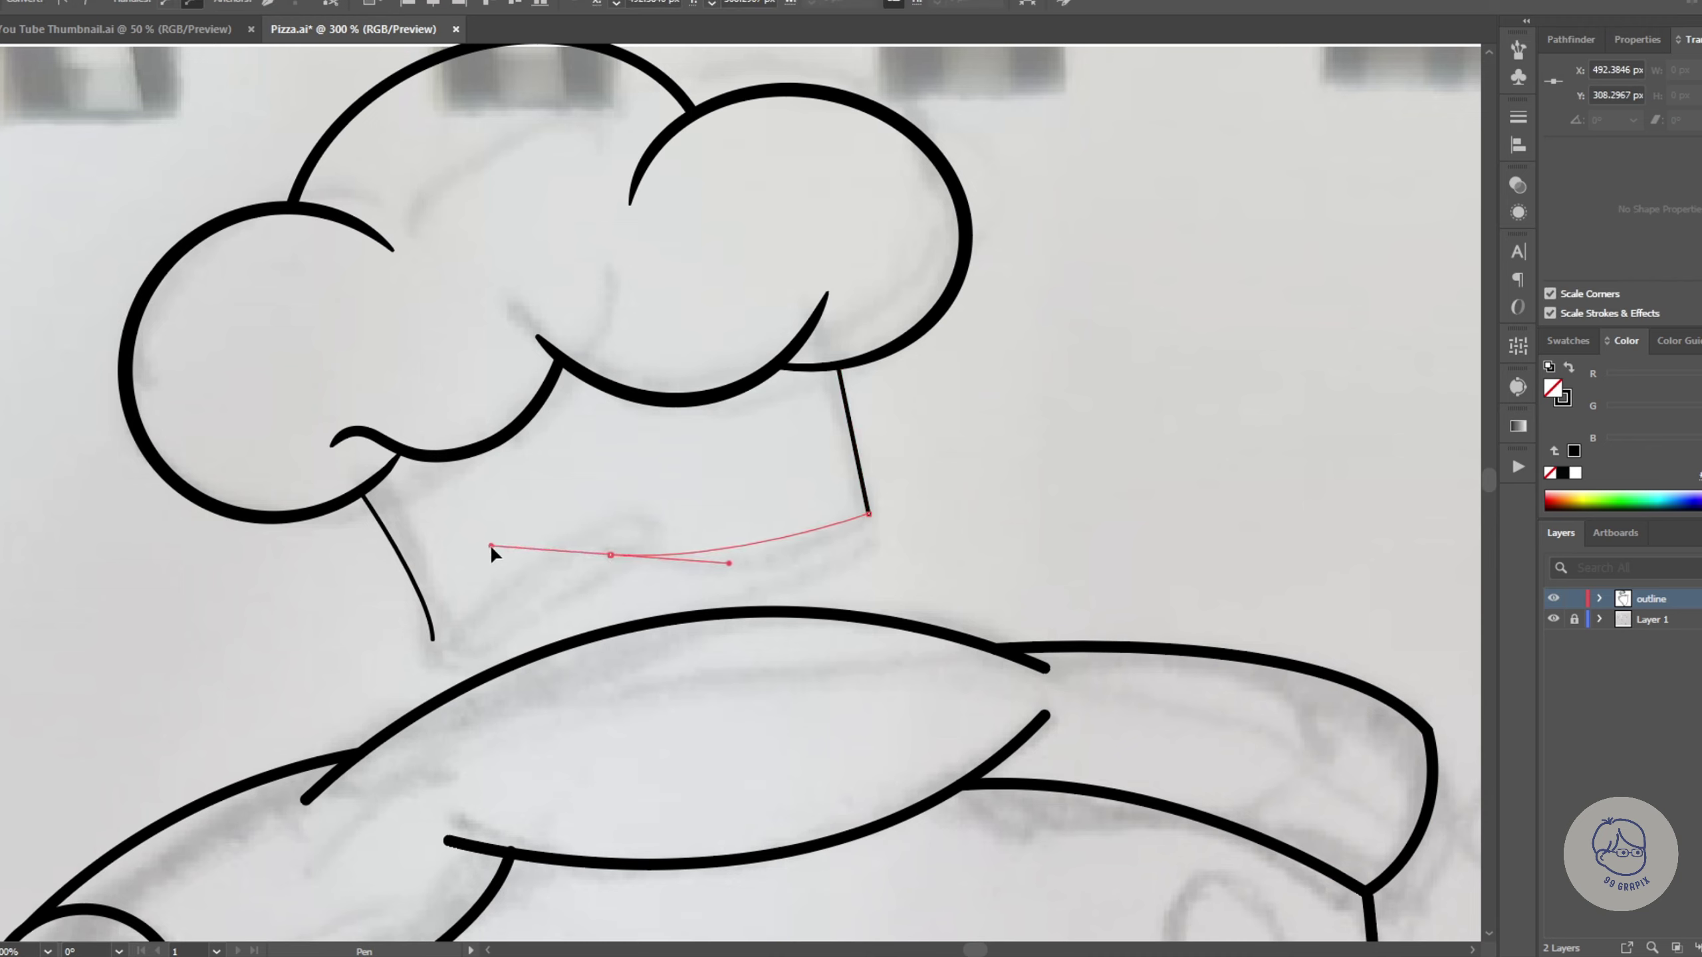
Step: Draw the band's curved lower rim, then refine its right corner with the Curvature tool
ctrl+click(442, 653)
drag(497, 647, 573, 605)
drag(864, 552, 880, 514)
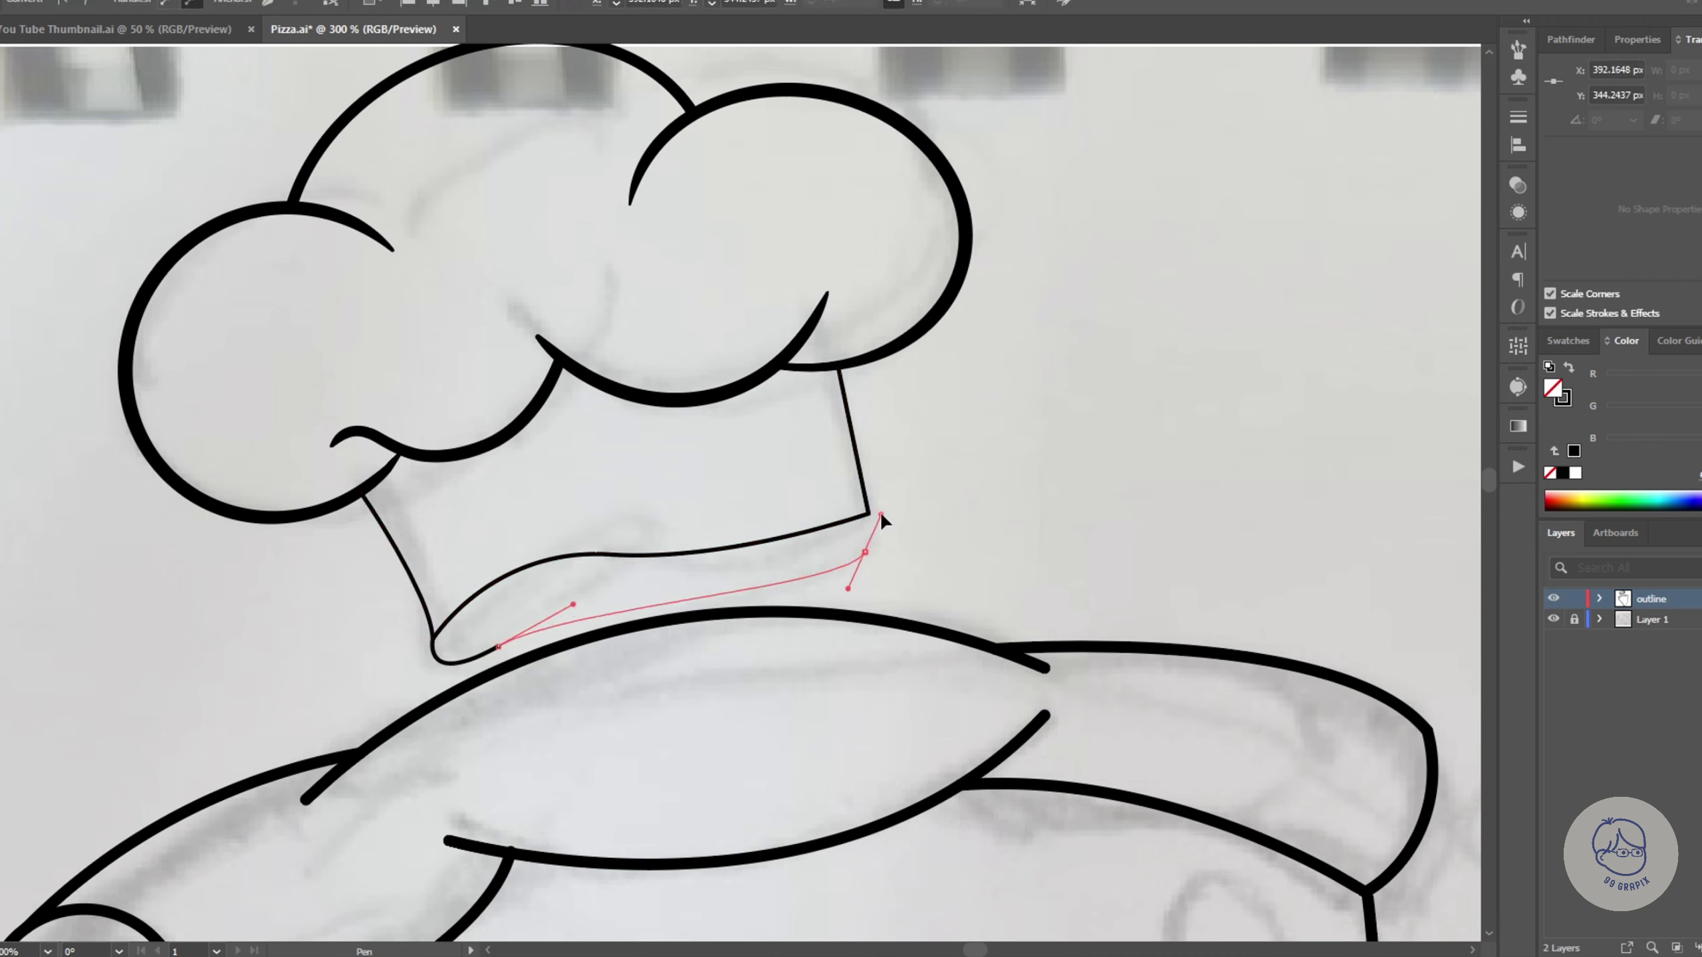
key(ctrl)
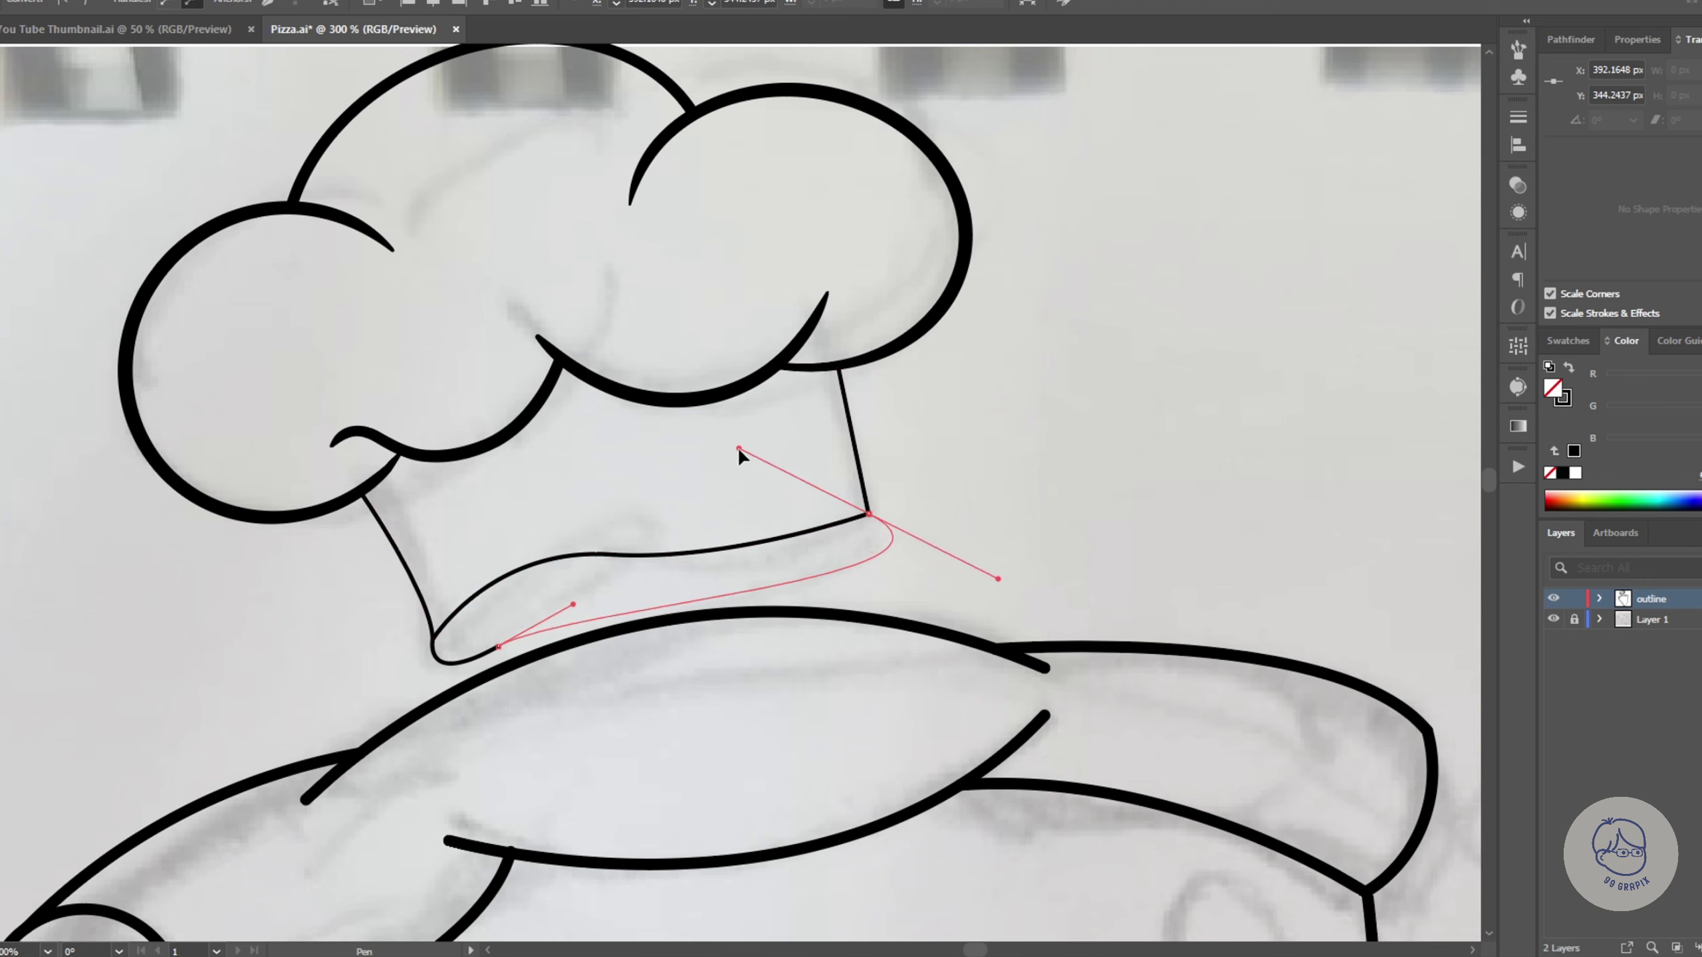
key(shift+grave)
scroll(875, 522, up, 1)
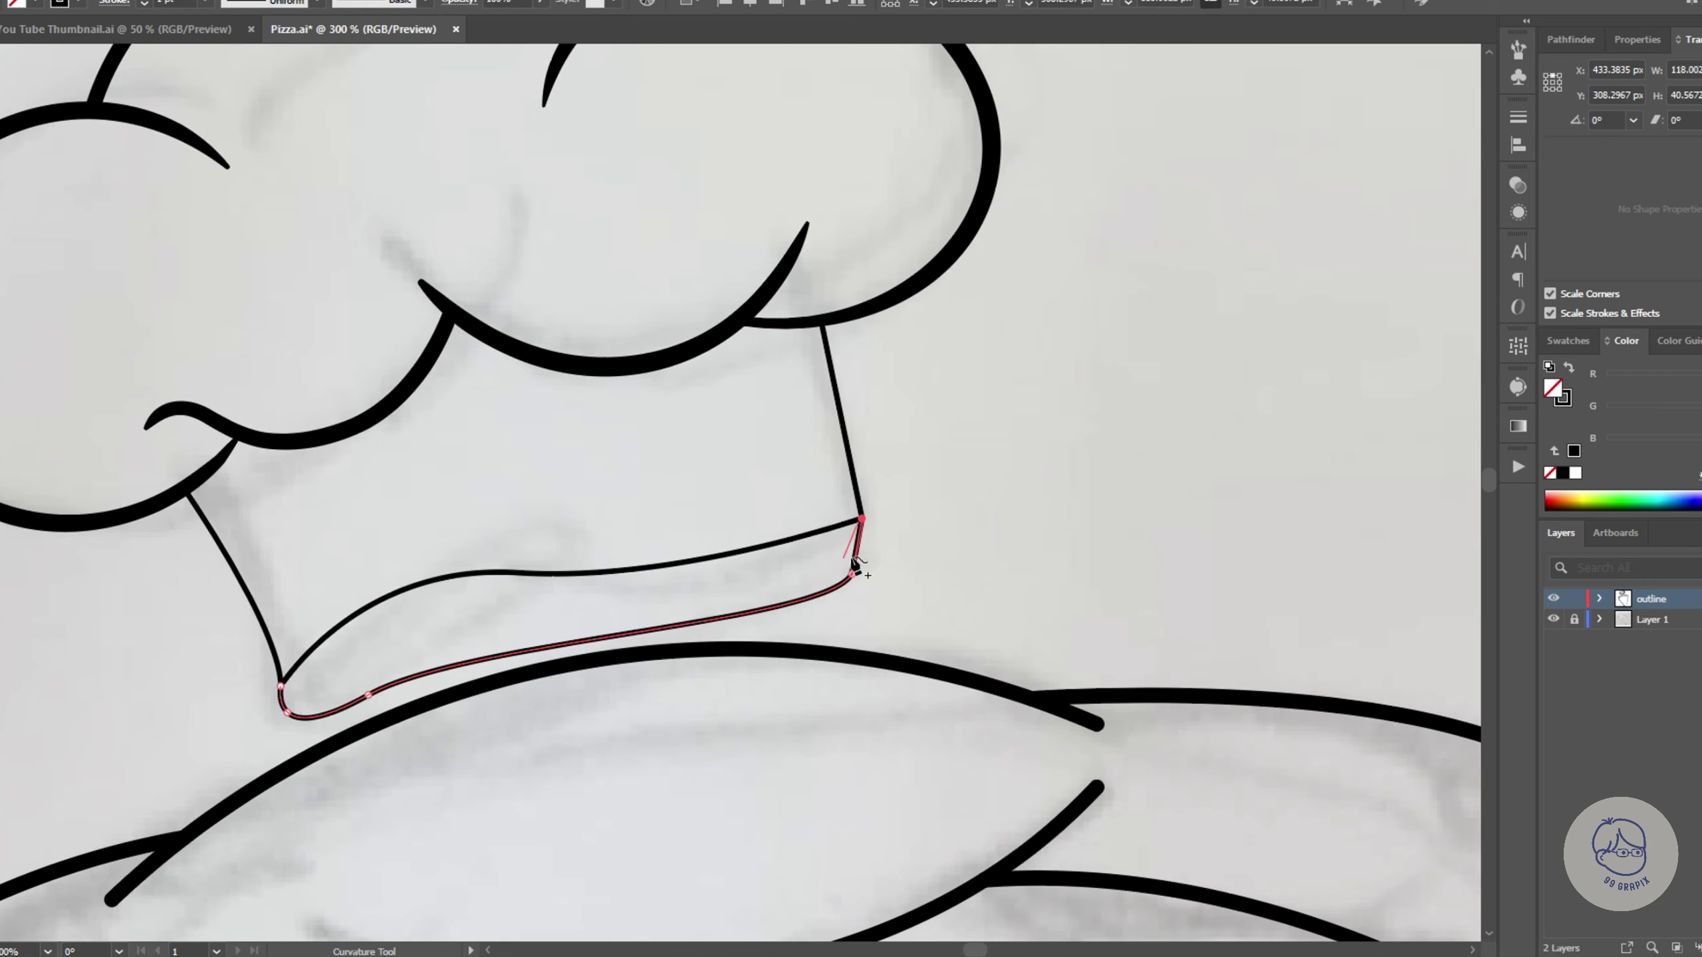
click(851, 578)
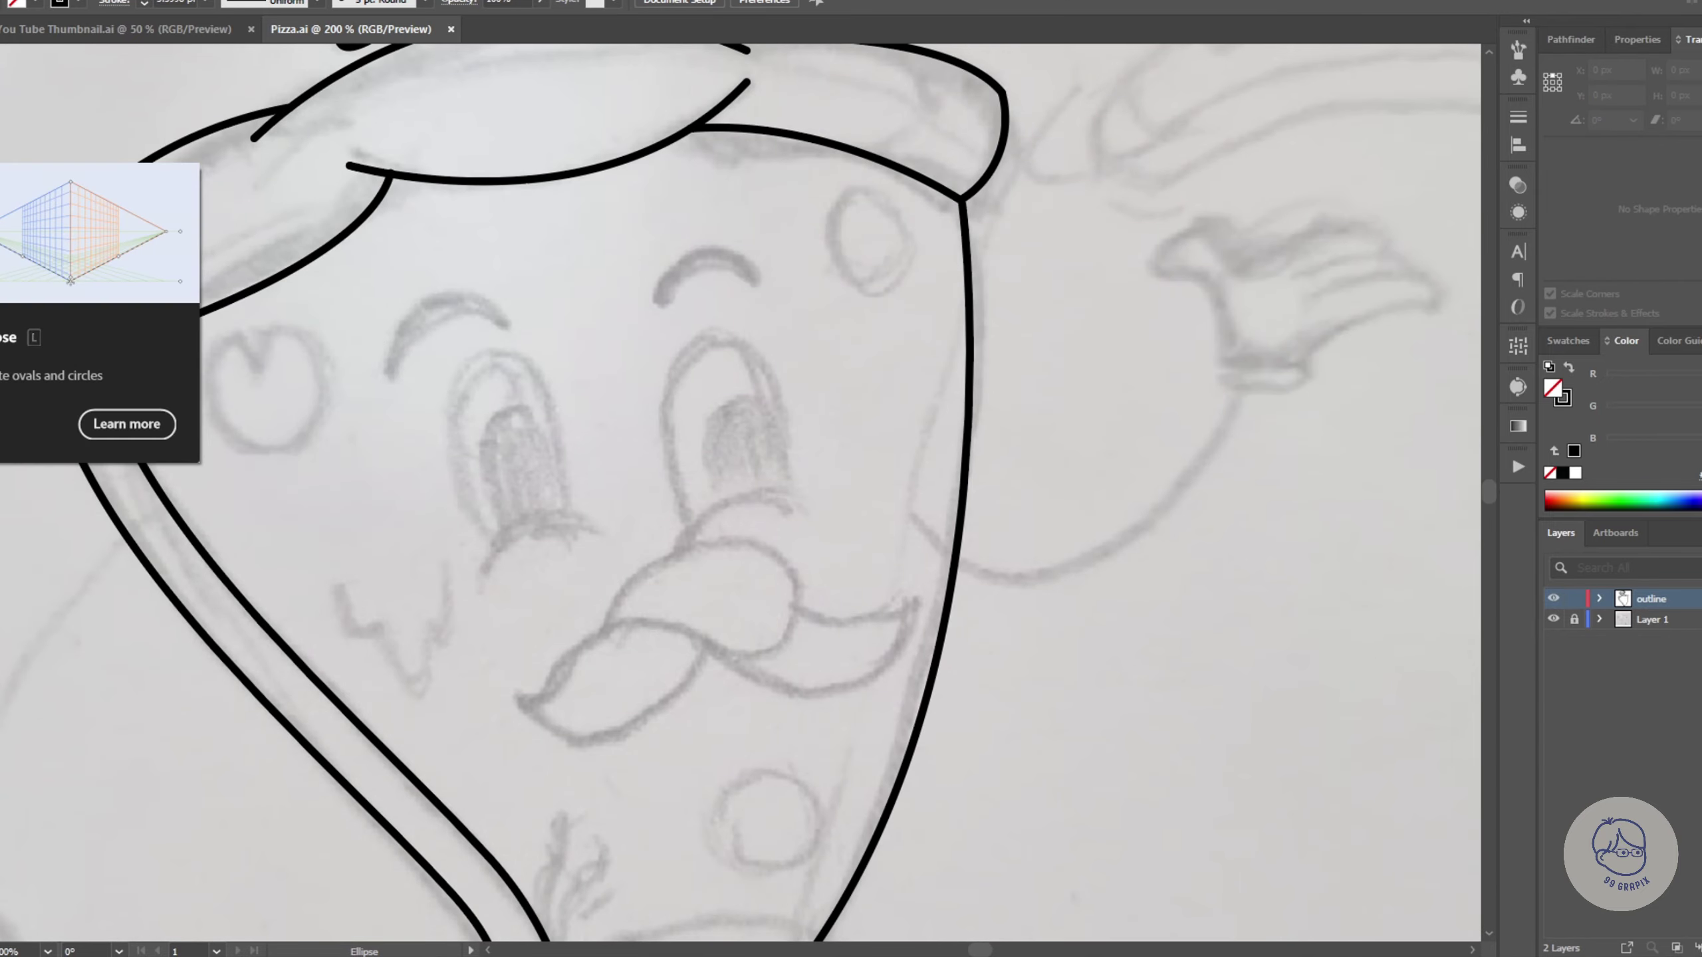
Step: Draw the left eye oval and trim its outline at the lower-lid curve
drag(449, 355, 567, 539)
mouse_move(411, 513)
mouse_down()
mouse_move(607, 513)
mouse_move(507, 482)
mouse_move(581, 524)
mouse_up()
key(v)
click(511, 544)
click(593, 532)
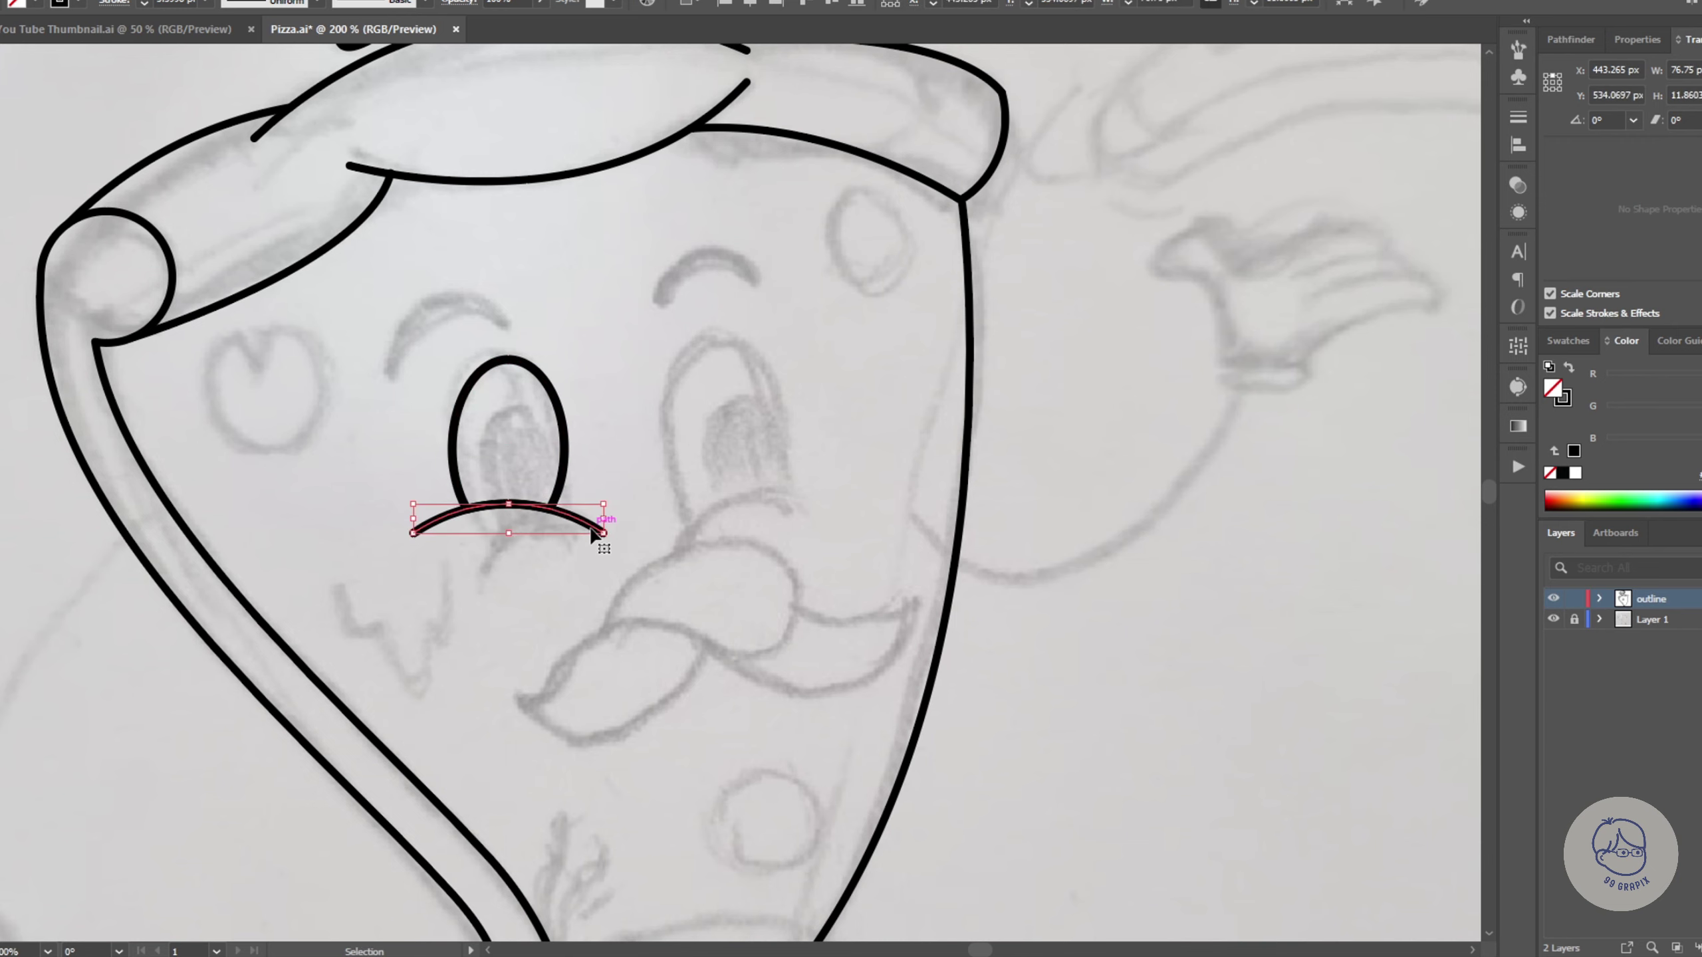
shift+click(560, 472)
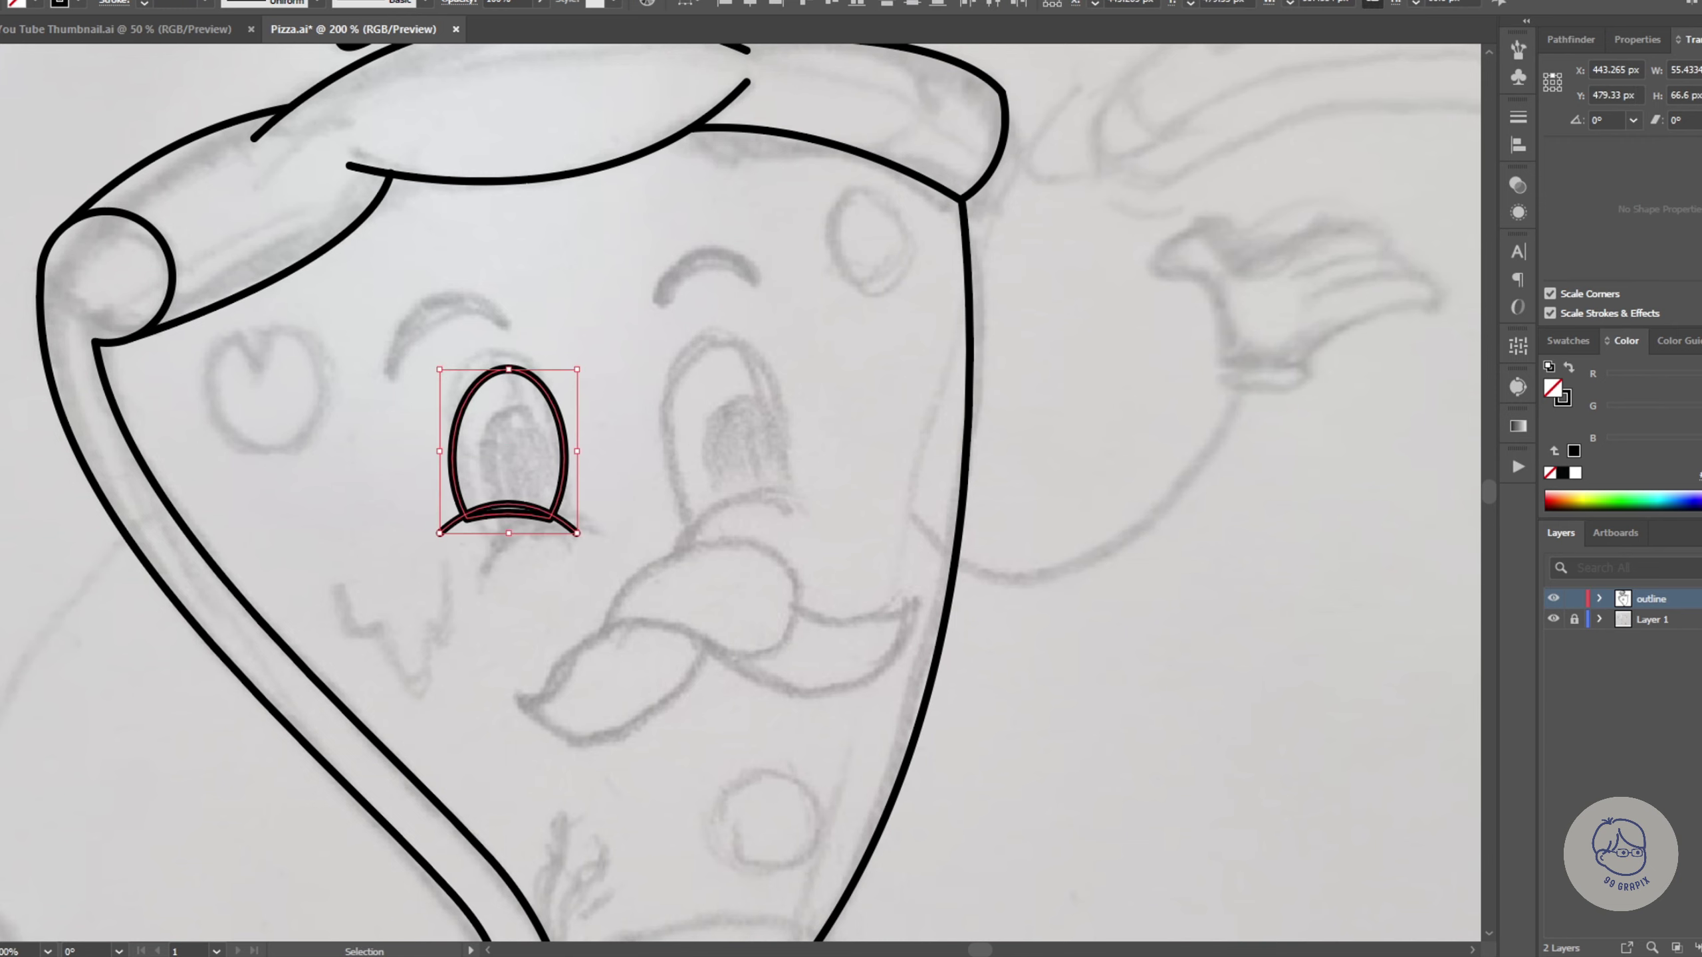
click(511, 516)
scroll(494, 475, up, 1)
Step: Draw an elongated pupil ellipse inside the eye
key(l)
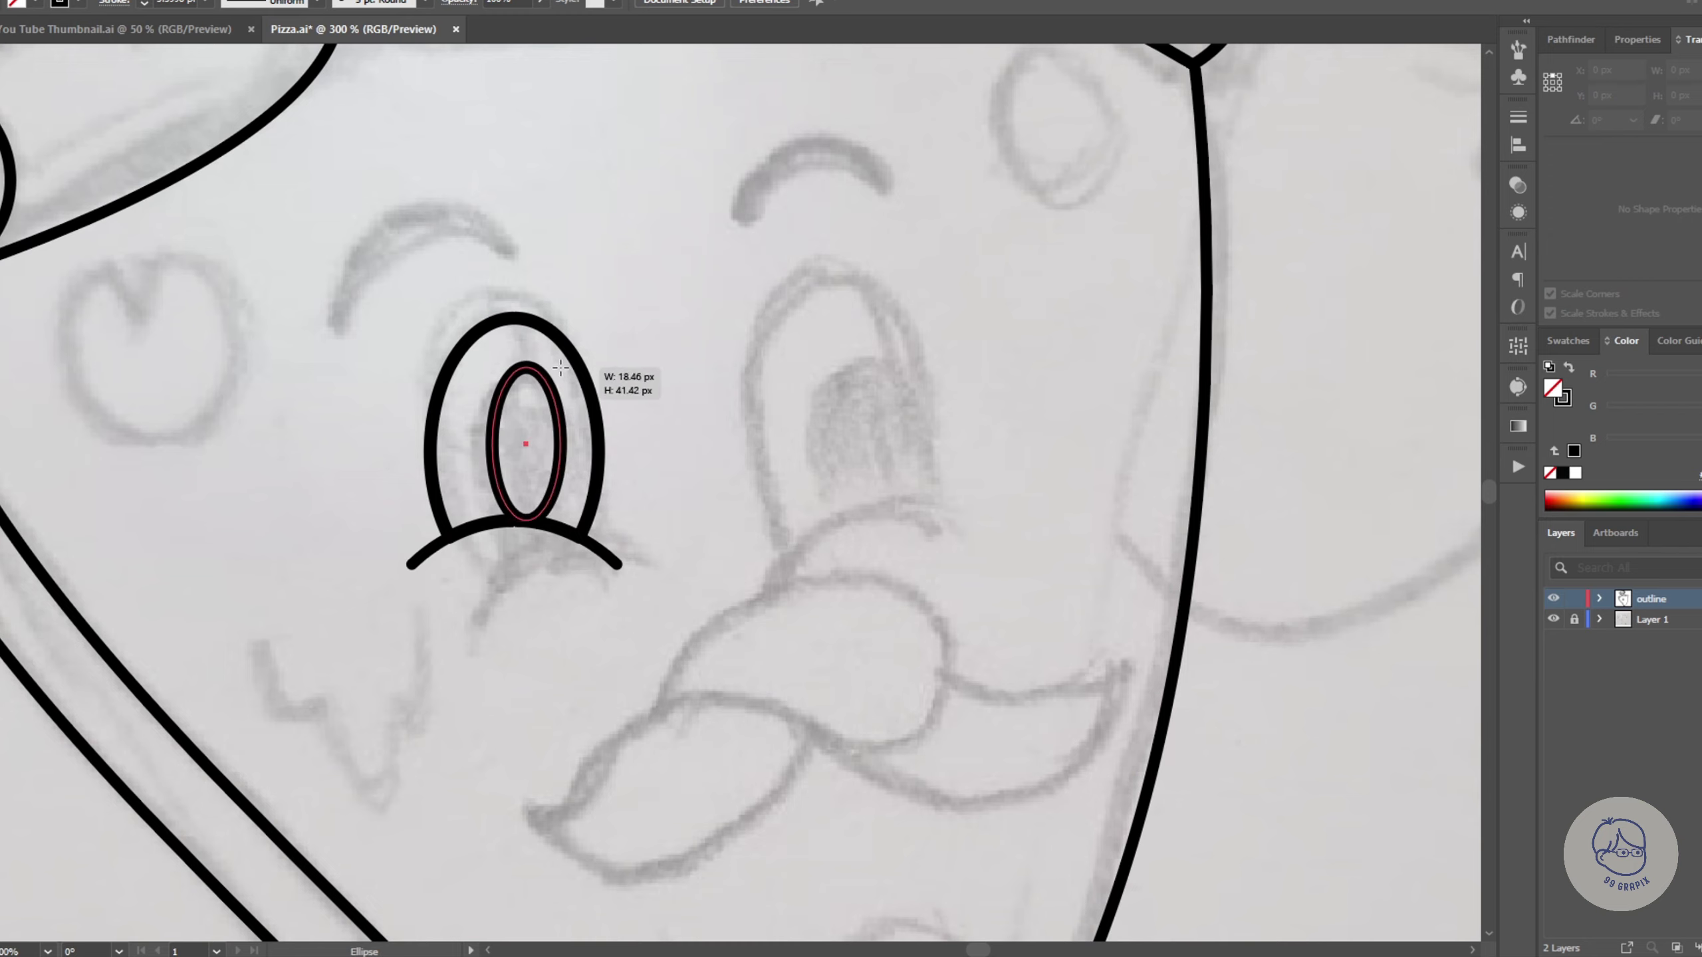
drag(492, 520, 599, 358)
drag(546, 522, 543, 566)
key(ctrl+shift+a)
Step: Add a small triangular highlight in the pupil and marquee-select all the eye parts
key(p)
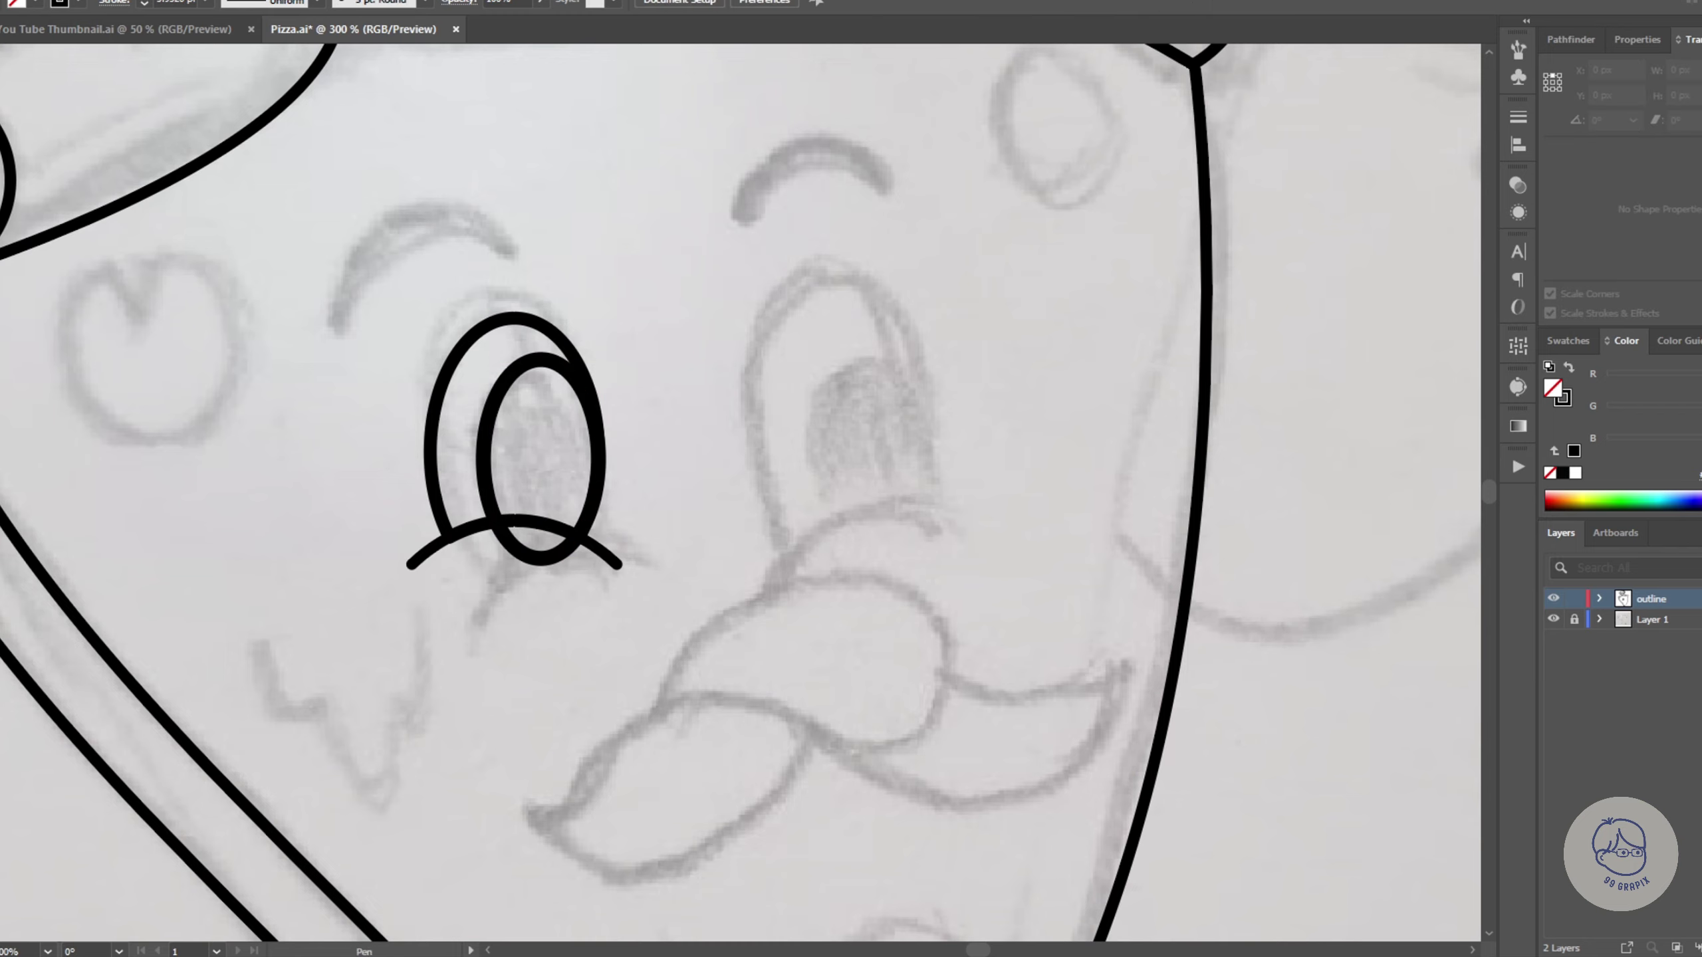
click(491, 371)
click(532, 420)
click(465, 420)
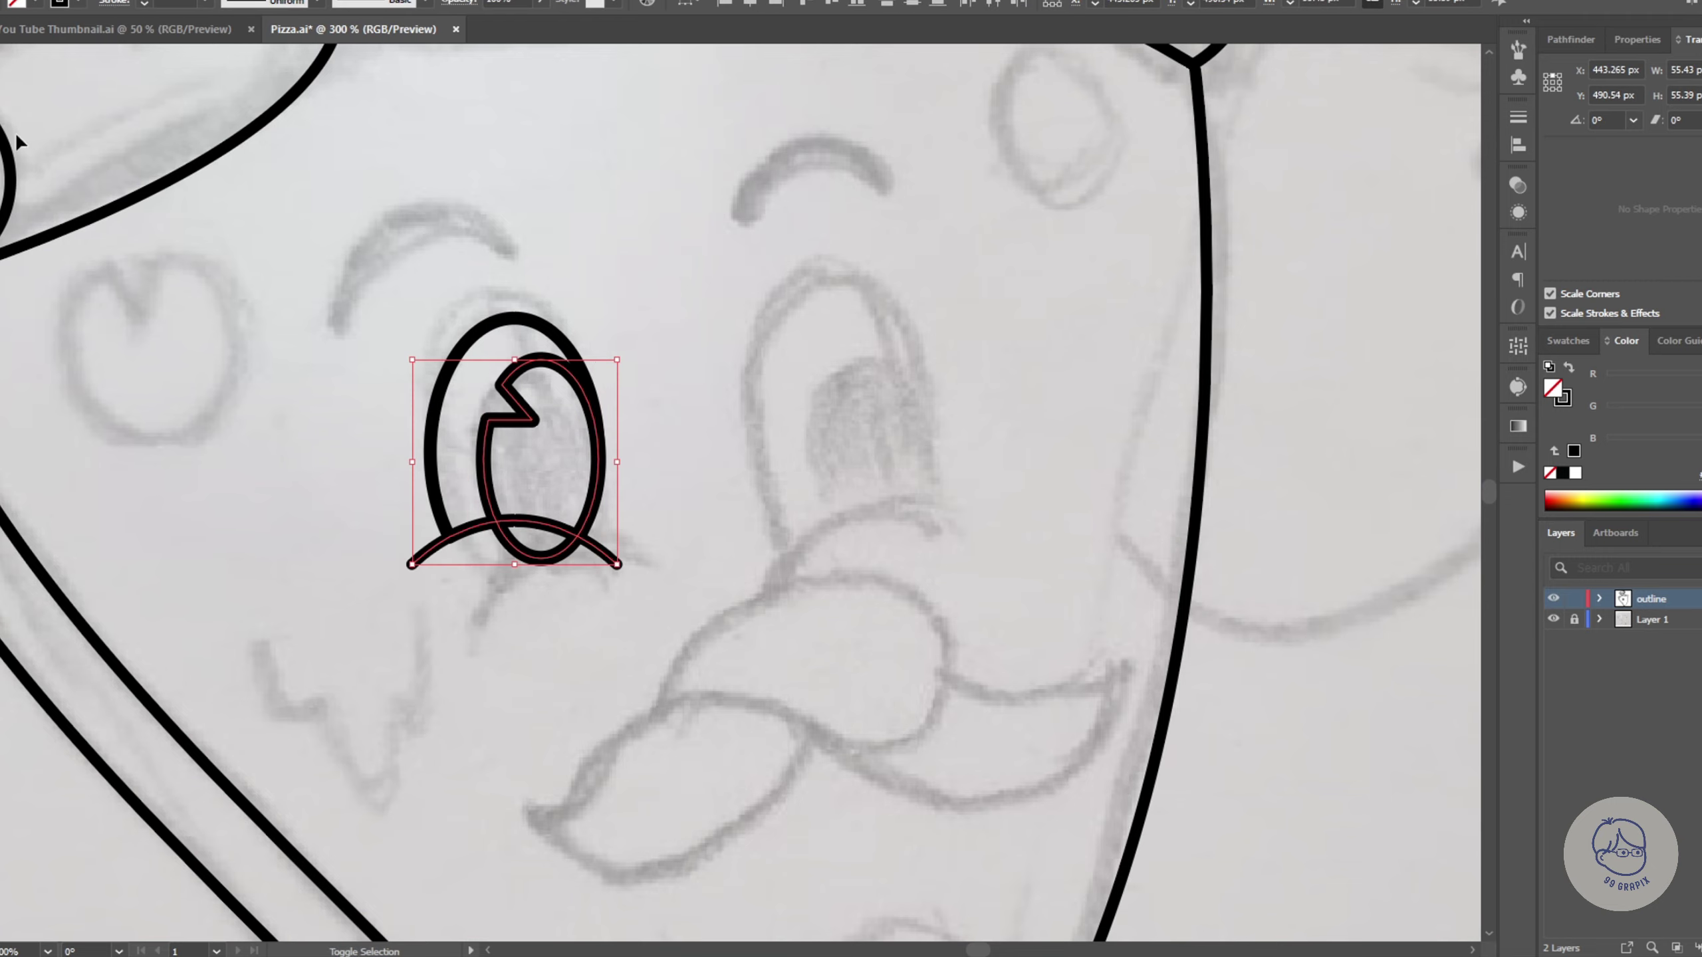
key(ctrl+minus)
key(v)
drag(622, 468, 543, 432)
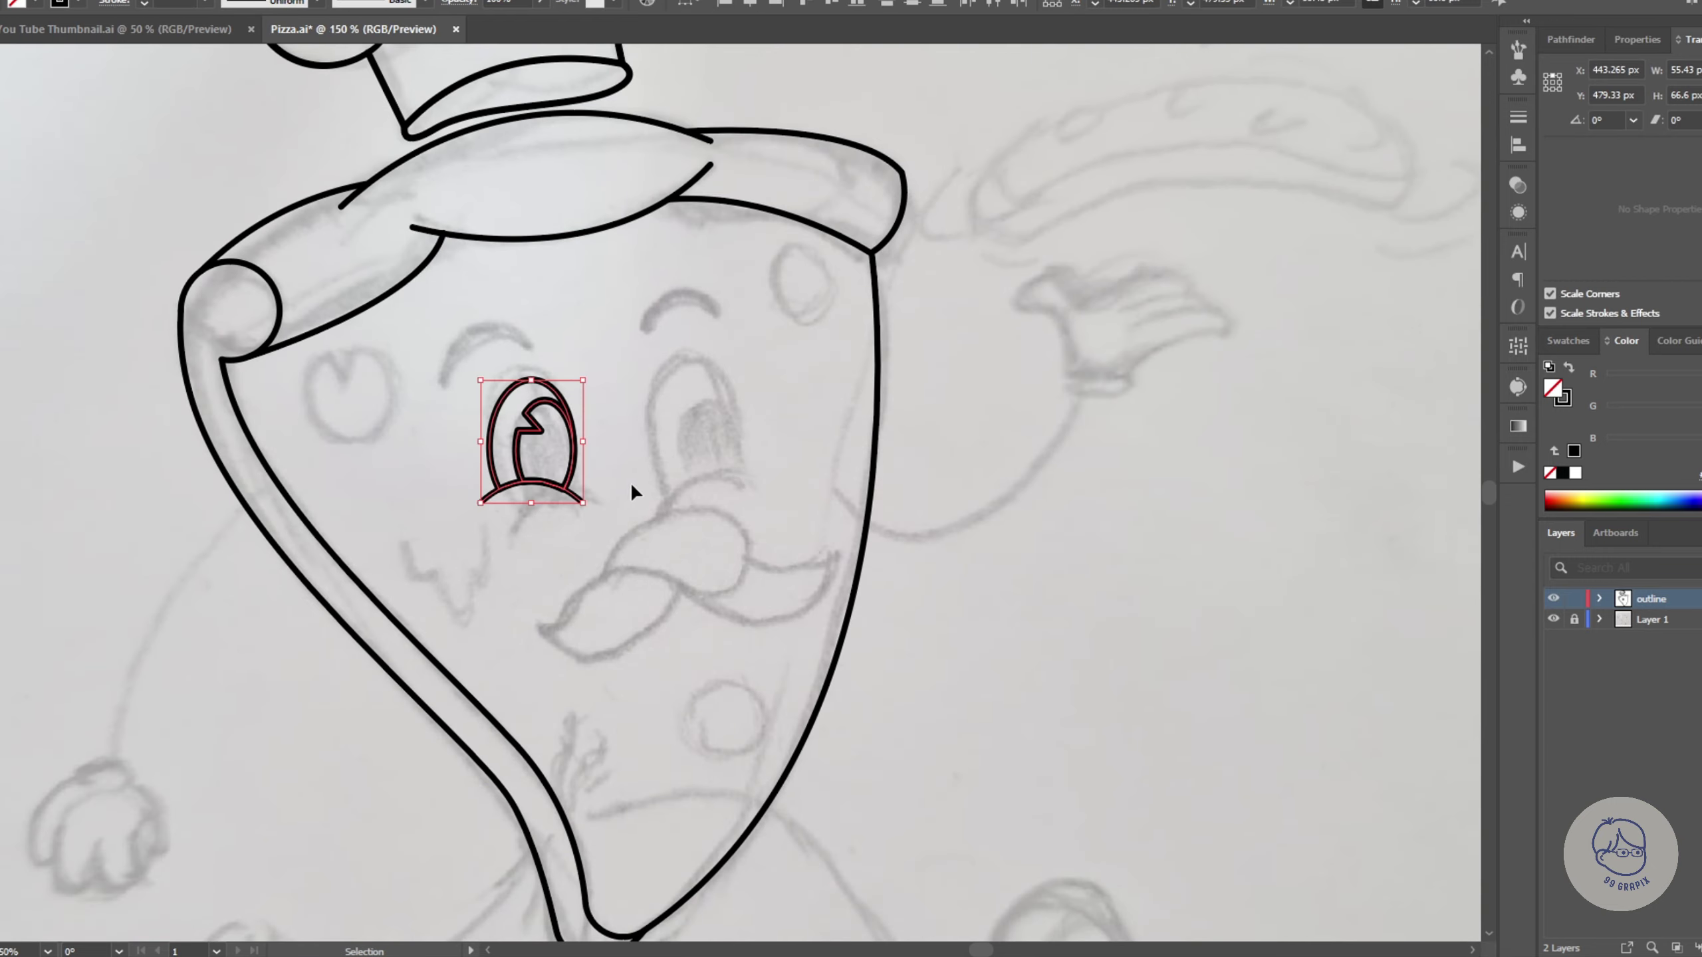
Step: Isolate the eye group and select its lower-lid arc
double_click(580, 499)
key(ctrl+plus)
key(ctrl+plus)
key(ctrl+plus)
key(a)
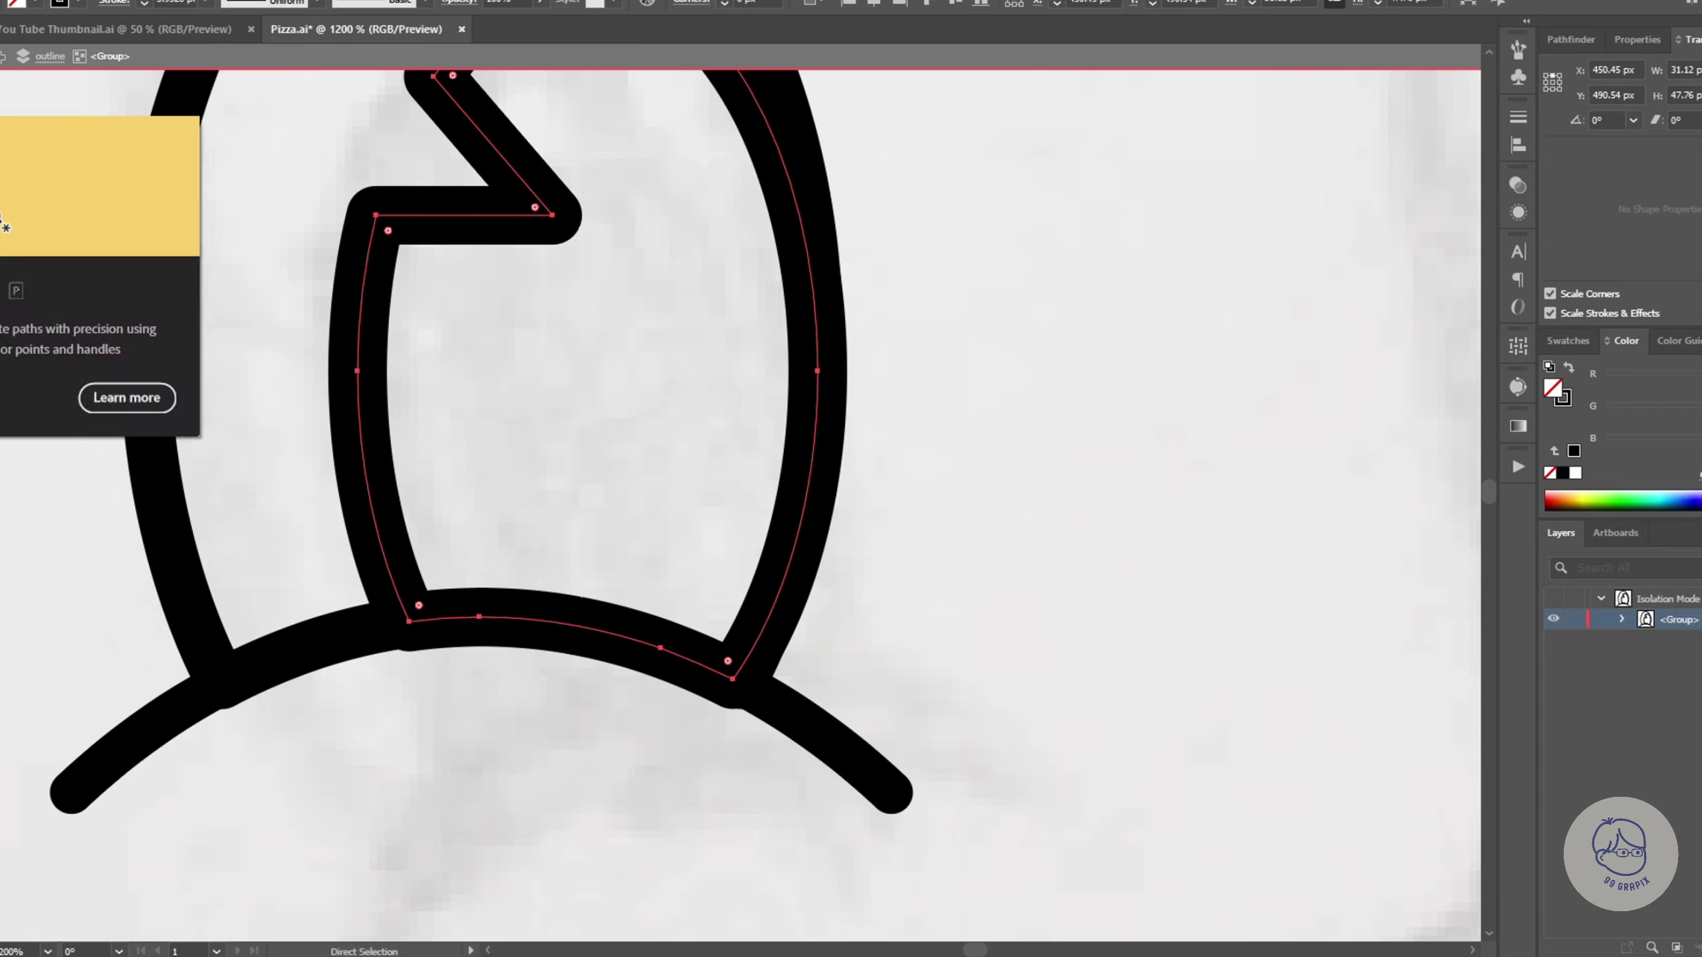
key(v)
click(764, 772)
click(840, 754)
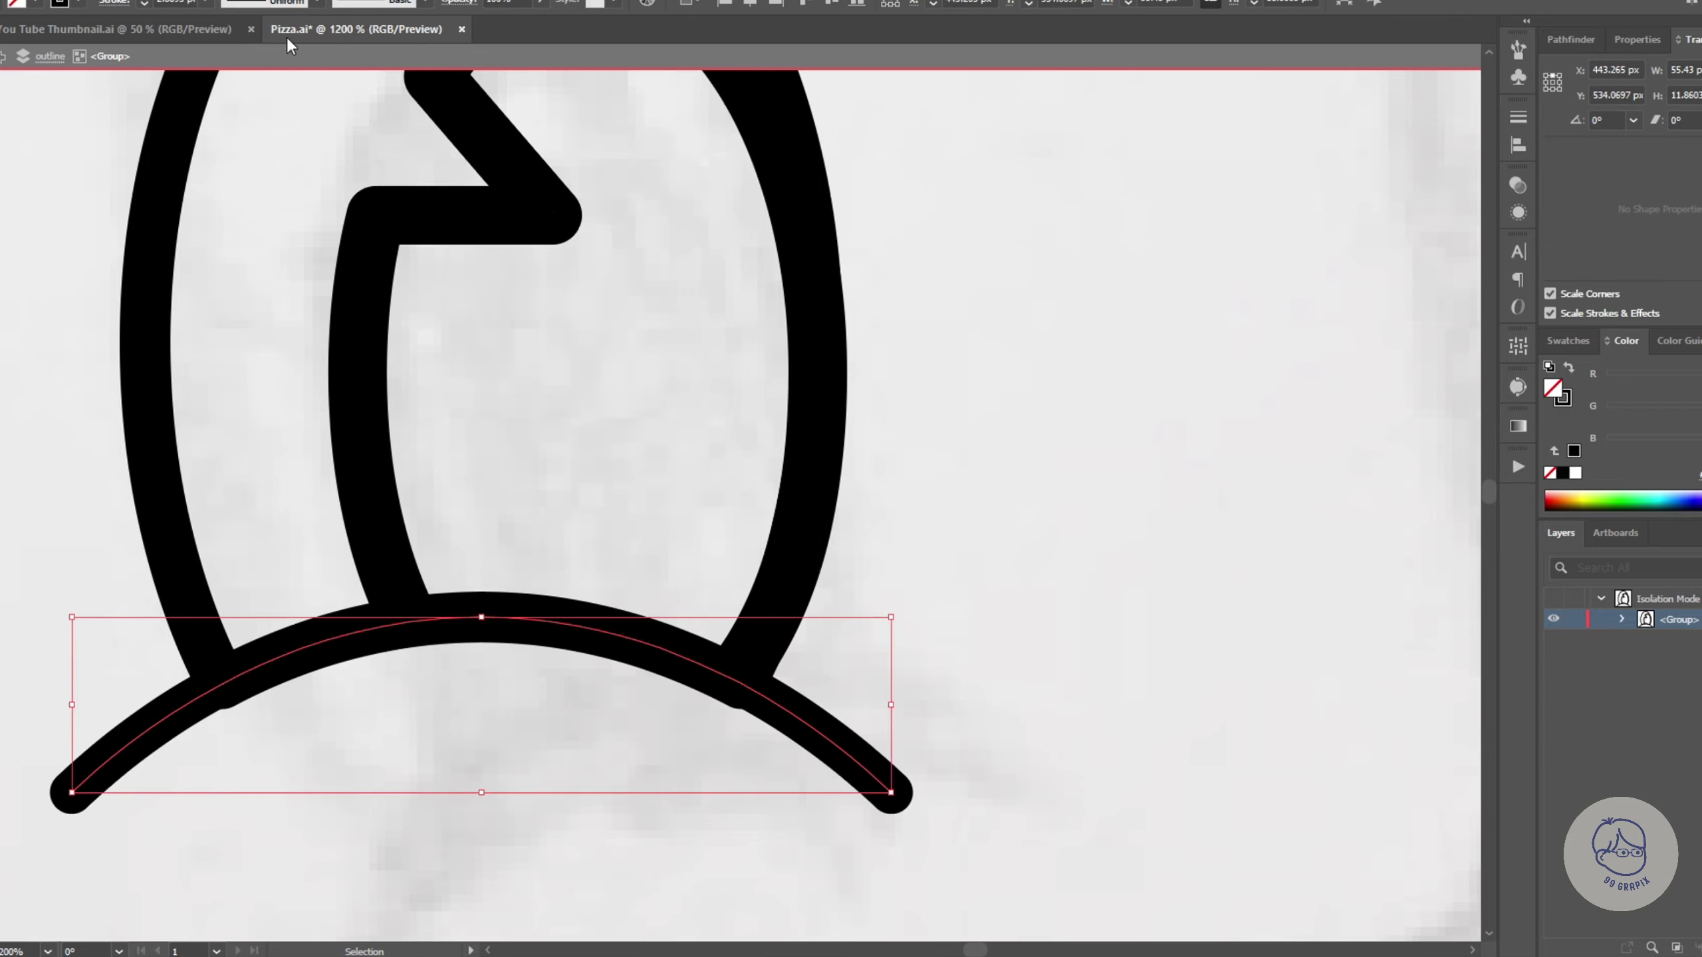
Step: Taper both ends of the lower-lid arc to points with the Width tool
scroll(498, 428, down, 2)
scroll(261, 573, up, 2)
key(shift+w)
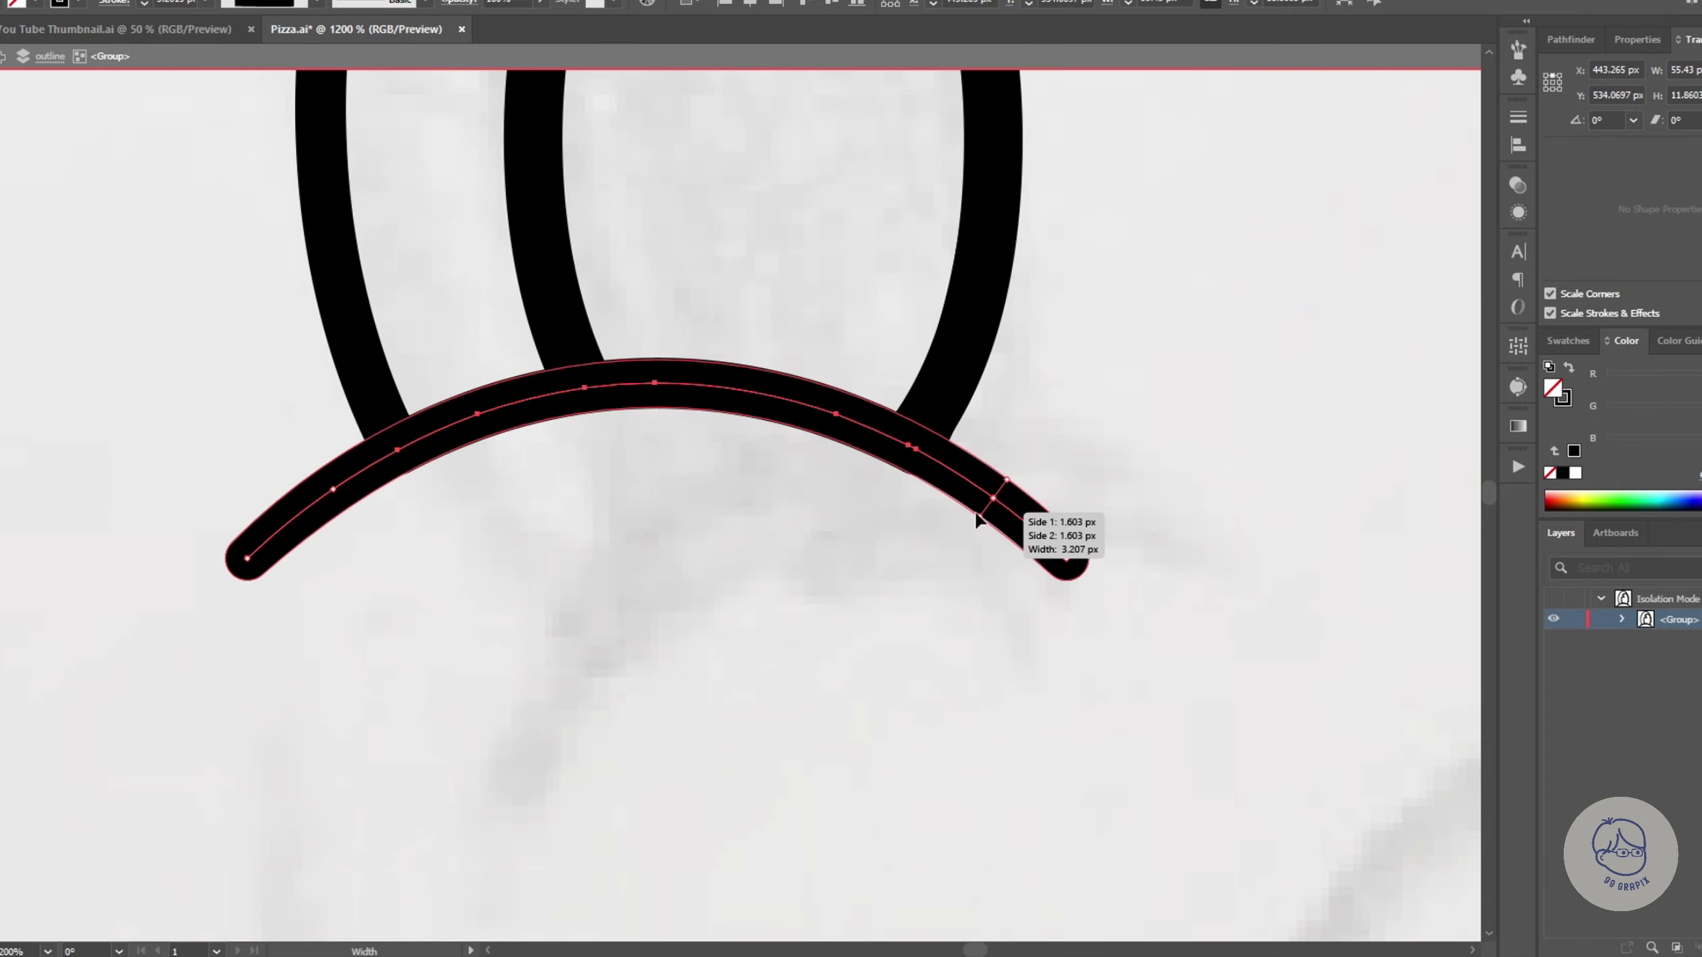
drag(238, 547, 247, 558)
drag(1080, 551, 1073, 562)
scroll(1072, 564, up, 2)
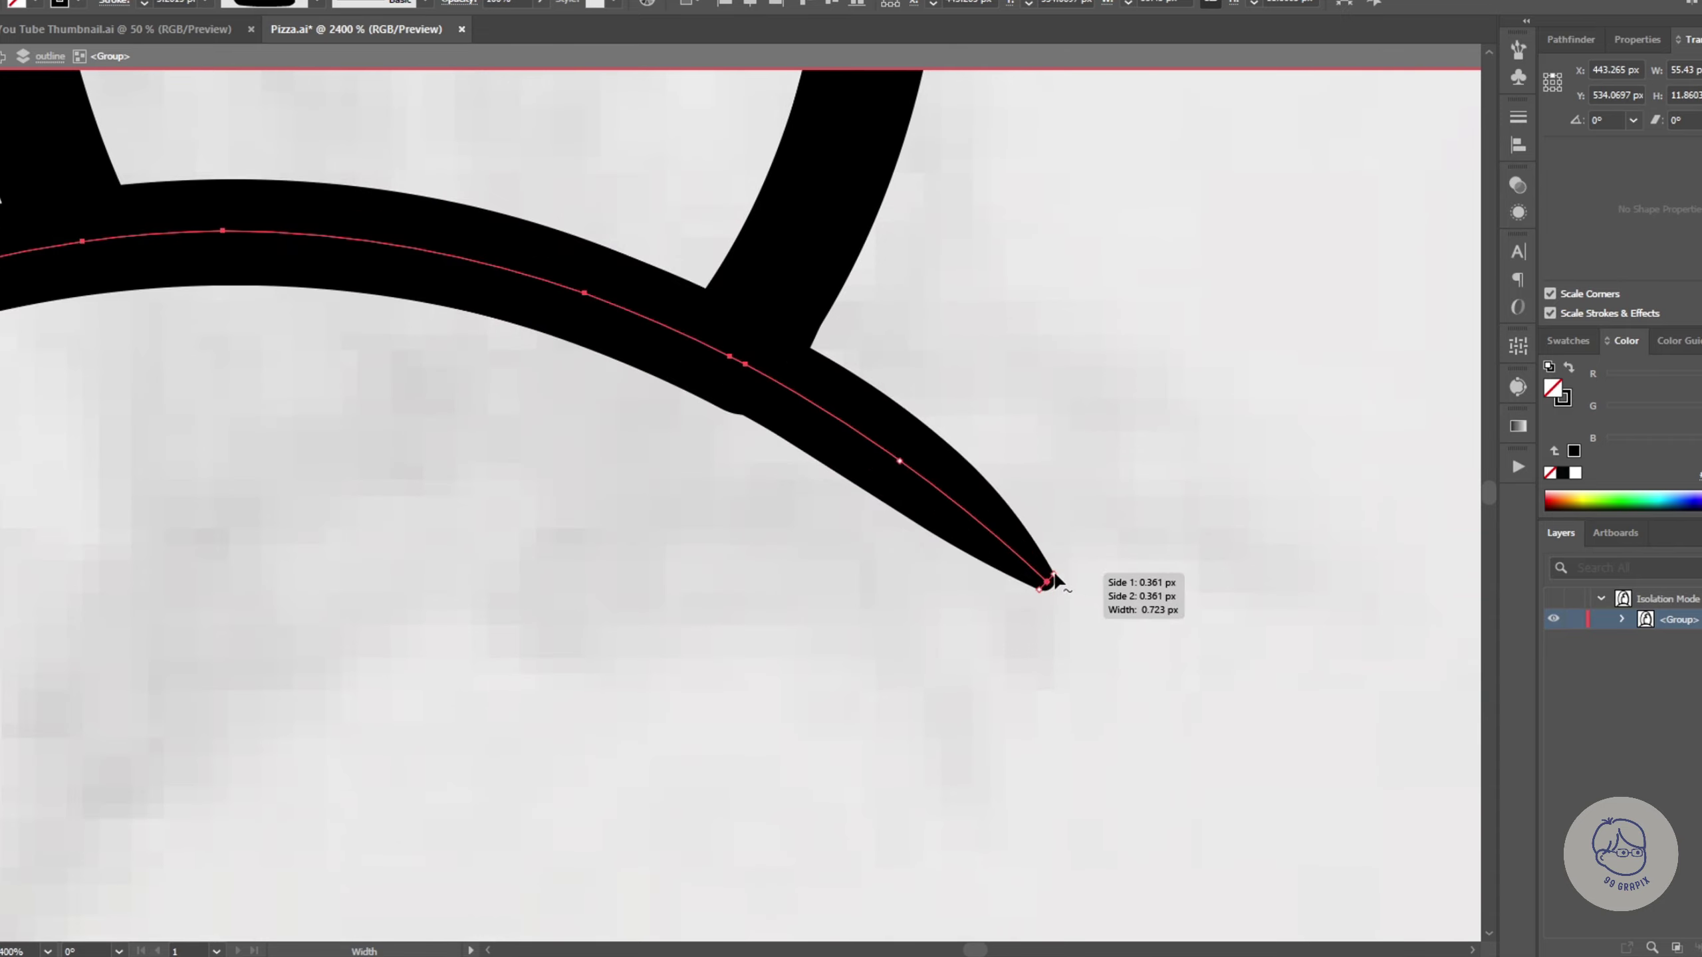
scroll(905, 463, down, 3)
key(v)
scroll(368, 436, down, 3)
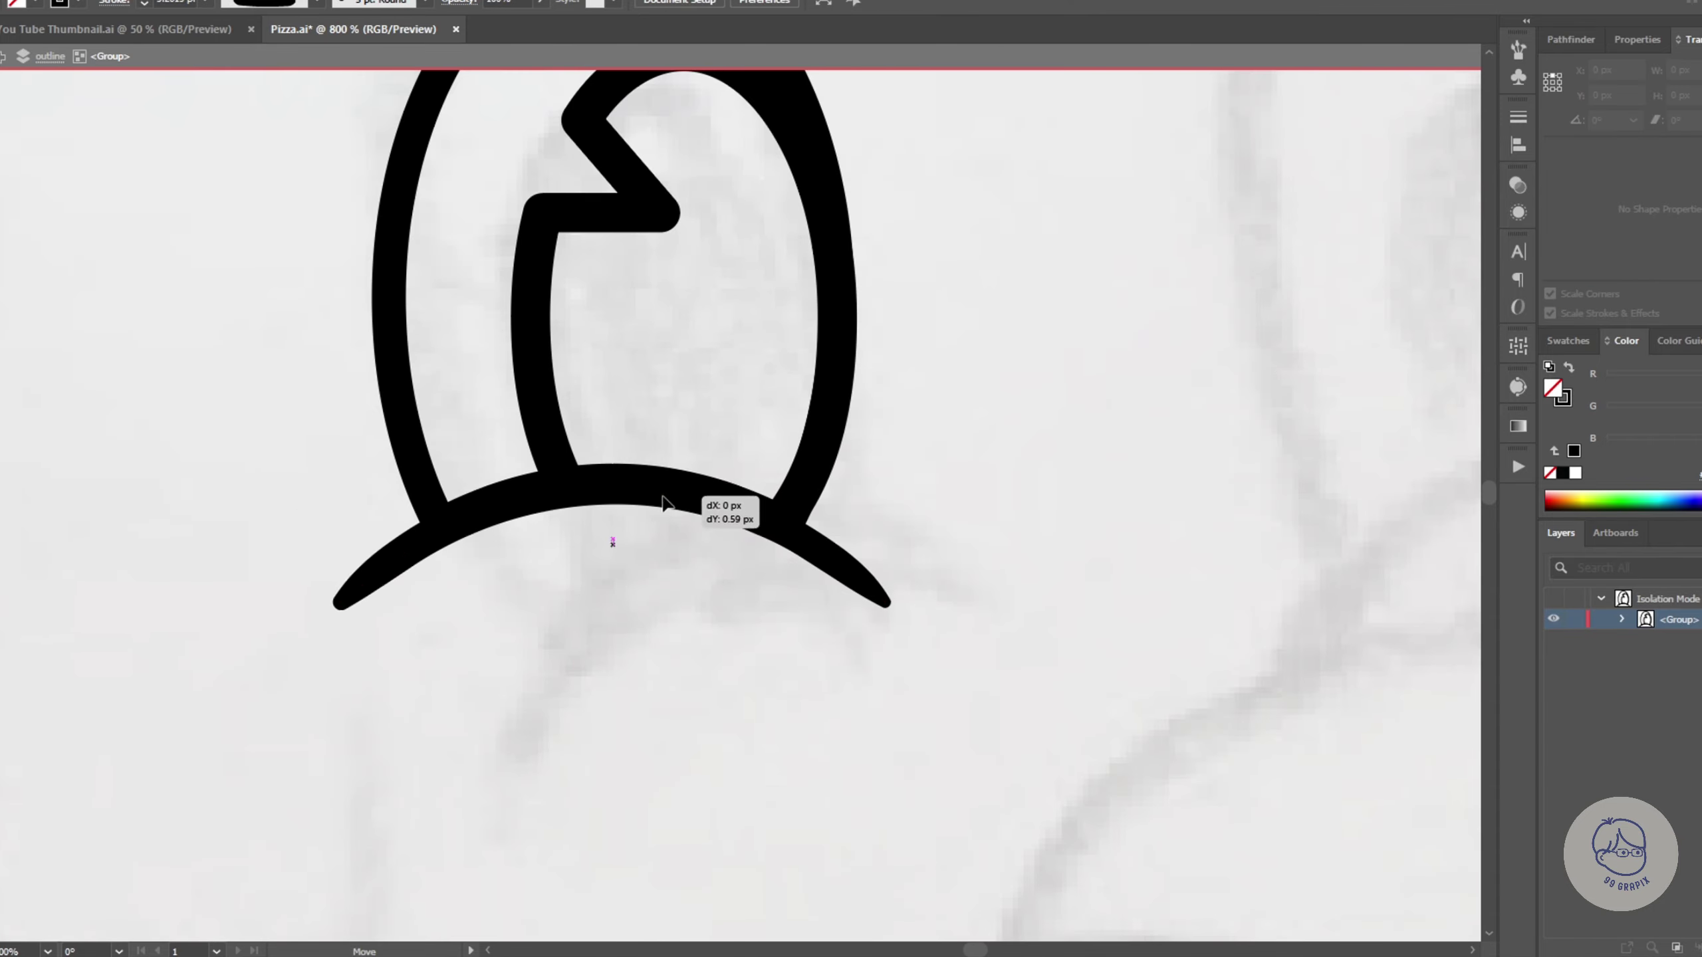
scroll(703, 506, down, 2)
Step: Exit isolation, tilt the eye about 20°, and move it into position
double_click(733, 638)
click(703, 566)
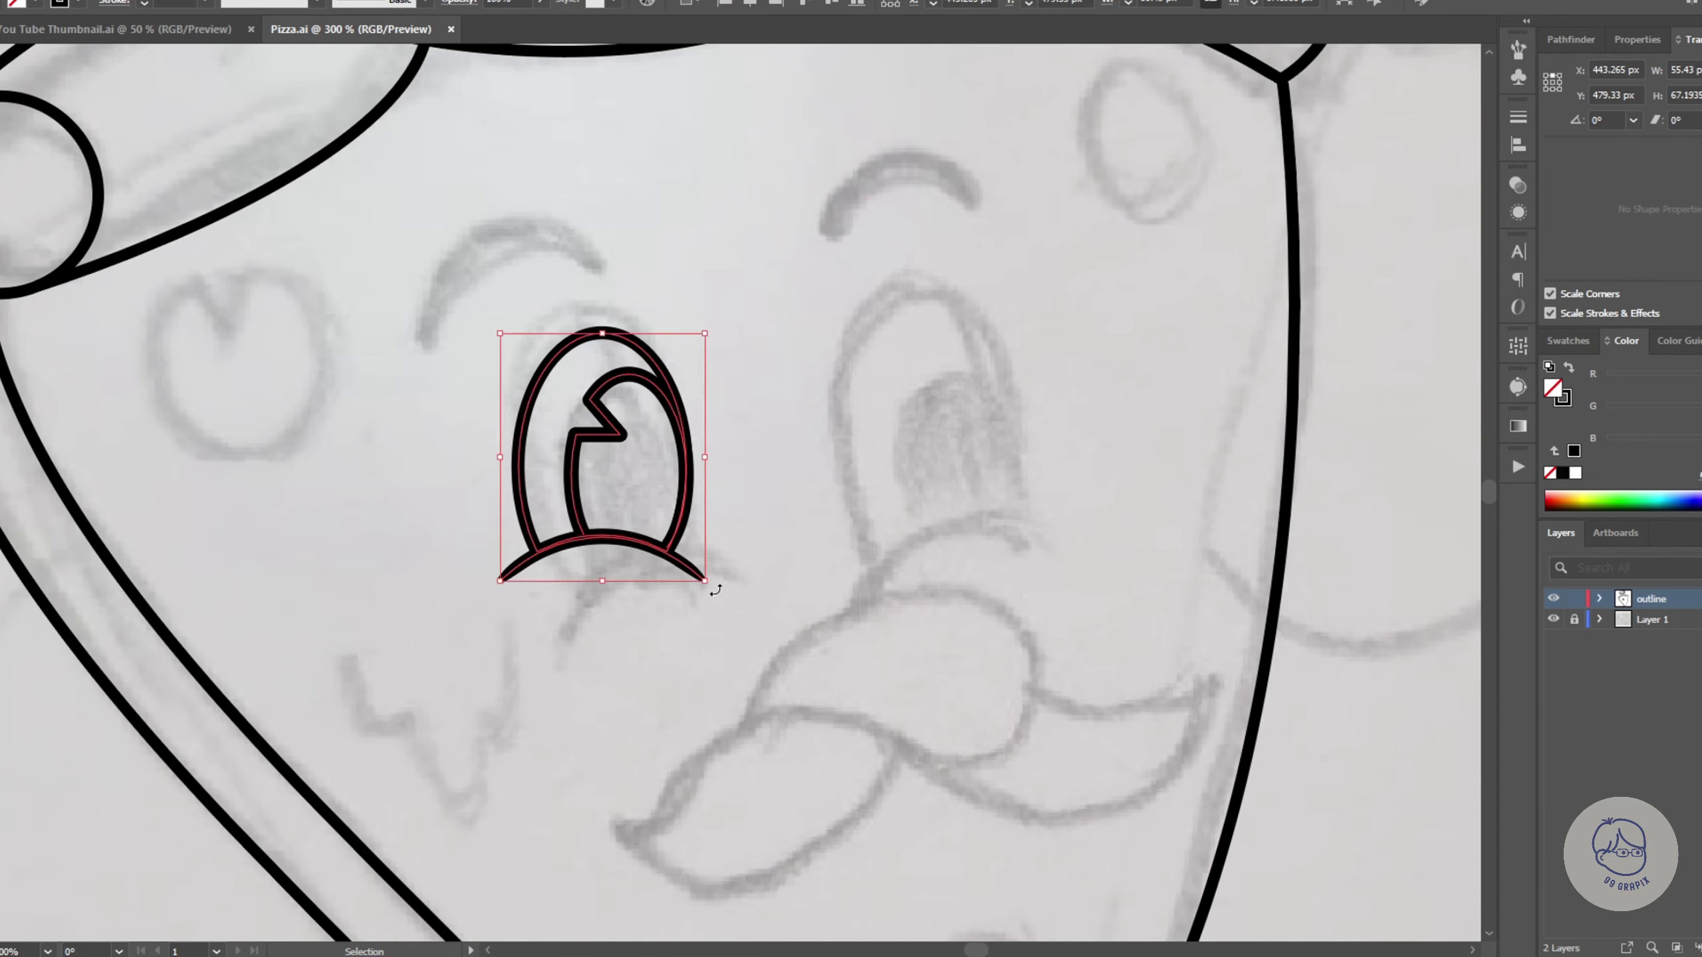
drag(713, 586, 720, 549)
drag(695, 523, 992, 342)
scroll(992, 470, down, 2)
Step: Draw a thick left eyebrow arc with thin tapered ends and a wider middle
scroll(991, 537, up, 2)
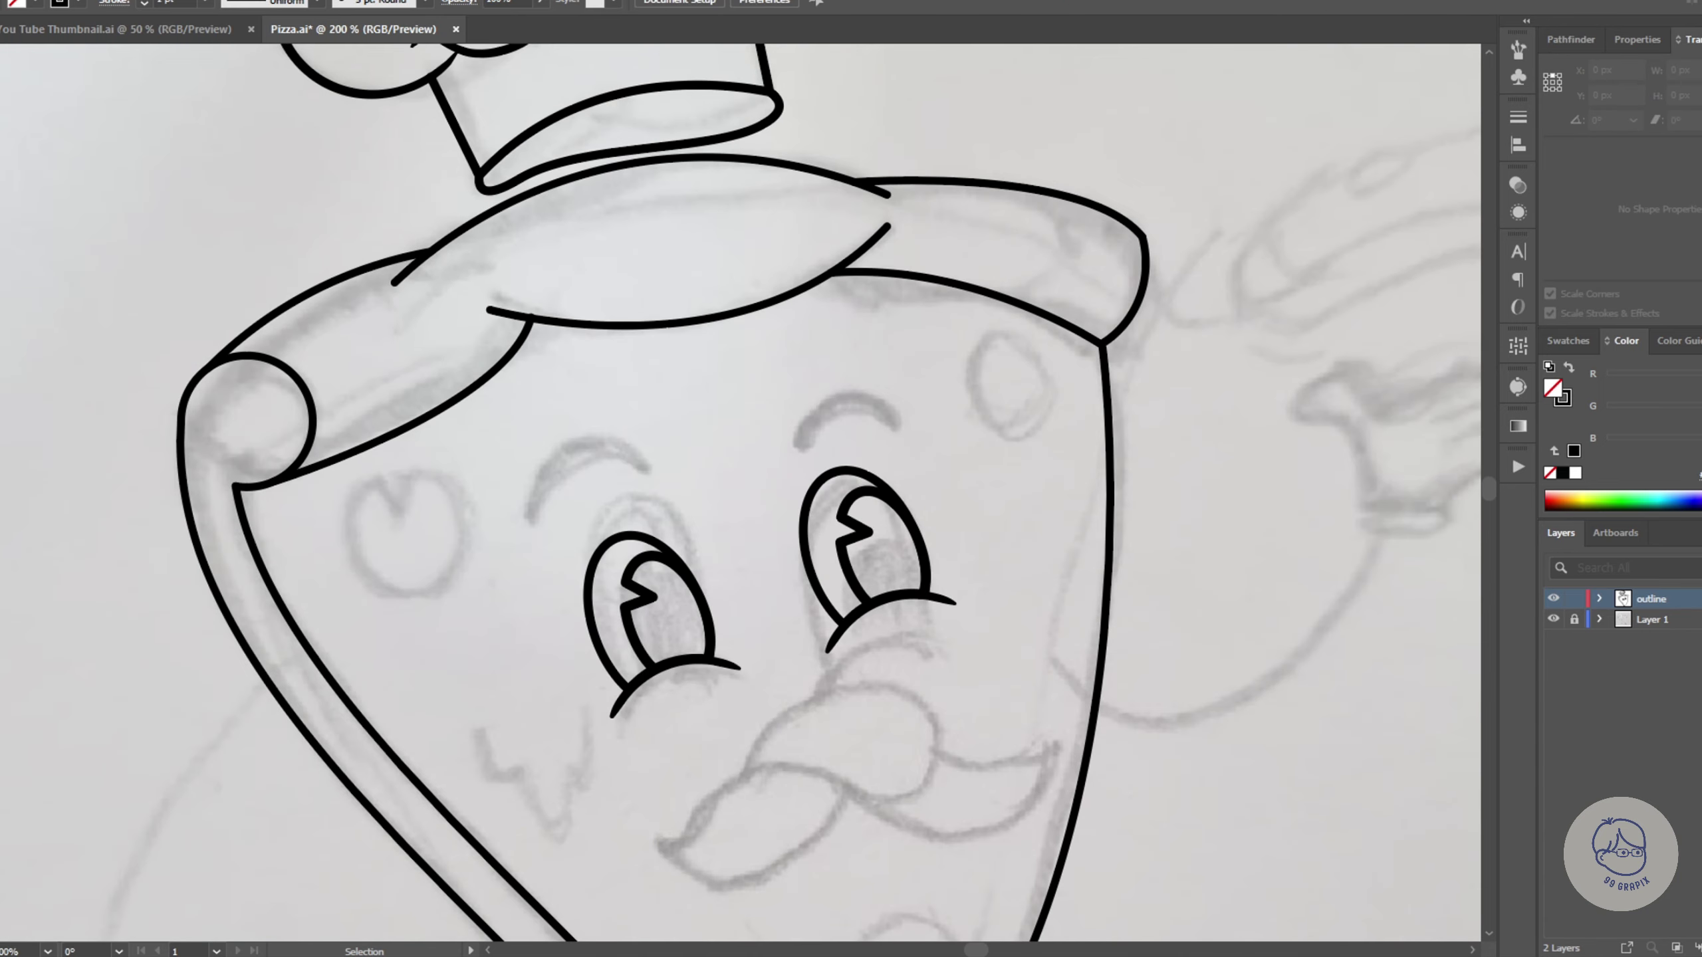
key(backslash)
drag(531, 512, 650, 463)
click(143, 3)
click(228, 107)
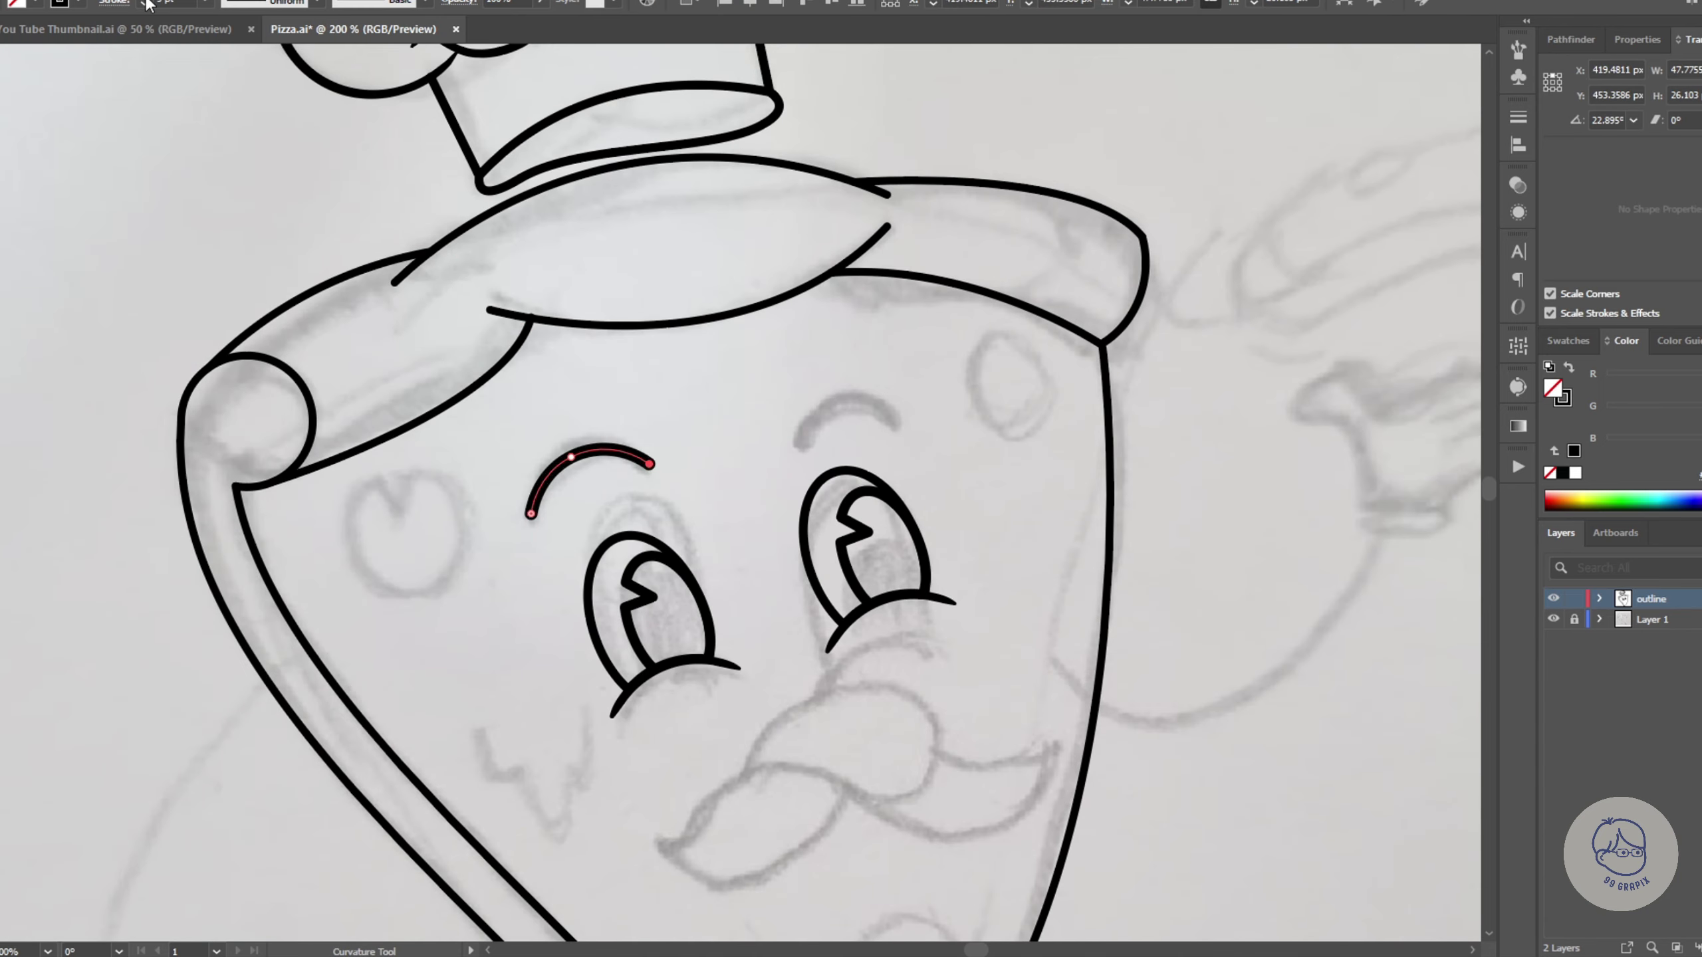
scroll(549, 539, up, 2)
key(shift+w)
drag(519, 492, 517, 491)
drag(749, 388, 746, 288)
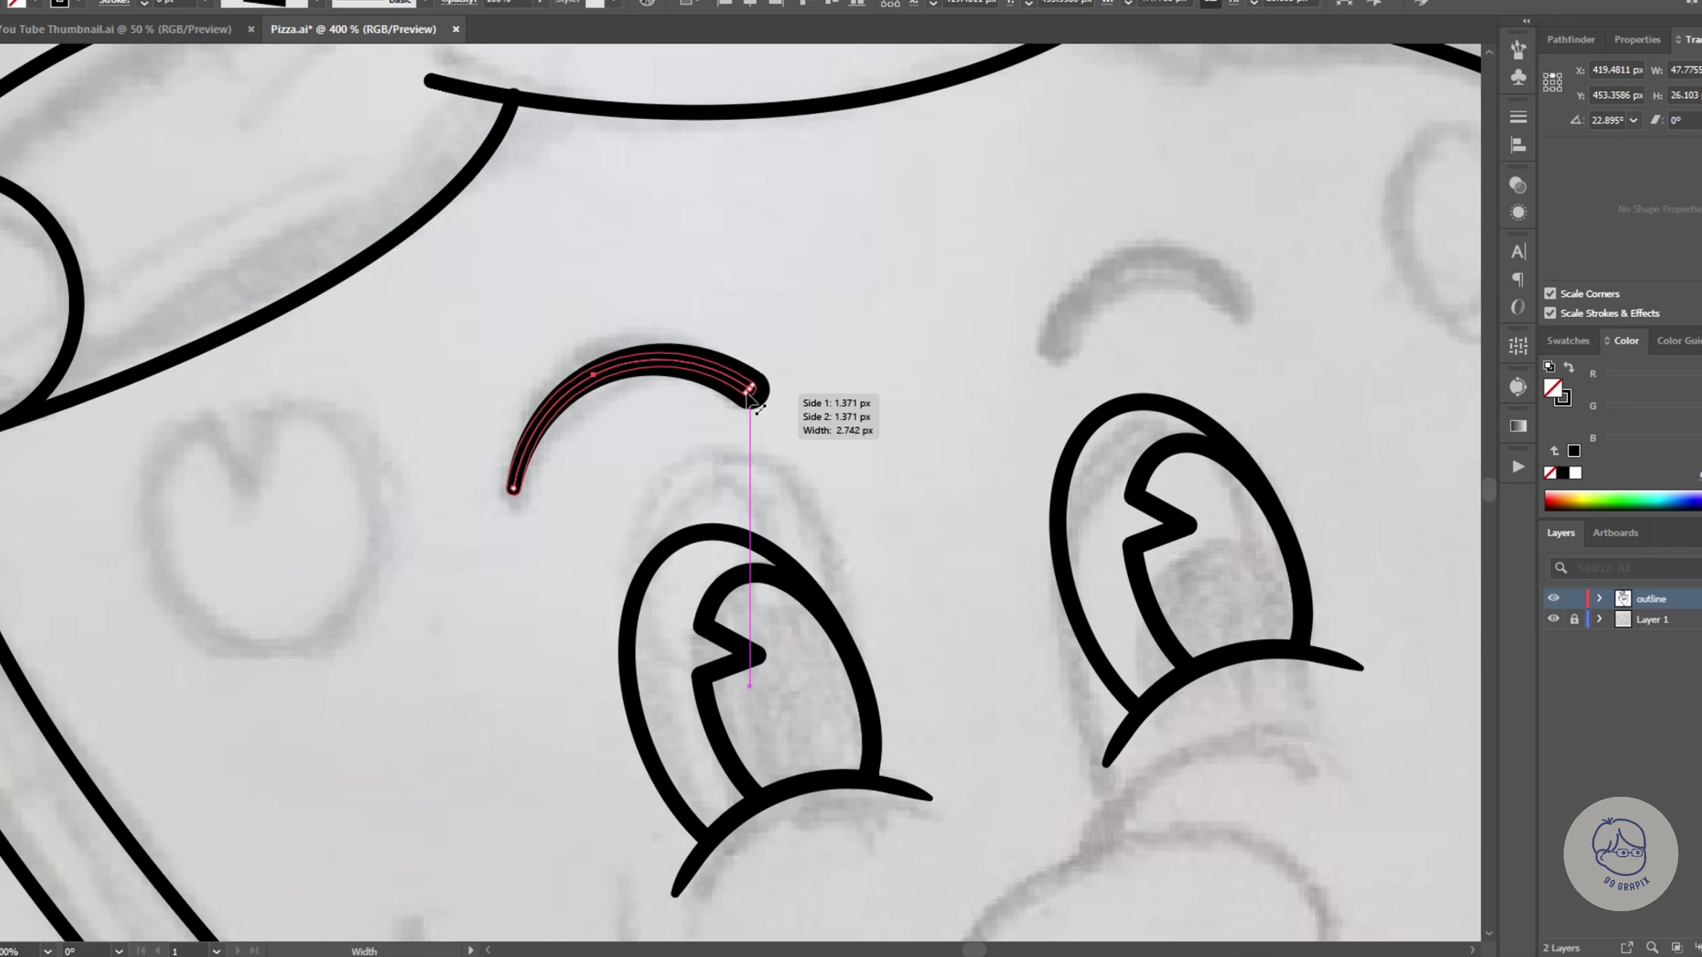
drag(594, 375, 603, 398)
Step: Place a reflected copy of the eyebrow above the right eye and save
key(ctrl+minus)
key(v)
mouse_move(402, 450)
mouse_down()
mouse_move(680, 396)
mouse_move(751, 443)
mouse_up()
right_click(683, 366)
click(871, 734)
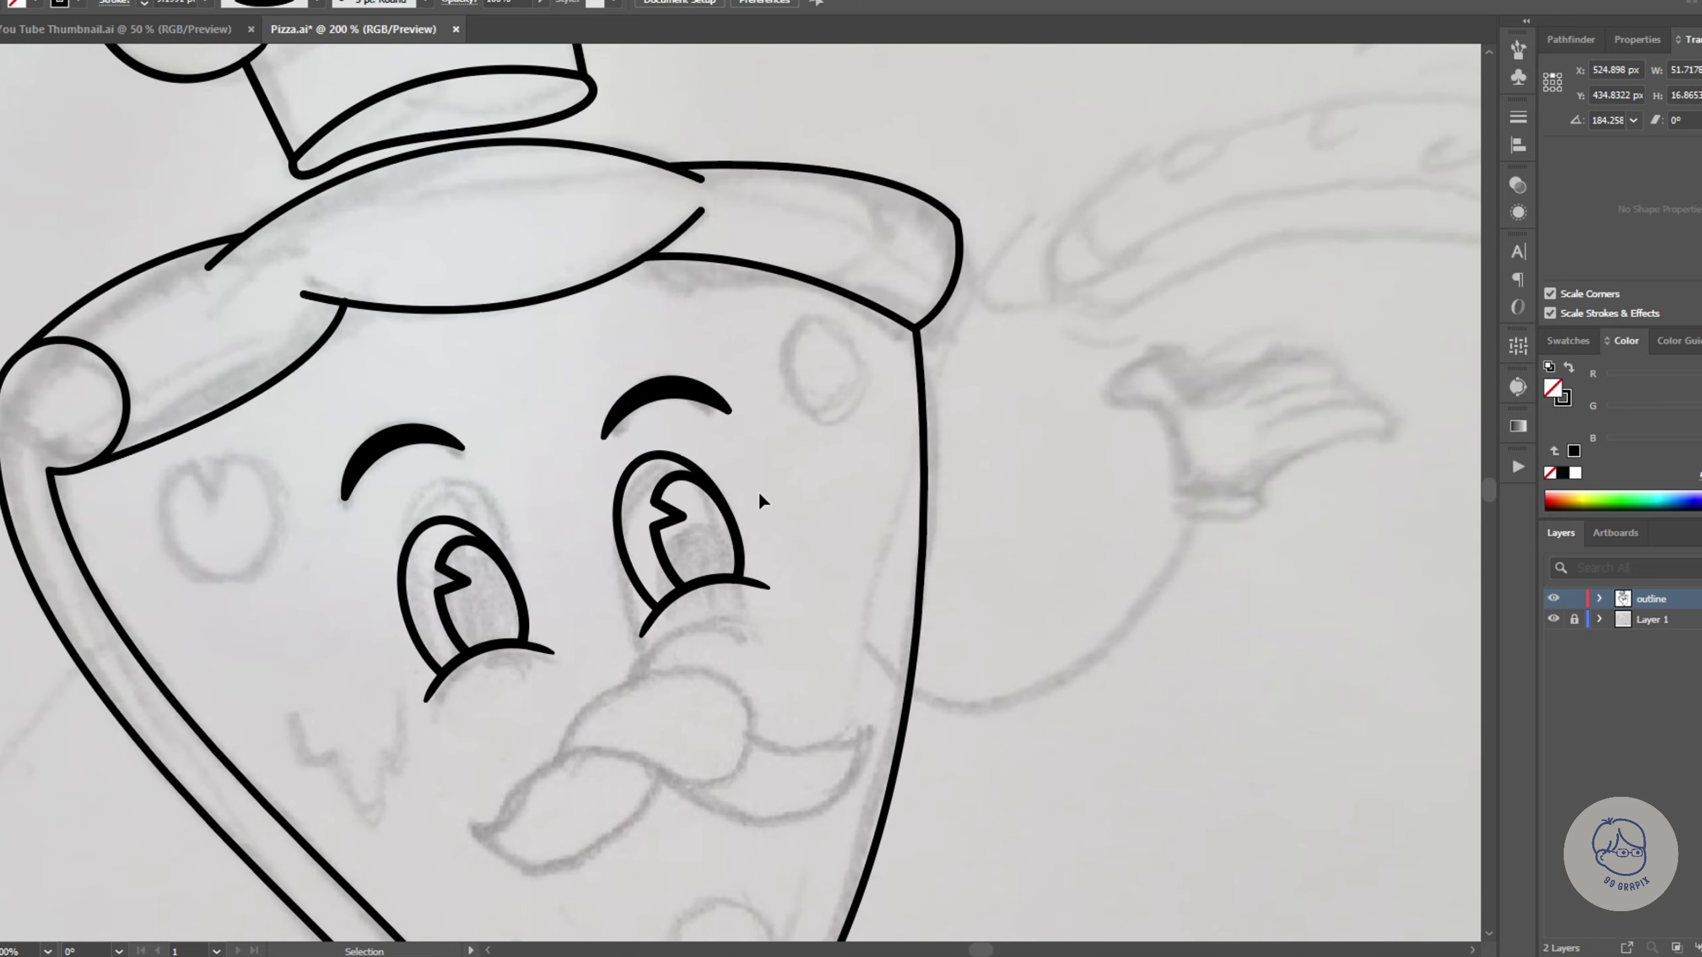
key(ctrl+minus)
key(ctrl+minus)
key(ctrl+minus)
key(ctrl+s)
key(ctrl+plus)
key(ctrl+plus)
key(ctrl+plus)
Step: Nudge the right eye right and slightly up, and raise the right eyebrow
click(696, 350)
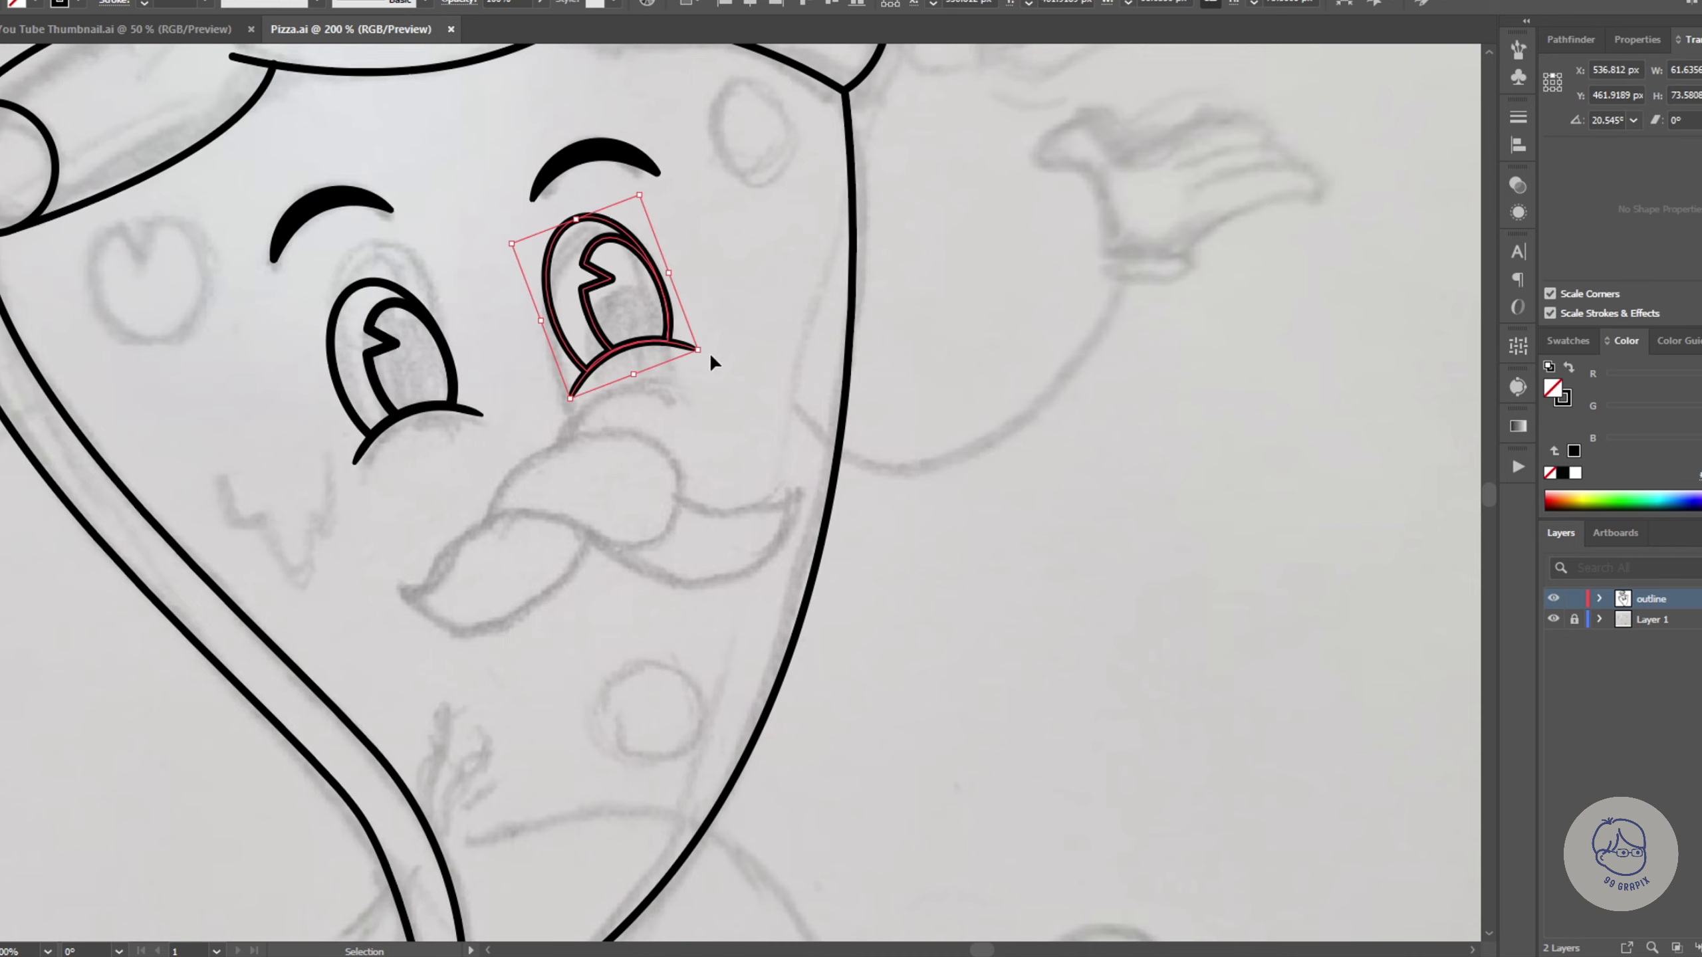
drag(603, 290, 626, 285)
drag(594, 148, 595, 147)
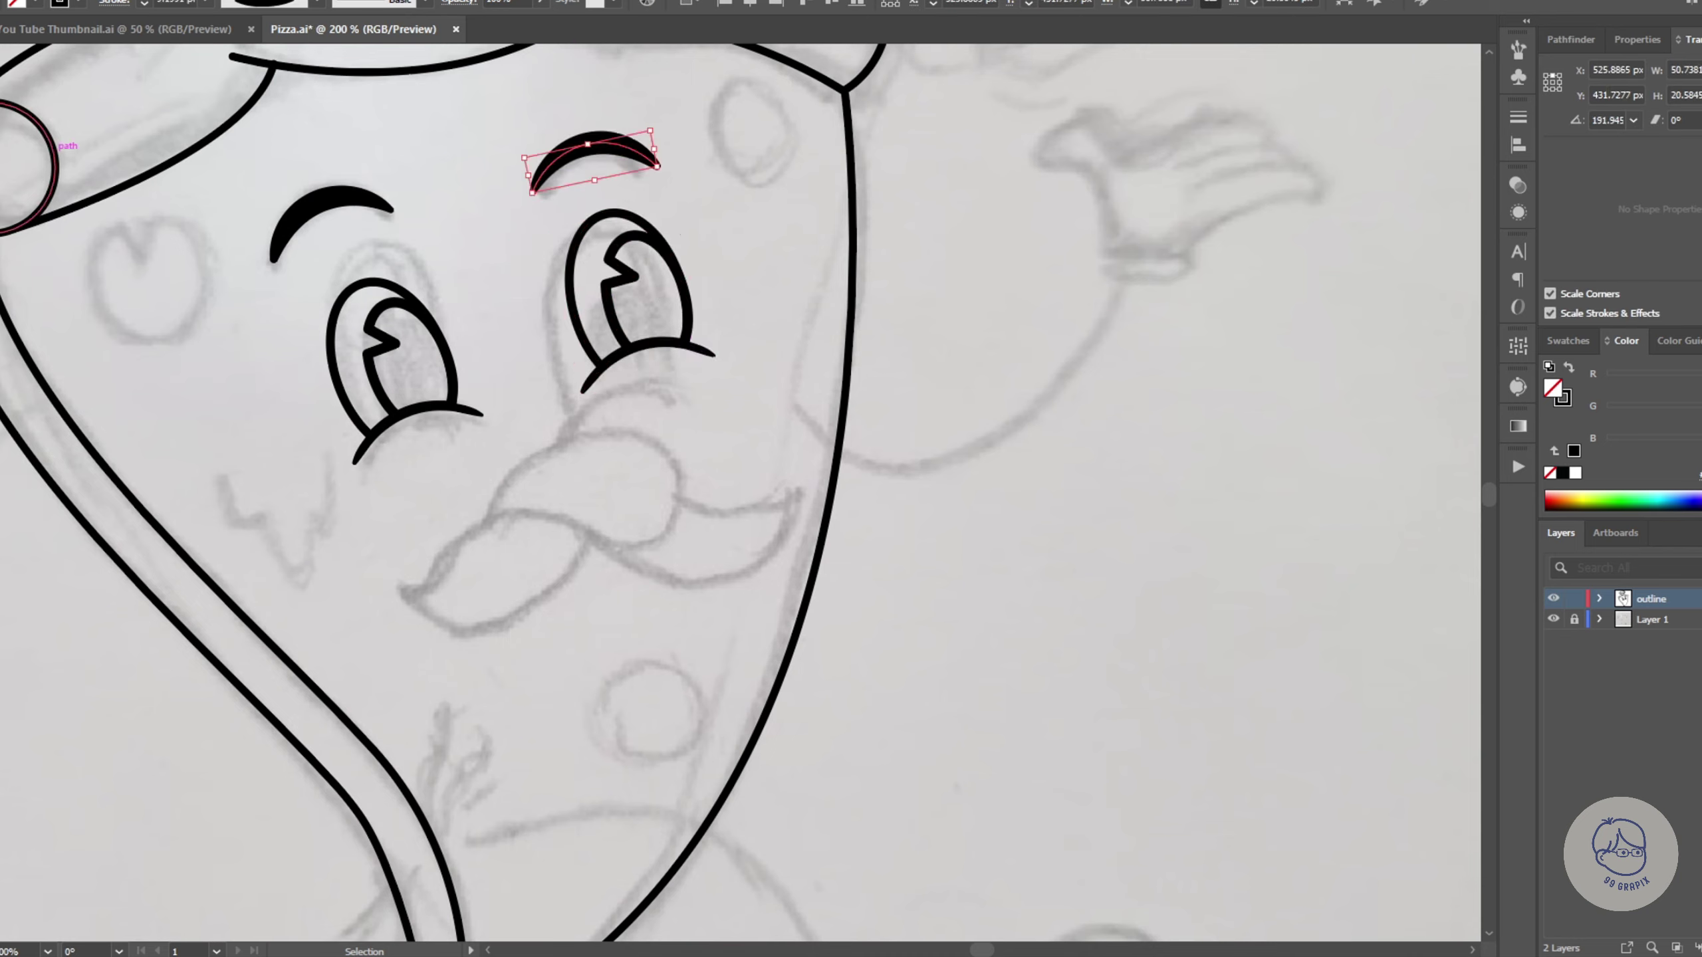
key(p)
click(483, 517)
Step: Draw the mustache's upper curl and give it the thick round outline style
click(657, 442)
drag(657, 442, 746, 507)
drag(575, 524, 557, 499)
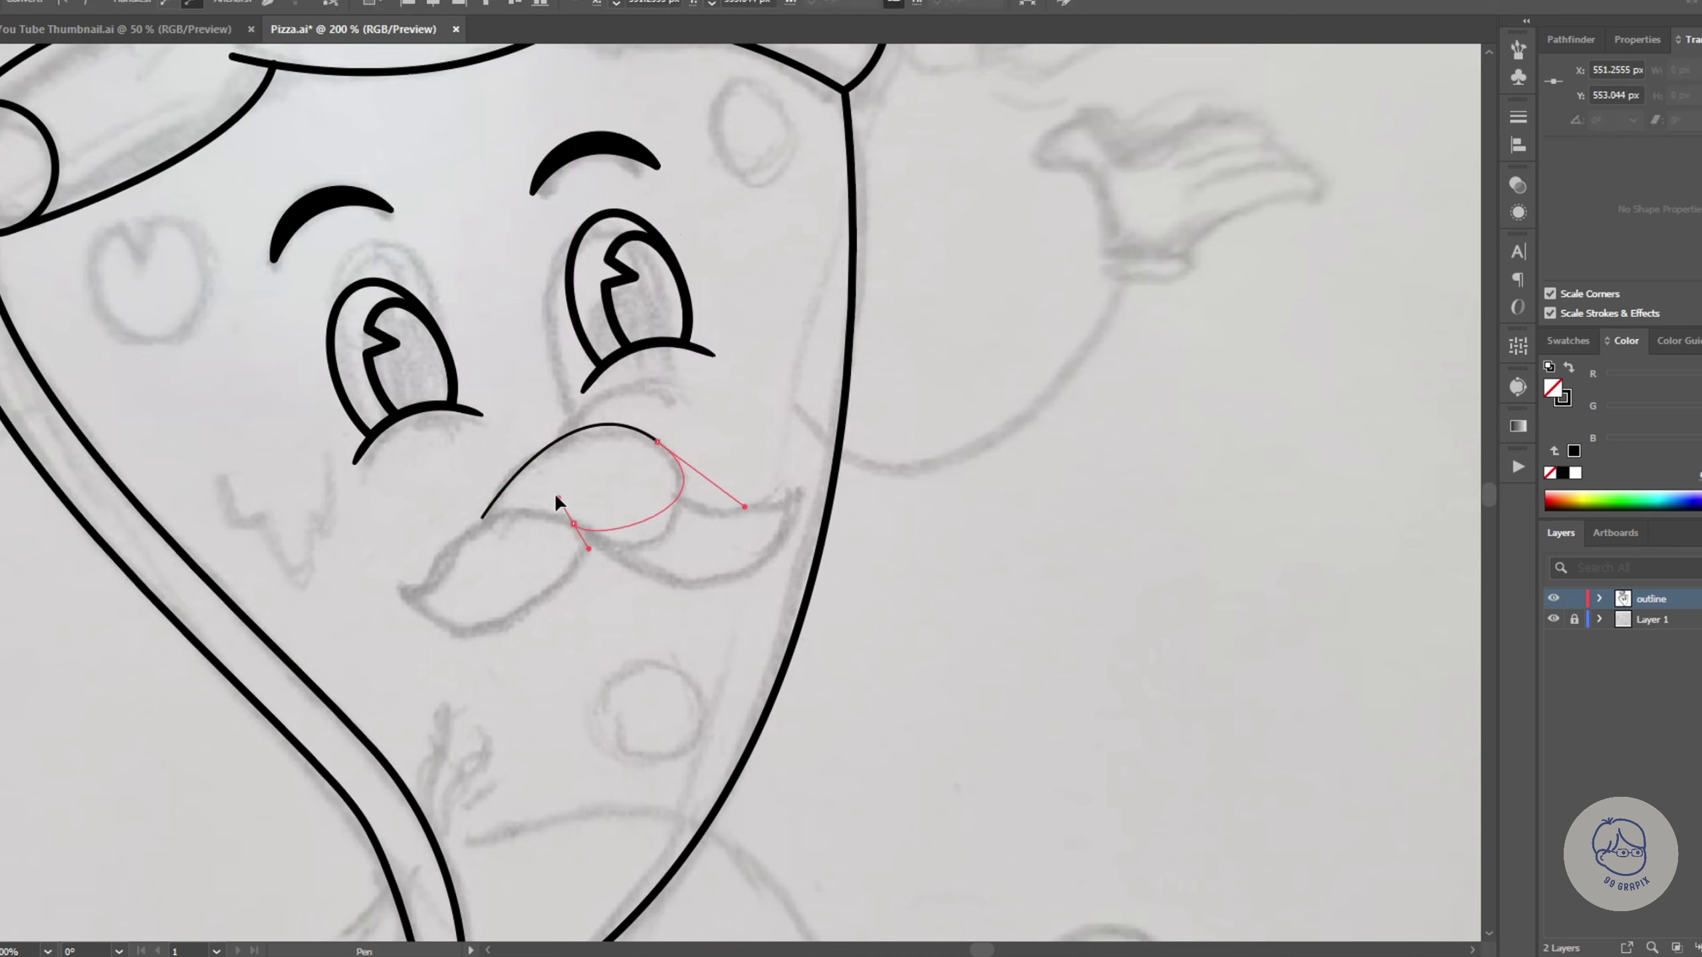
key(a)
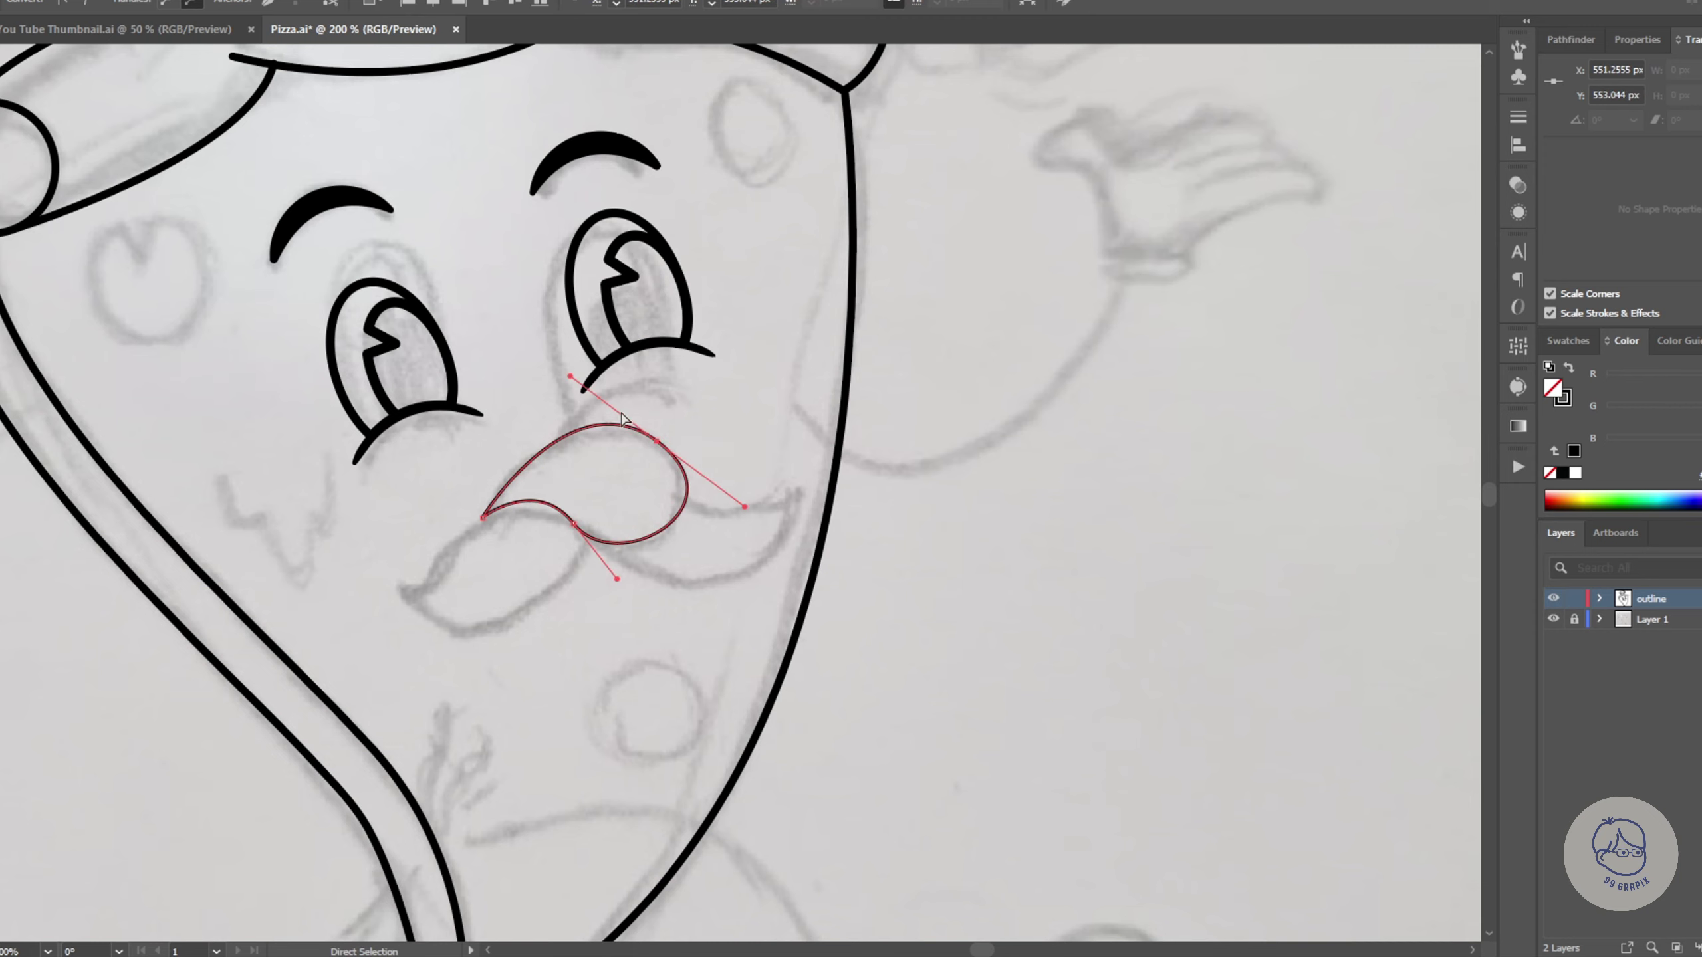
drag(623, 418, 836, 536)
key(v)
scroll(554, 546, up, 1)
click(533, 519)
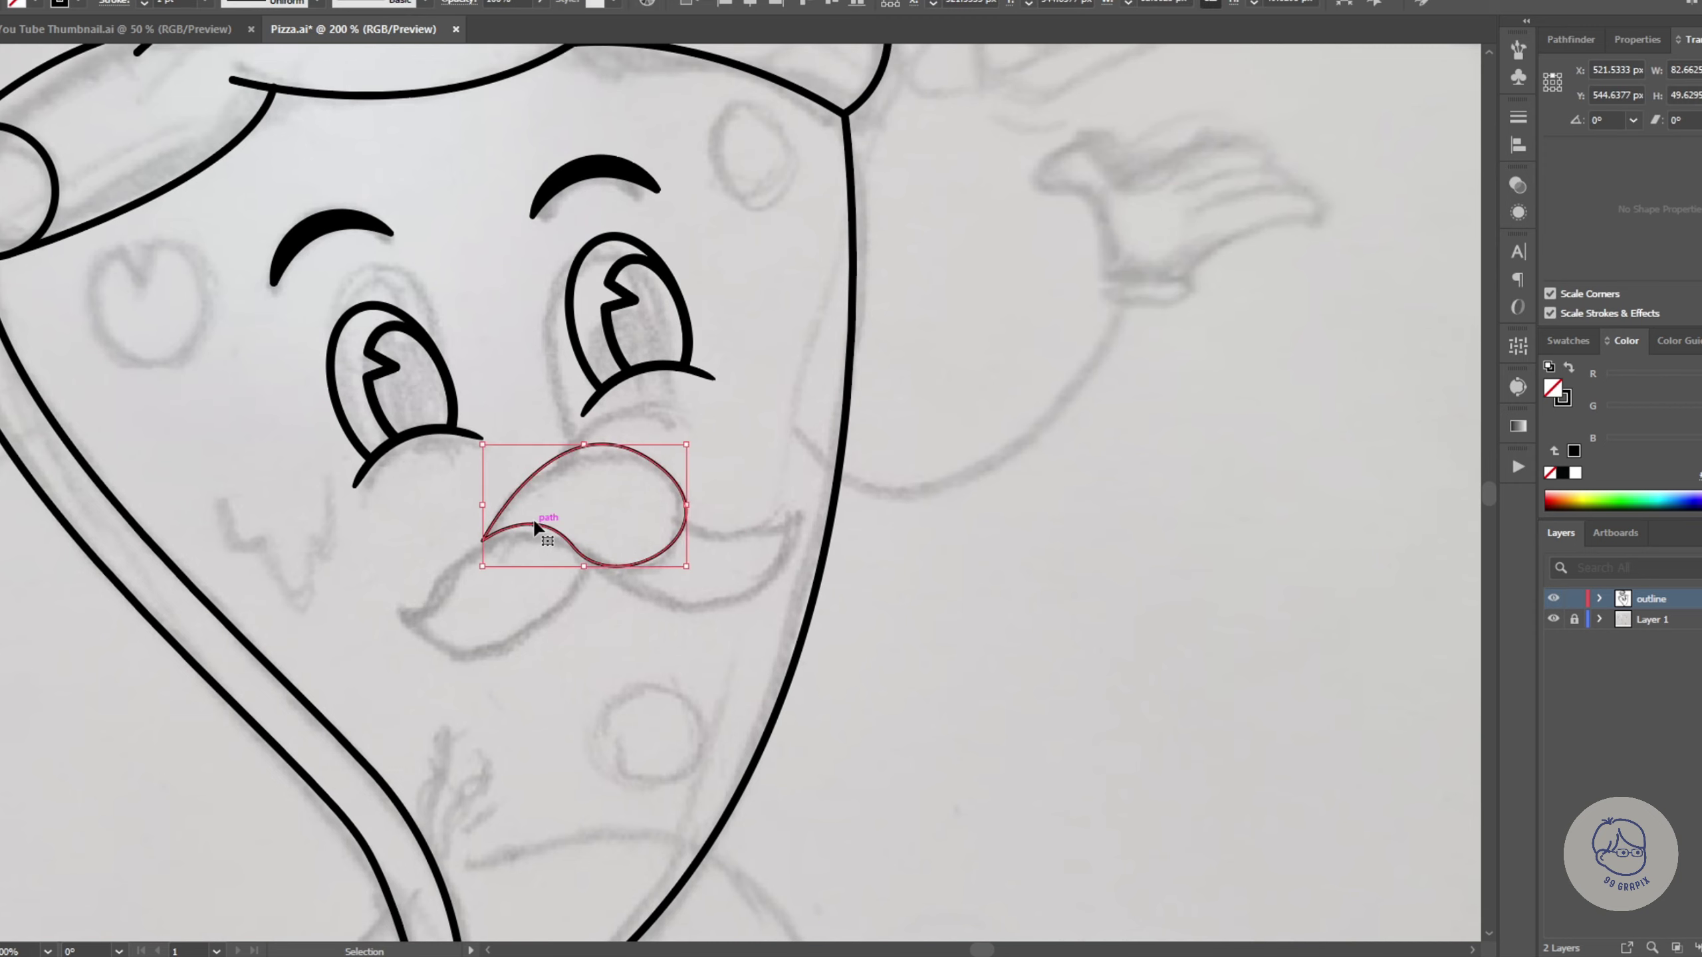
key(i)
click(436, 432)
click(127, 227)
scroll(127, 227, down, 1)
Step: Draw the mustache's lower stroke with a pointed upturned left tip, smoothing its curve
click(596, 530)
drag(407, 577, 469, 674)
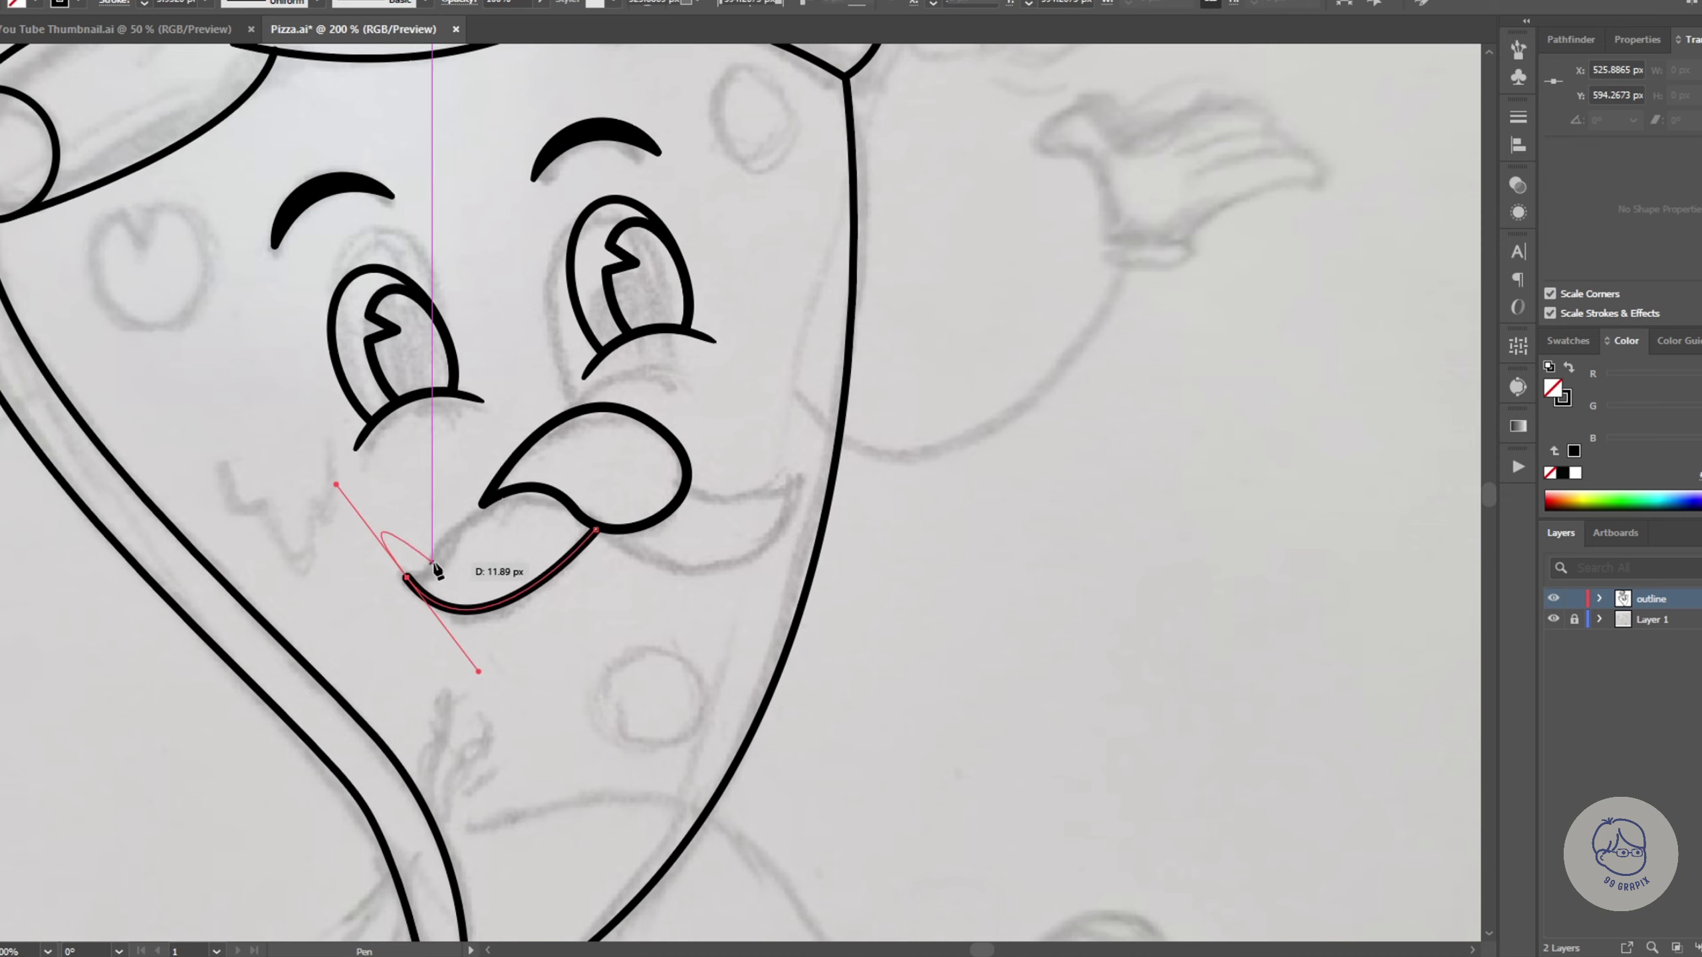
drag(454, 565, 491, 511)
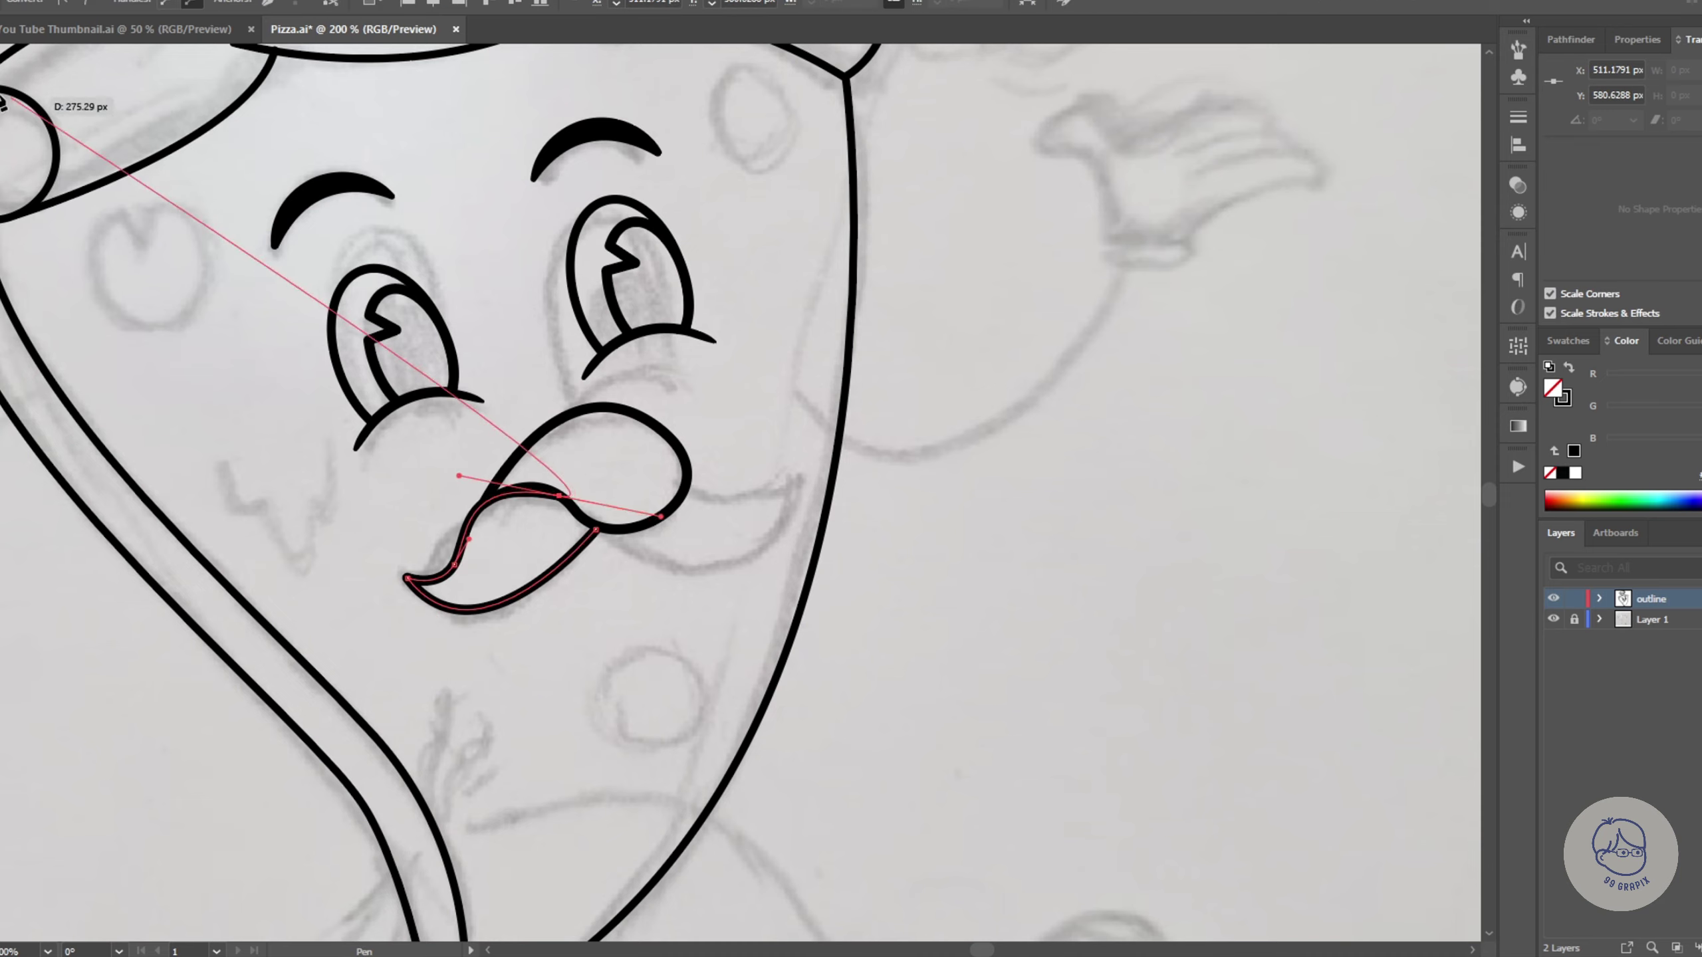
key(shift+grave)
click(524, 597)
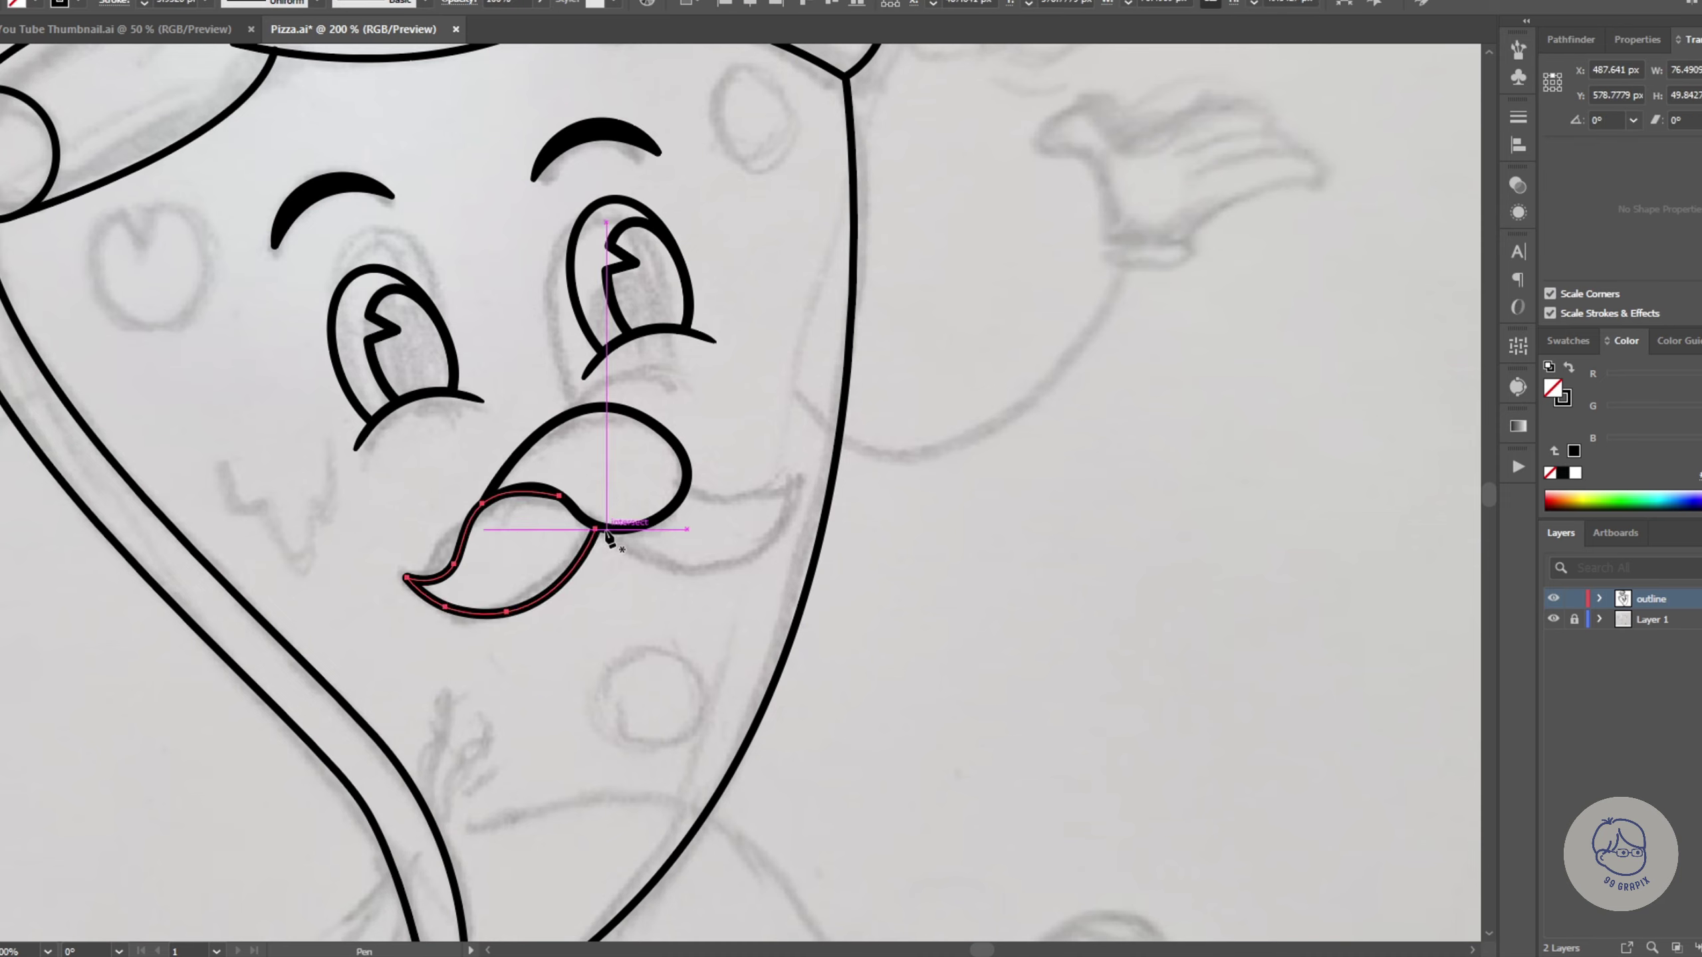
key(shift+grave)
scroll(554, 495, up, 1)
scroll(554, 495, up, 1)
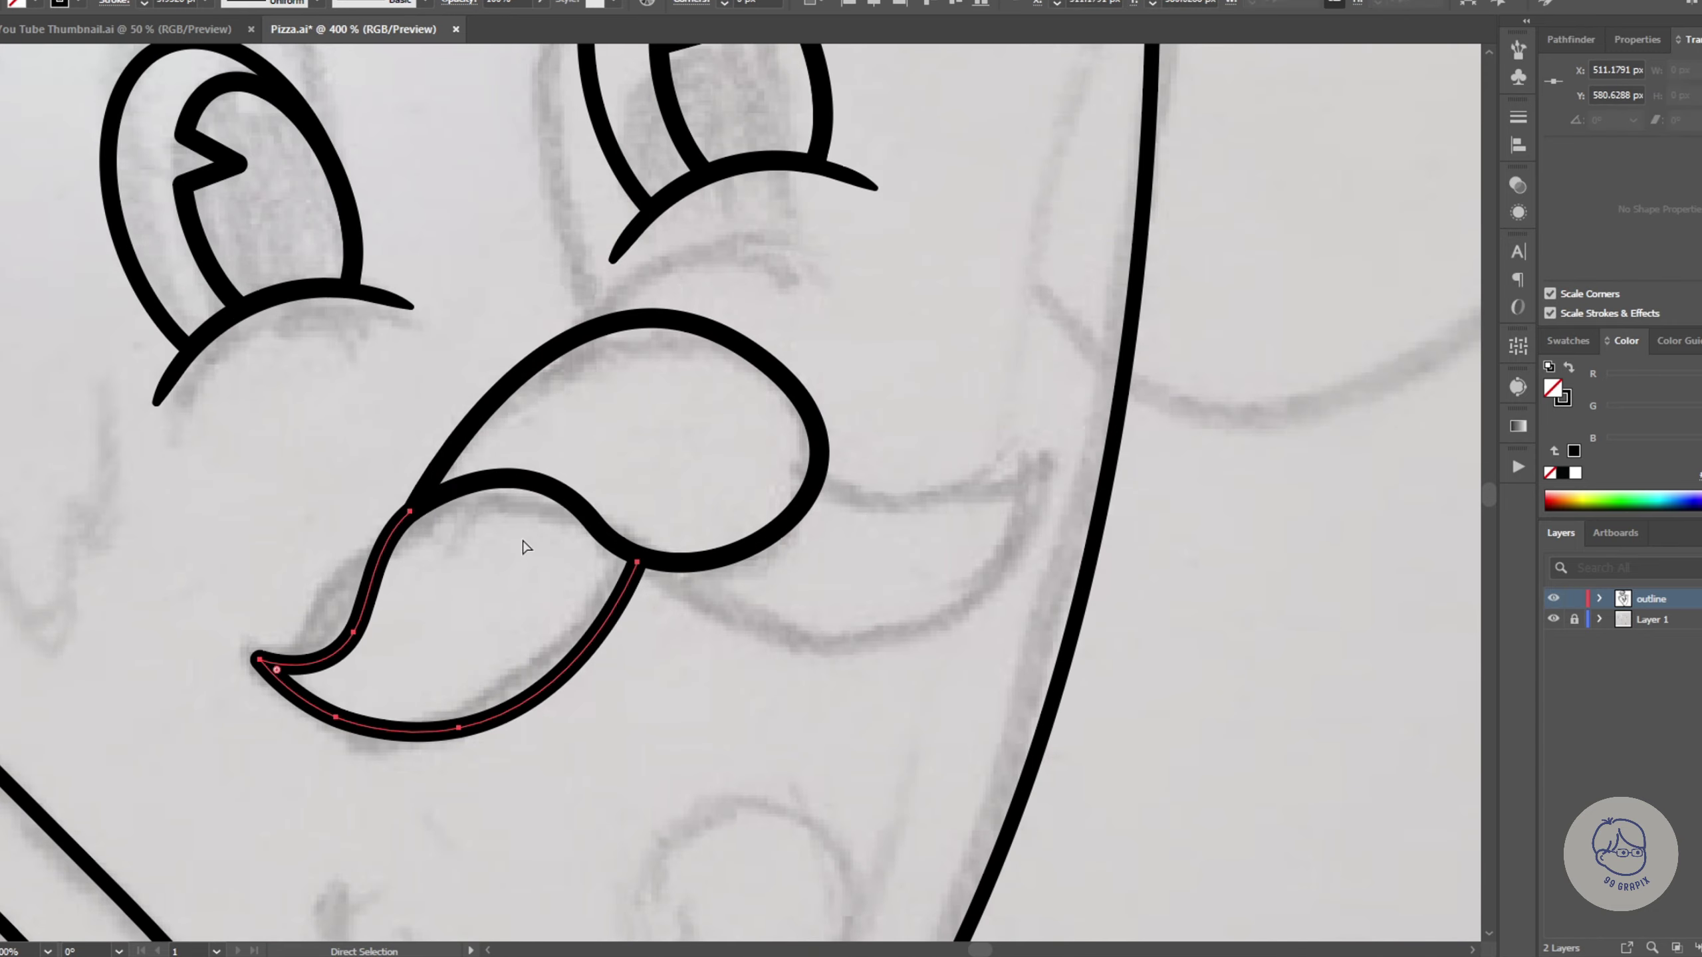
Step: Draw the right half of the mustache from the curl's end point and adjust its curve
key(p)
scroll(494, 559, right, 3)
scroll(494, 559, down, 1)
click(472, 517)
drag(930, 182, 958, 157)
alt+click(857, 439)
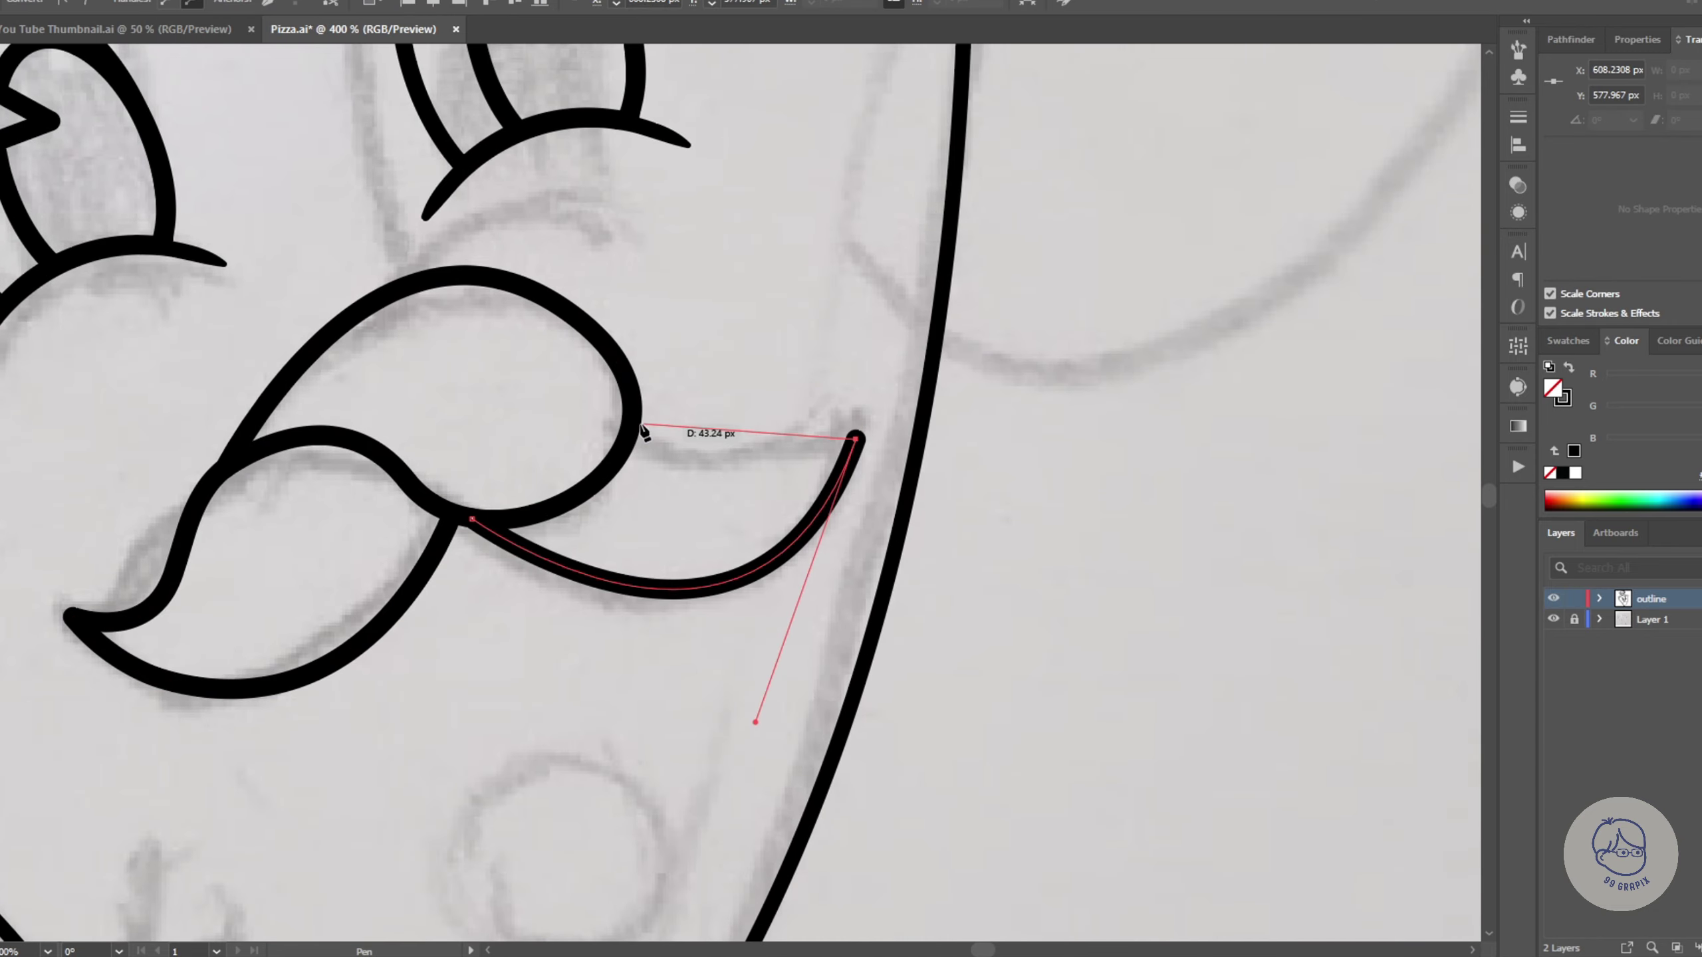
scroll(527, 697, down, 2)
scroll(699, 628, up, 2)
ctrl+click(572, 716)
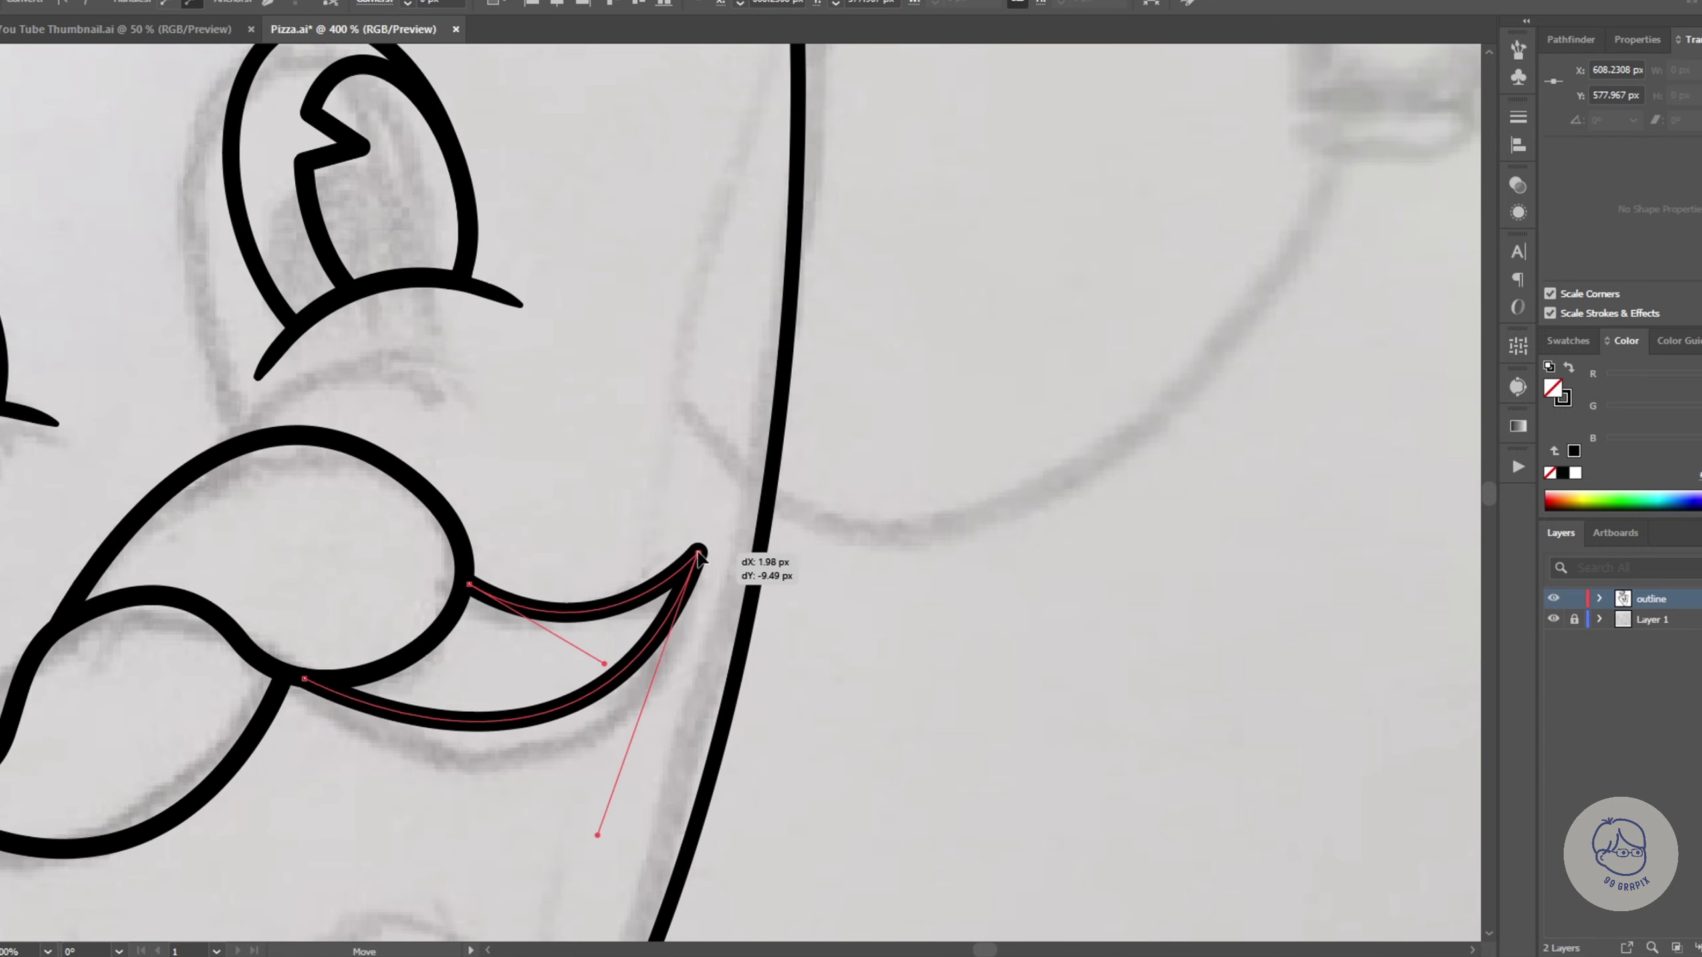
scroll(572, 717, down, 3)
ctrl+click(455, 369)
alt+scroll(569, 670, down, 3)
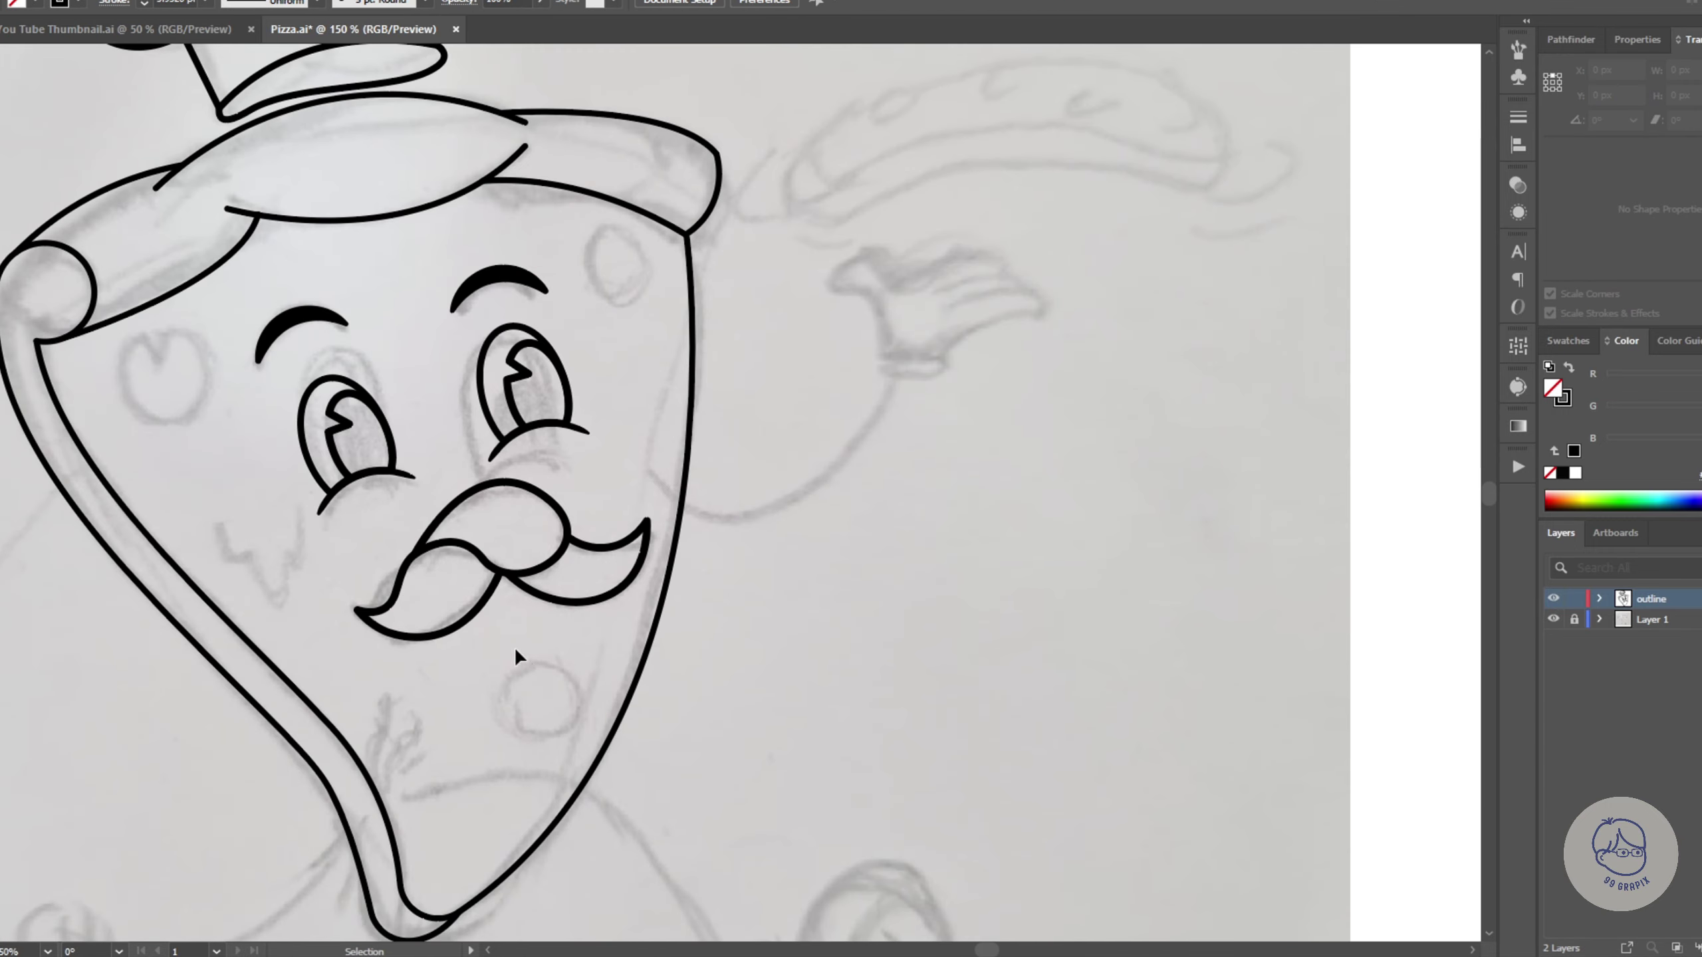
alt+scroll(508, 644, down, 2)
alt+scroll(590, 478, up, 2)
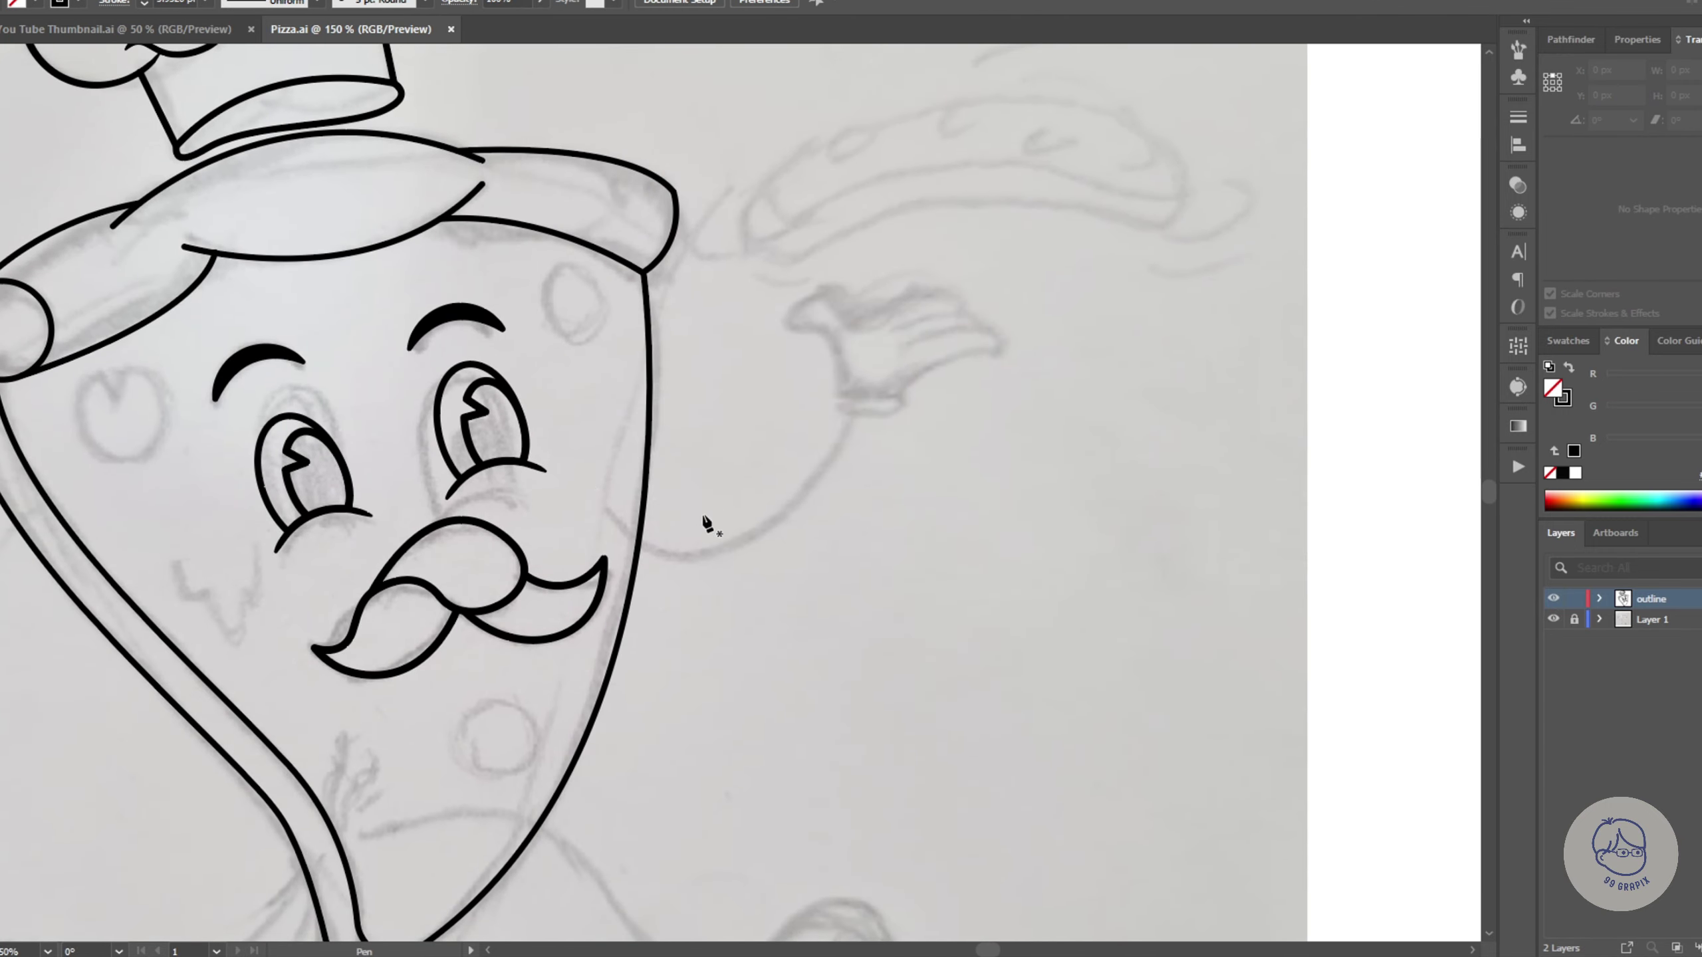
Step: Draw the raised arm curve with an 11 pt stroke, extending its end up toward the hand
key(shift+grave)
click(604, 504)
click(859, 416)
click(667, 552)
text(11)
key(Return)
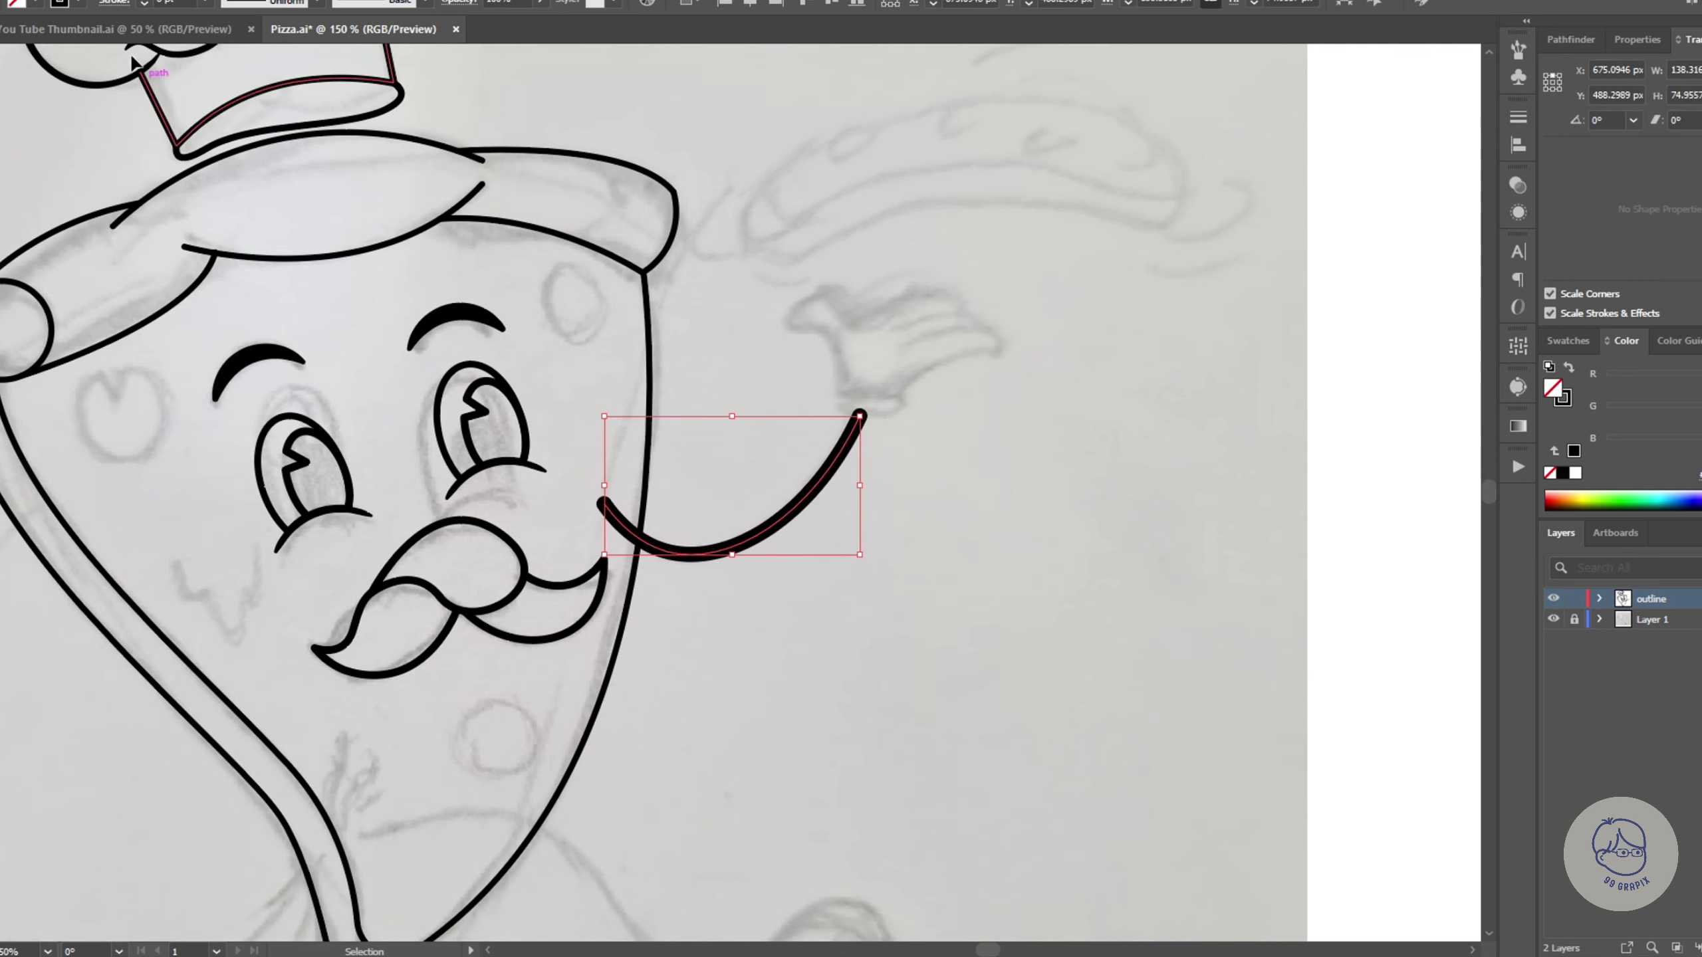
alt+scroll(484, 274, down, 1)
key(shift+grave)
drag(737, 368, 782, 299)
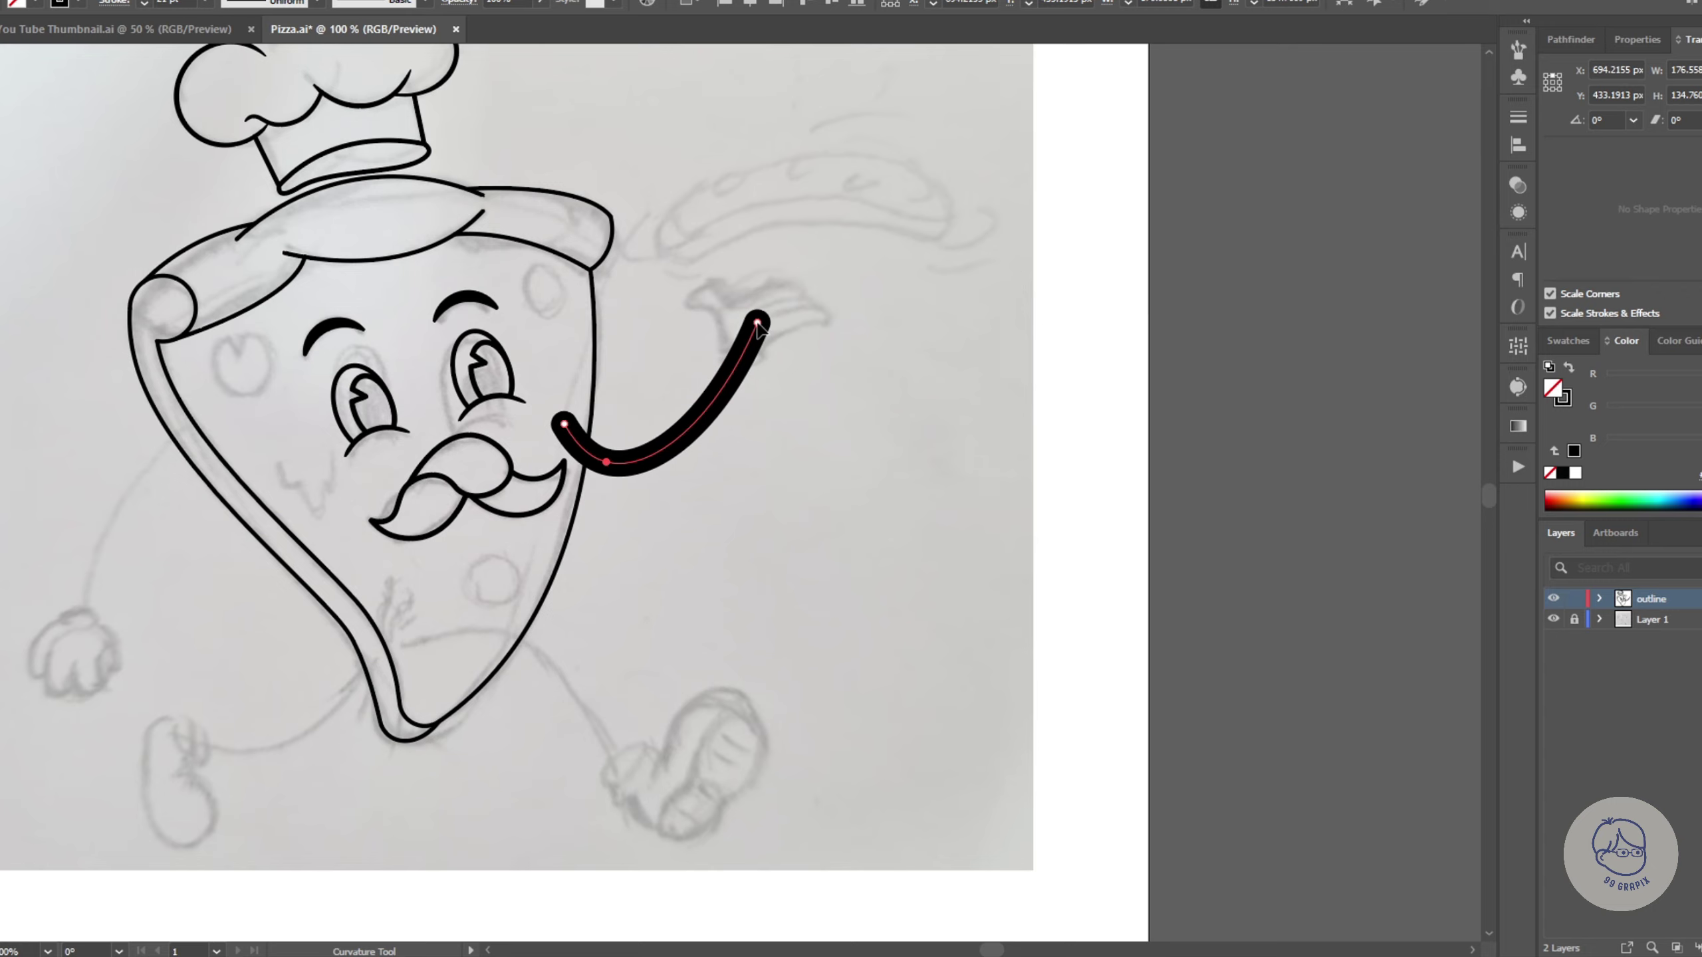
Step: Expand the arm stroke into a shape and draw a flat cuff ellipse around the wrist
key(v)
alt+scroll(764, 399, up, 1)
click(557, 539)
click(611, 507)
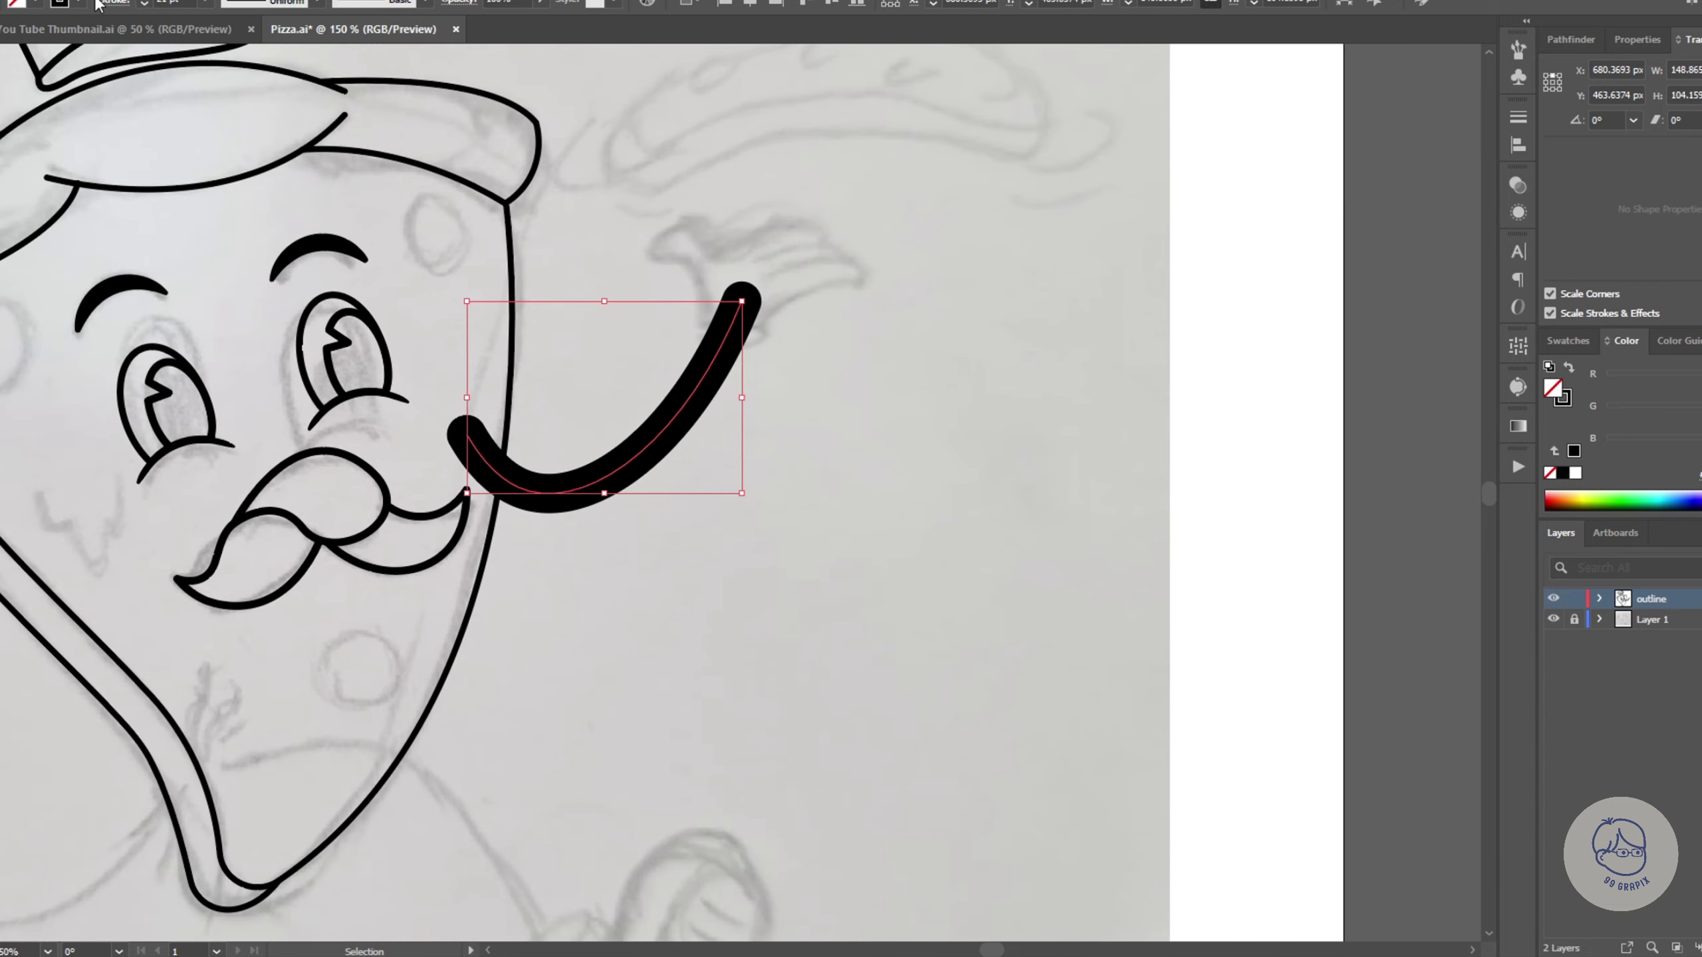
key(alt+o)
key(x)
click(788, 586)
click(841, 599)
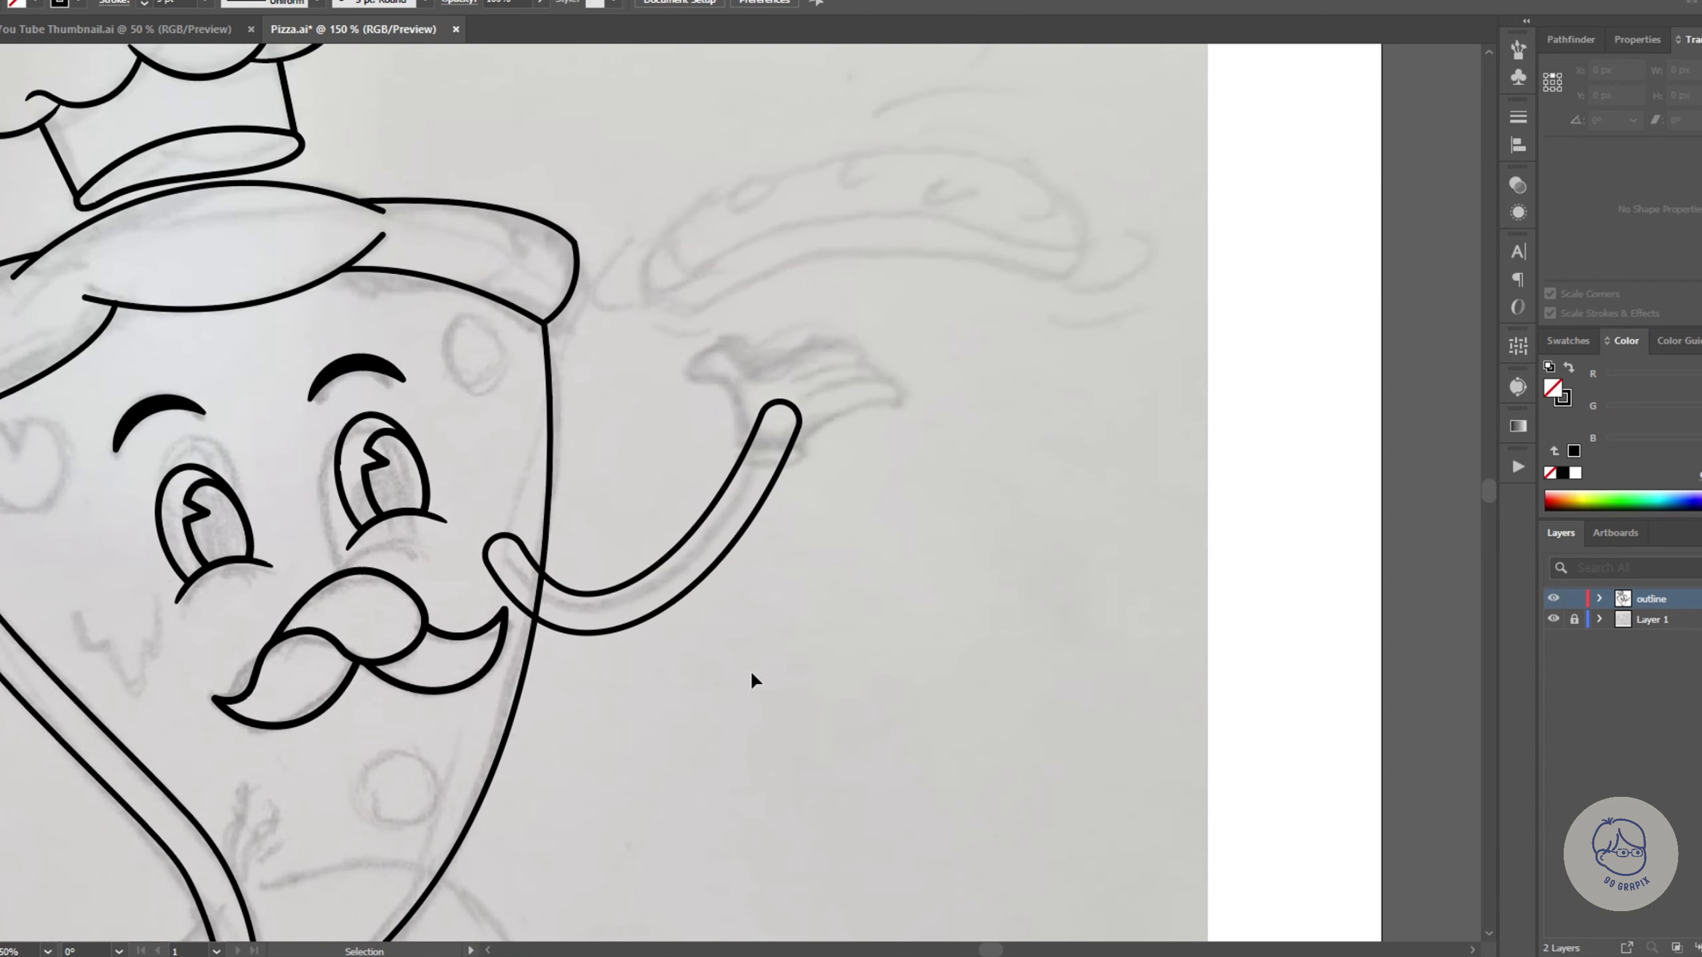
alt+scroll(750, 670, up, 1)
drag(775, 458, 804, 470)
alt+scroll(804, 462, up, 1)
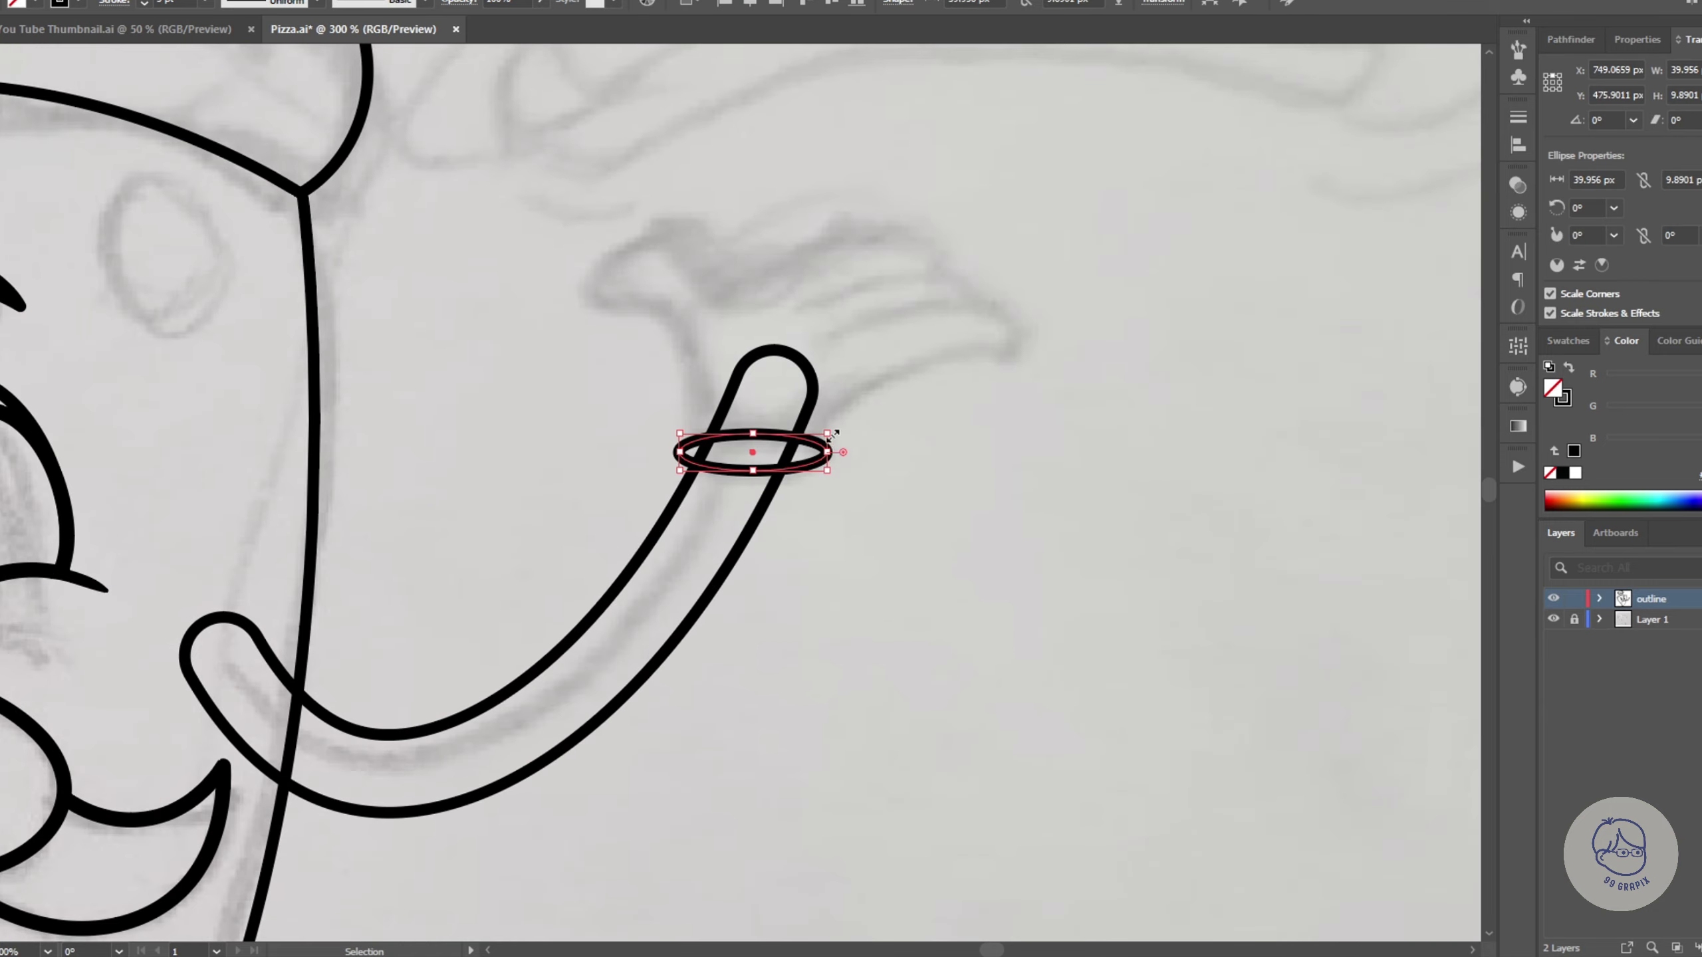
Step: Pen-draw the curved thumb outline and the three finger strokes above the wrist
key(p)
drag(589, 311, 634, 300)
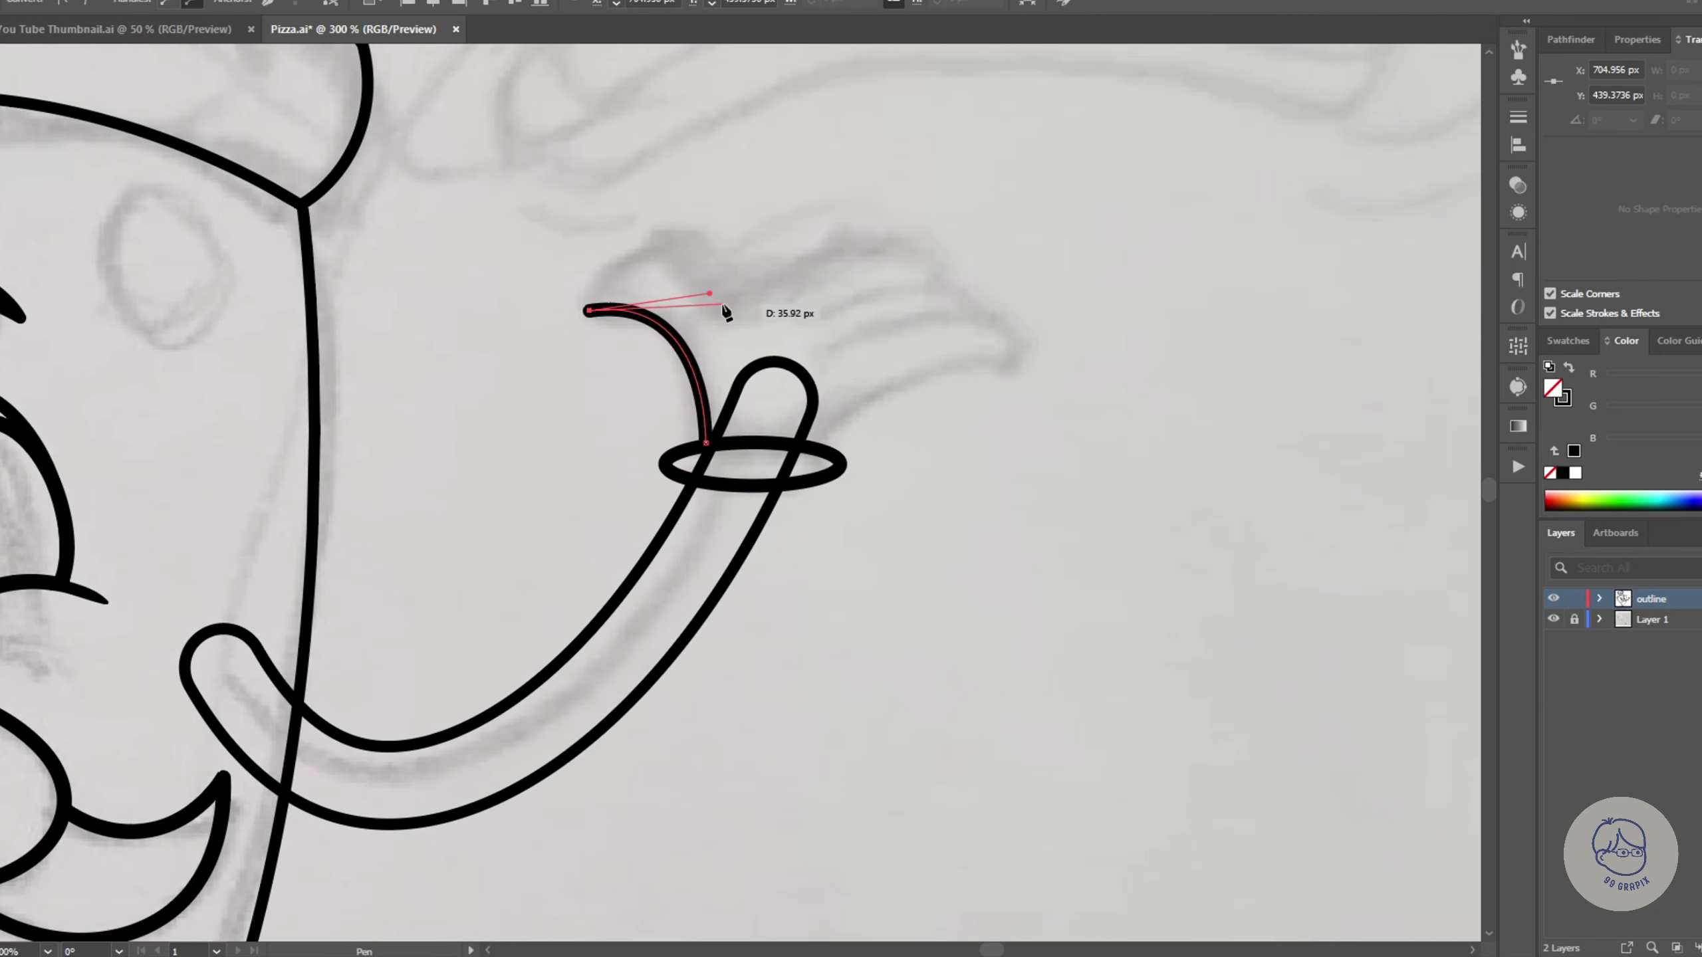
drag(795, 376, 771, 392)
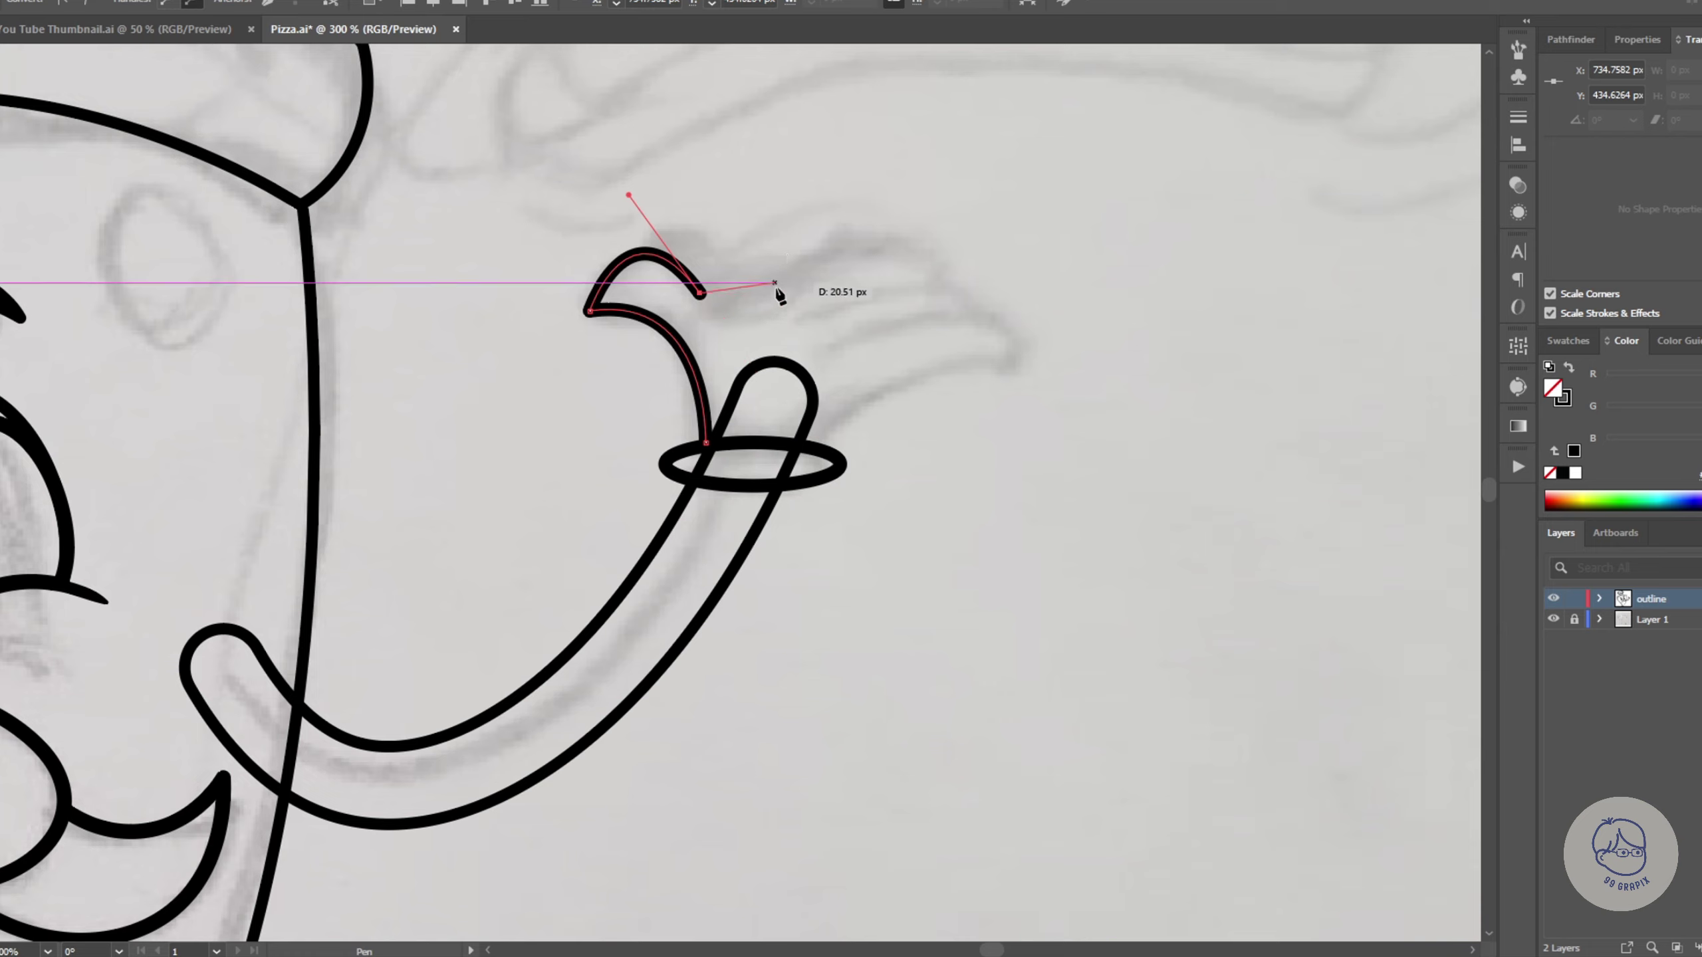
key(Escape)
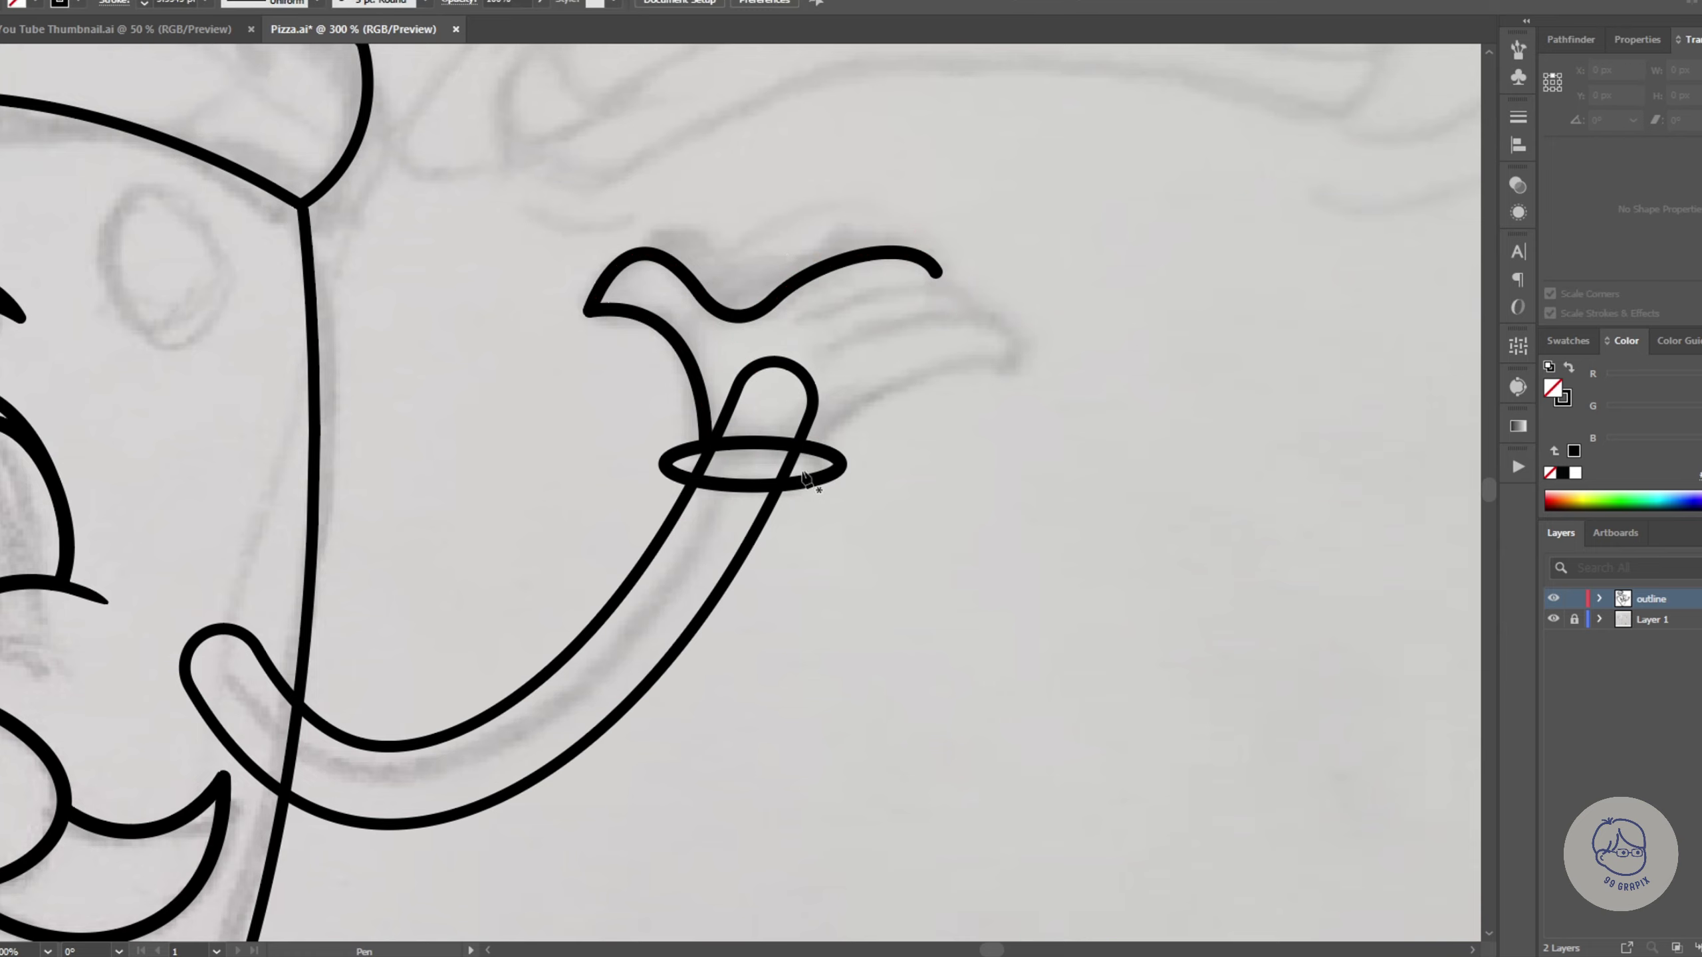
click(792, 459)
drag(648, 404, 828, 323)
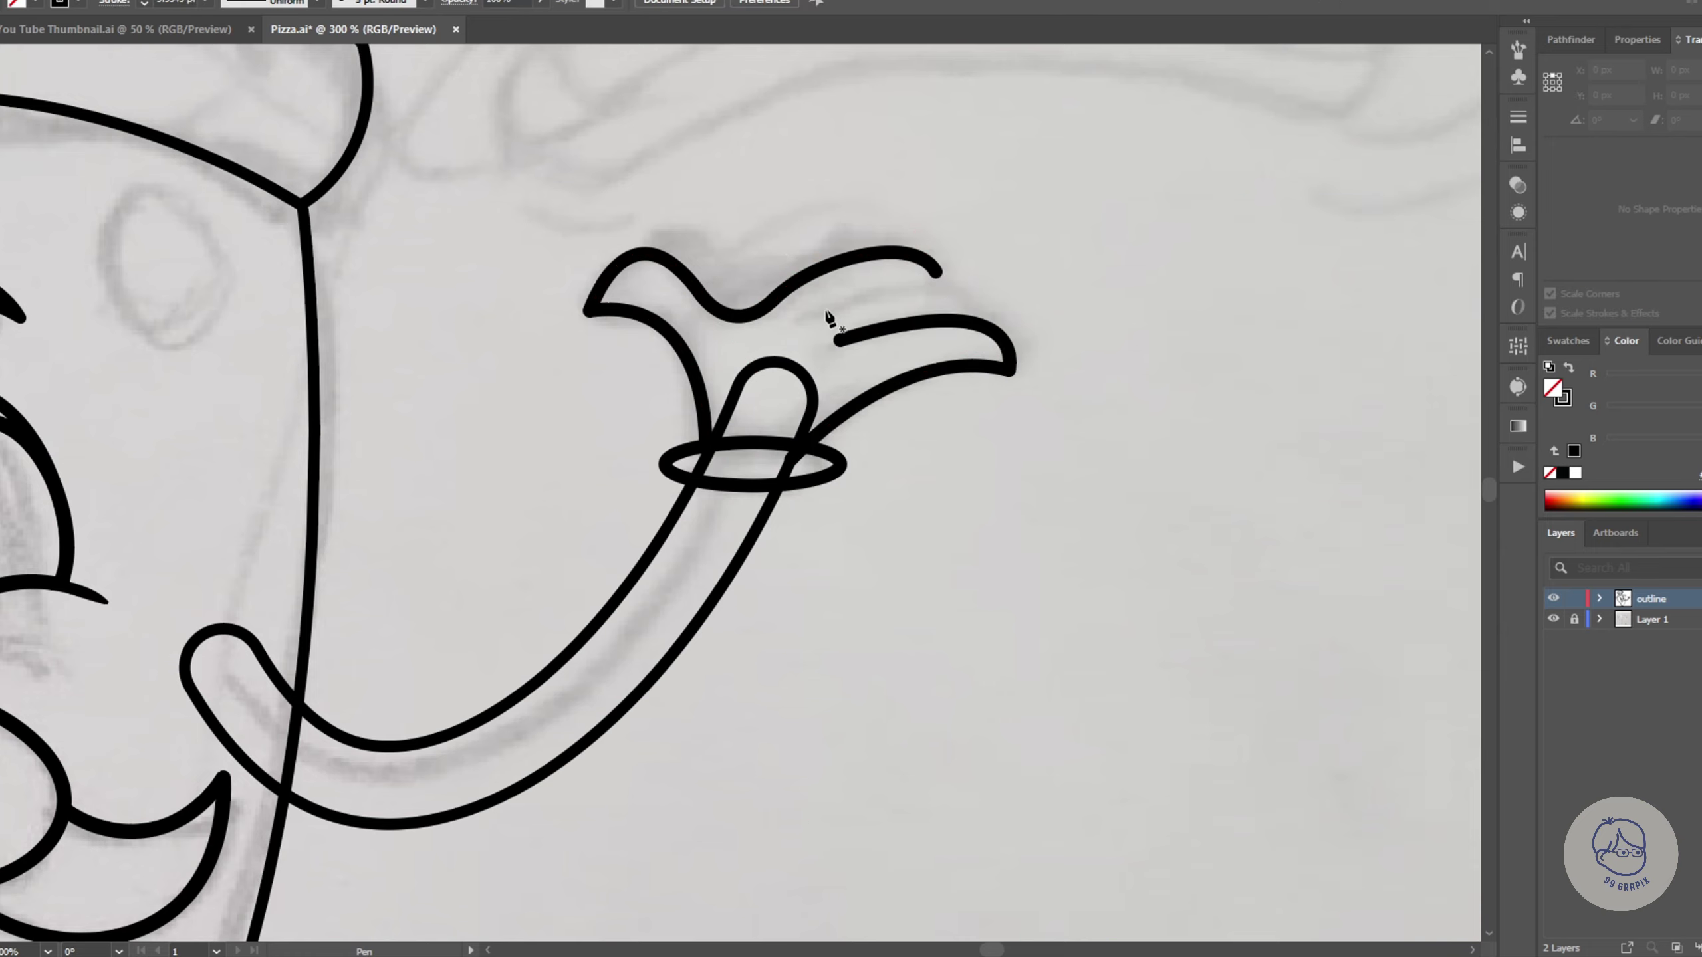
drag(1009, 370, 1005, 345)
drag(1016, 436, 1000, 445)
scroll(999, 444, down, 5)
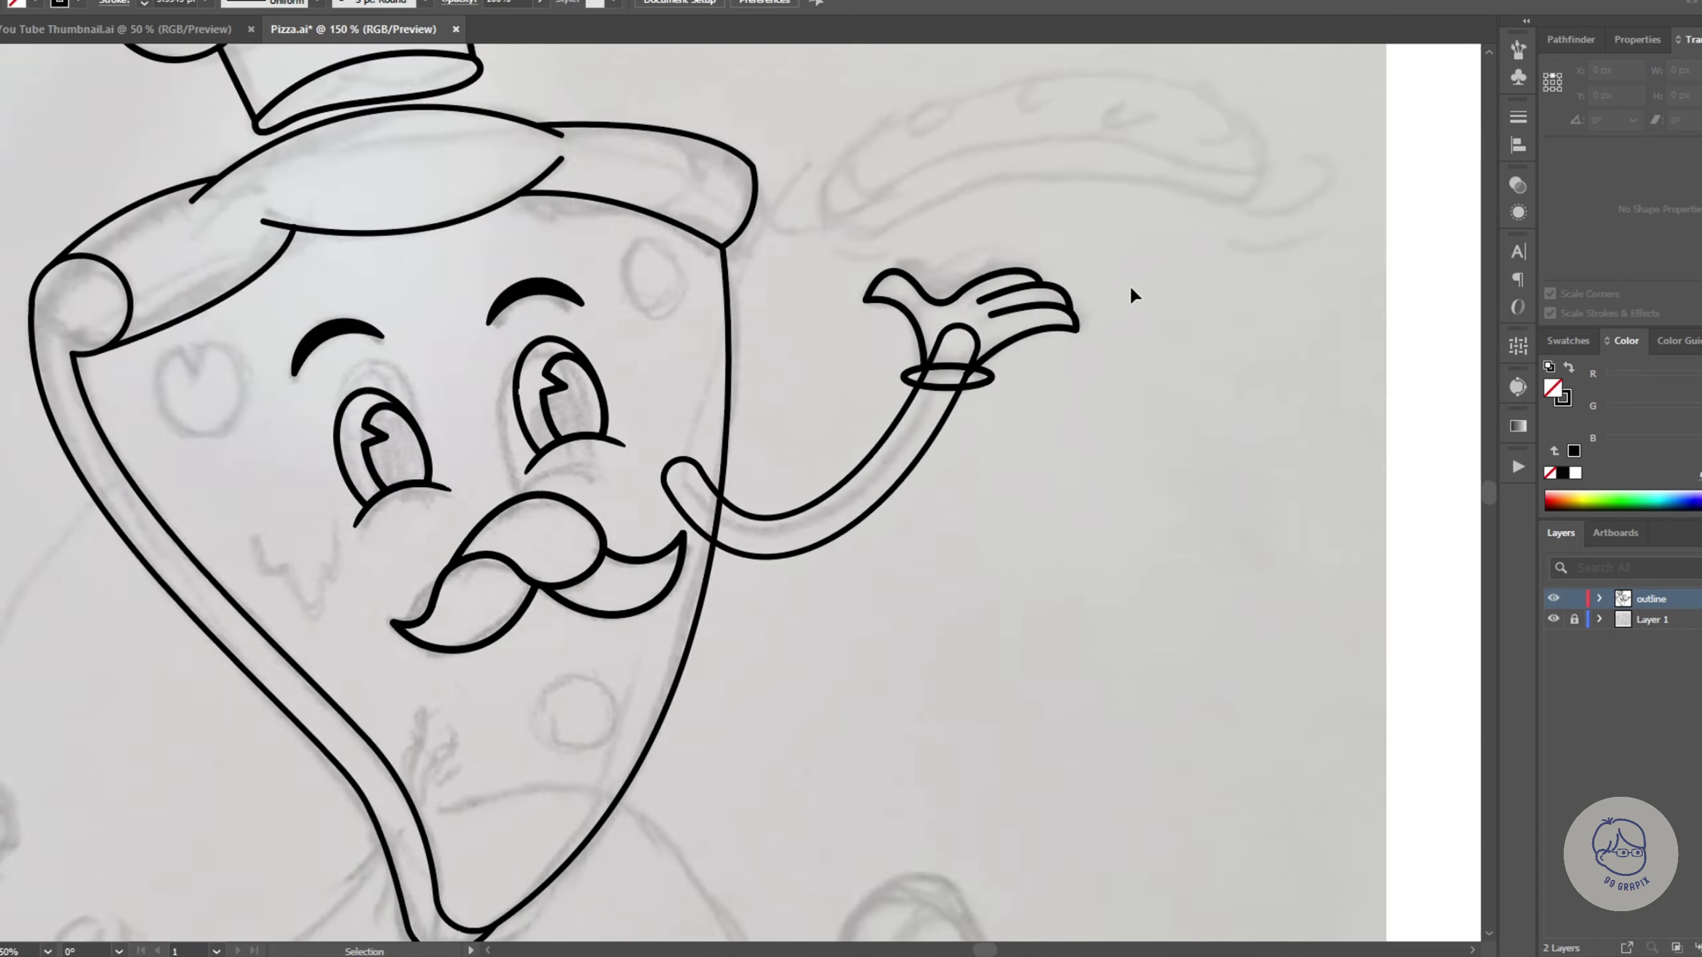
Step: Nudge the anchor at the top of the cuff ring into place
key(shift+m)
scroll(512, 547, up, 10)
scroll(959, 575, down, 5)
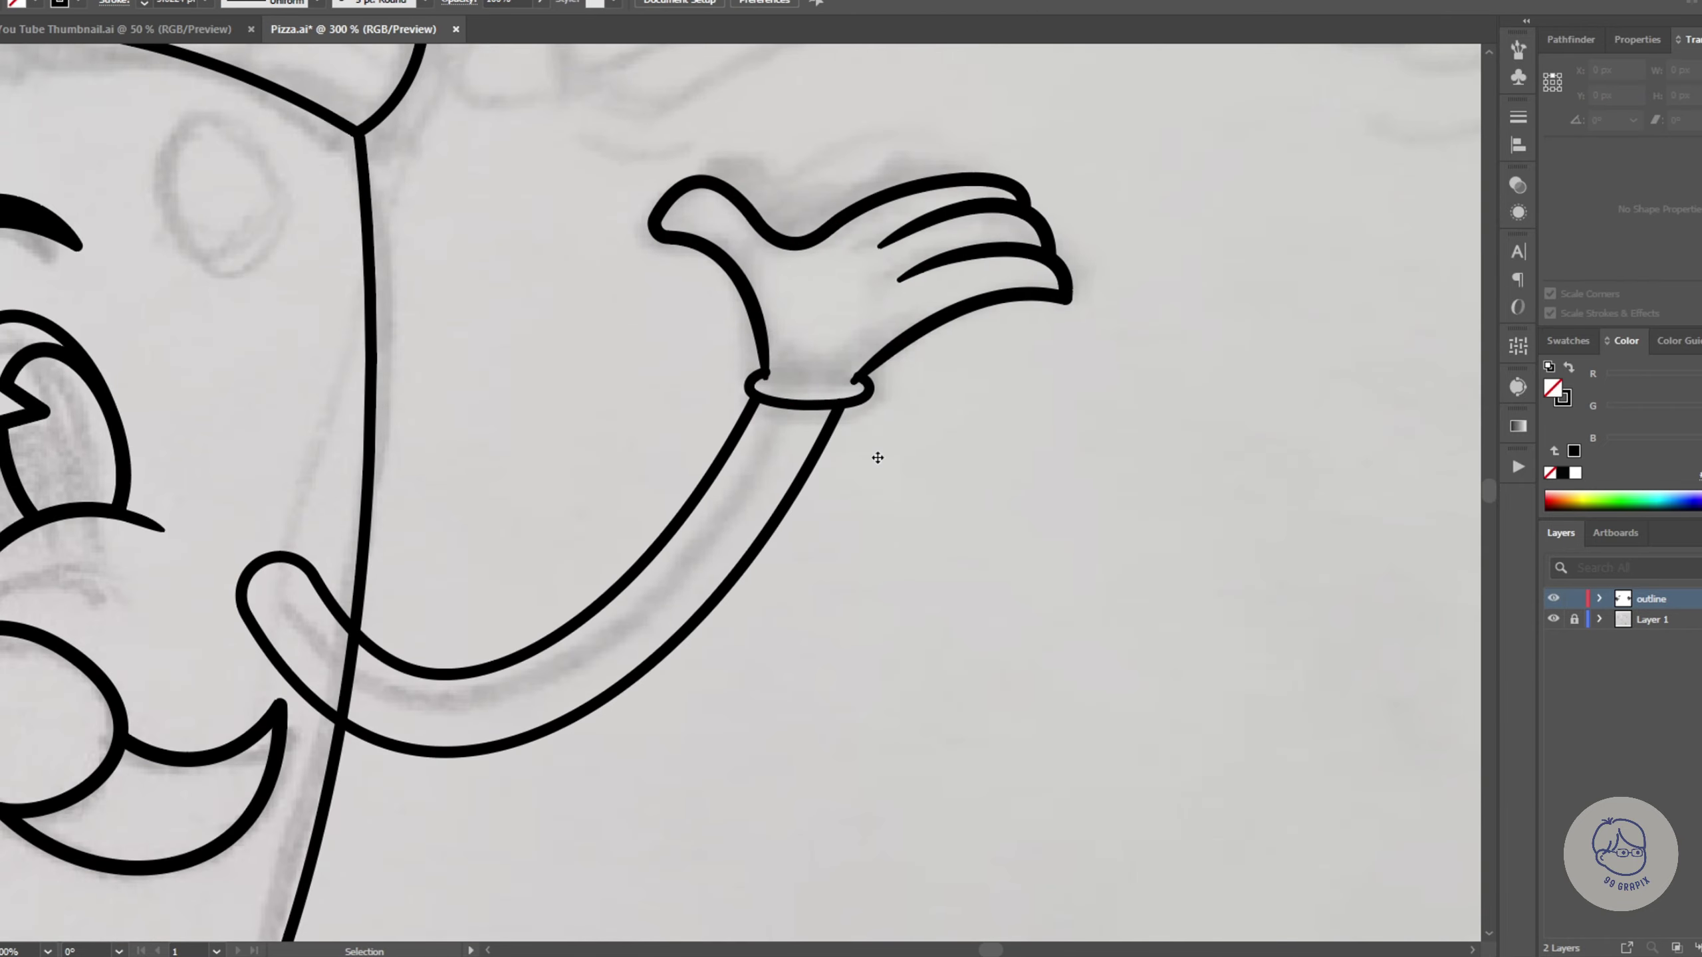
scroll(804, 470, up, 5)
key(a)
scroll(563, 451, up, 2)
drag(567, 449, 551, 449)
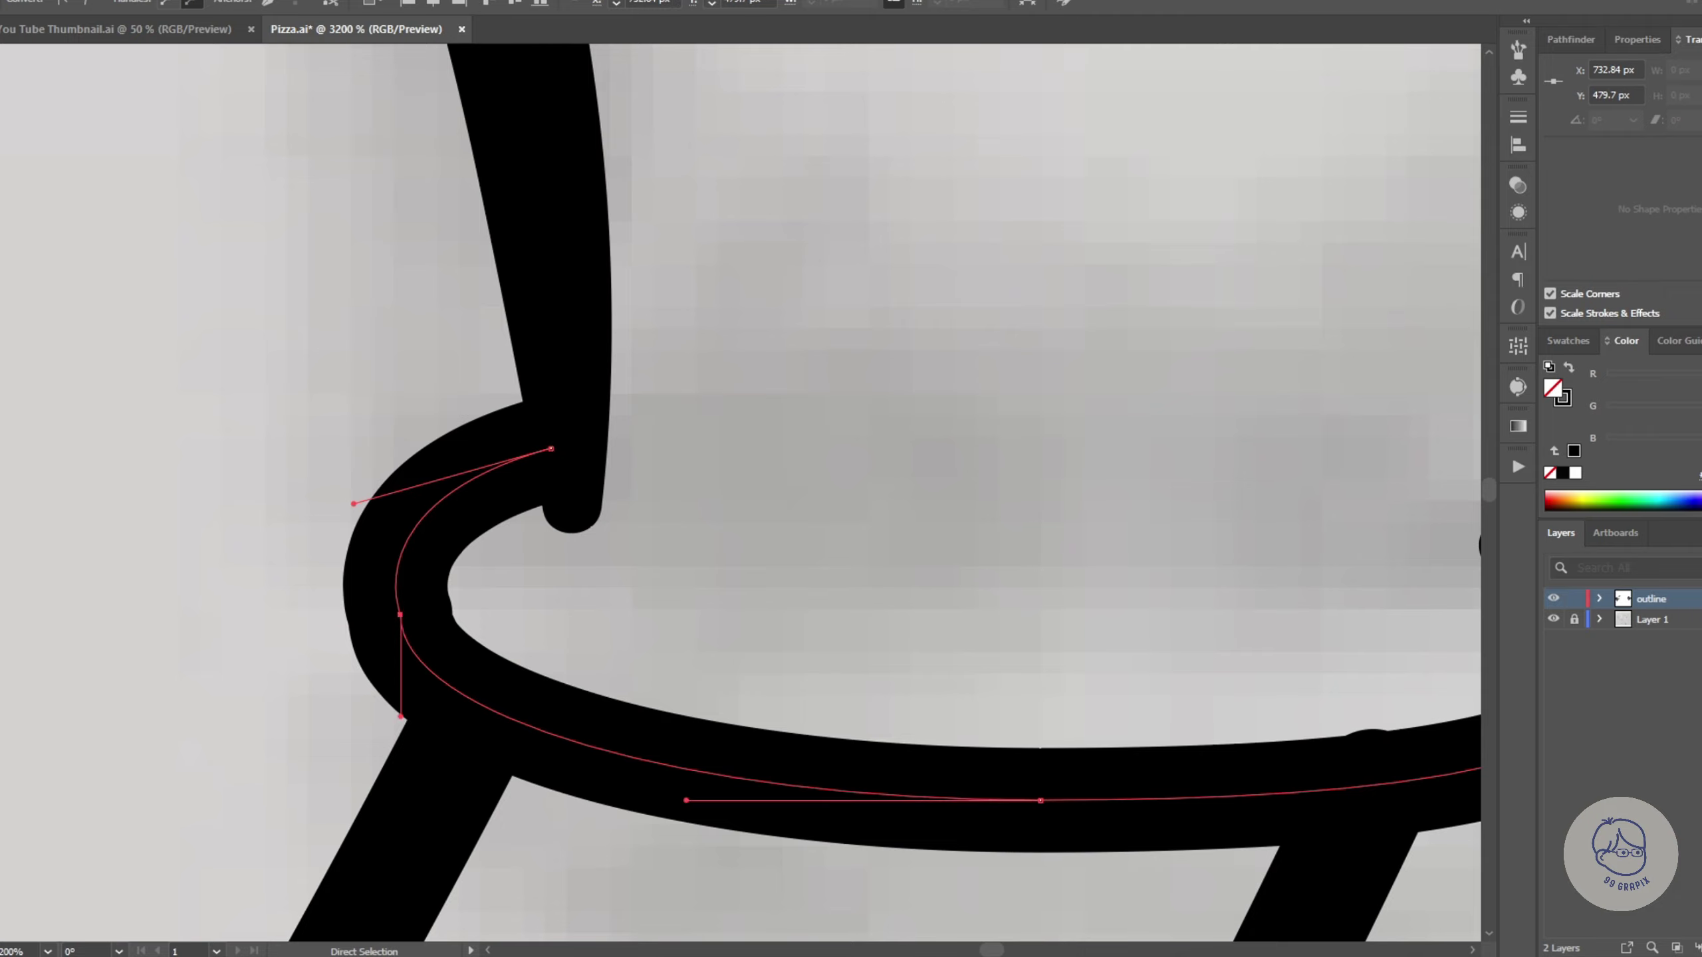
Step: Add a point on the cuff ring and reshape its end to meet the arm
key(shift+grave)
click(416, 507)
scroll(1019, 498, right, 7)
scroll(1098, 482, up, 2)
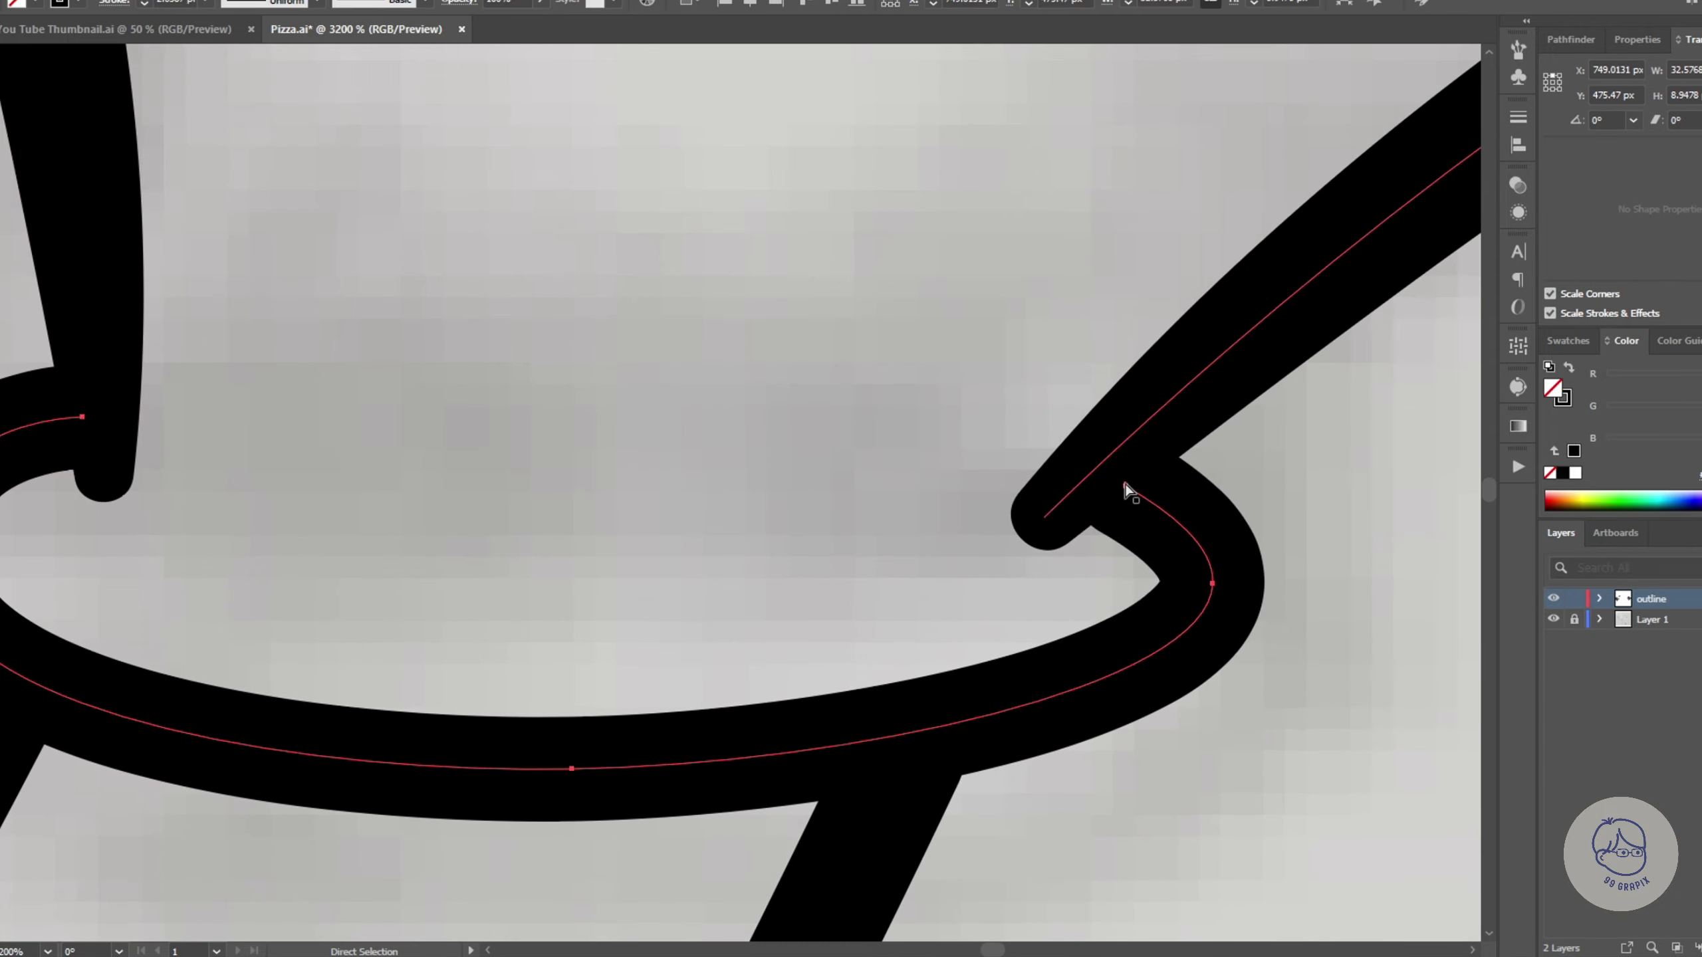
drag(1098, 469, 1109, 472)
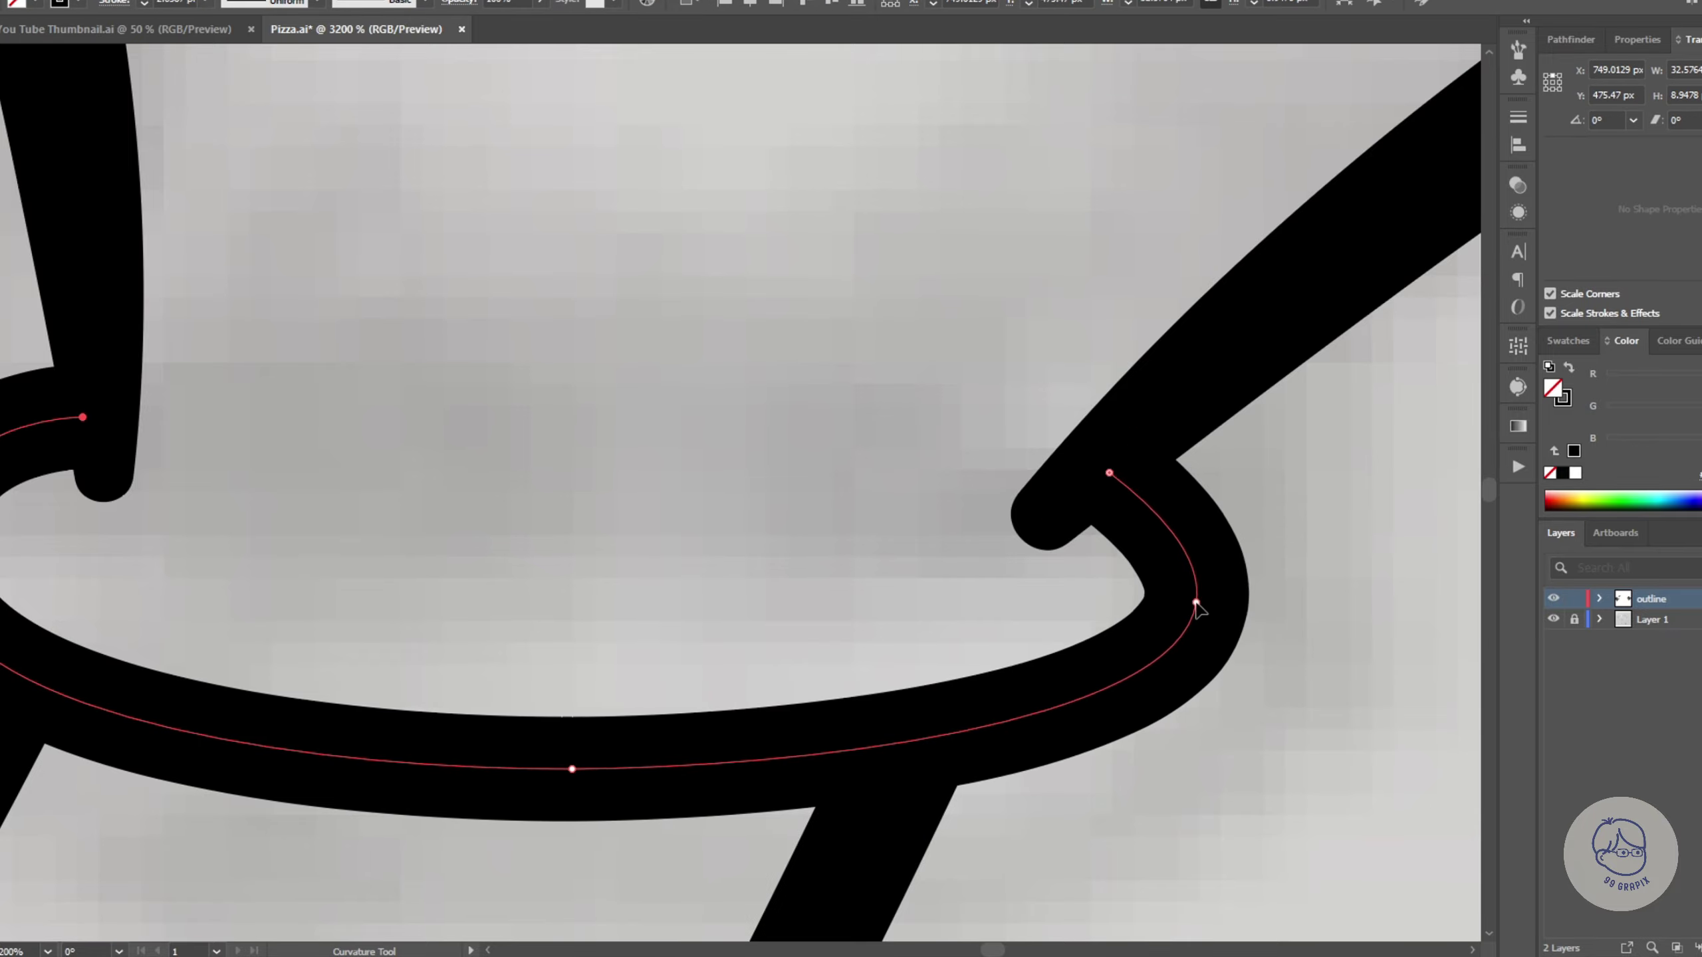
scroll(1196, 627, down, 5)
Step: Taper the fist's left outline end and top stroke end with the Width tool
key(shift+w)
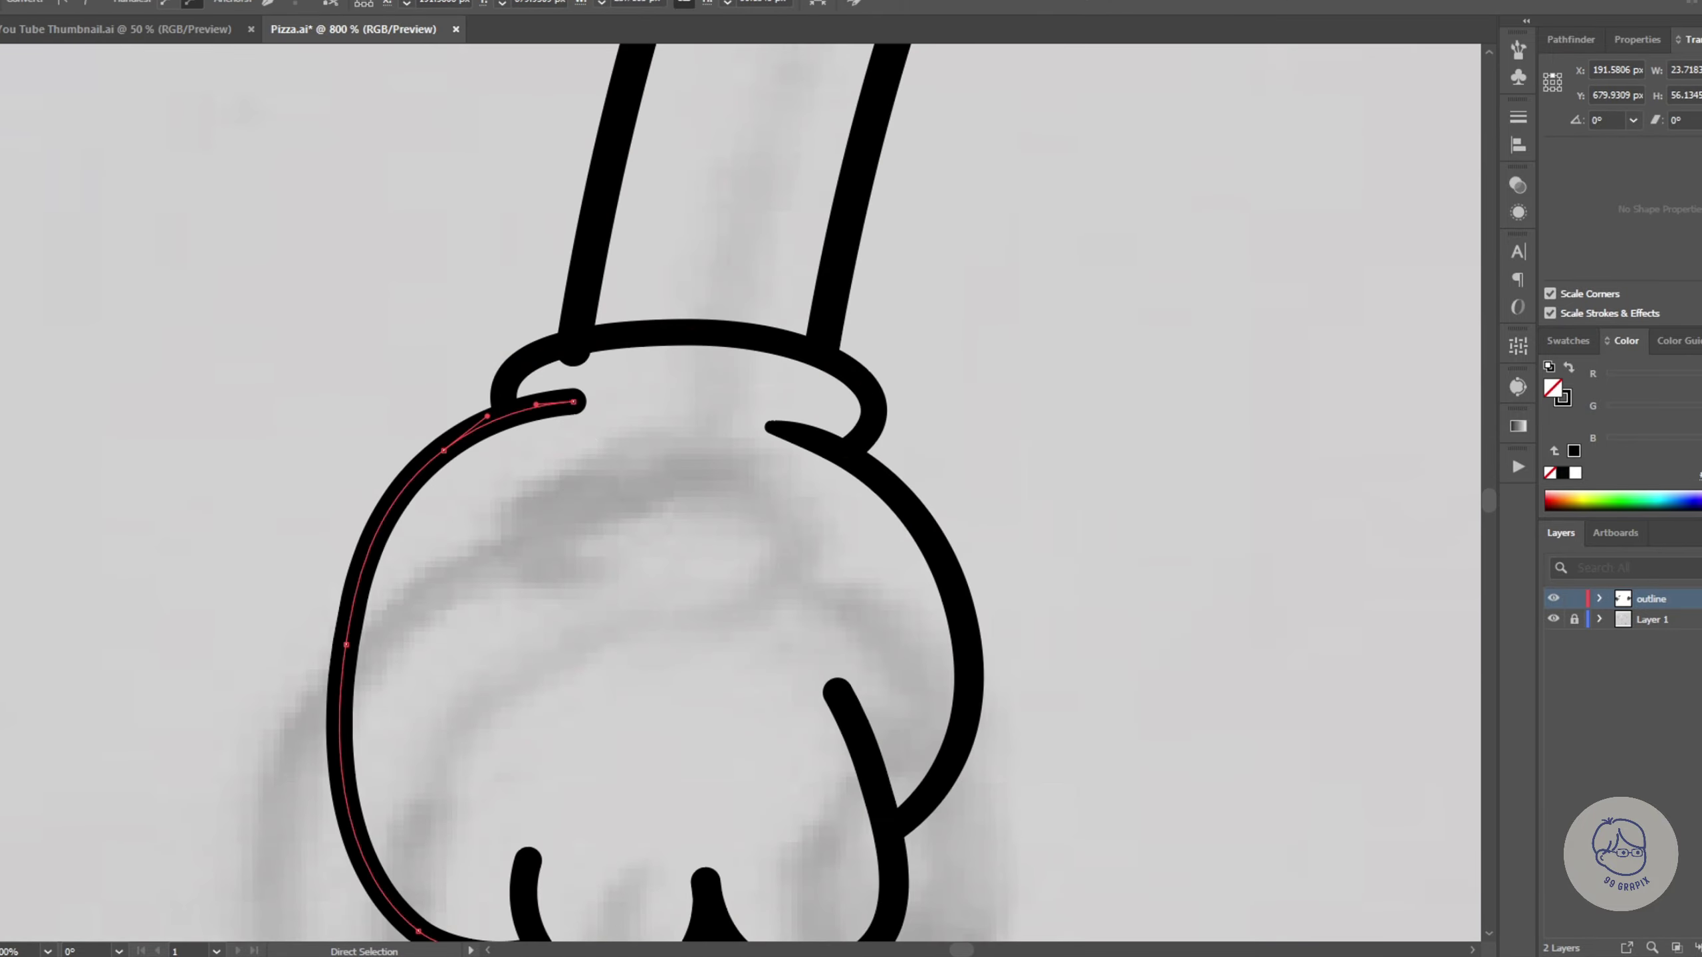
scroll(493, 363, up, 2)
drag(661, 442, 659, 435)
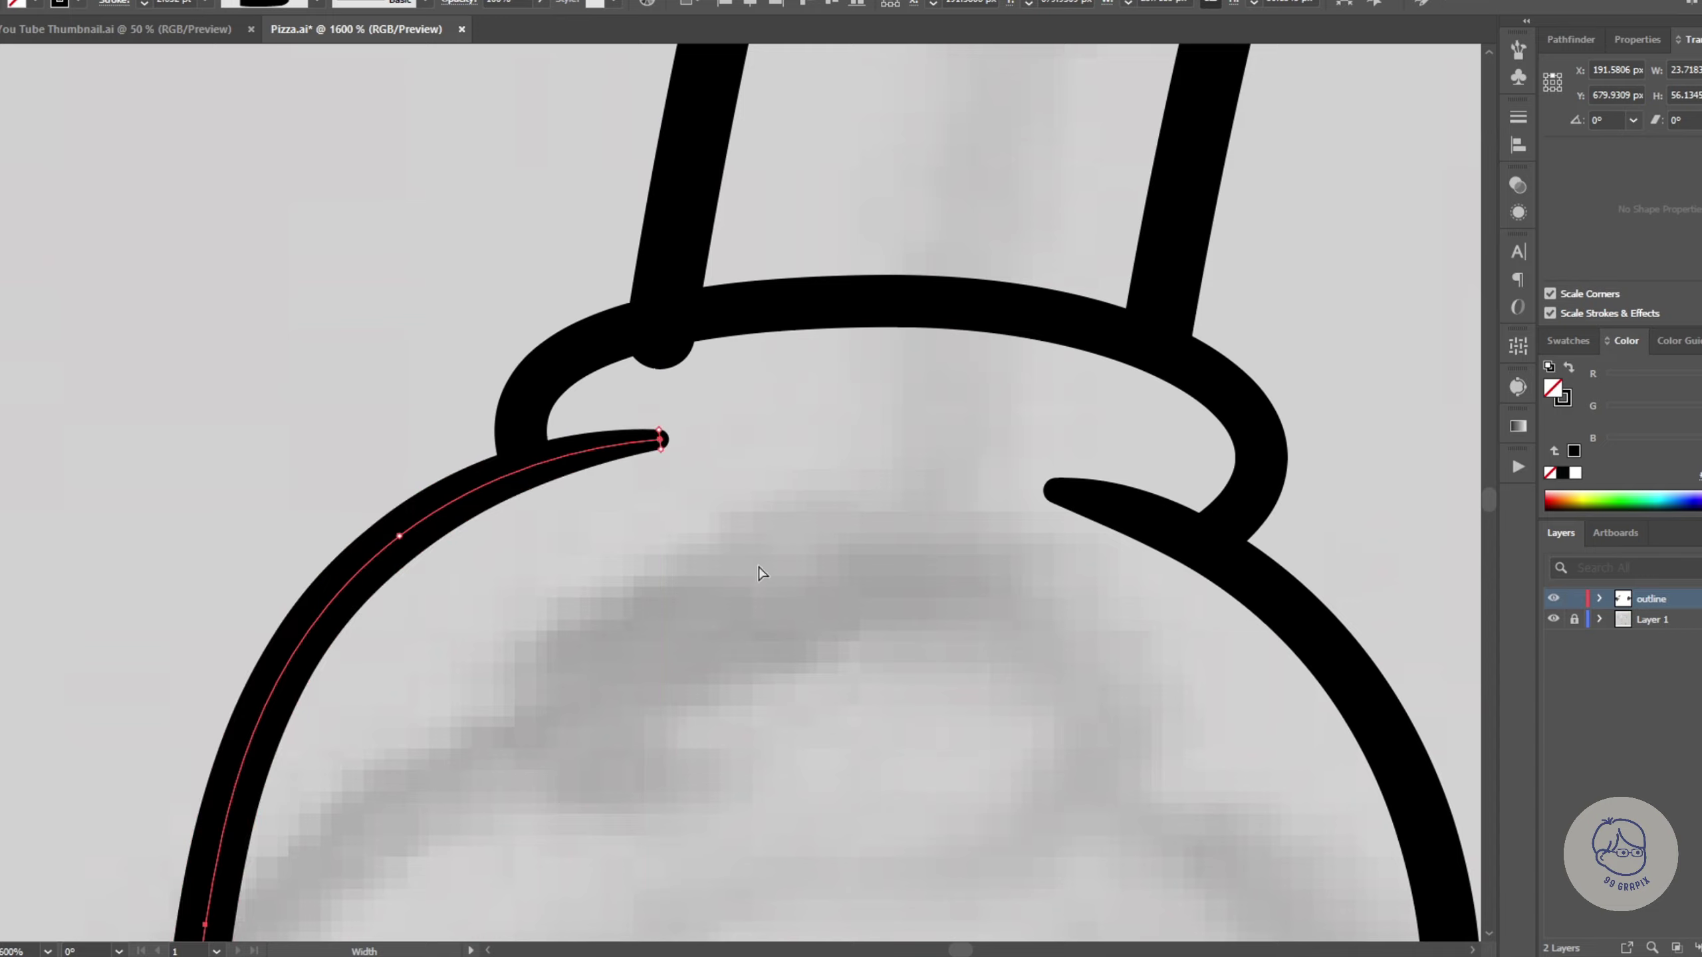
key(shift+w)
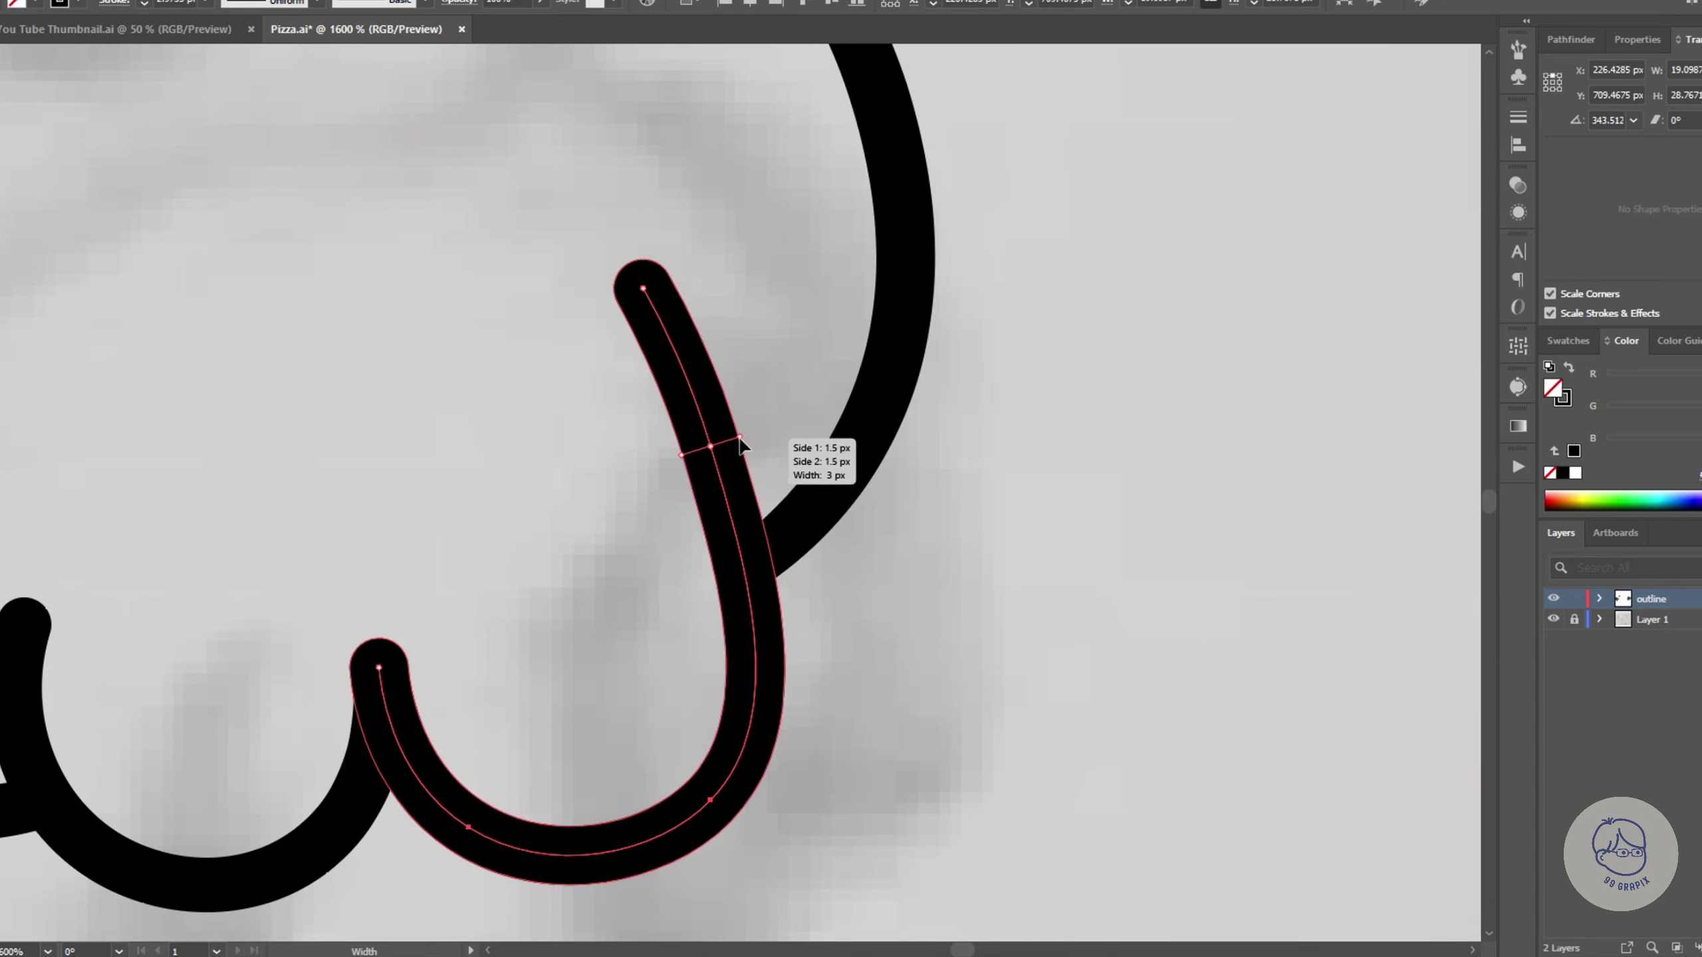
drag(664, 287, 646, 285)
scroll(550, 607, down, 3)
scroll(516, 577, down, 3)
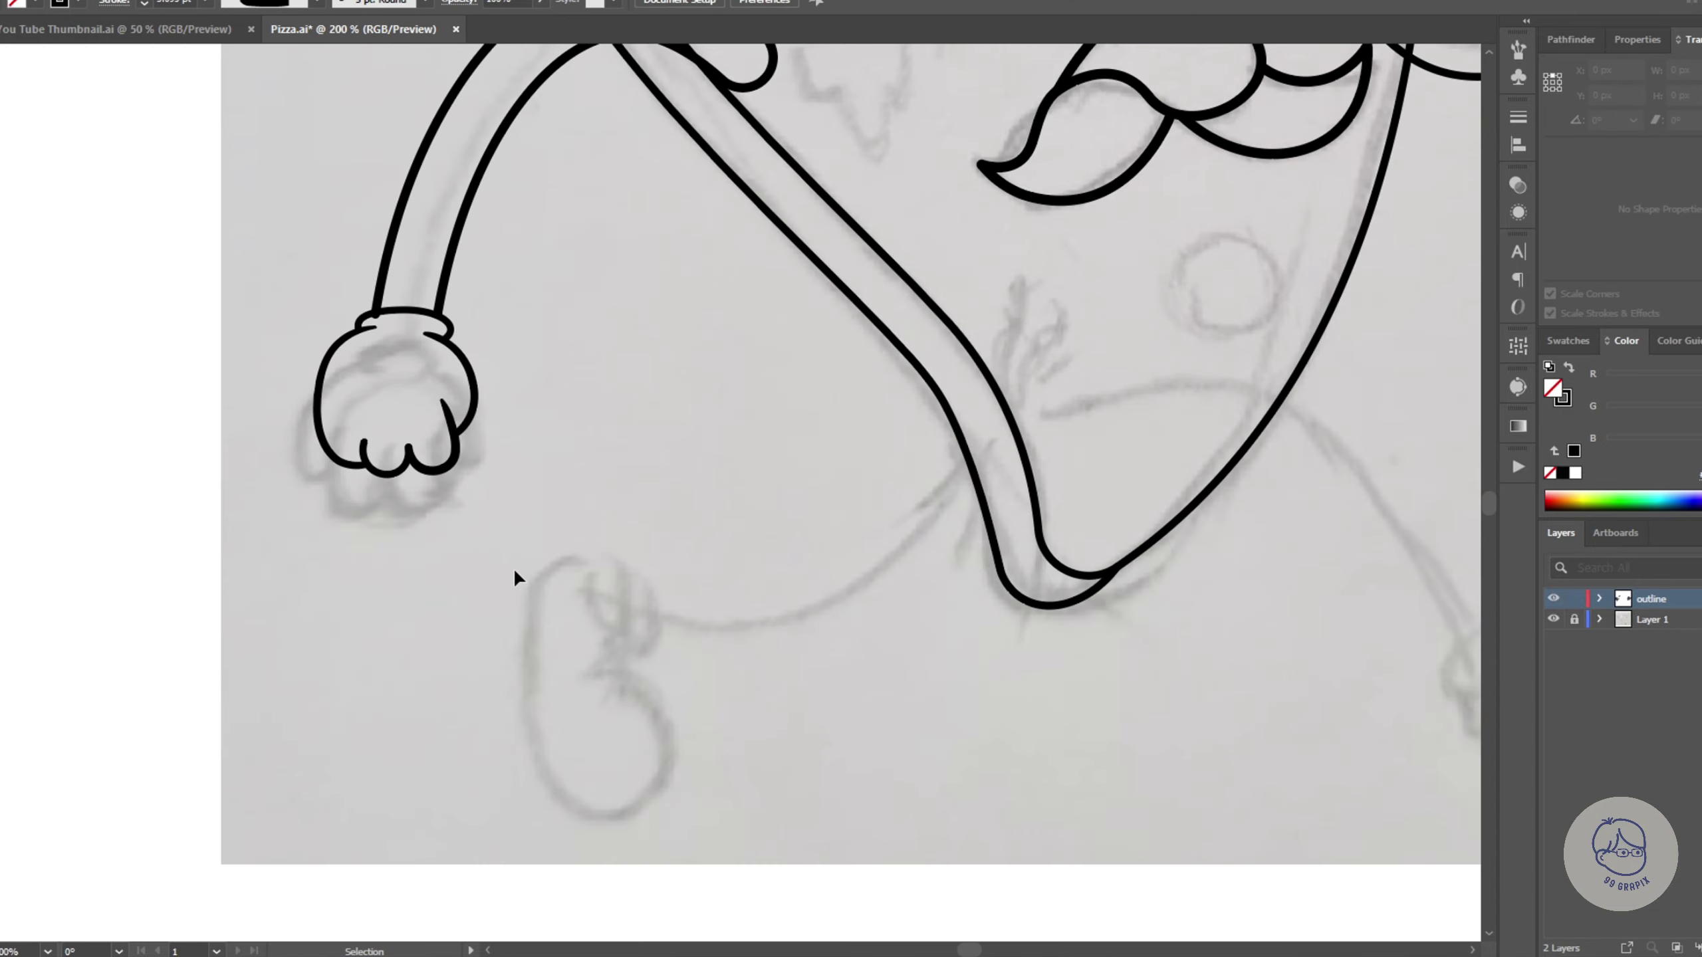
scroll(368, 449, up, 4)
Step: Select the fist's knuckle curve, then add a point where the arm meets the cuff
click(365, 451)
key(a)
scroll(360, 436, up, 2)
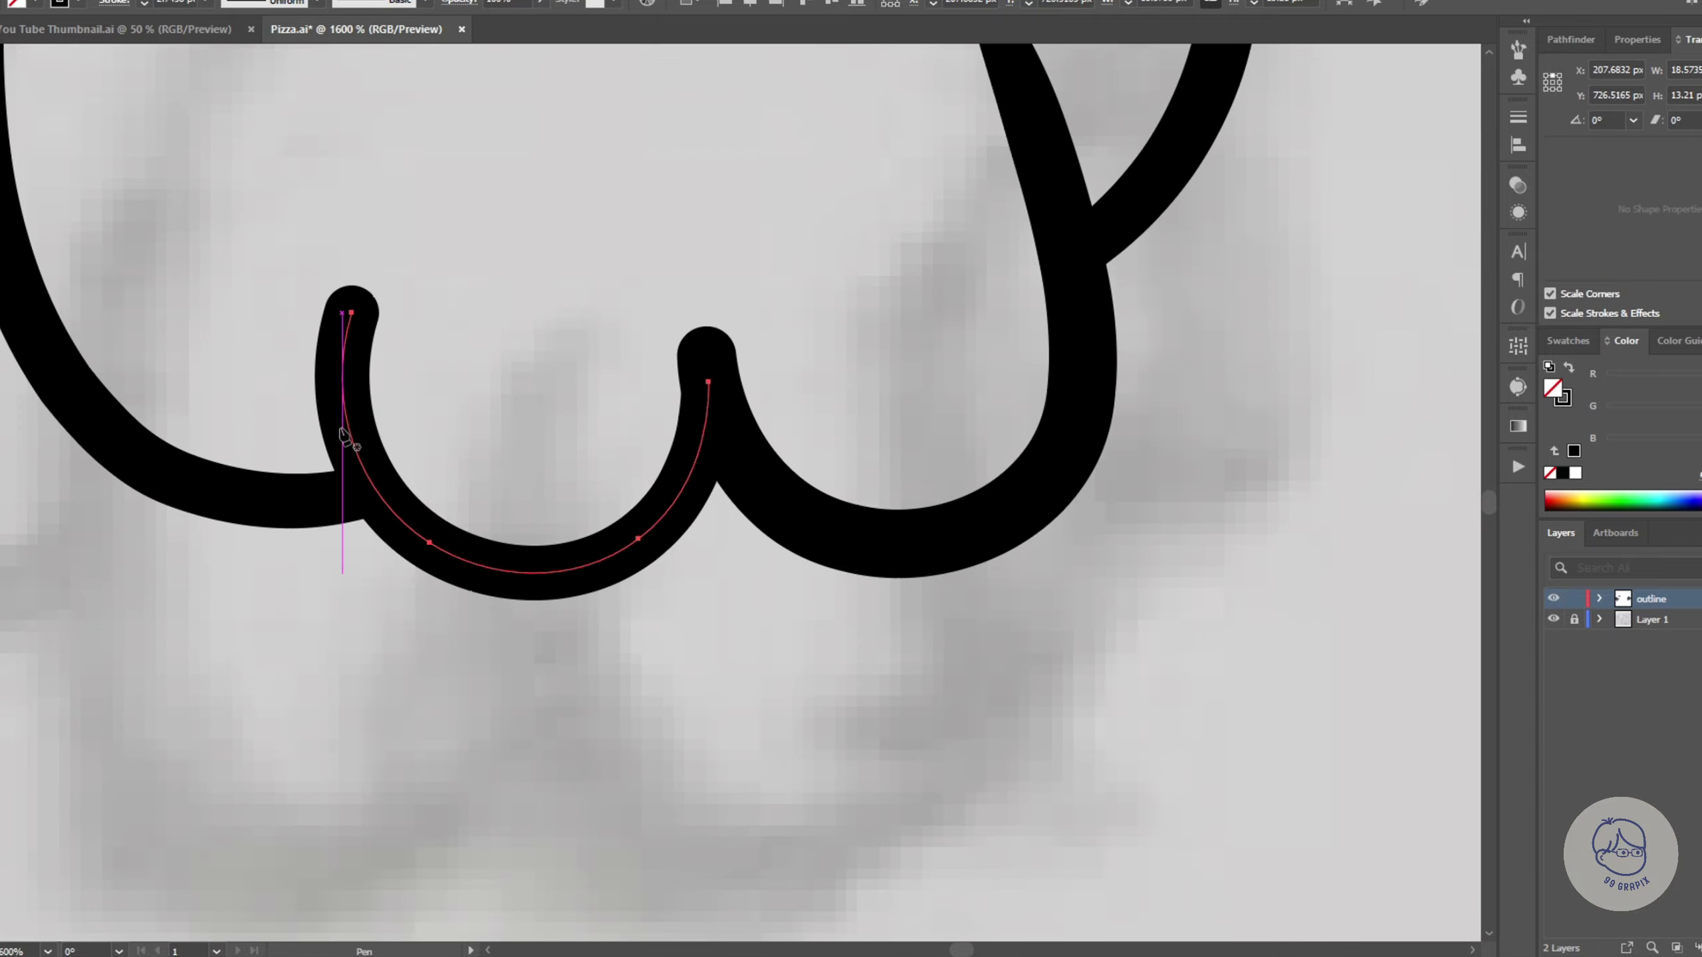
scroll(364, 327, down, 3)
scroll(615, 554, up, 3)
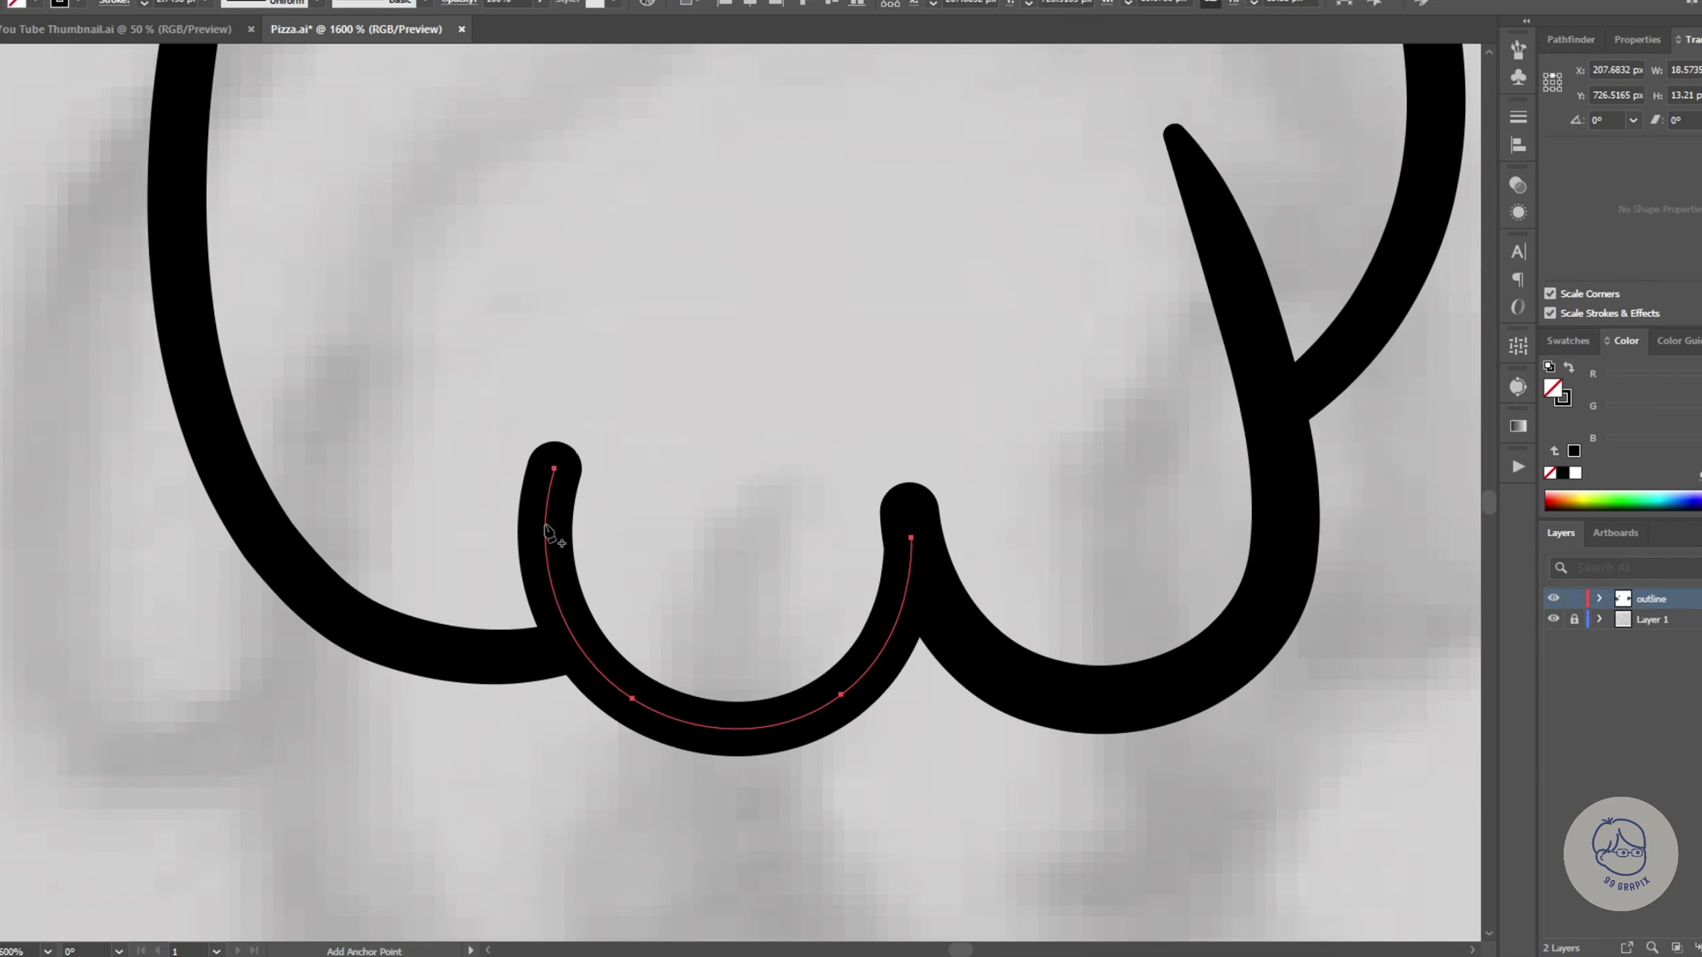
ctrl+click(699, 486)
scroll(661, 626, down, 3)
scroll(273, 616, up, 3)
ctrl+click(300, 575)
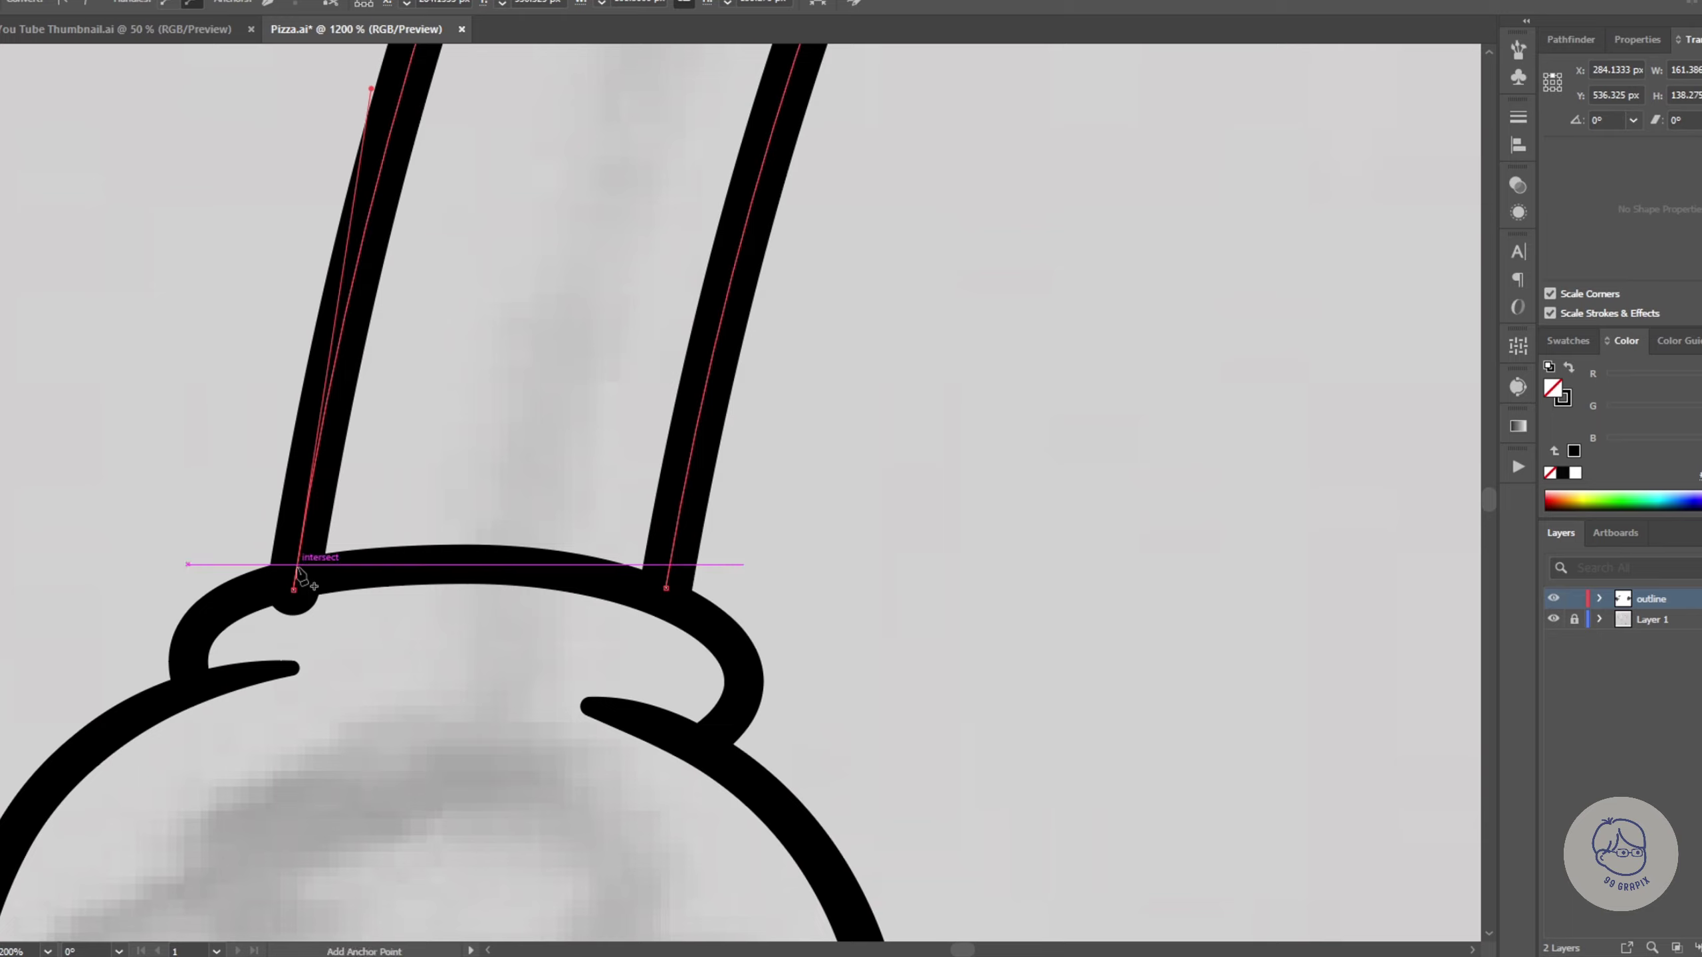
scroll(670, 537, down, 8)
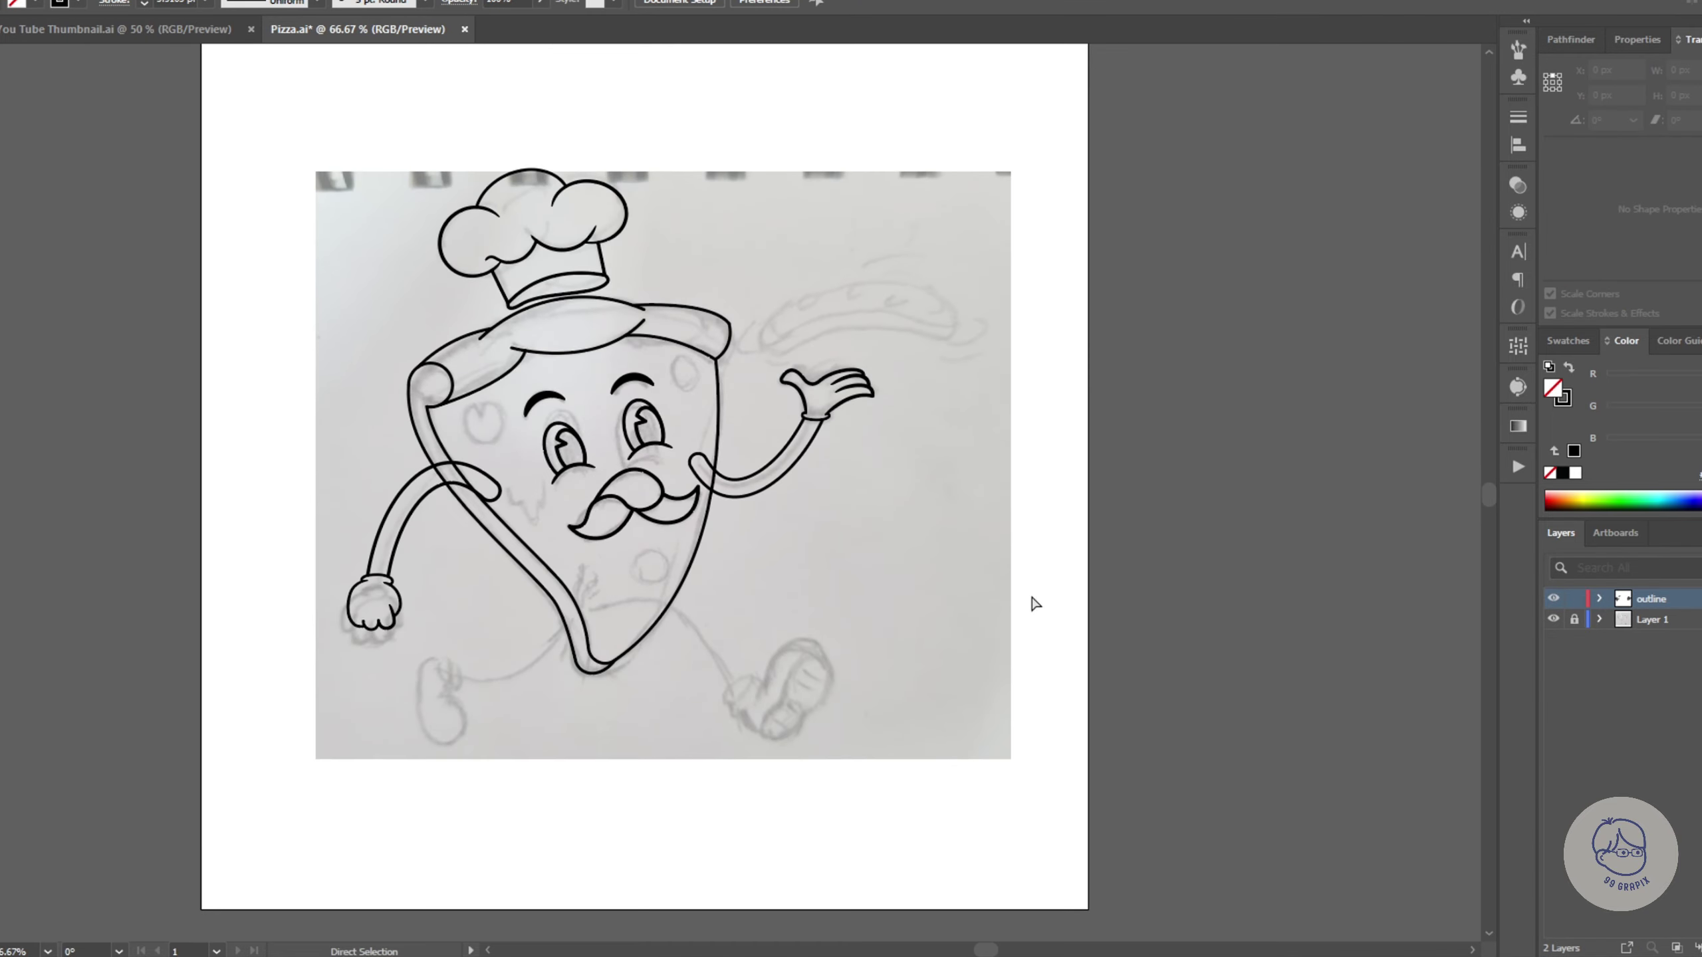
scroll(697, 660, up, 1)
Step: Draw the first leg curve, give it a heavy stroke, and expand it into a shape
key(p)
drag(810, 860, 814, 866)
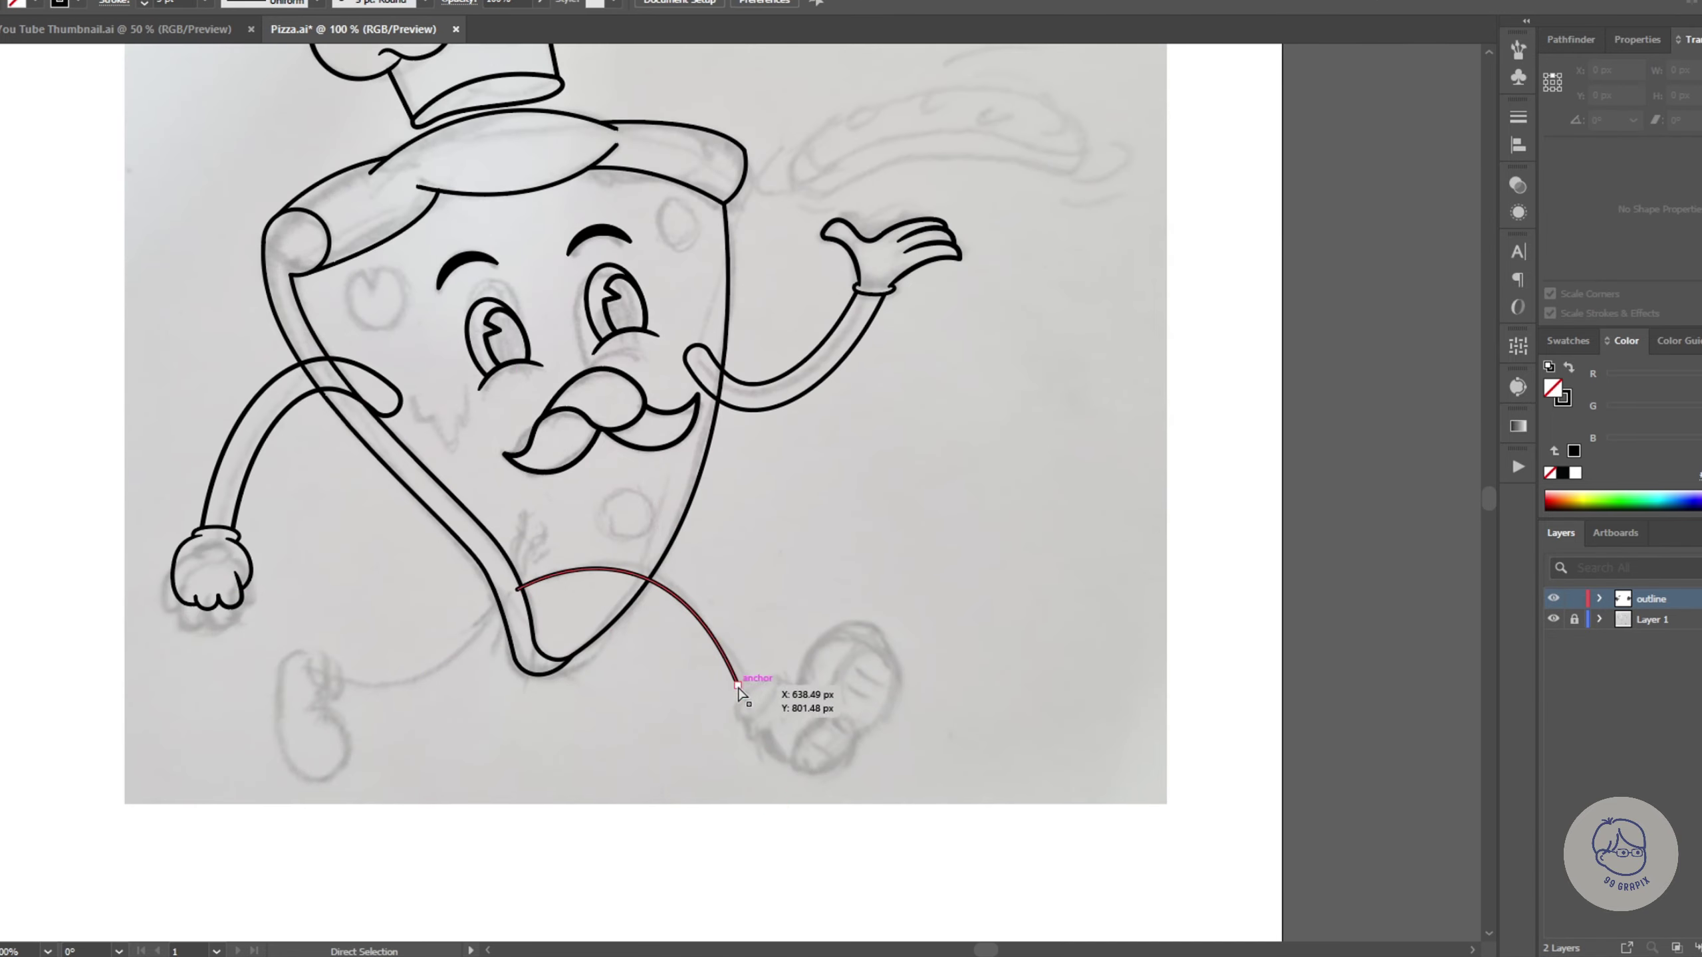
ctrl+click(700, 617)
click(143, 4)
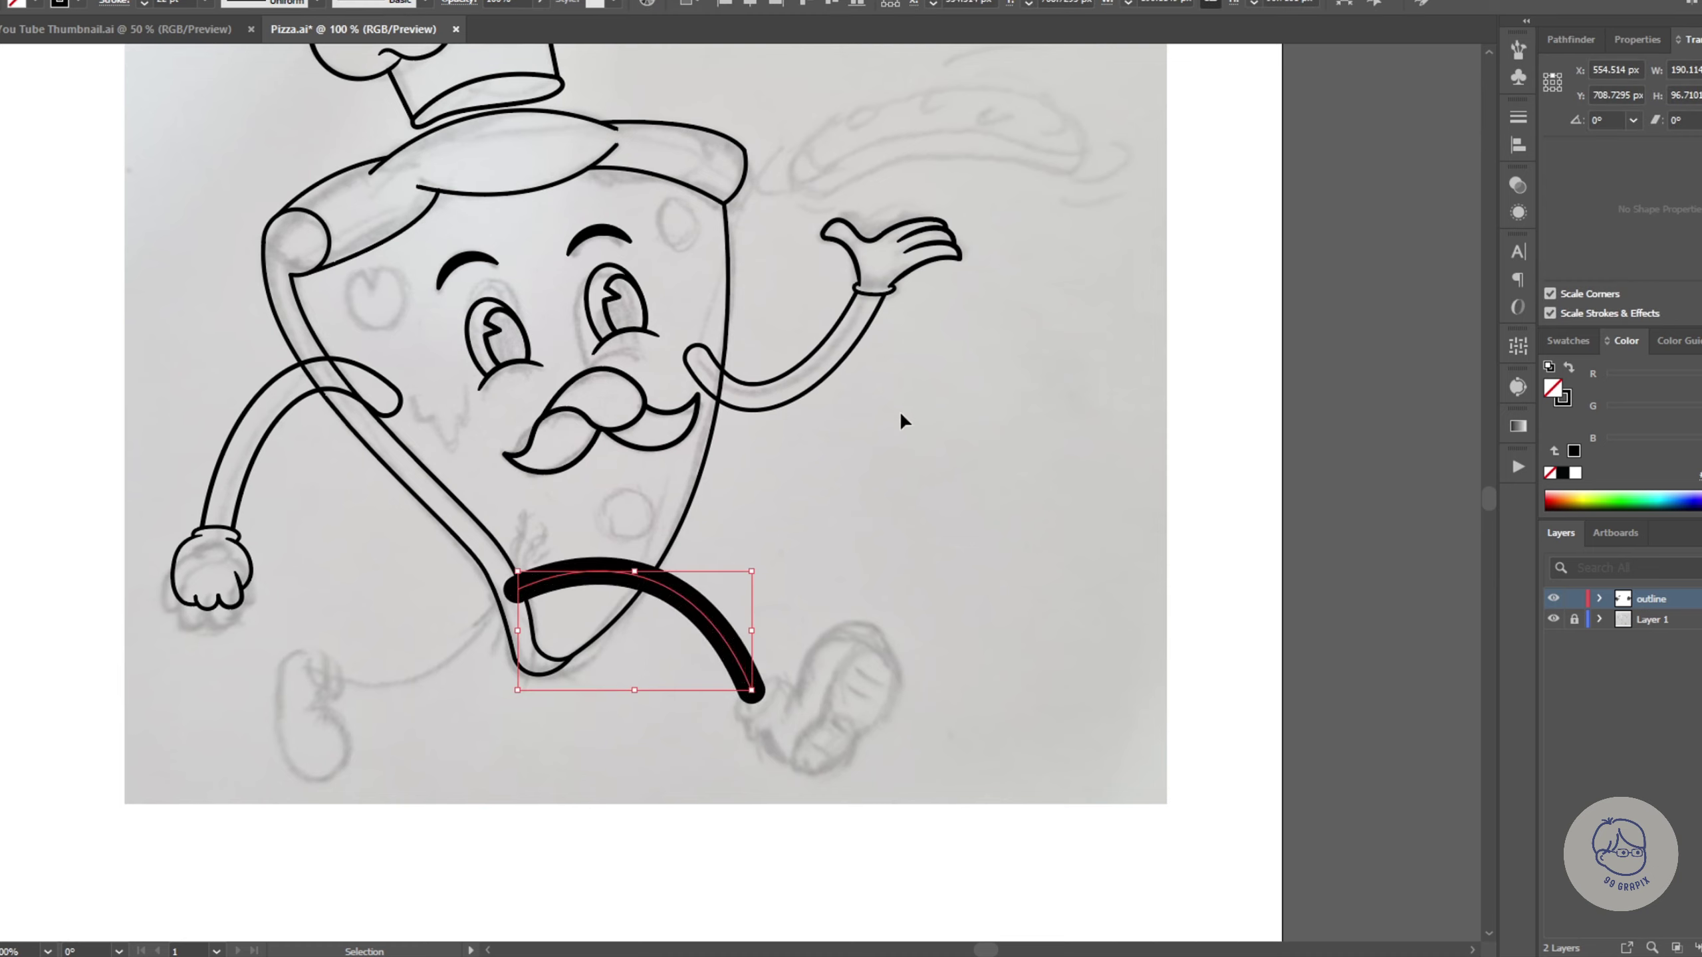
click(819, 577)
key(i)
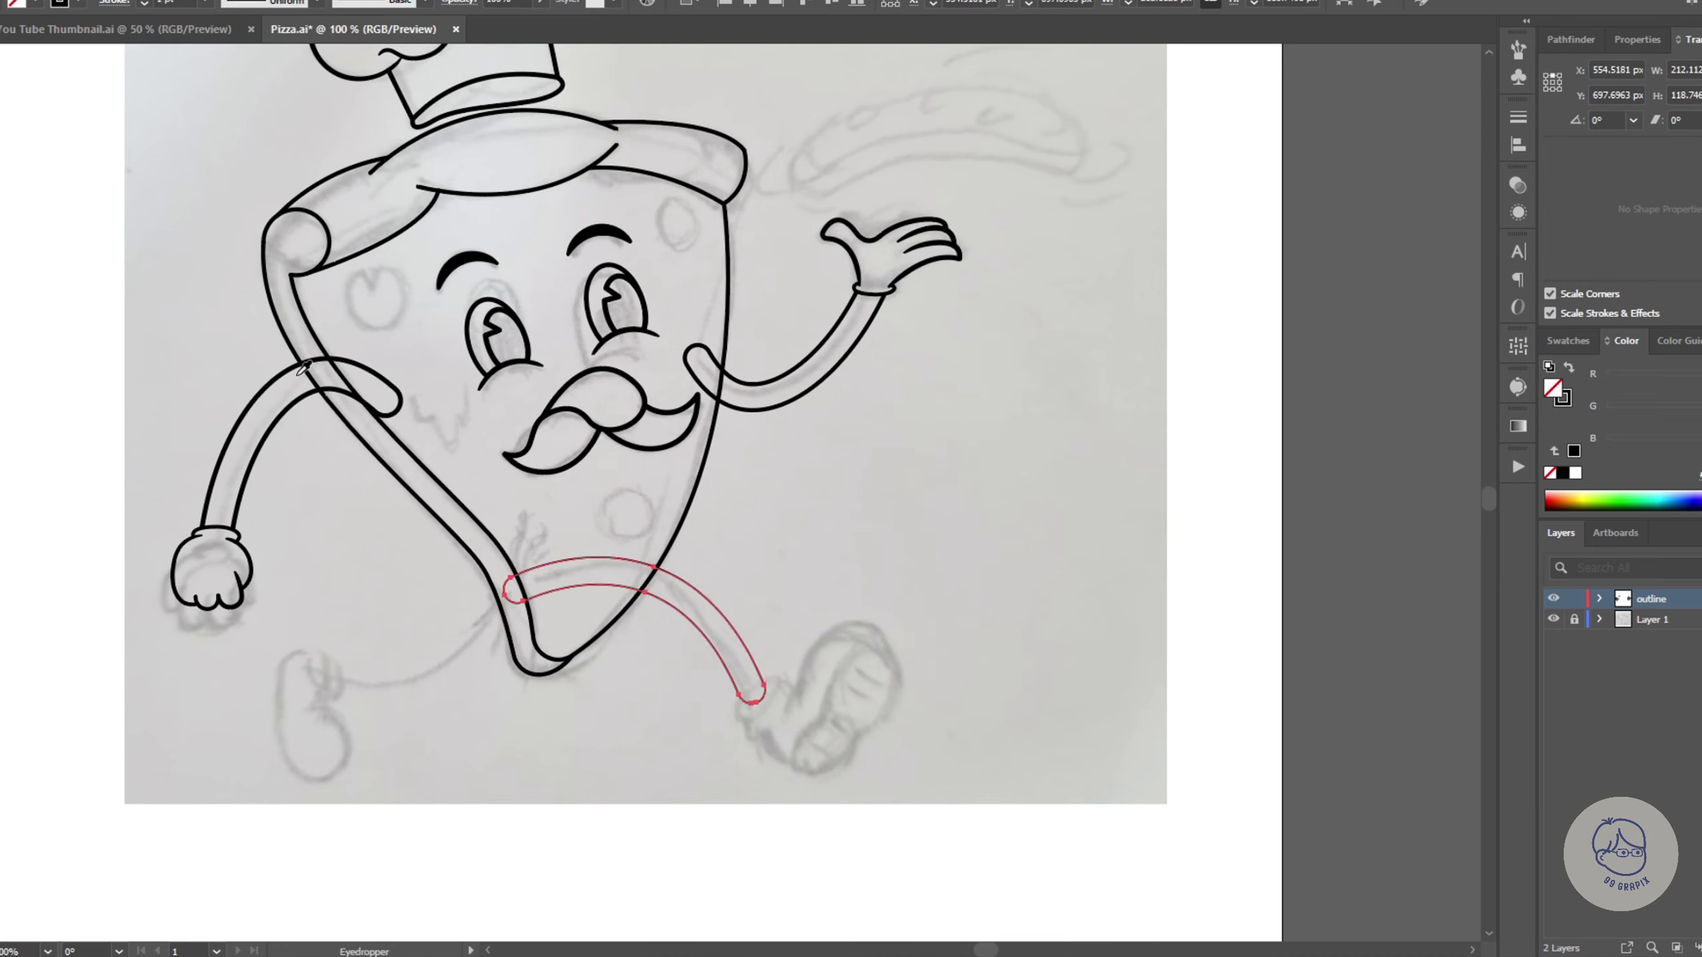
Step: Rotate a copy of the leg toward the lower left as the second leg
click(880, 588)
click(670, 583)
drag(670, 583, 505, 612)
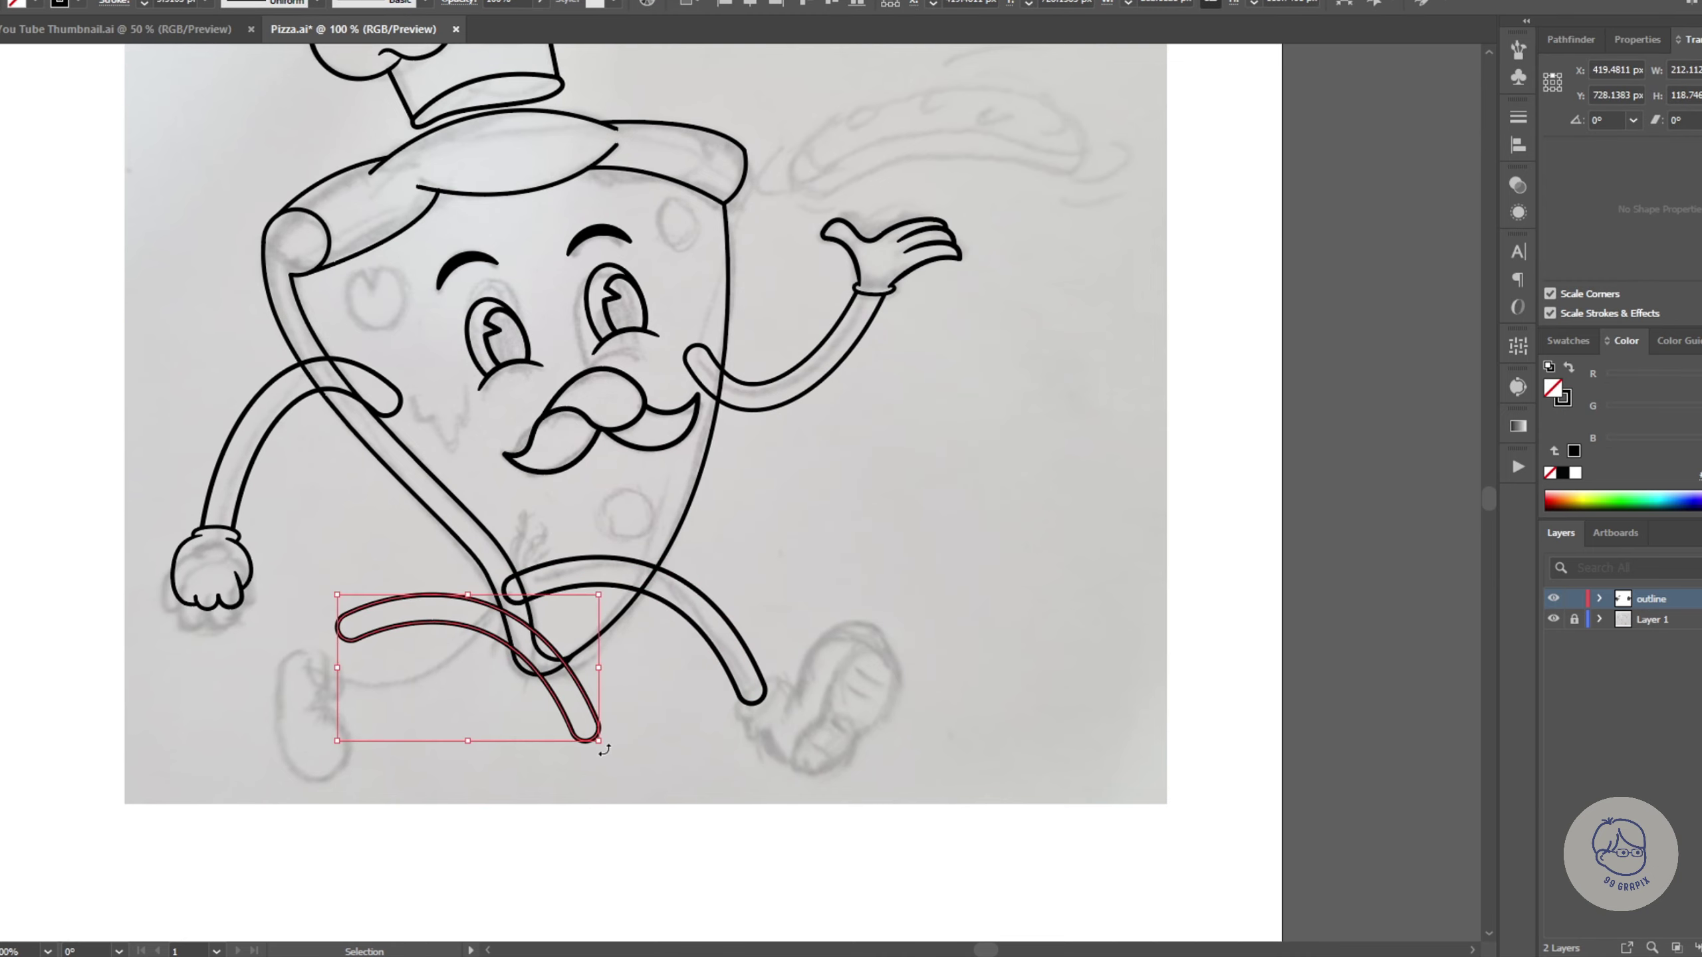
mouse_move(606, 734)
mouse_down()
mouse_move(501, 725)
mouse_move(475, 661)
mouse_up()
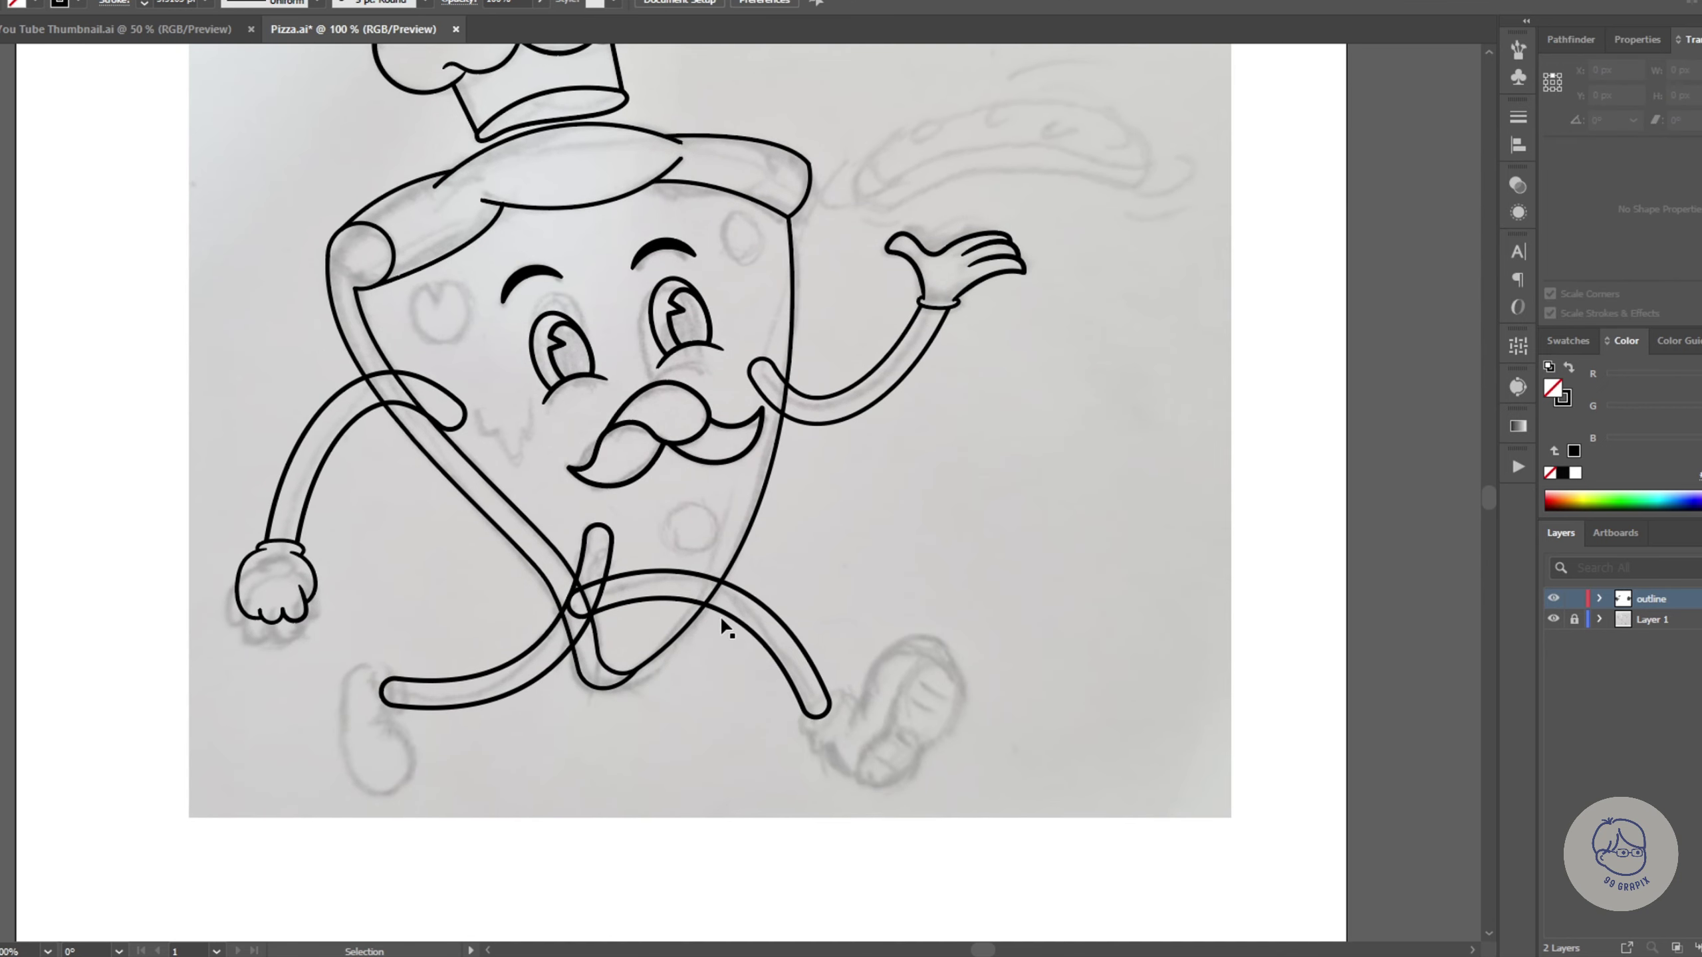
Step: Select the legs with the body outline and trim their overlaps using Shape Builder
click(766, 633)
key(ctrl+=)
key(a)
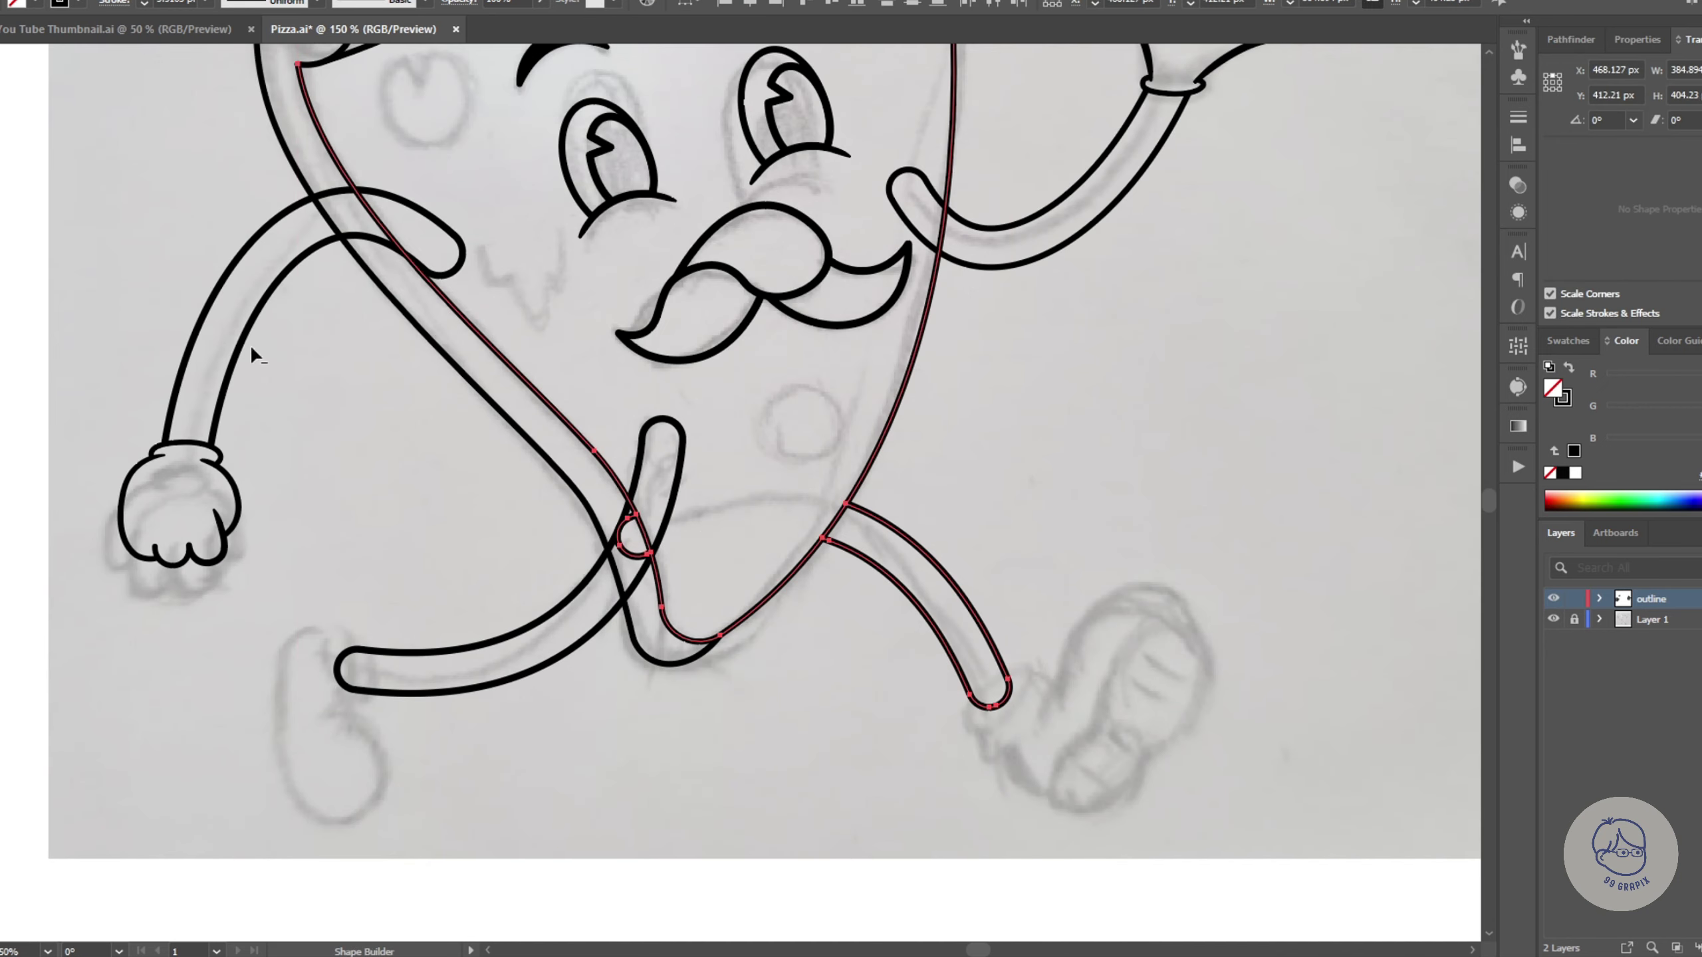
key(shift+m)
key(v)
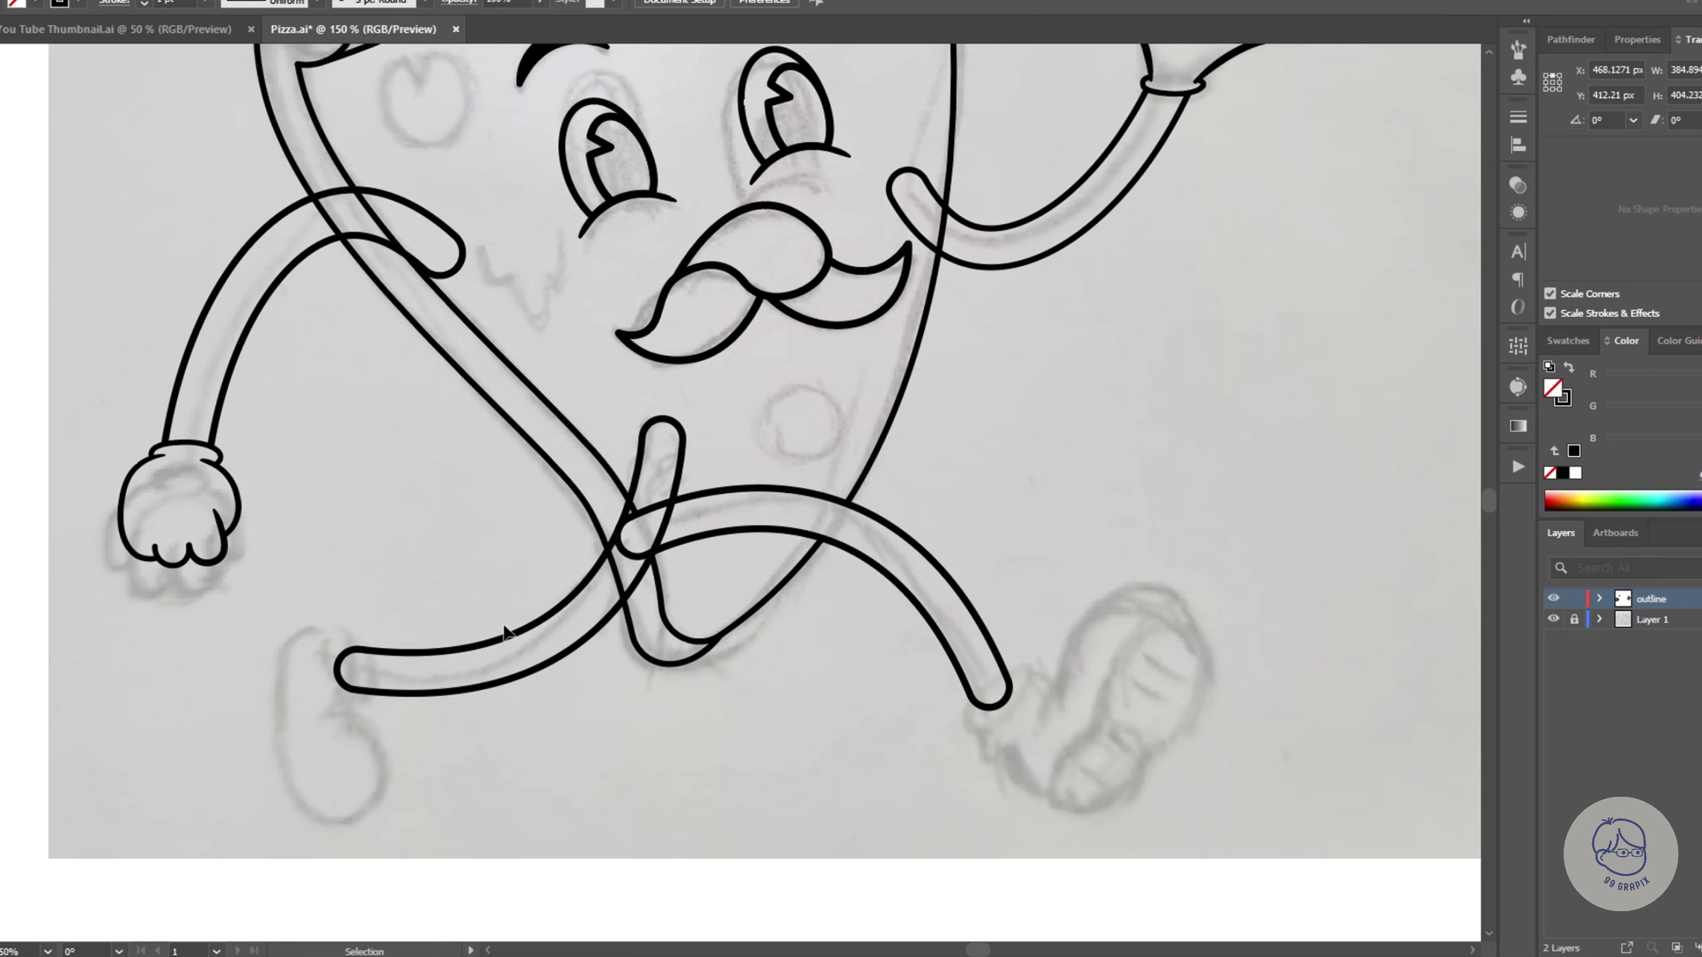
click(600, 472)
scroll(670, 469, up, 5)
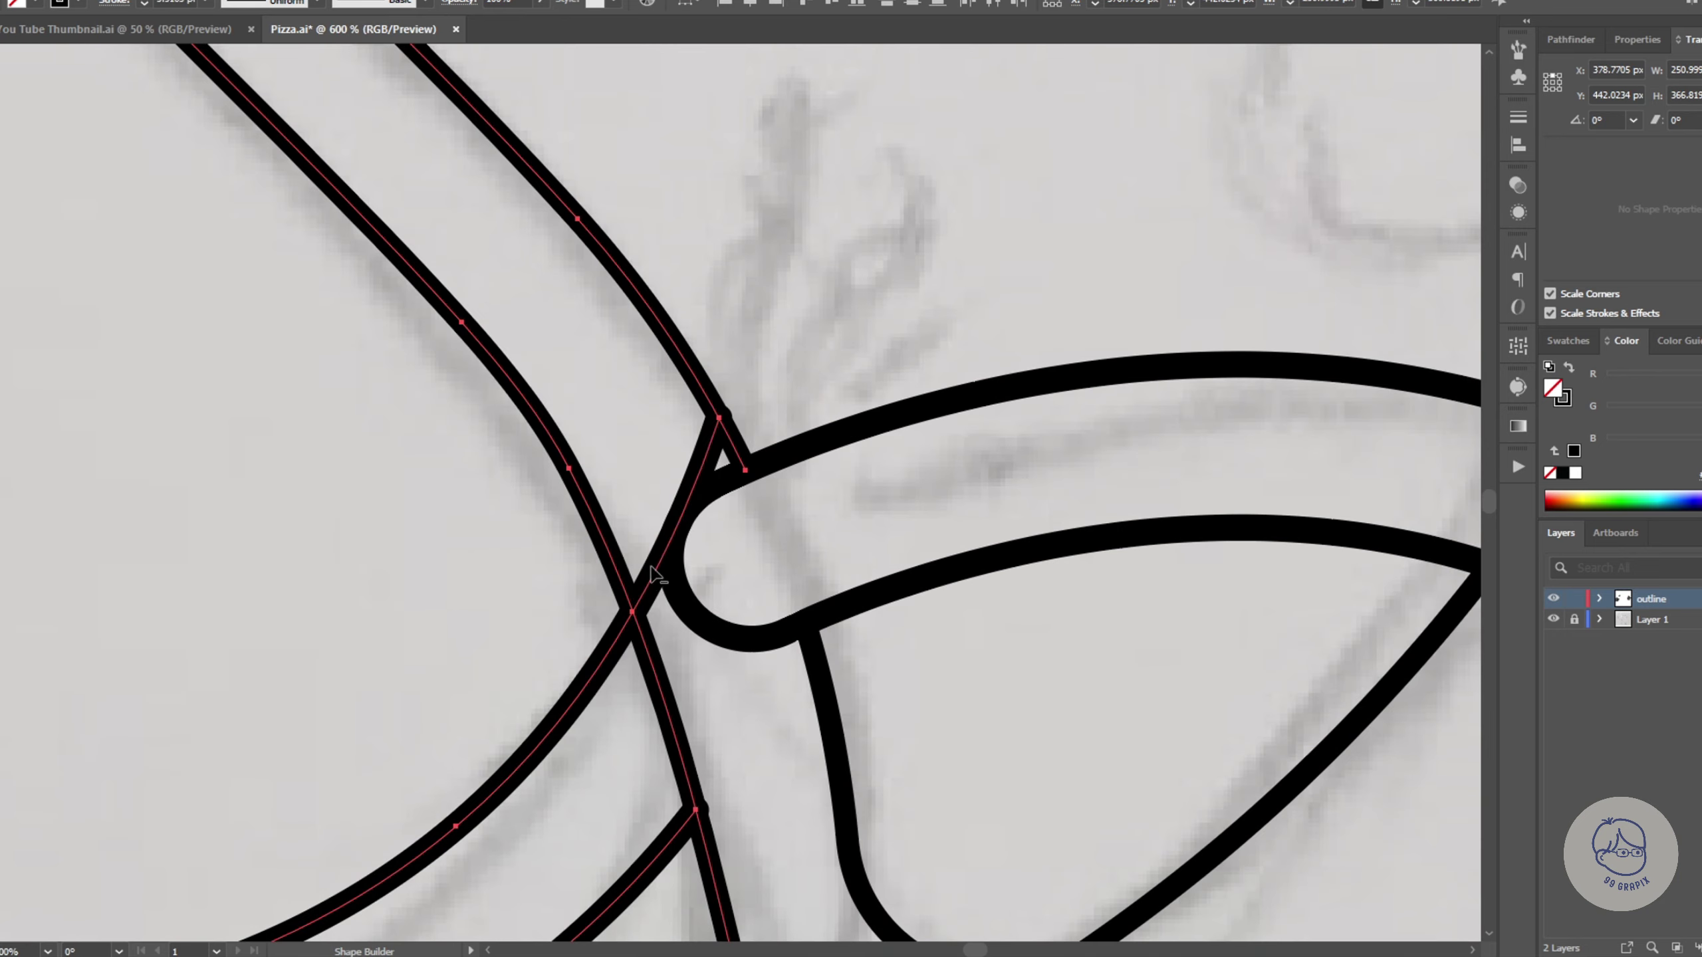
scroll(670, 469, down, 8)
click(898, 591)
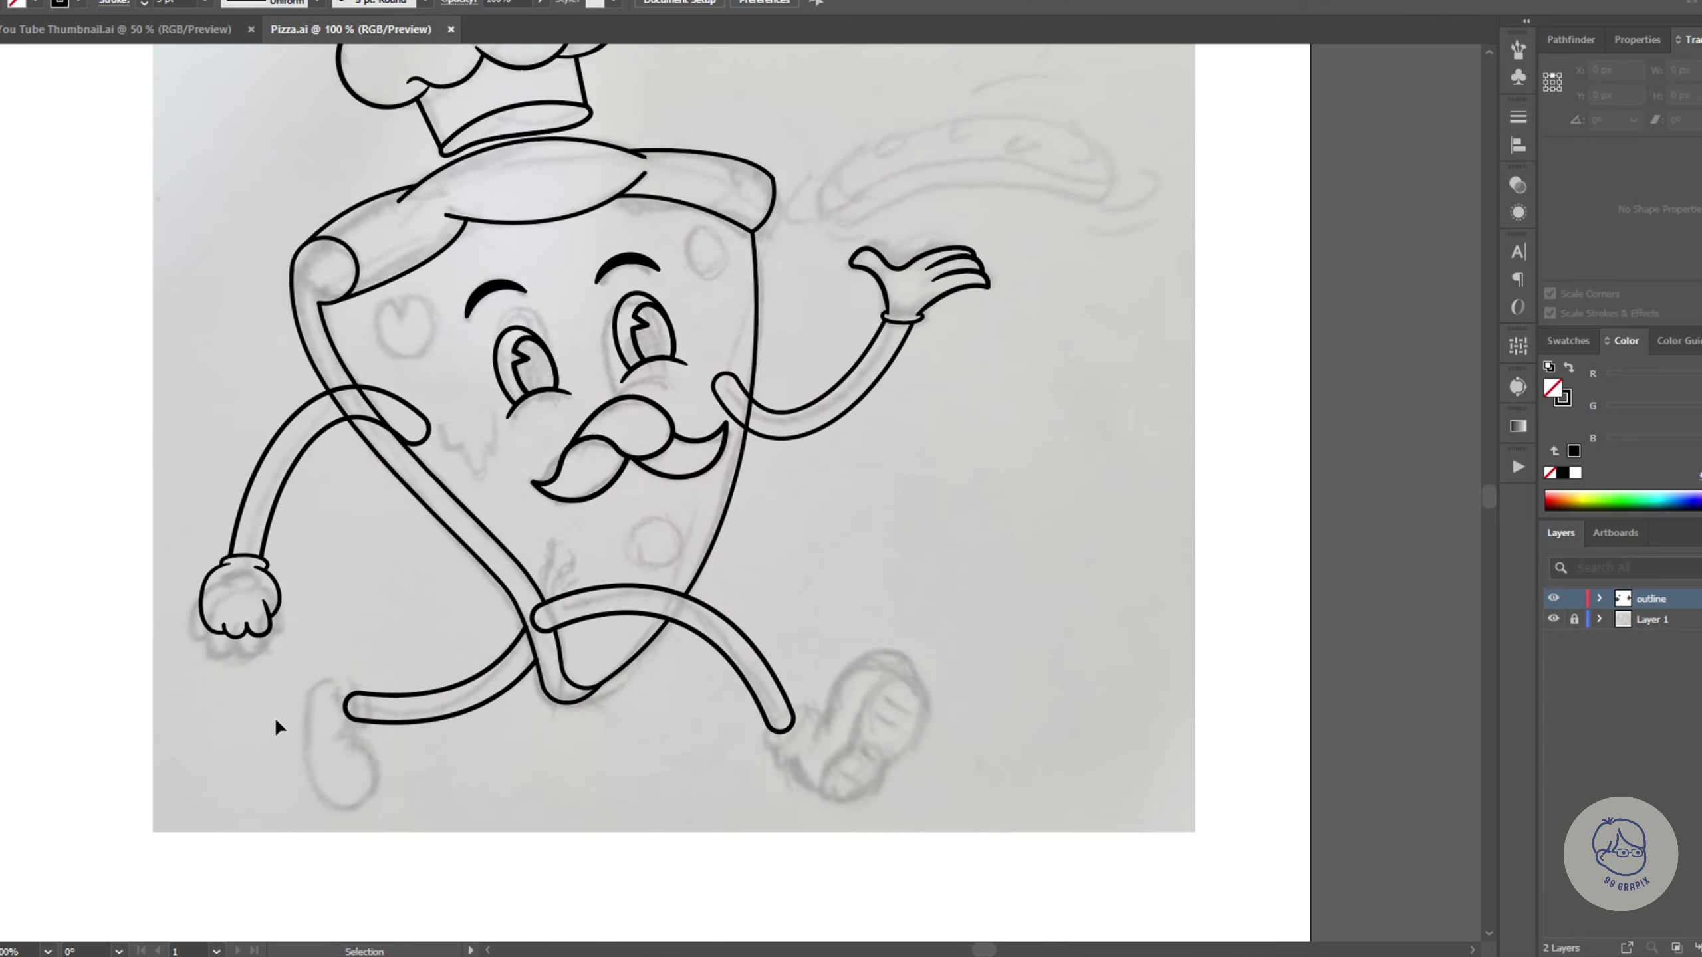
scroll(666, 731, up, 1)
Step: Draw a wider ankle ring and a closed shoe outline at the leg's end
key(v)
mouse_move(404, 643)
mouse_down()
mouse_move(420, 648)
mouse_move(391, 614)
mouse_up()
key(p)
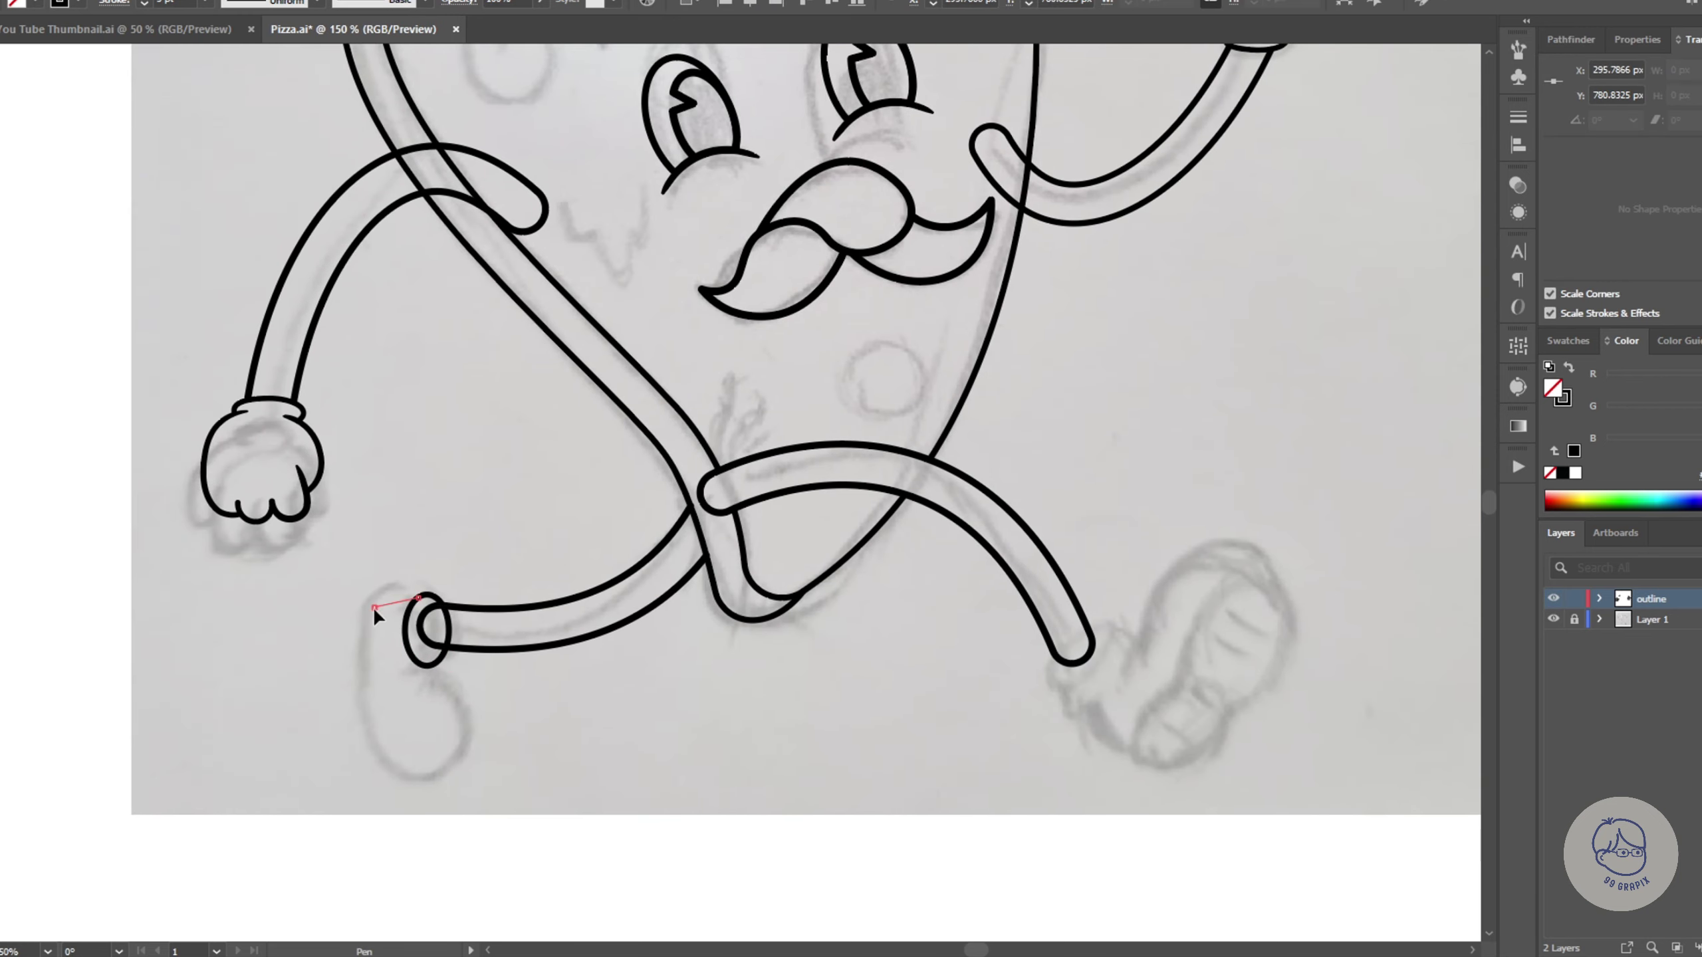
click(367, 634)
drag(419, 780, 497, 803)
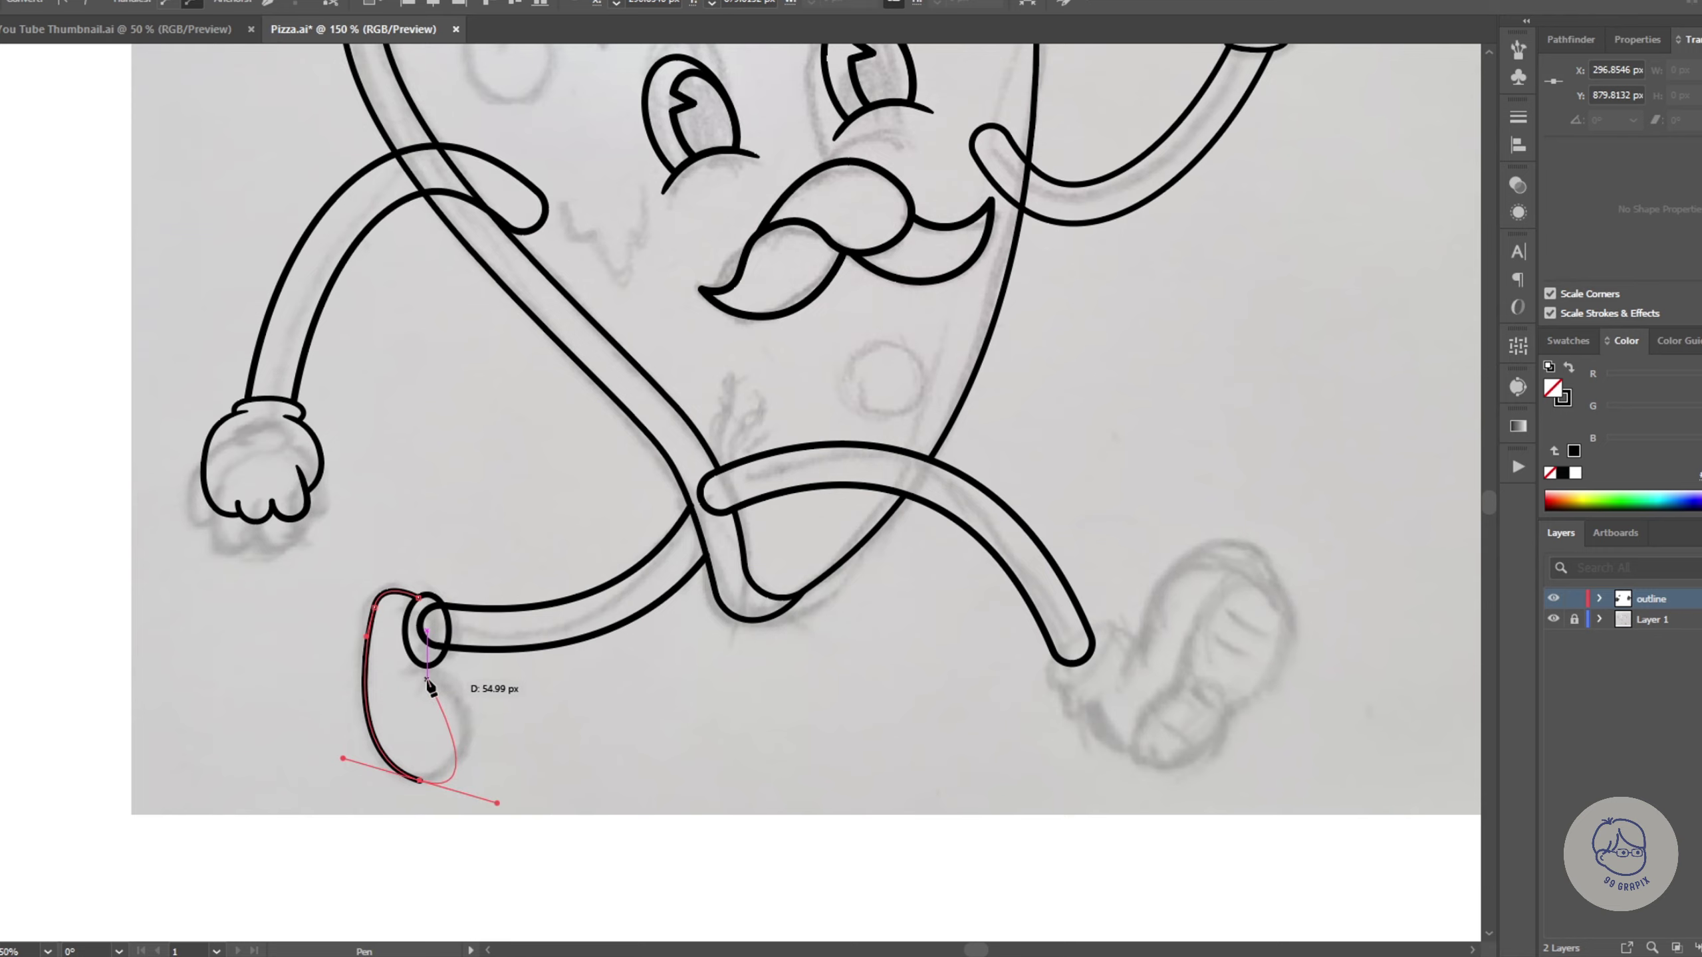
drag(429, 670, 432, 673)
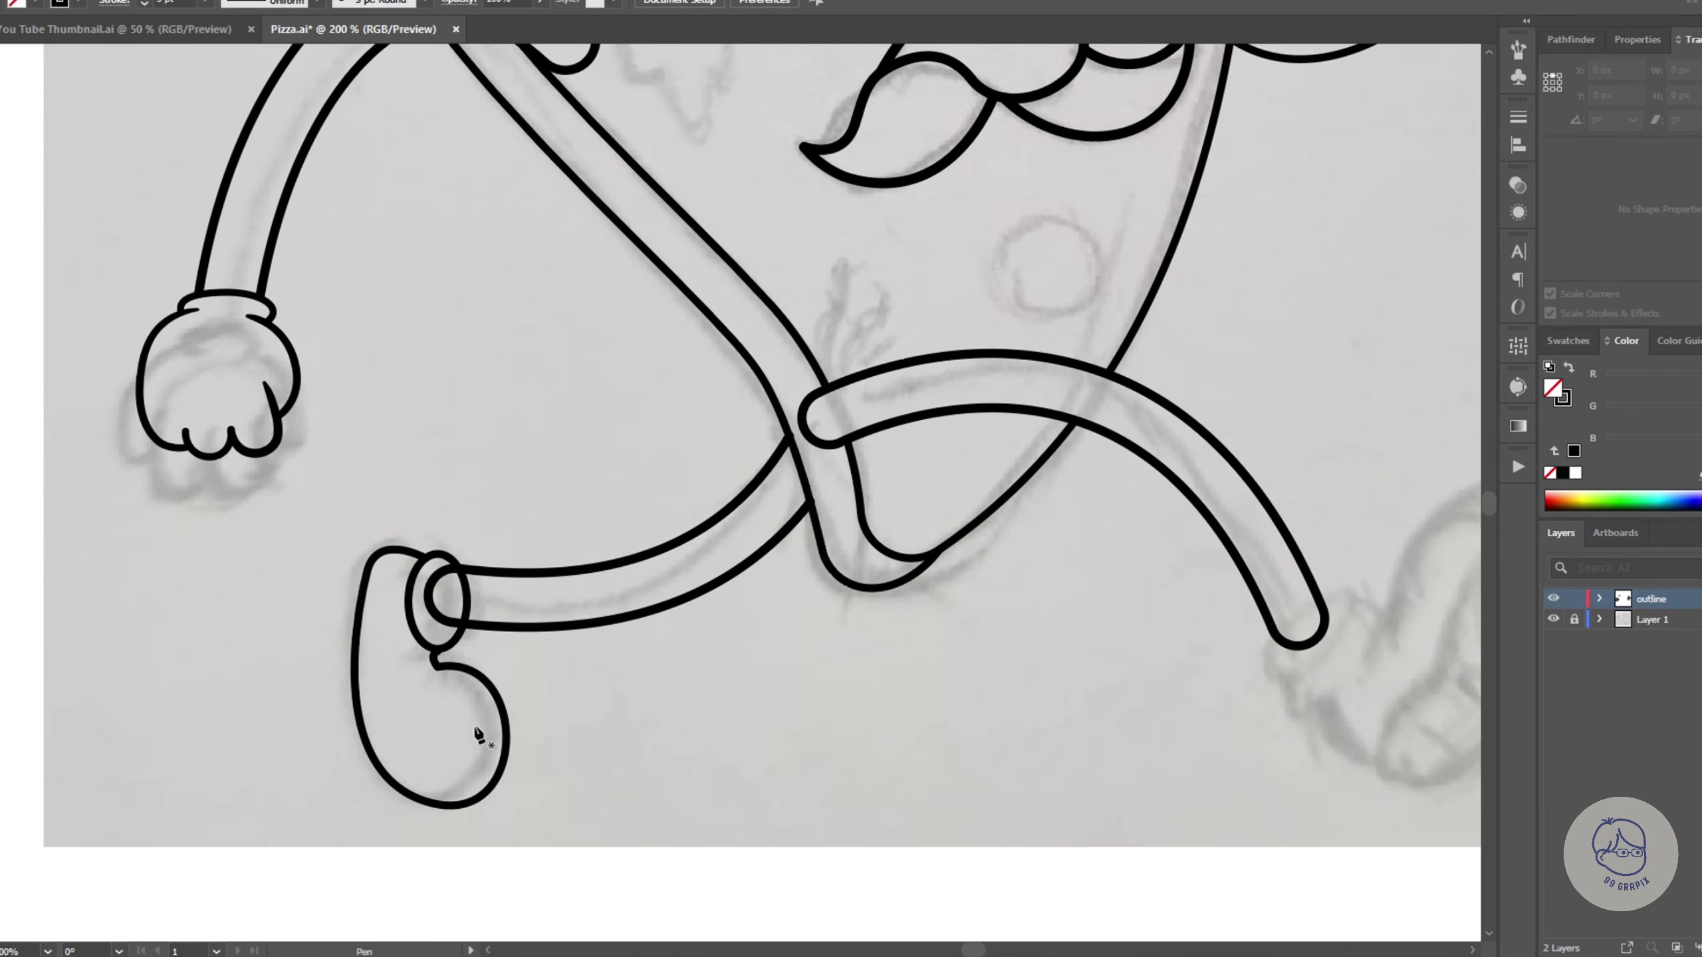
Step: Apply an offset path around the shoe outline
scroll(436, 416, up, 3)
click(407, 620)
click(403, 537)
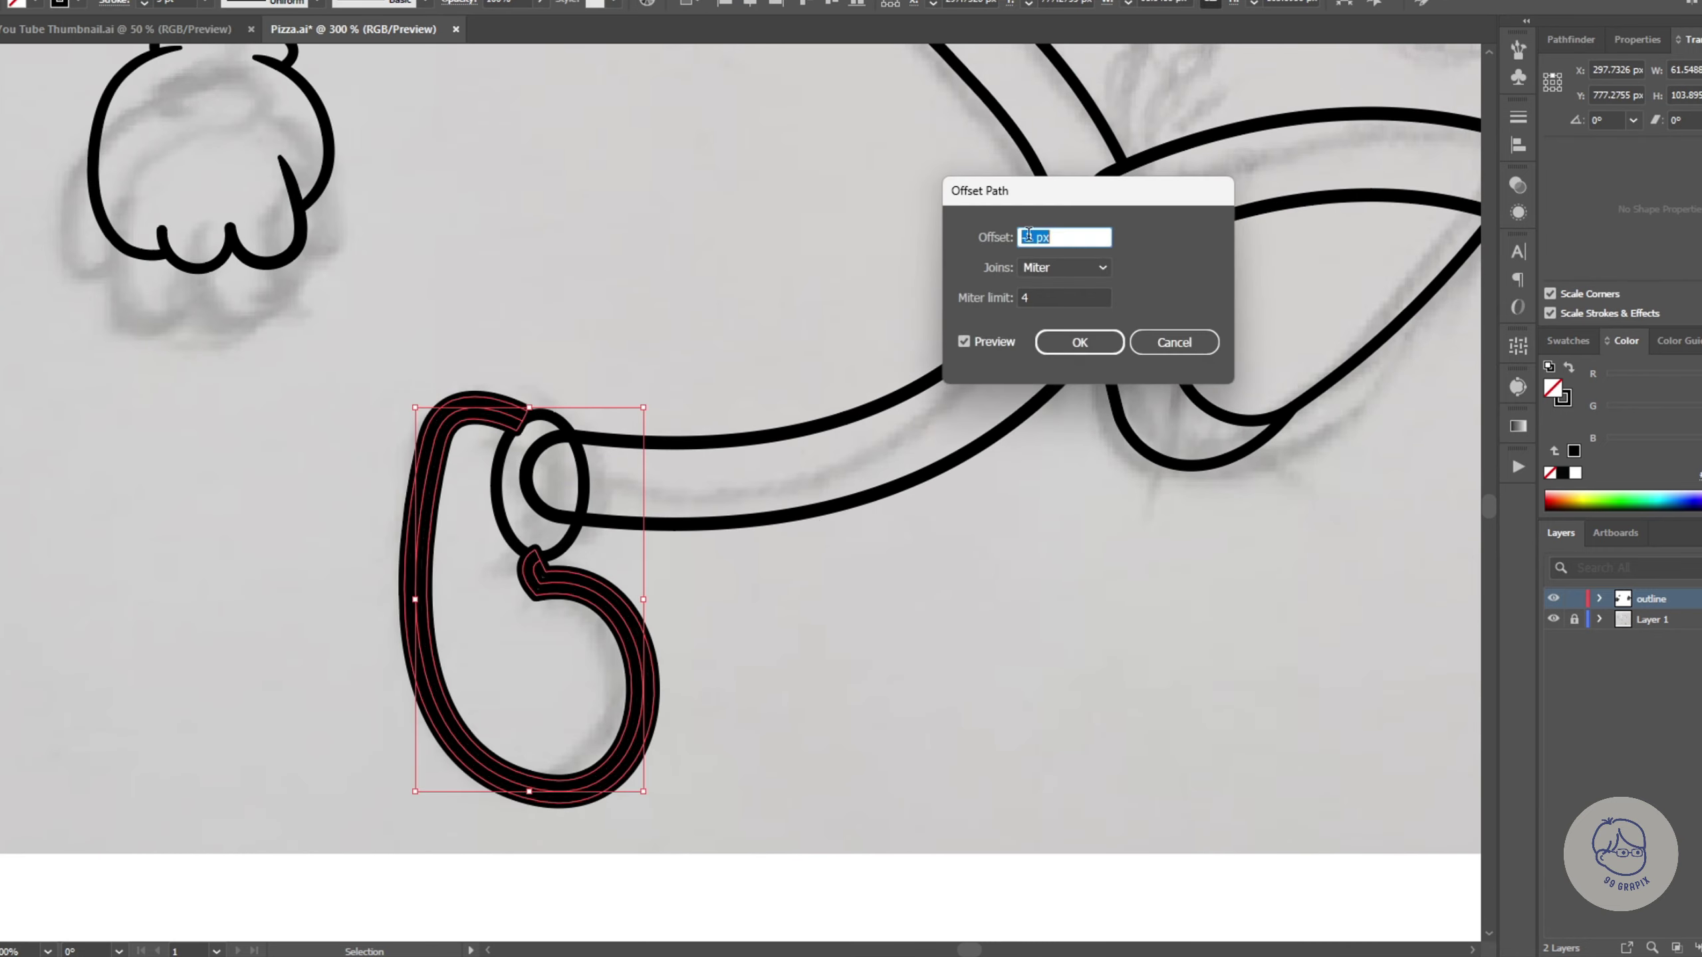
key(Return)
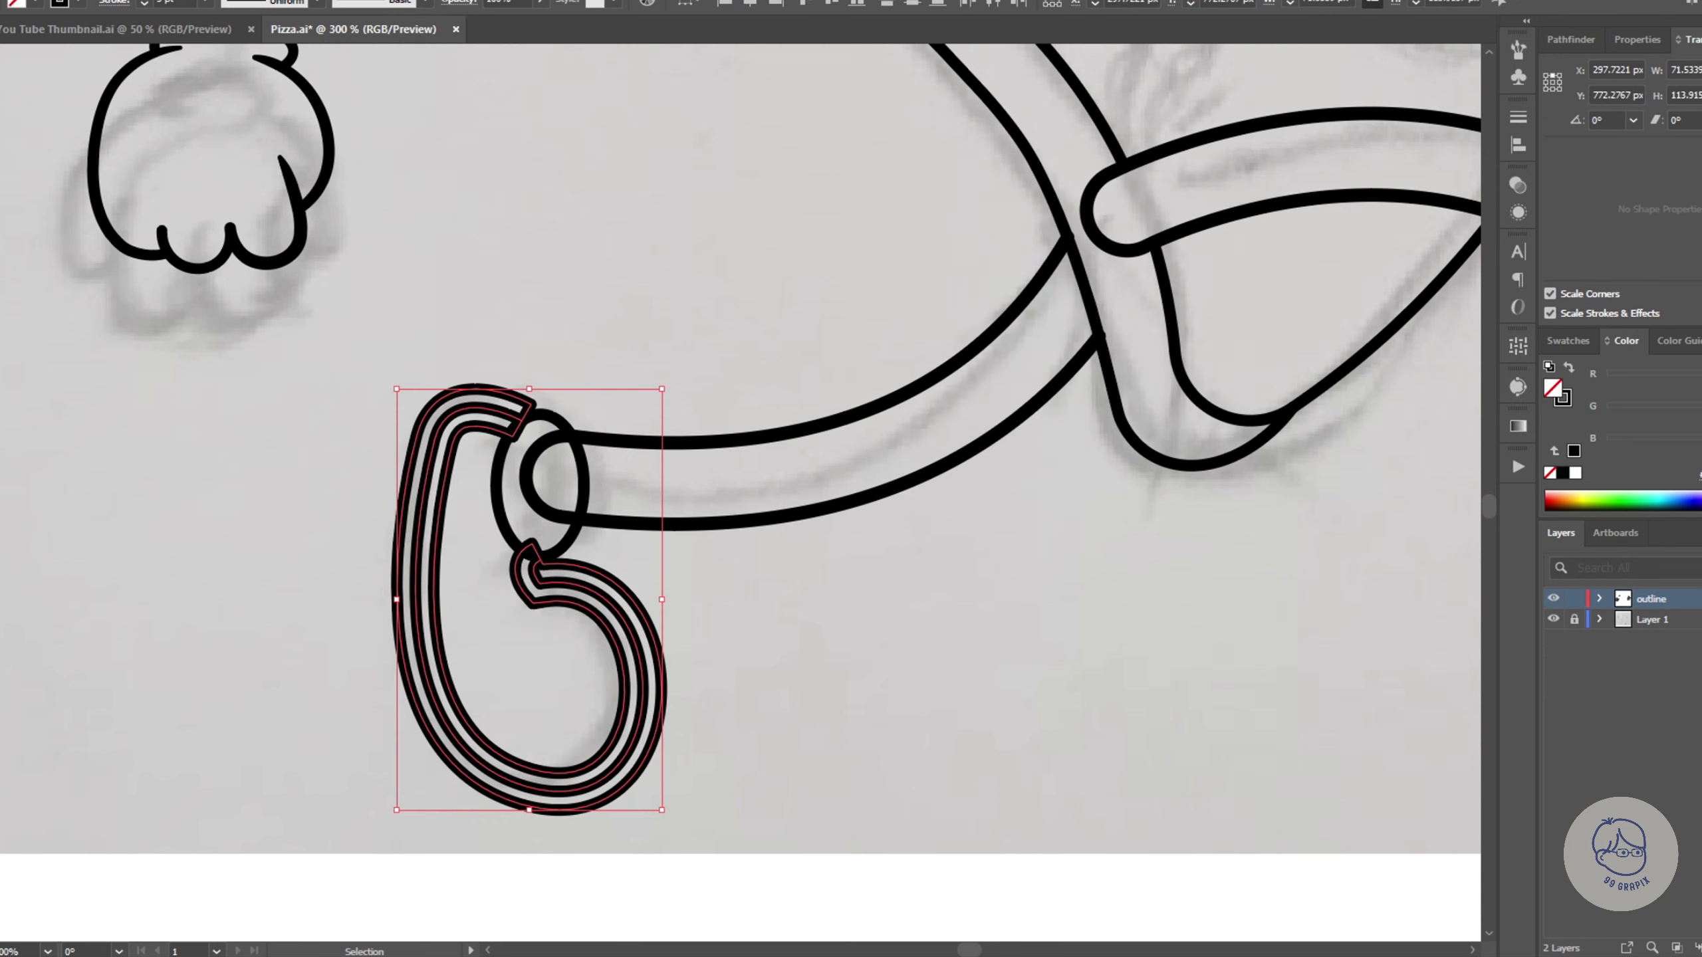
Step: Delete unwanted offset-outline segments and nudge the curve's top endpoint into place
double_click(618, 589)
key(a)
key(Delete)
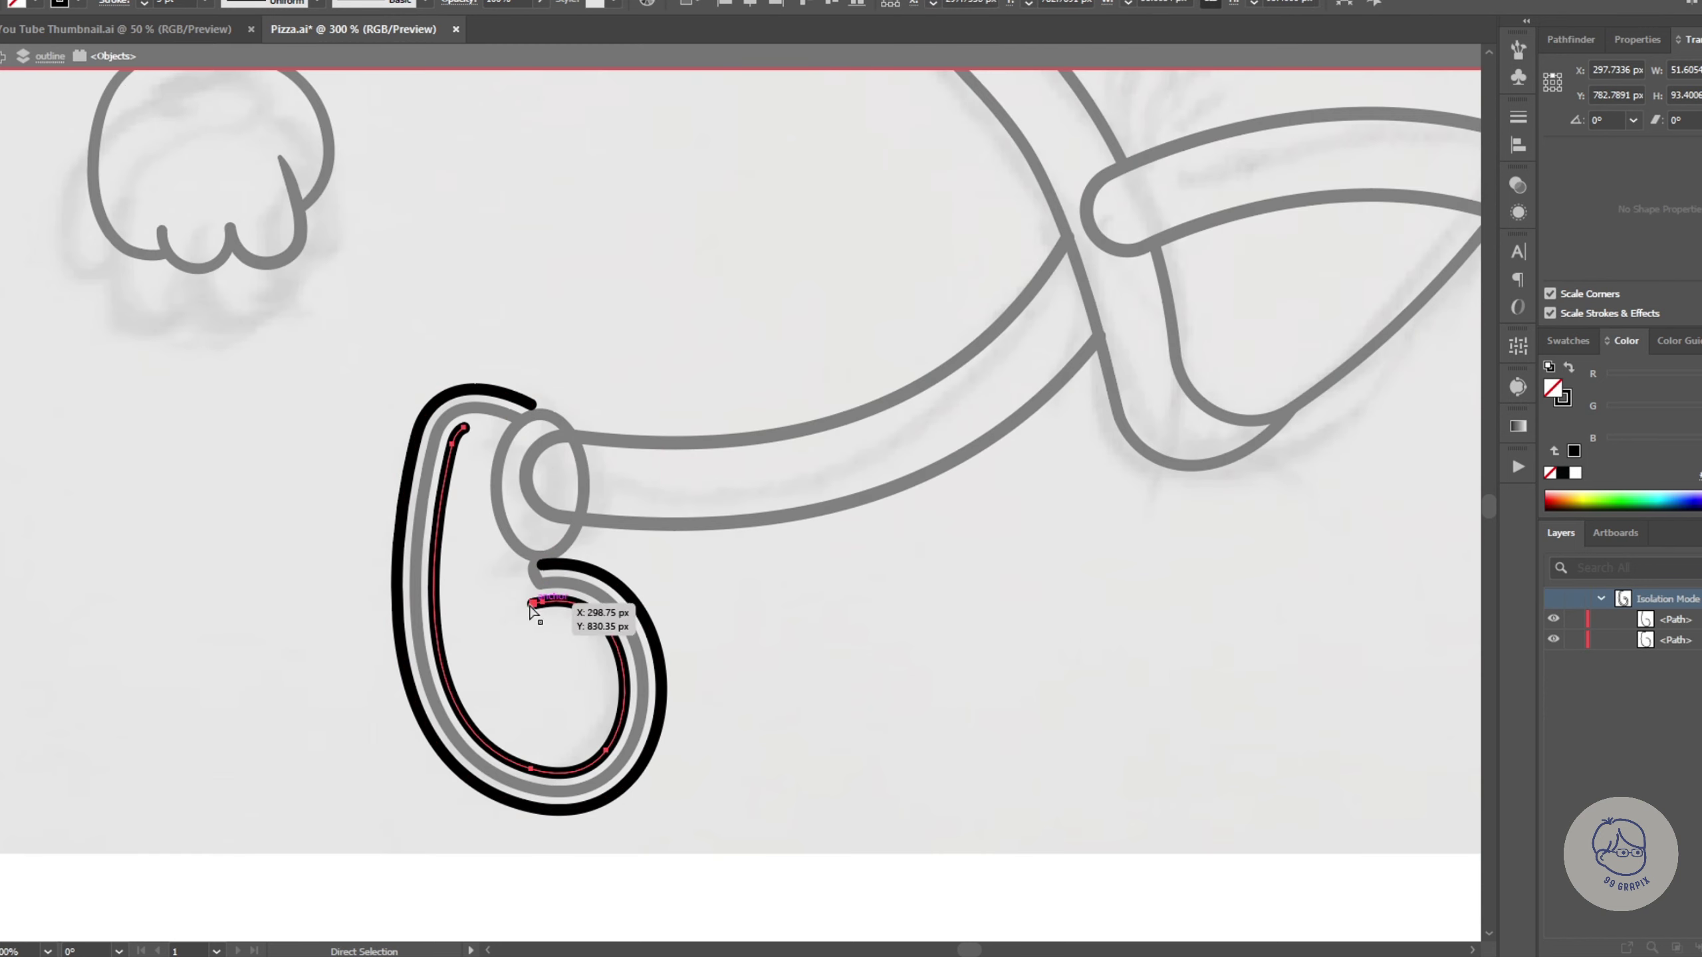
click(598, 678)
key(Delete)
click(533, 404)
key(Delete)
scroll(455, 386, up, 2)
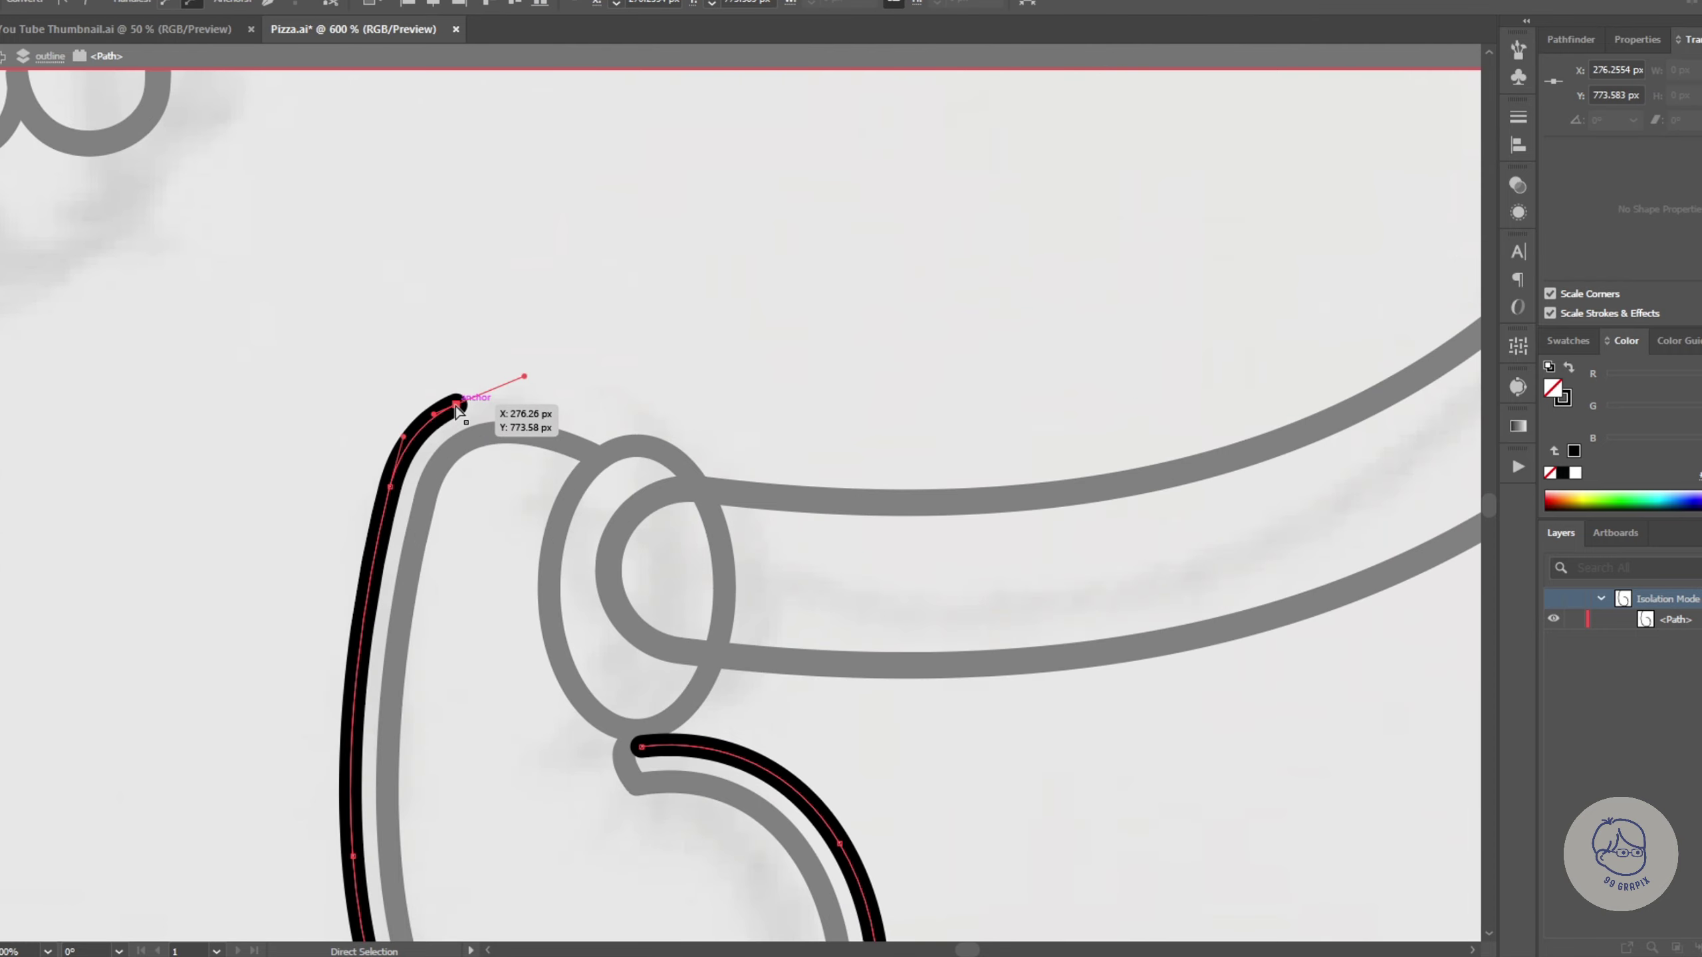
drag(467, 424, 477, 443)
Step: Remove the inner hook and rising lower-right segments, then exit isolation mode
scroll(446, 439, down, 5)
click(607, 396)
key(Delete)
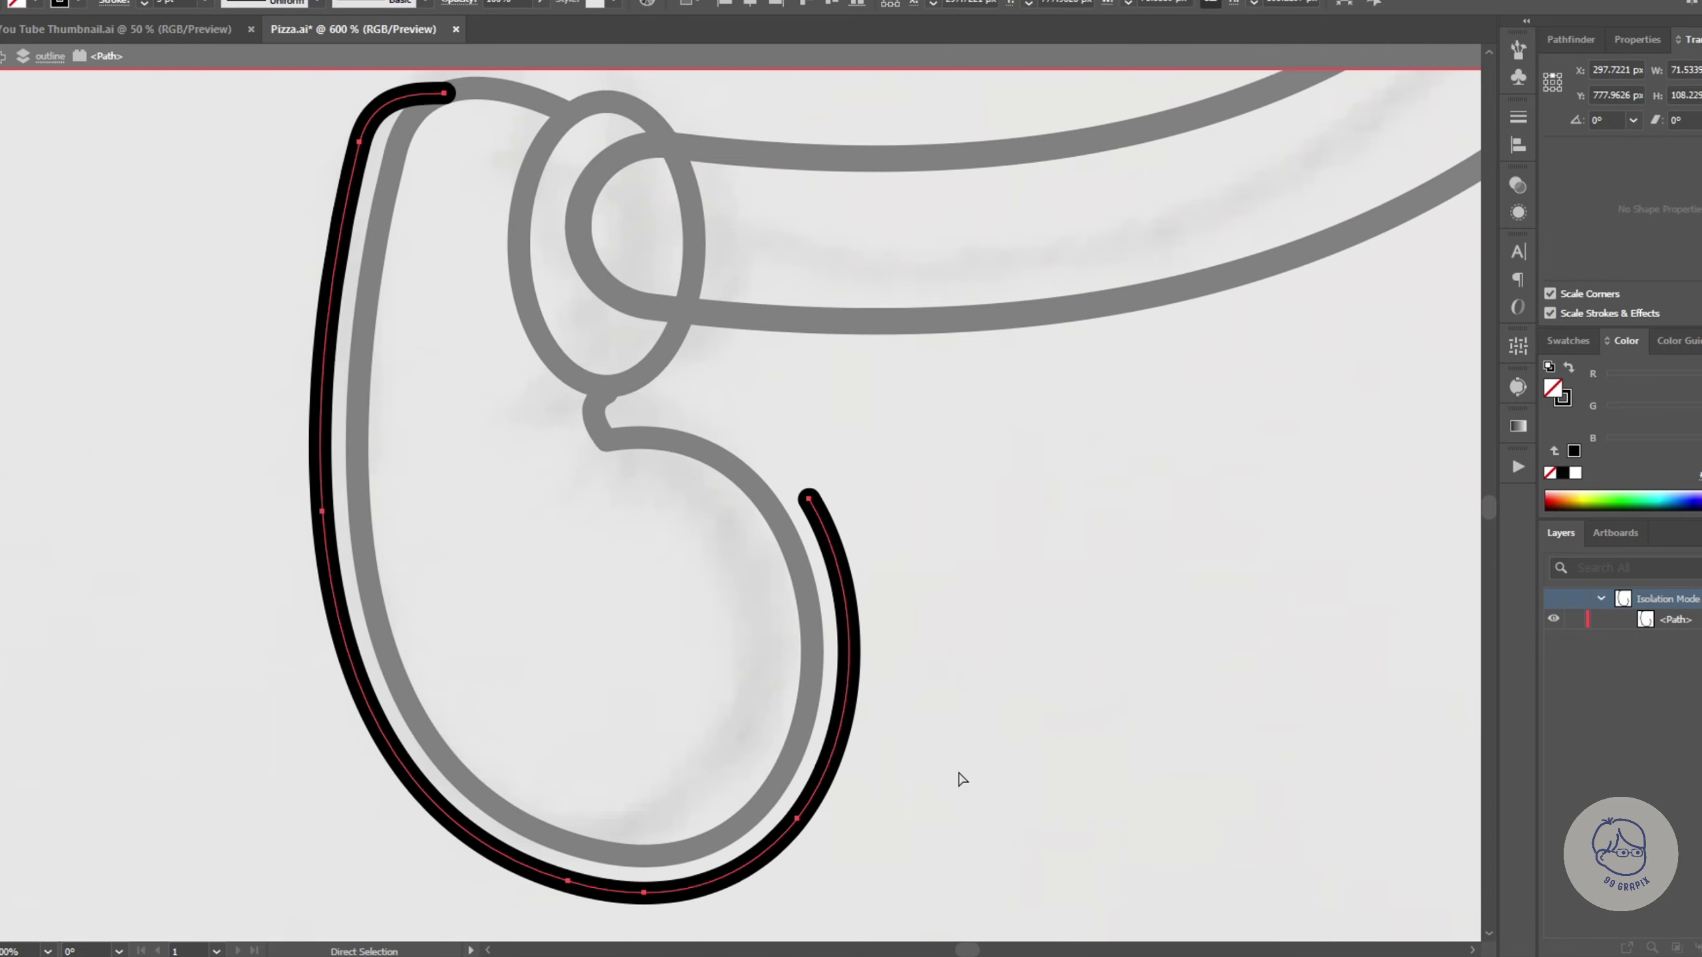
scroll(960, 779, down, 1)
click(892, 740)
key(Delete)
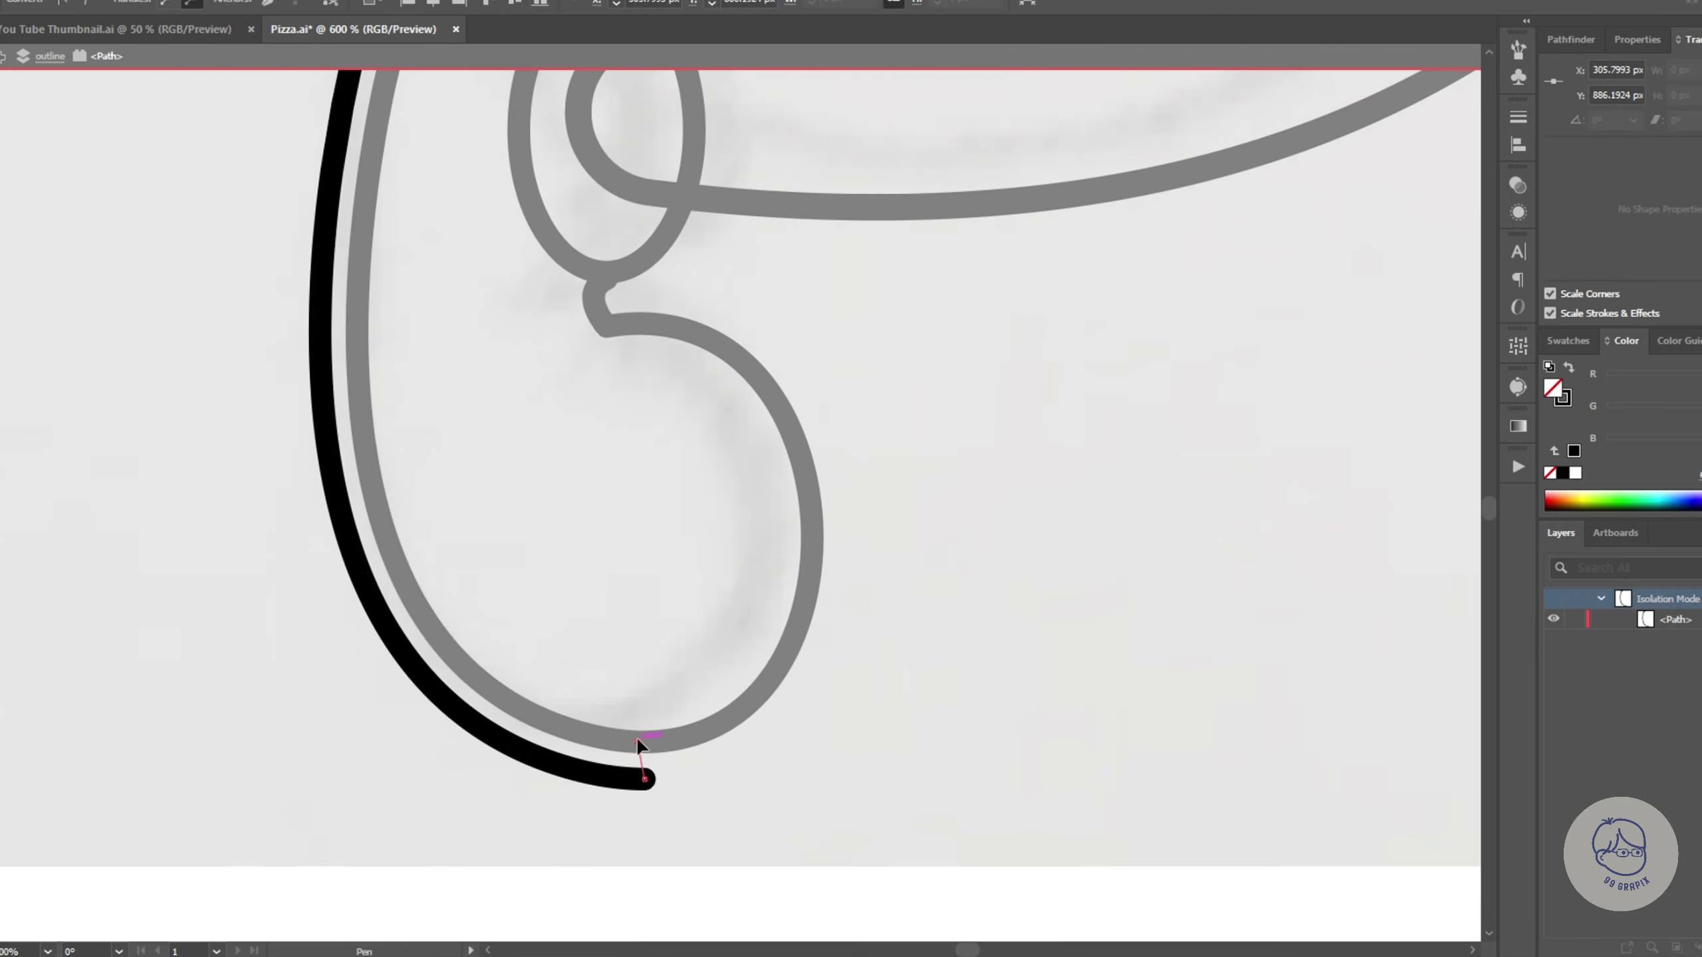
key(v)
double_click(252, 353)
Step: Redraw the curved inner contour around the shoe with a smooth closing point
key(ctrl+minus)
key(ctrl+minus)
key(ctrl+minus)
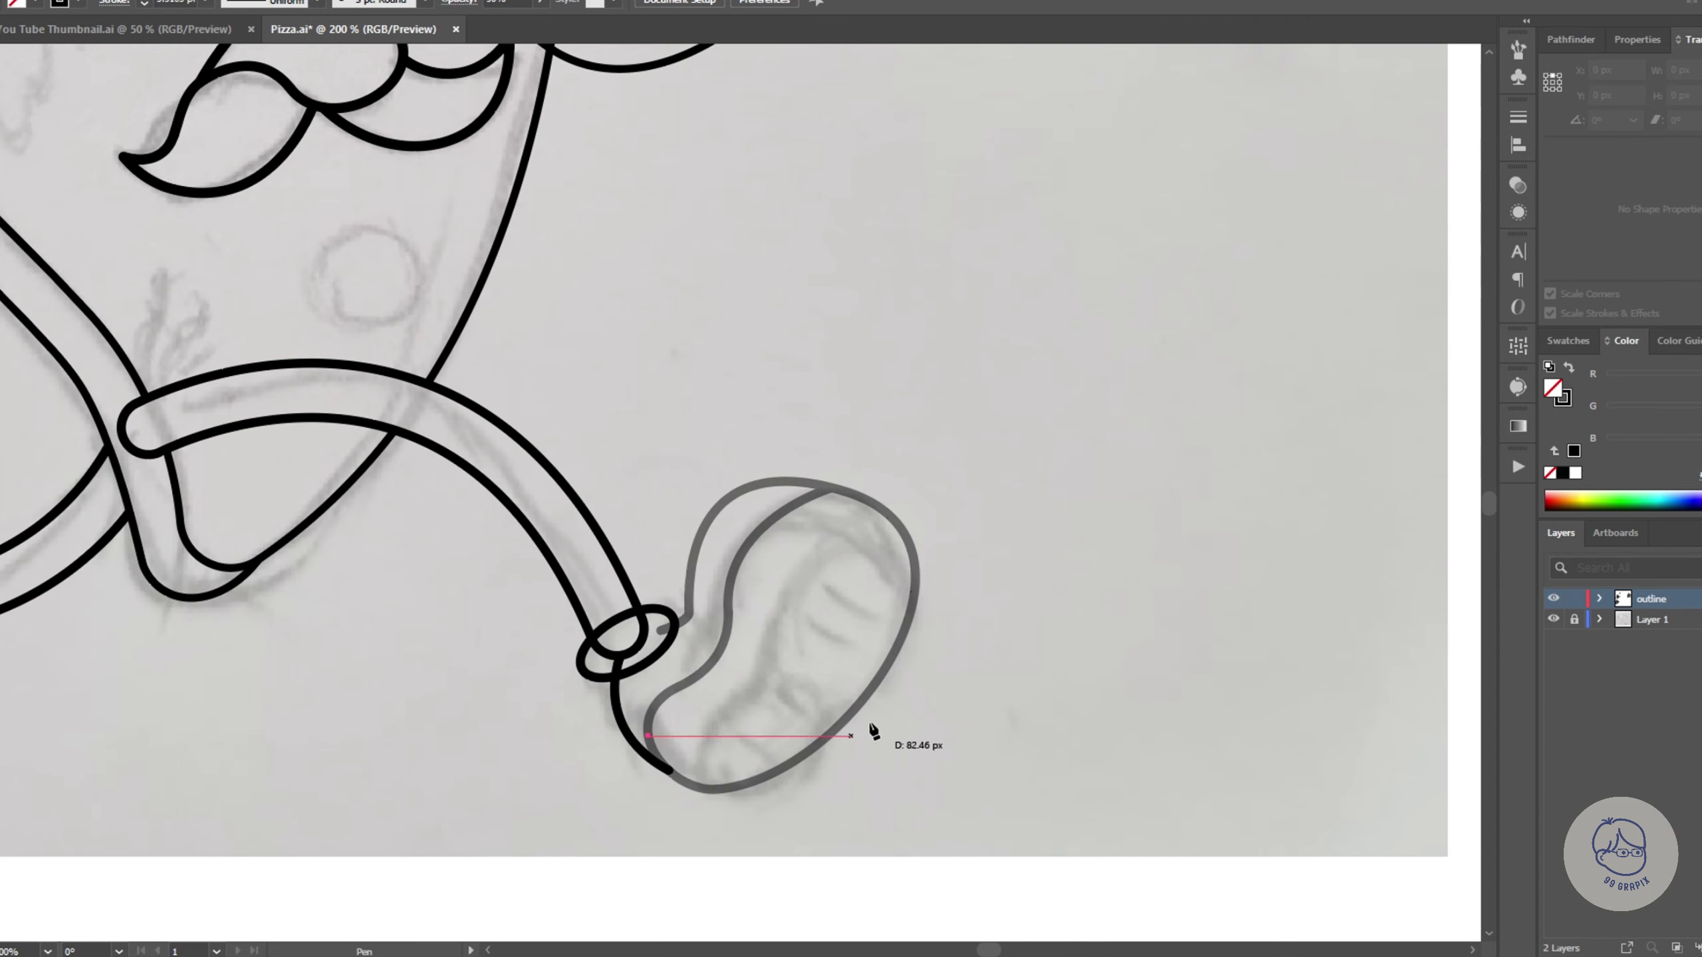
drag(907, 538, 1025, 199)
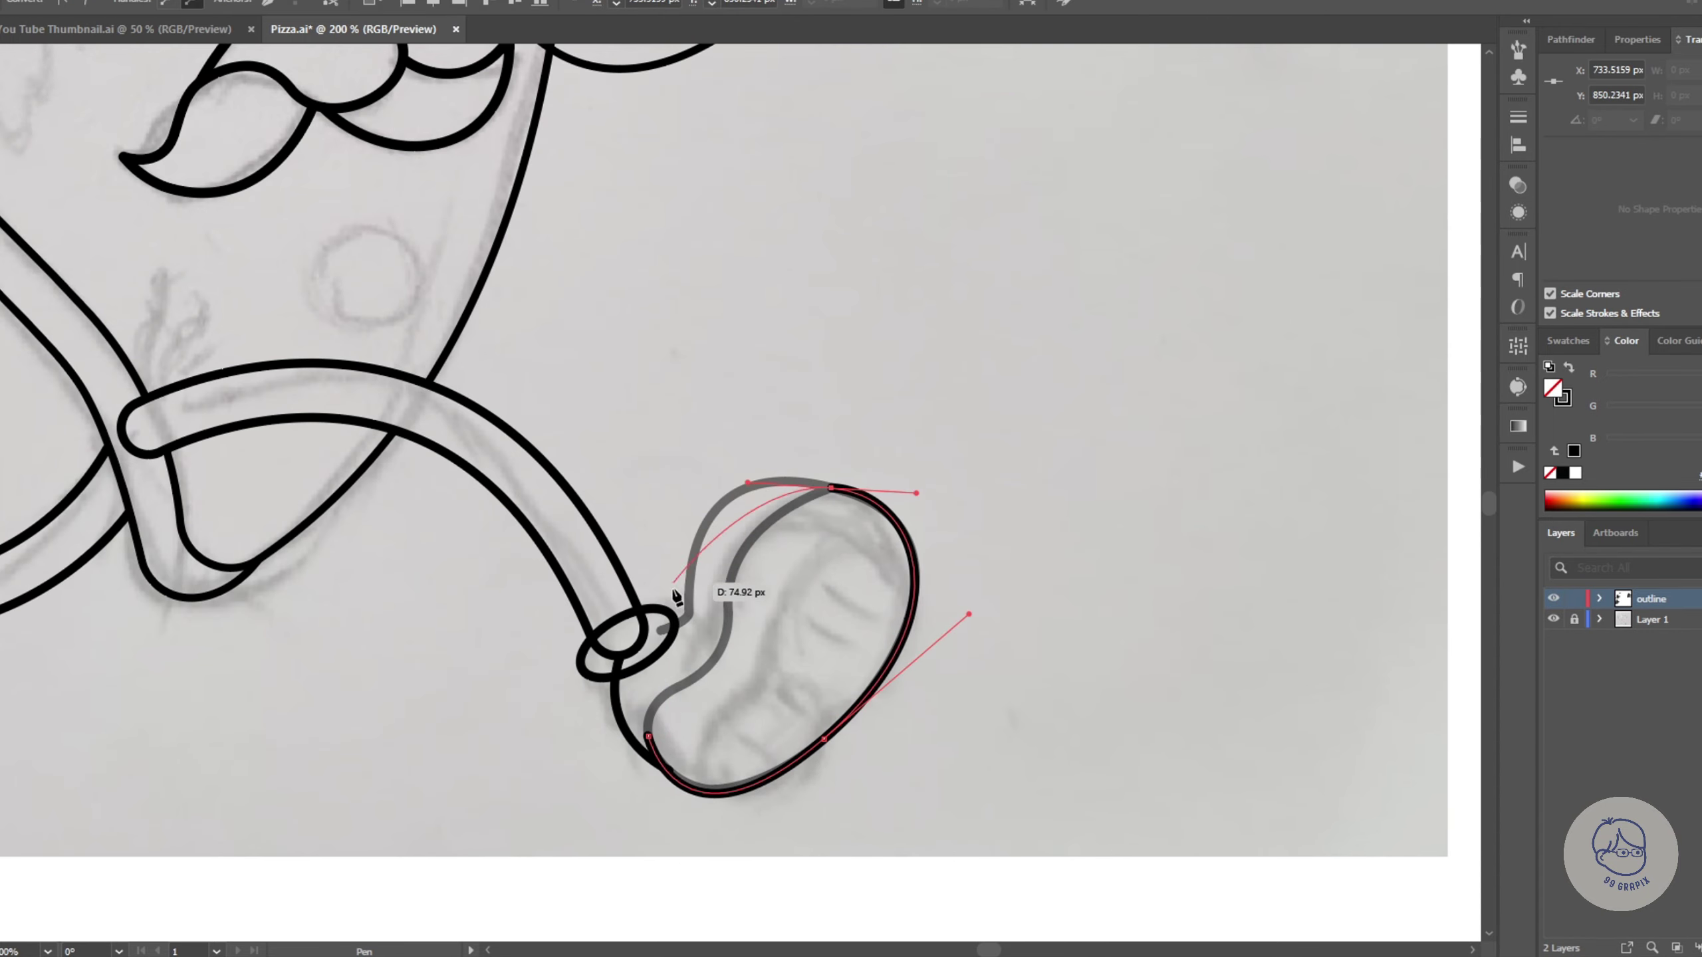
drag(653, 626, 673, 631)
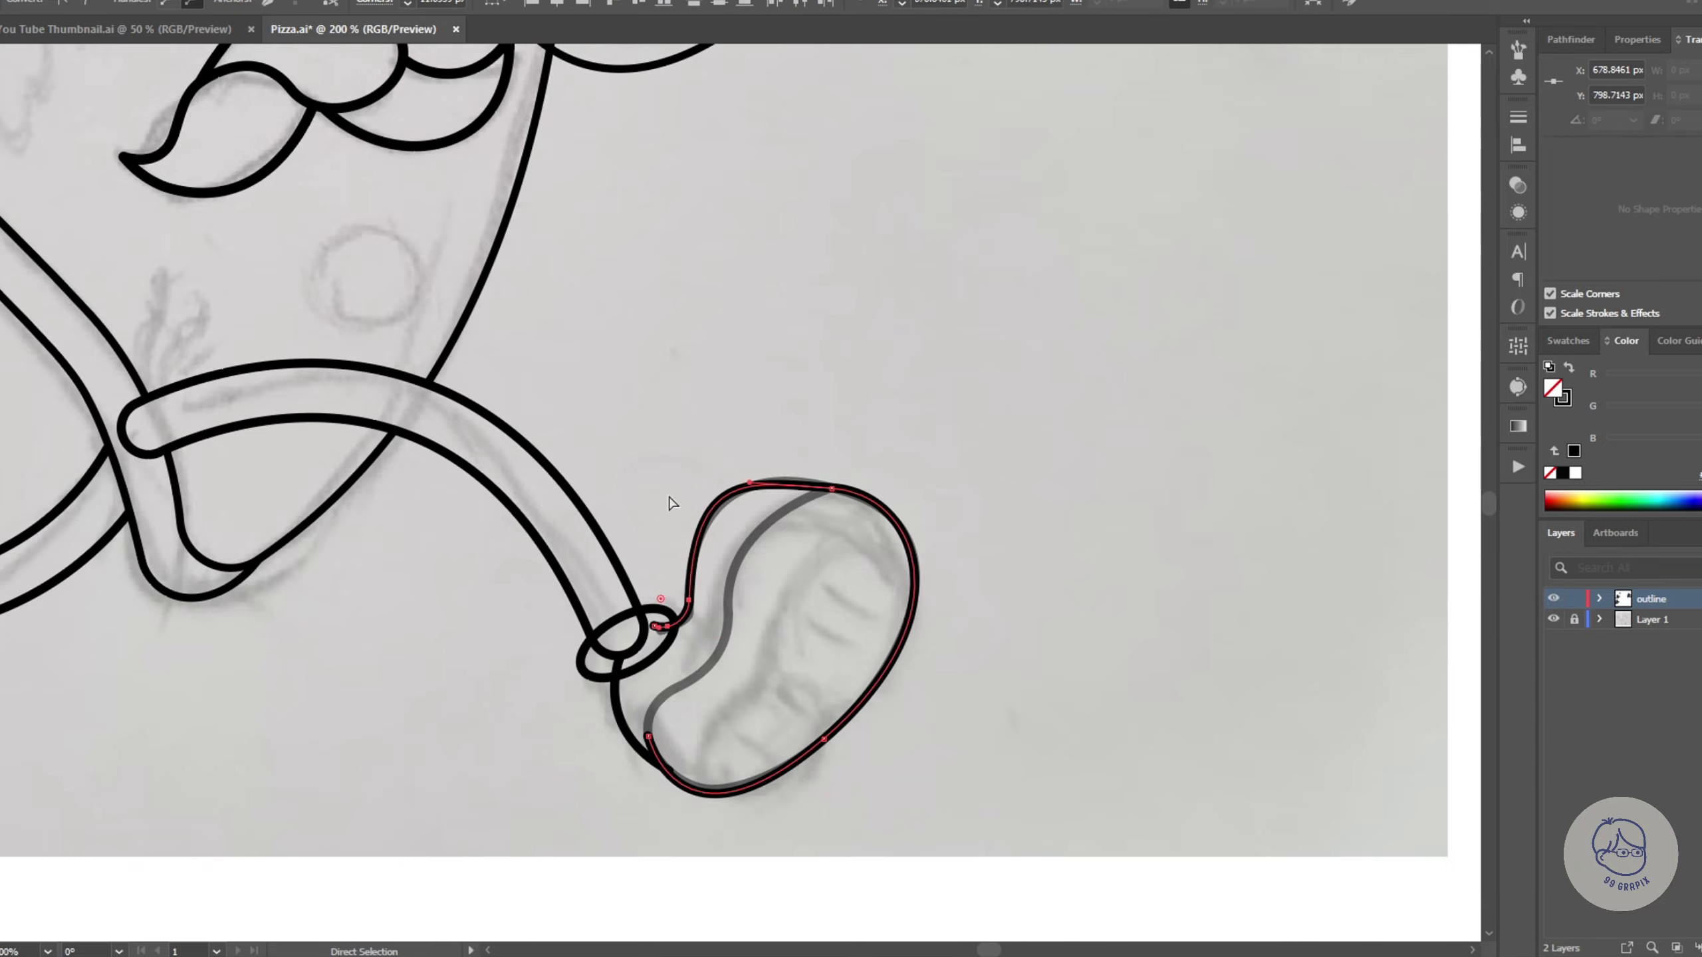
Step: Merge the ankle ring into the shoe with Shape Builder and view the whole character
key(ctrl+a)
key(ctrl+plus)
key(shift+m)
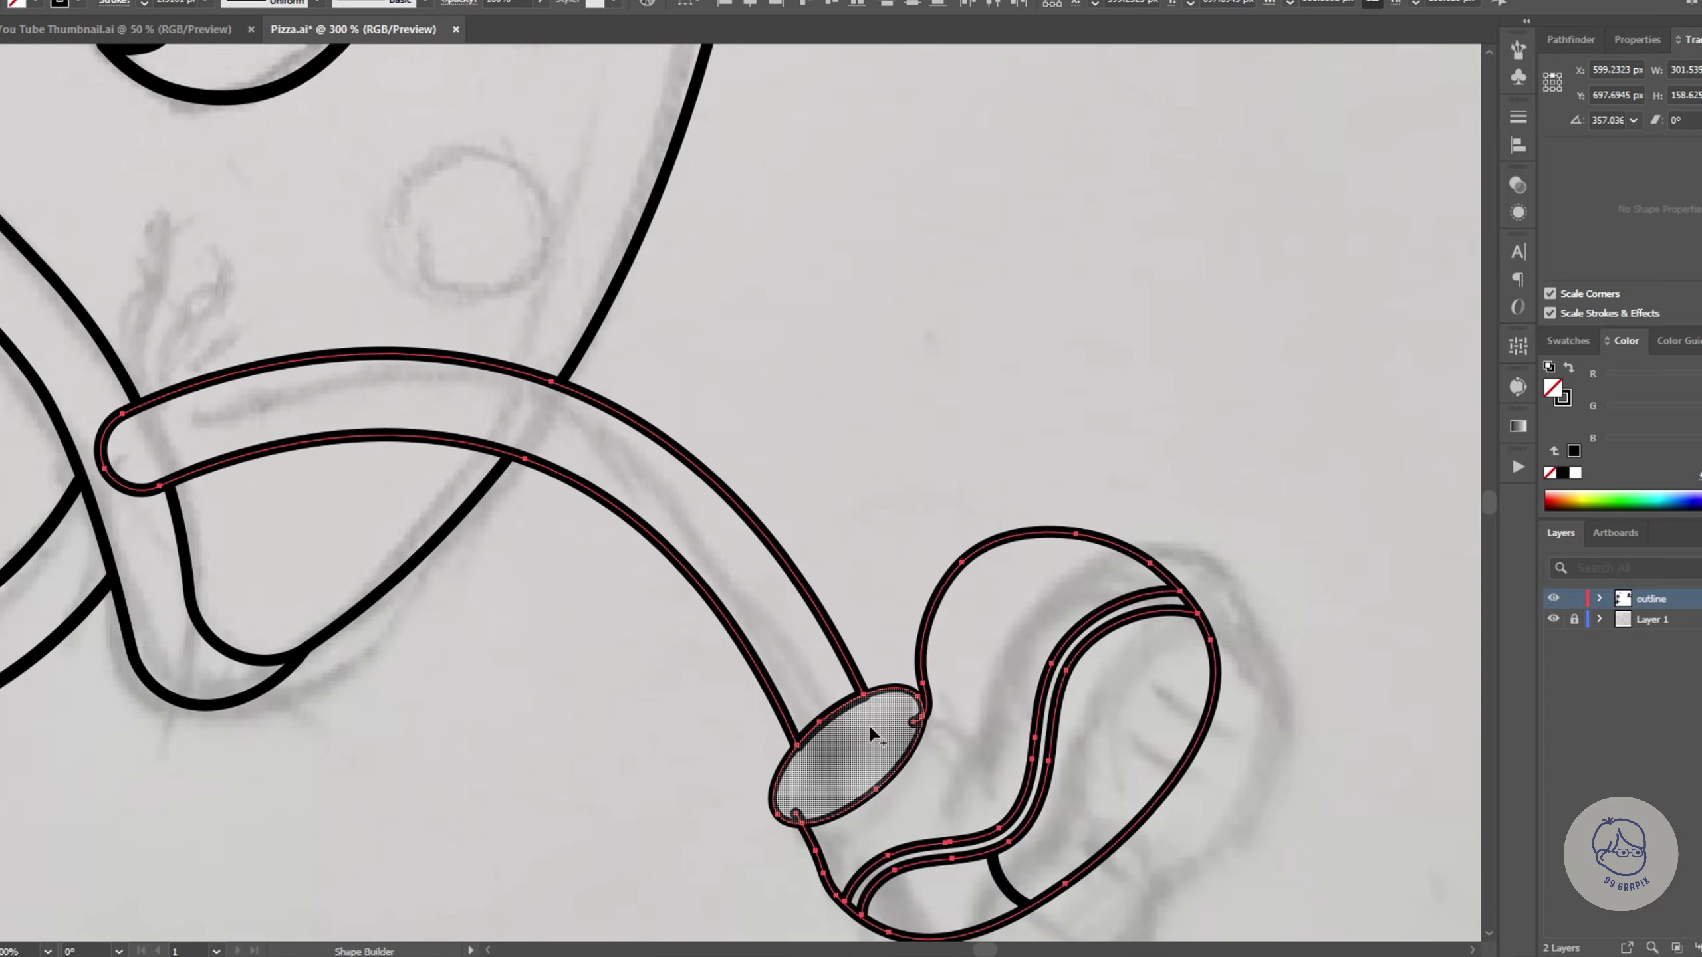
key(ctrl+plus)
drag(1072, 604, 736, 695)
key(ctrl+shift+a)
key(ctrl+1)
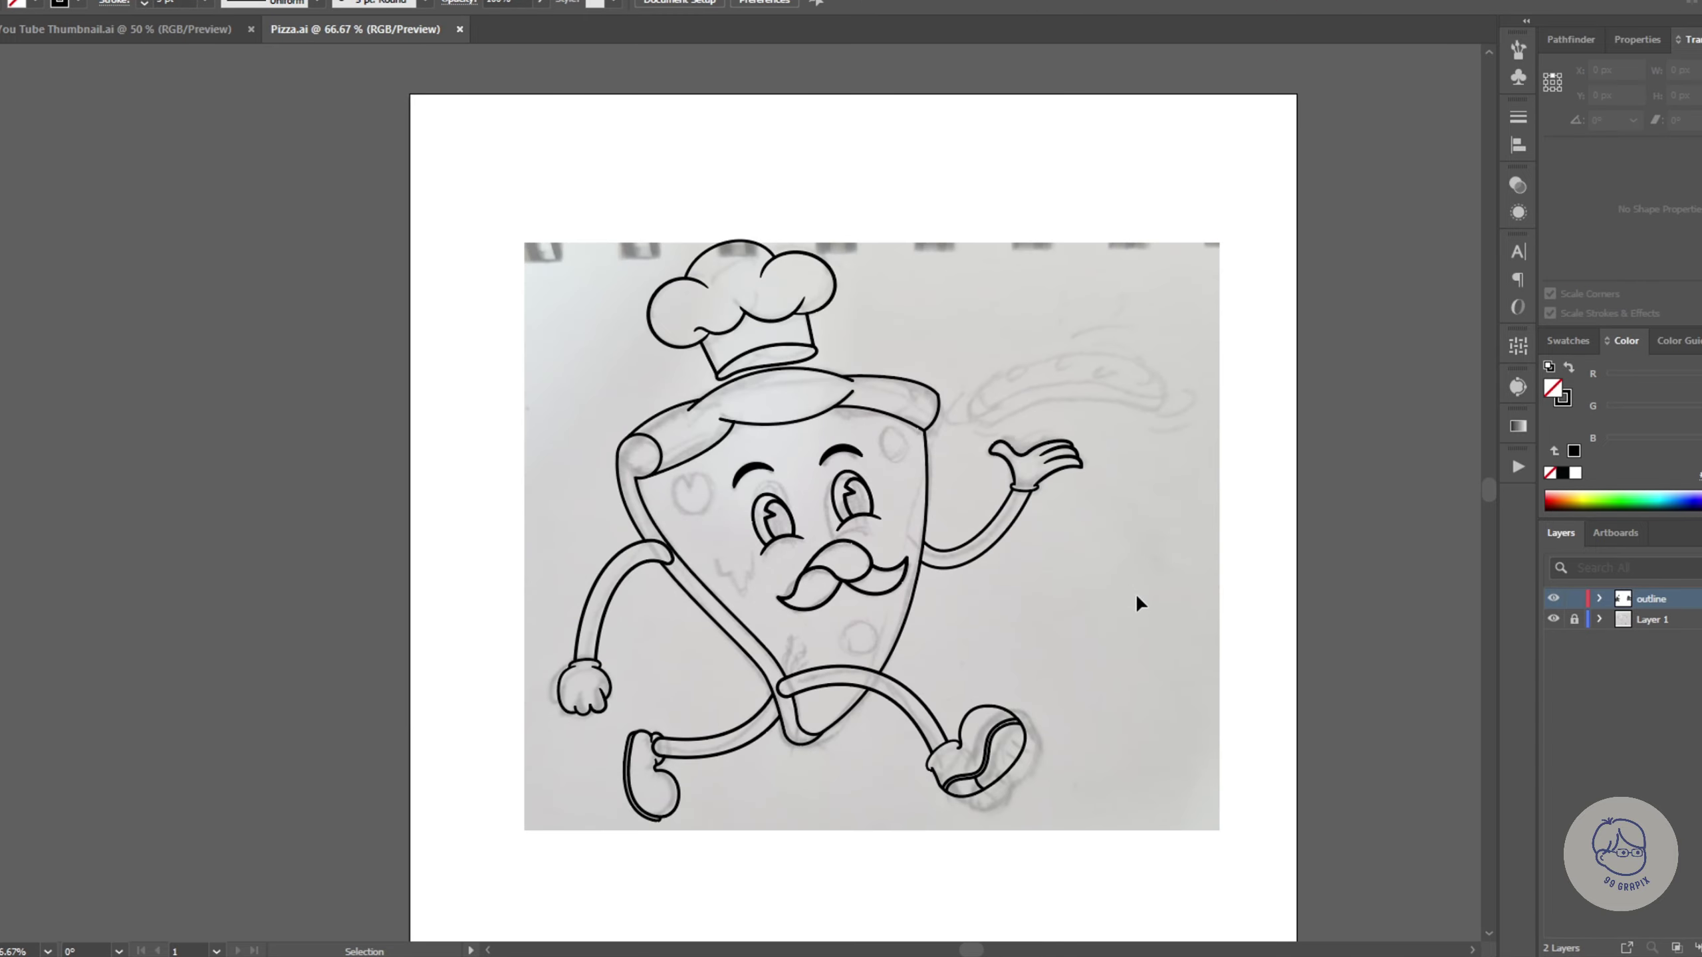
Step: Draw three pepperoni circles on the pizza face with the Ellipse tool
key(ctrl+plus)
key(ctrl+plus)
key(l)
drag(442, 439, 529, 528)
drag(908, 324, 975, 404)
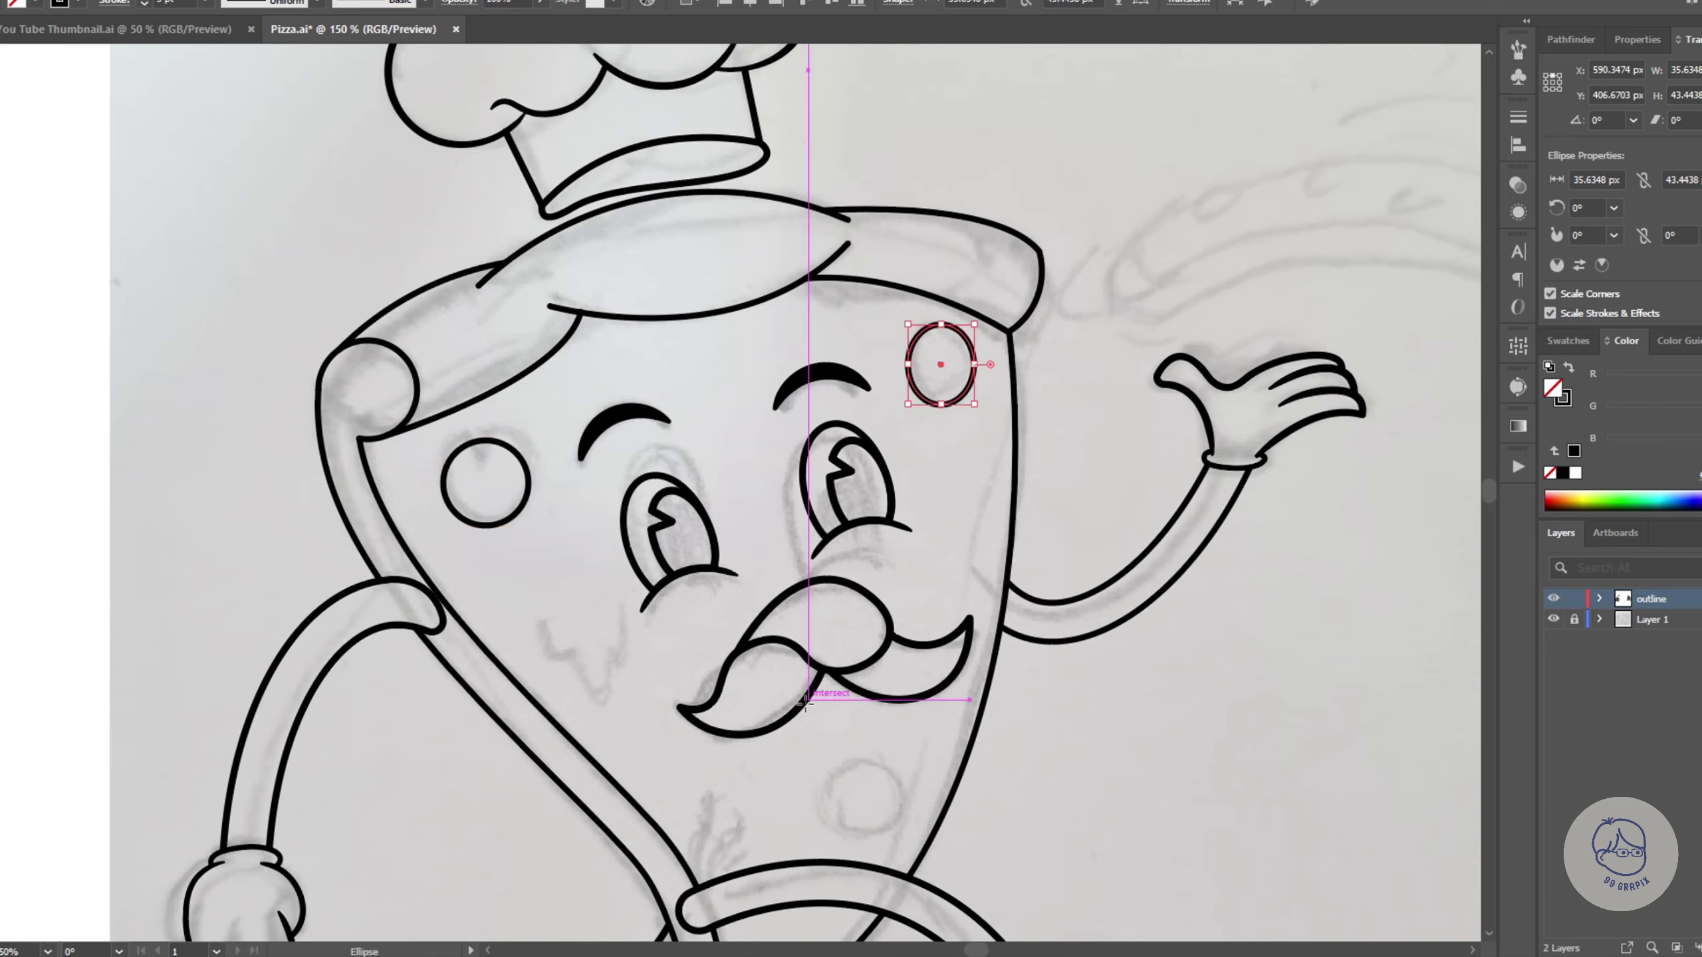
scroll(806, 700, down, 3)
drag(843, 638, 920, 704)
Step: Draw a cheese drip path beside the face with the Pen and Curvature tools
click(550, 484)
click(588, 511)
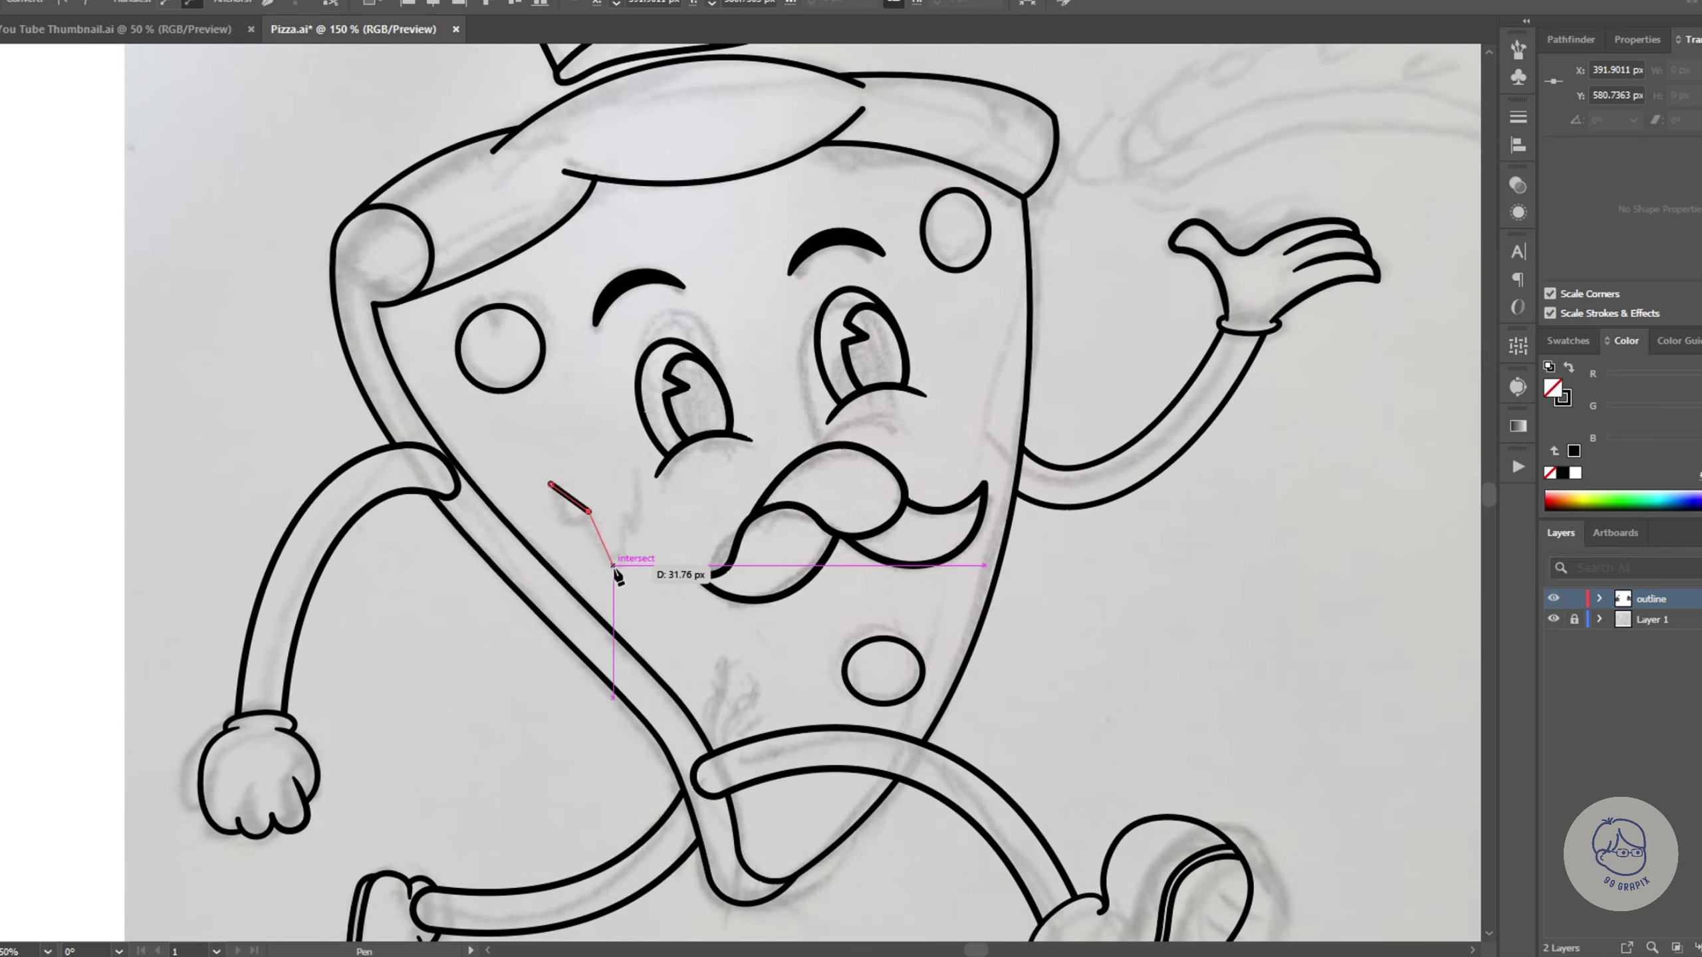
click(639, 469)
key(ctrl+plus)
key(shift+grave)
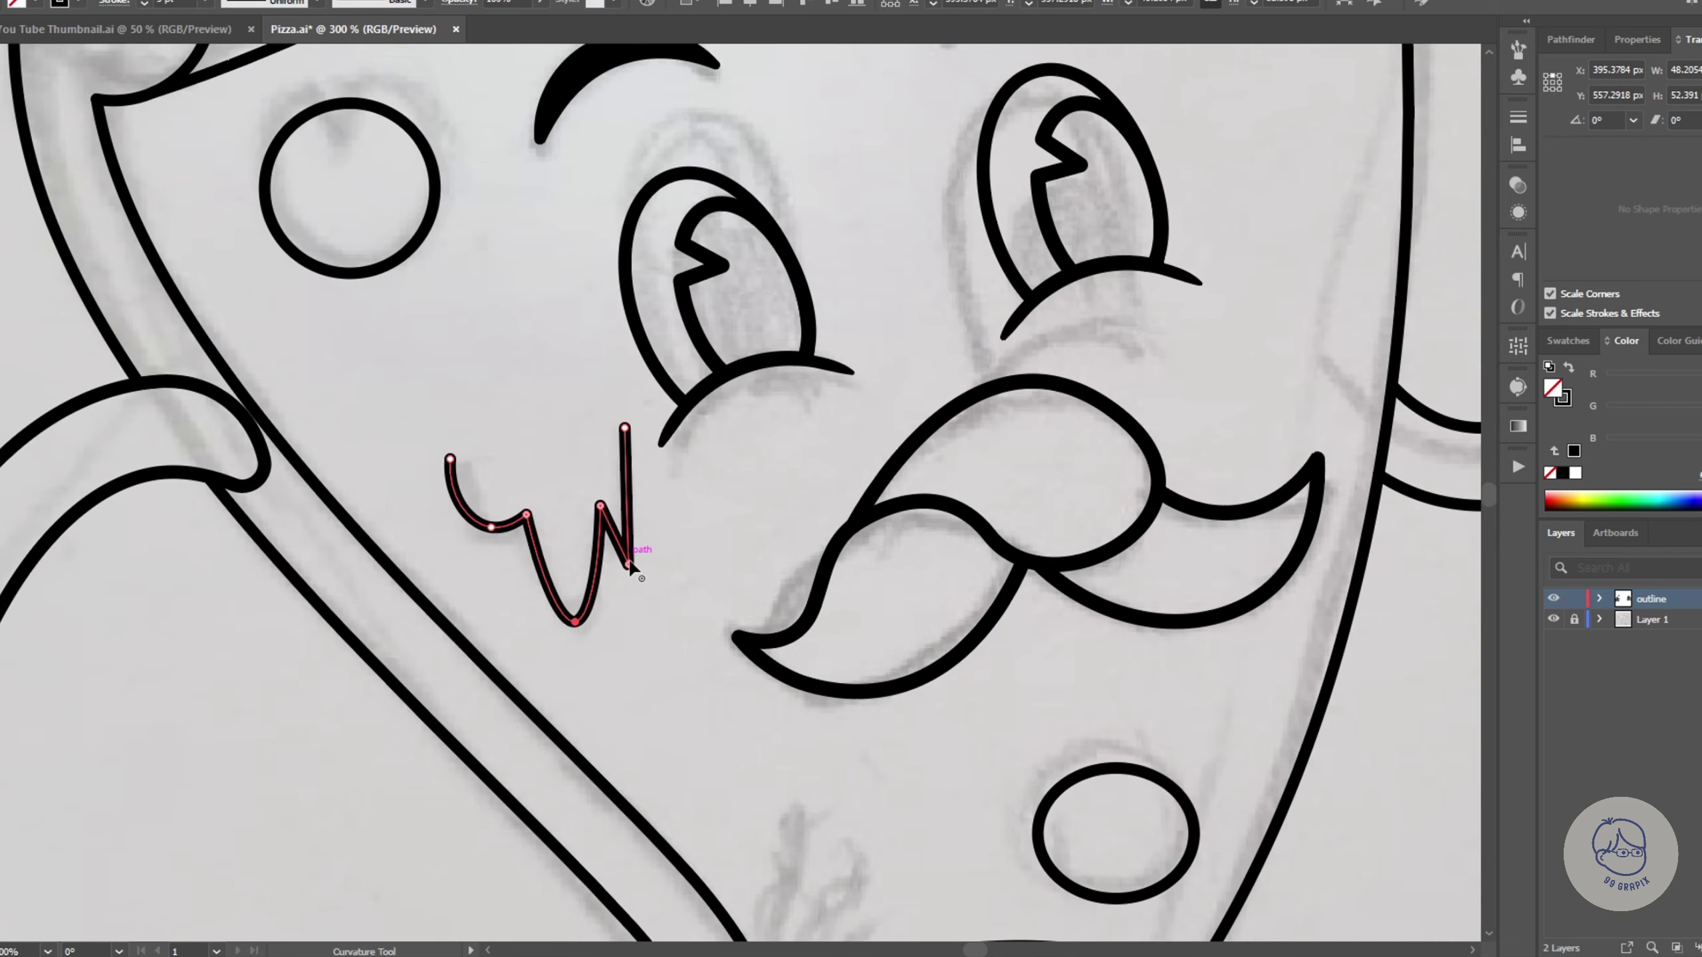
key(ctrl+minus)
key(ctrl+minus)
key(ctrl+minus)
key(Escape)
key(ctrl+plus)
key(ctrl+plus)
key(ctrl+plus)
Step: Cut triangular notches into the left and lower pepperoni circles with Shape Builder
key(p)
click(342, 334)
click(365, 375)
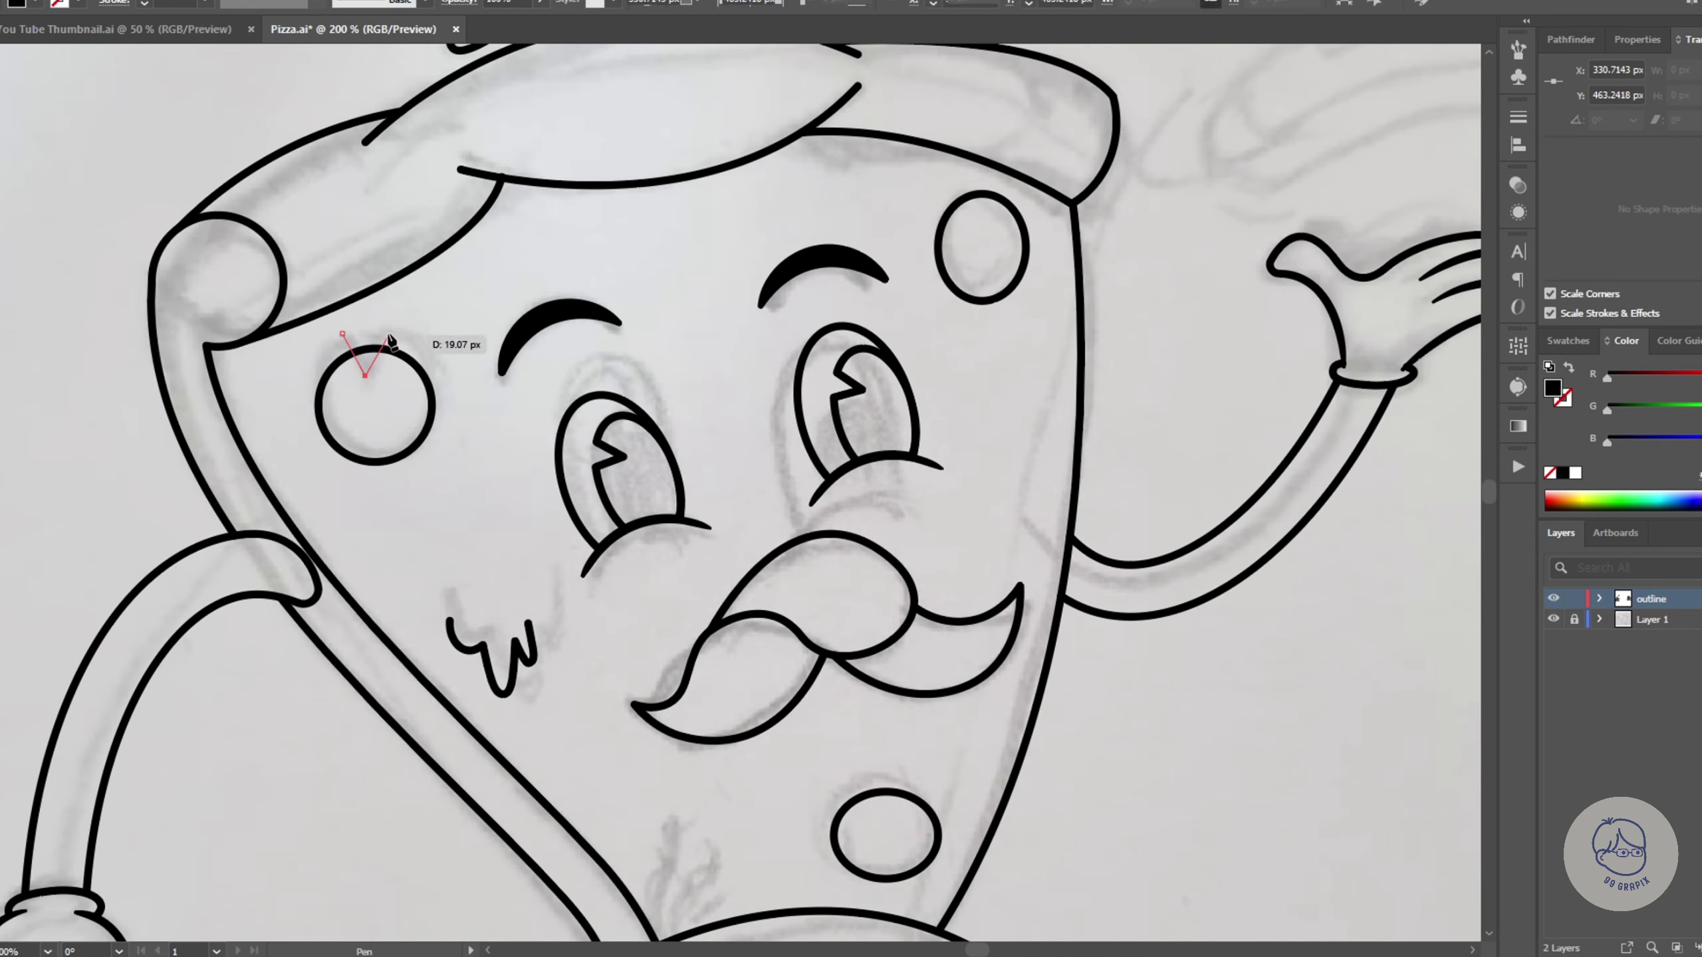
shift+click(412, 455)
key(shift+m)
key(ctrl+shift+a)
key(ctrl+minus)
key(ctrl+minus)
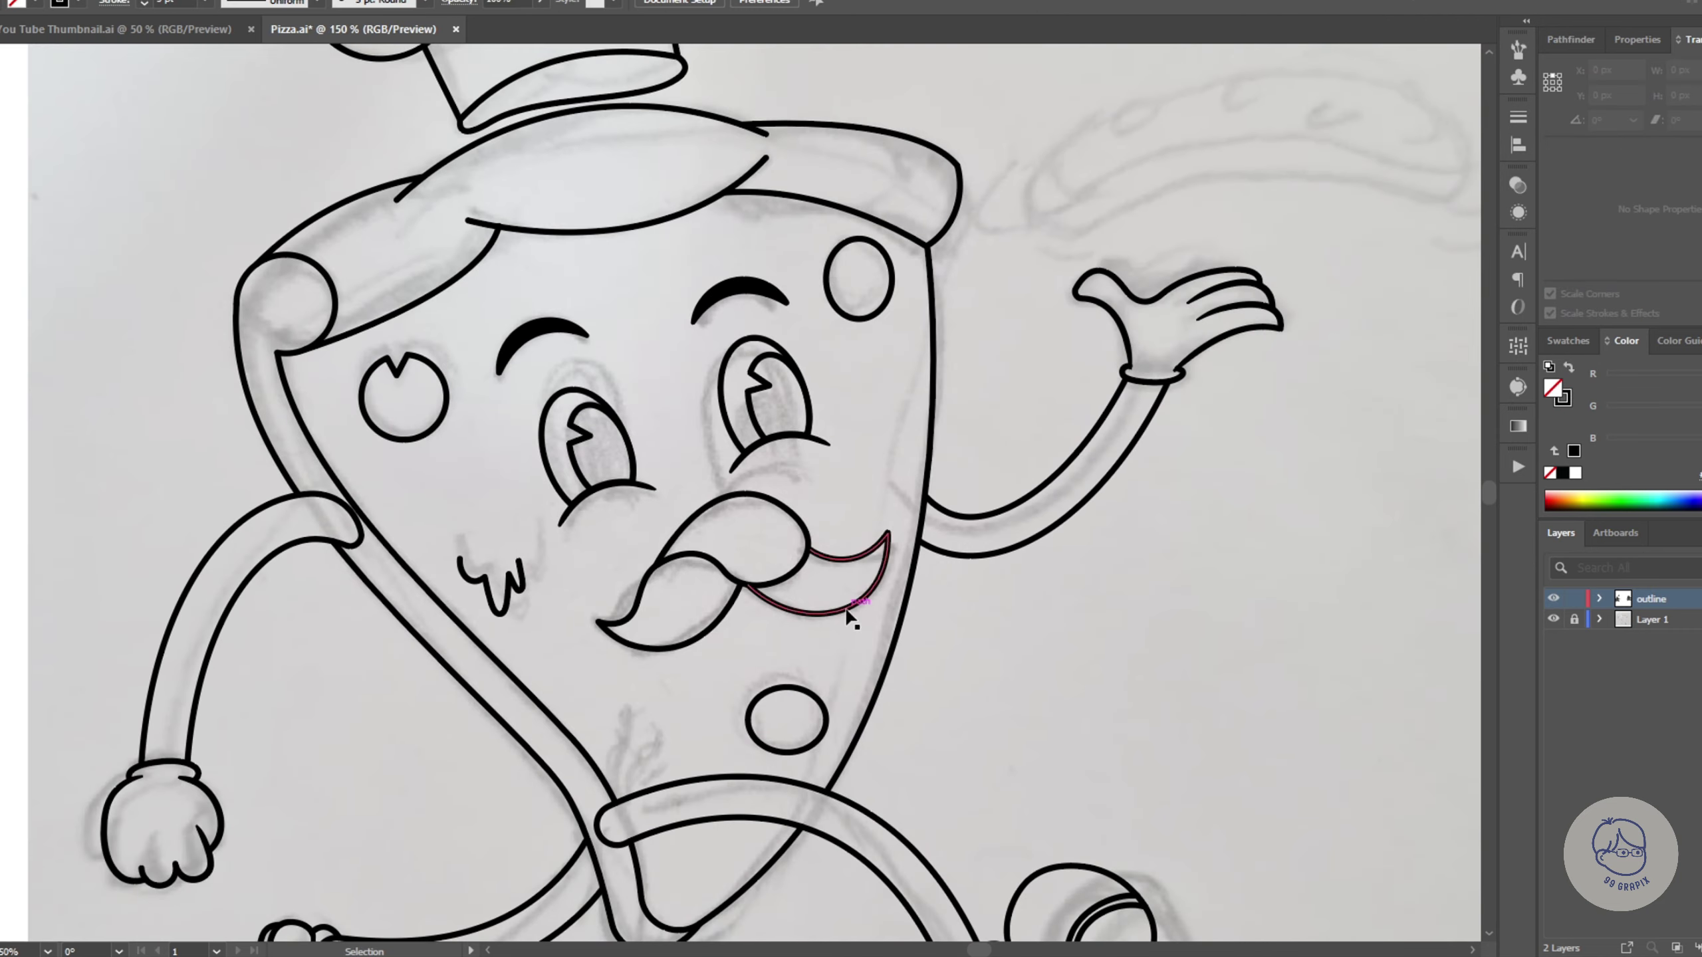
key(ctrl+plus)
key(ctrl+plus)
key(ctrl+plus)
click(878, 654)
click(814, 621)
ctrl+shift+click(829, 652)
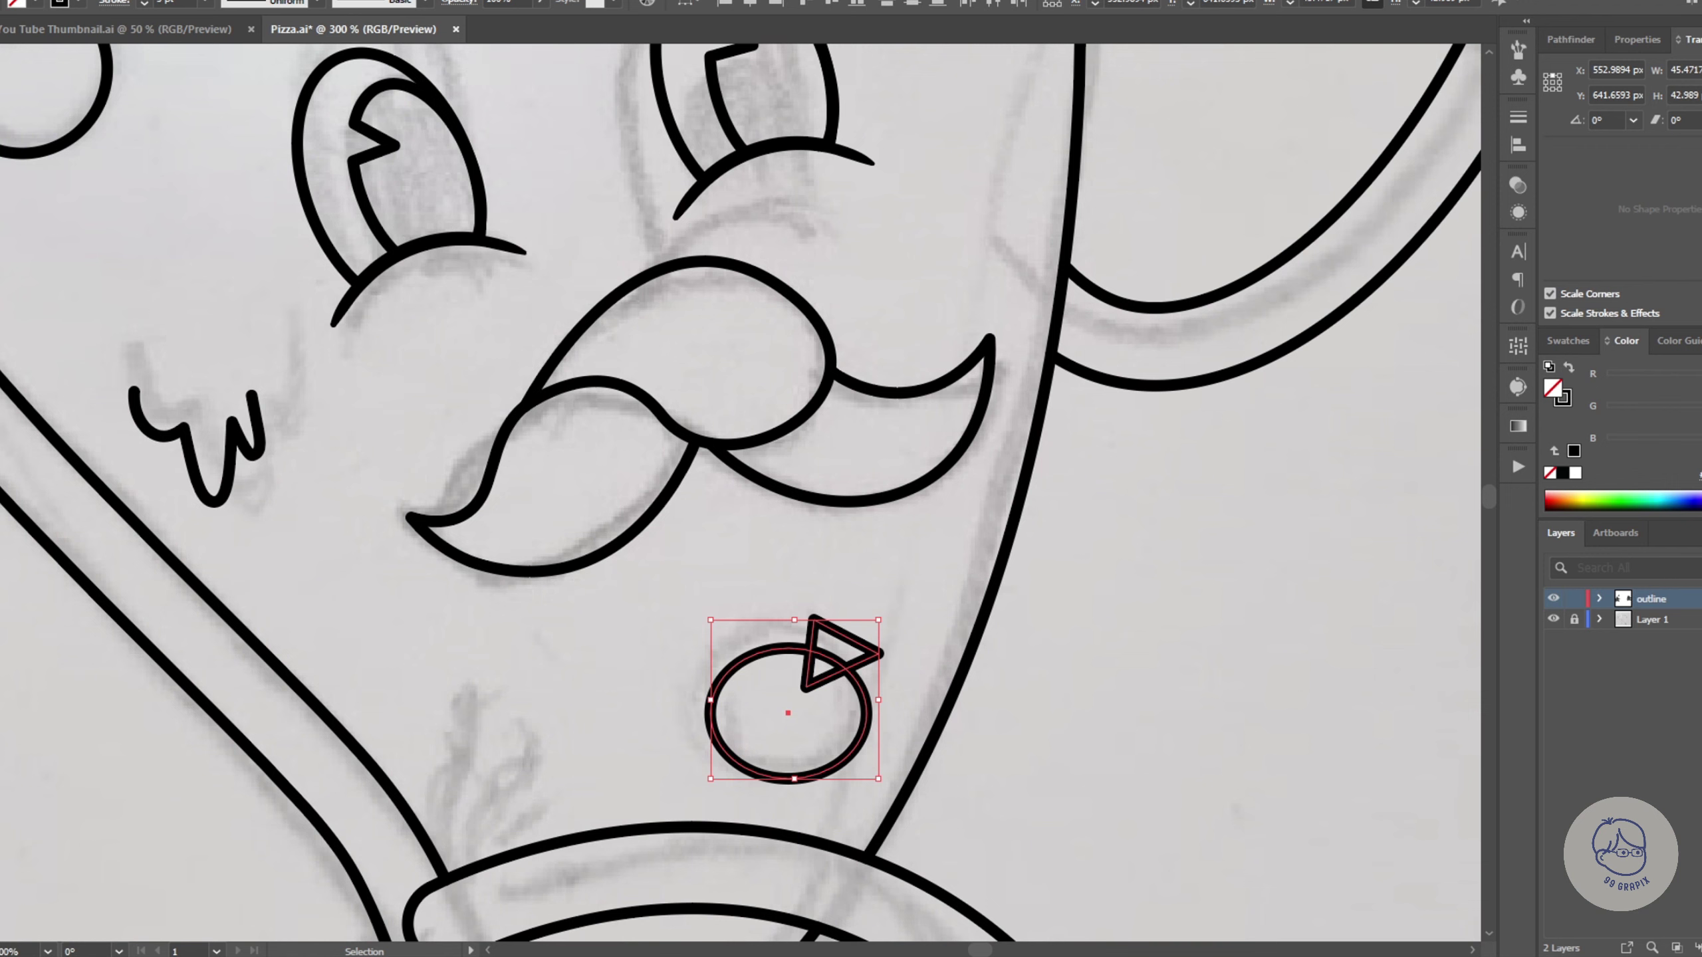
key(shift+m)
Step: Begin drawing the tossed dough outline above the raised hand with the Pen tool
key(ctrl+minus)
key(ctrl+minus)
key(ctrl+minus)
key(p)
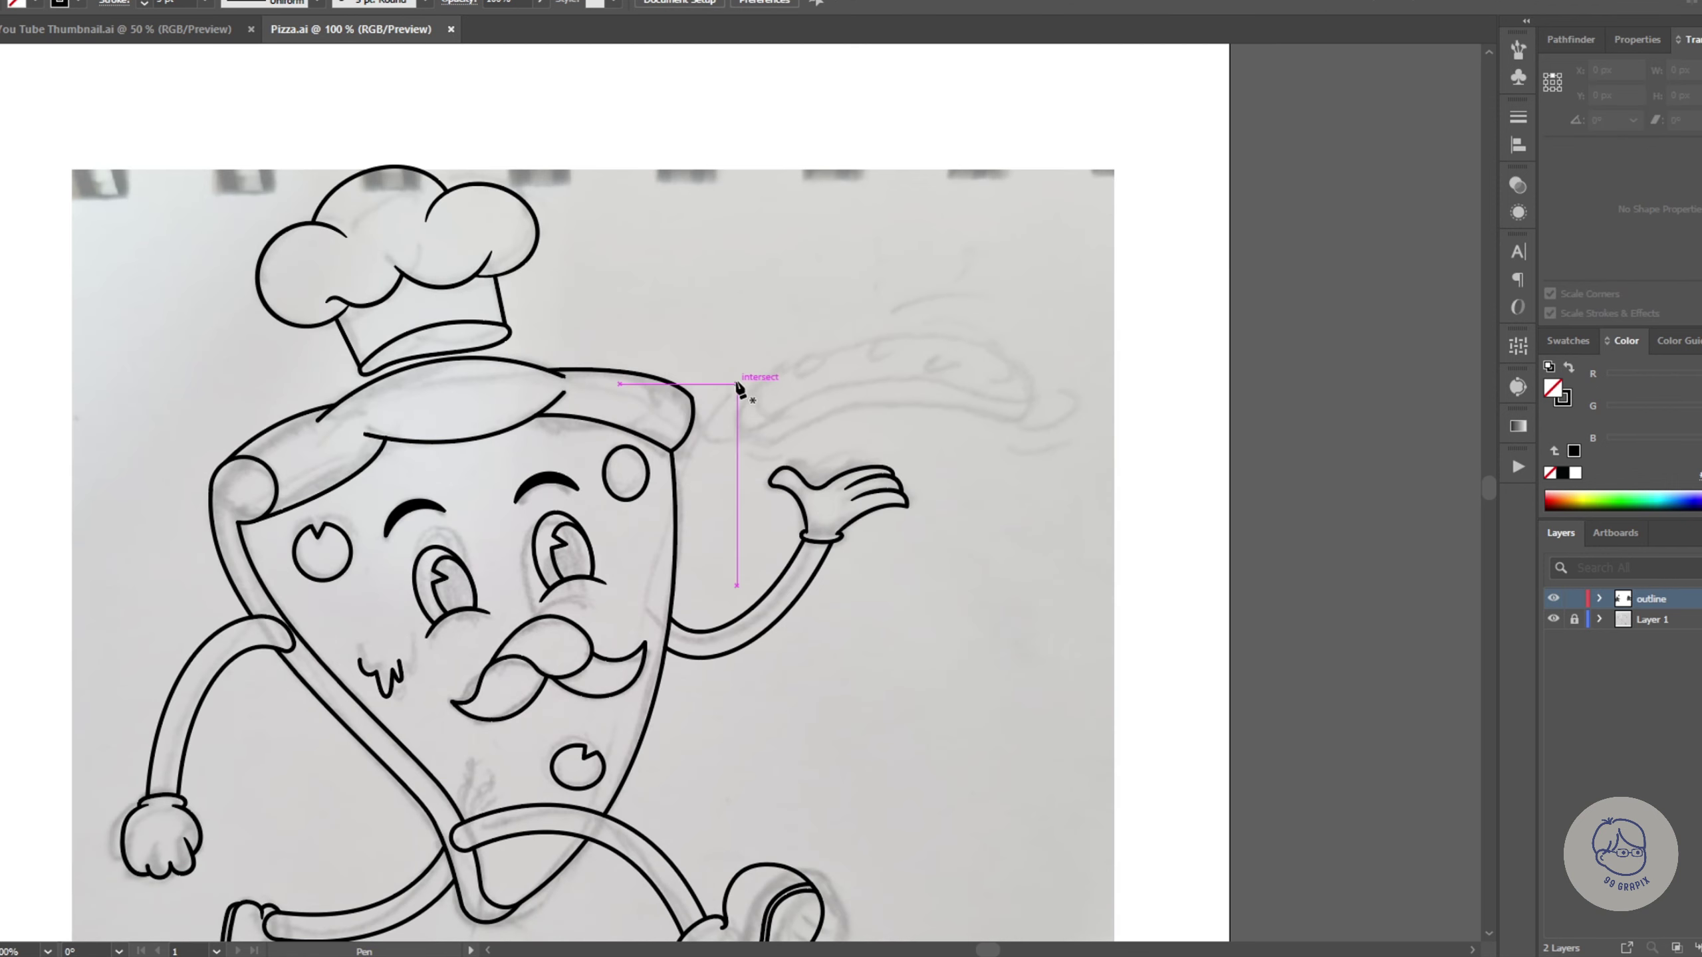
click(738, 384)
click(836, 284)
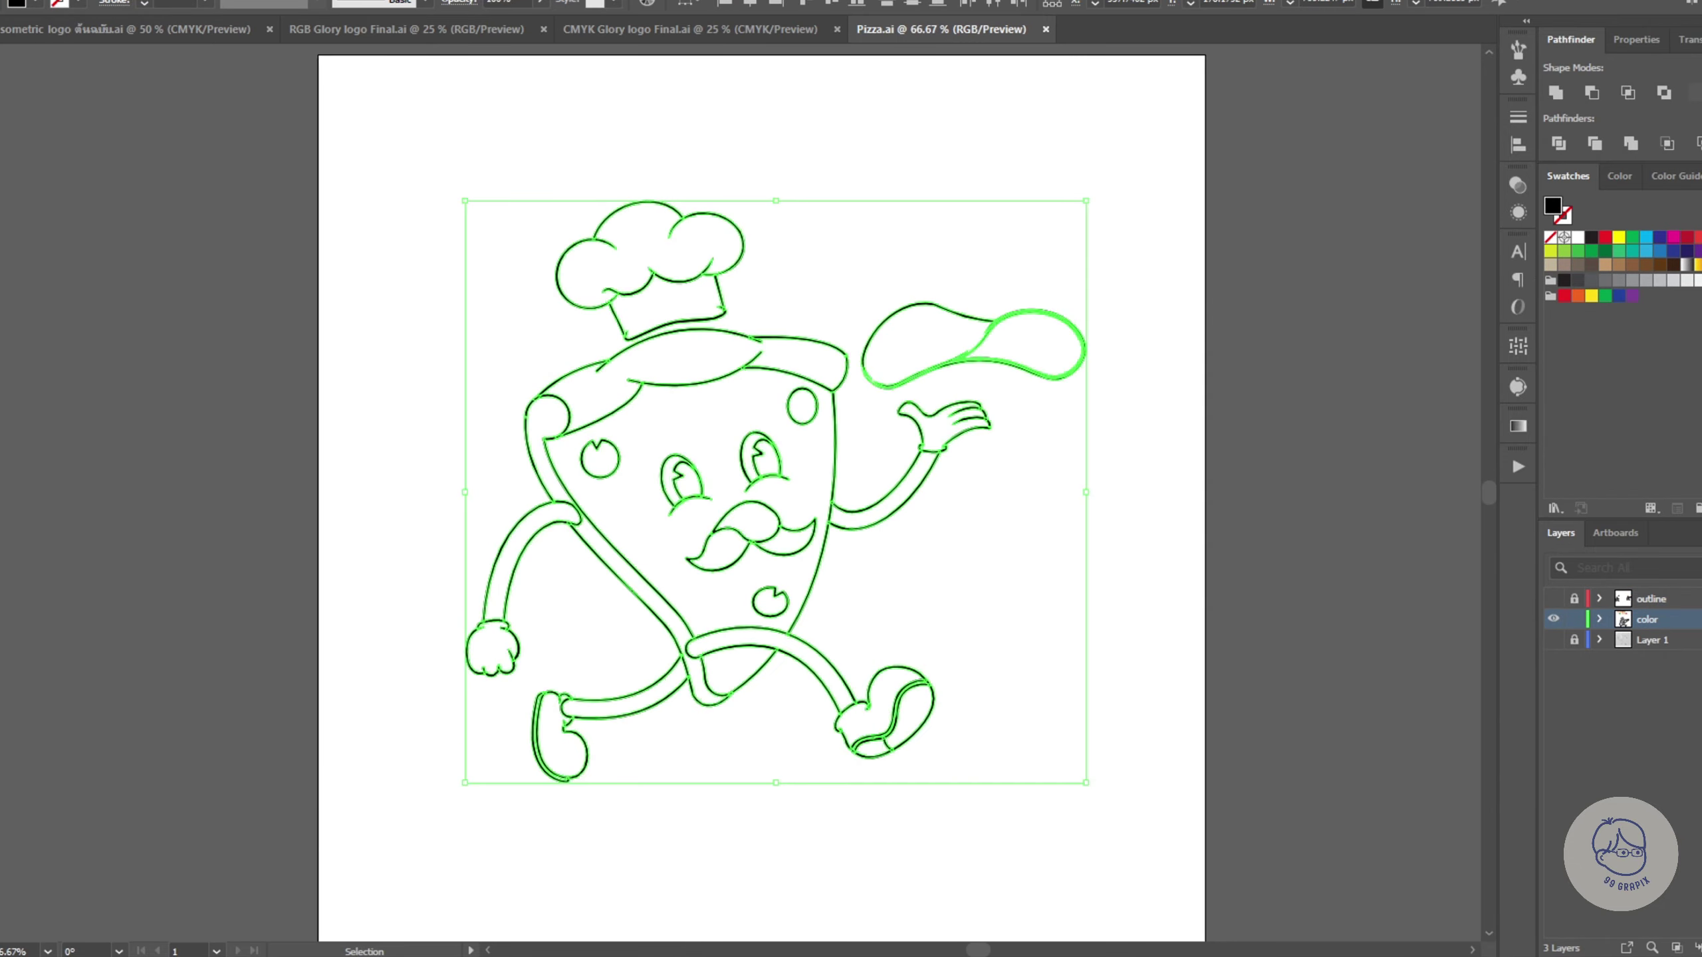
Step: Release the chef hat's compound path and fill it light grey from the sample
click(120, 104)
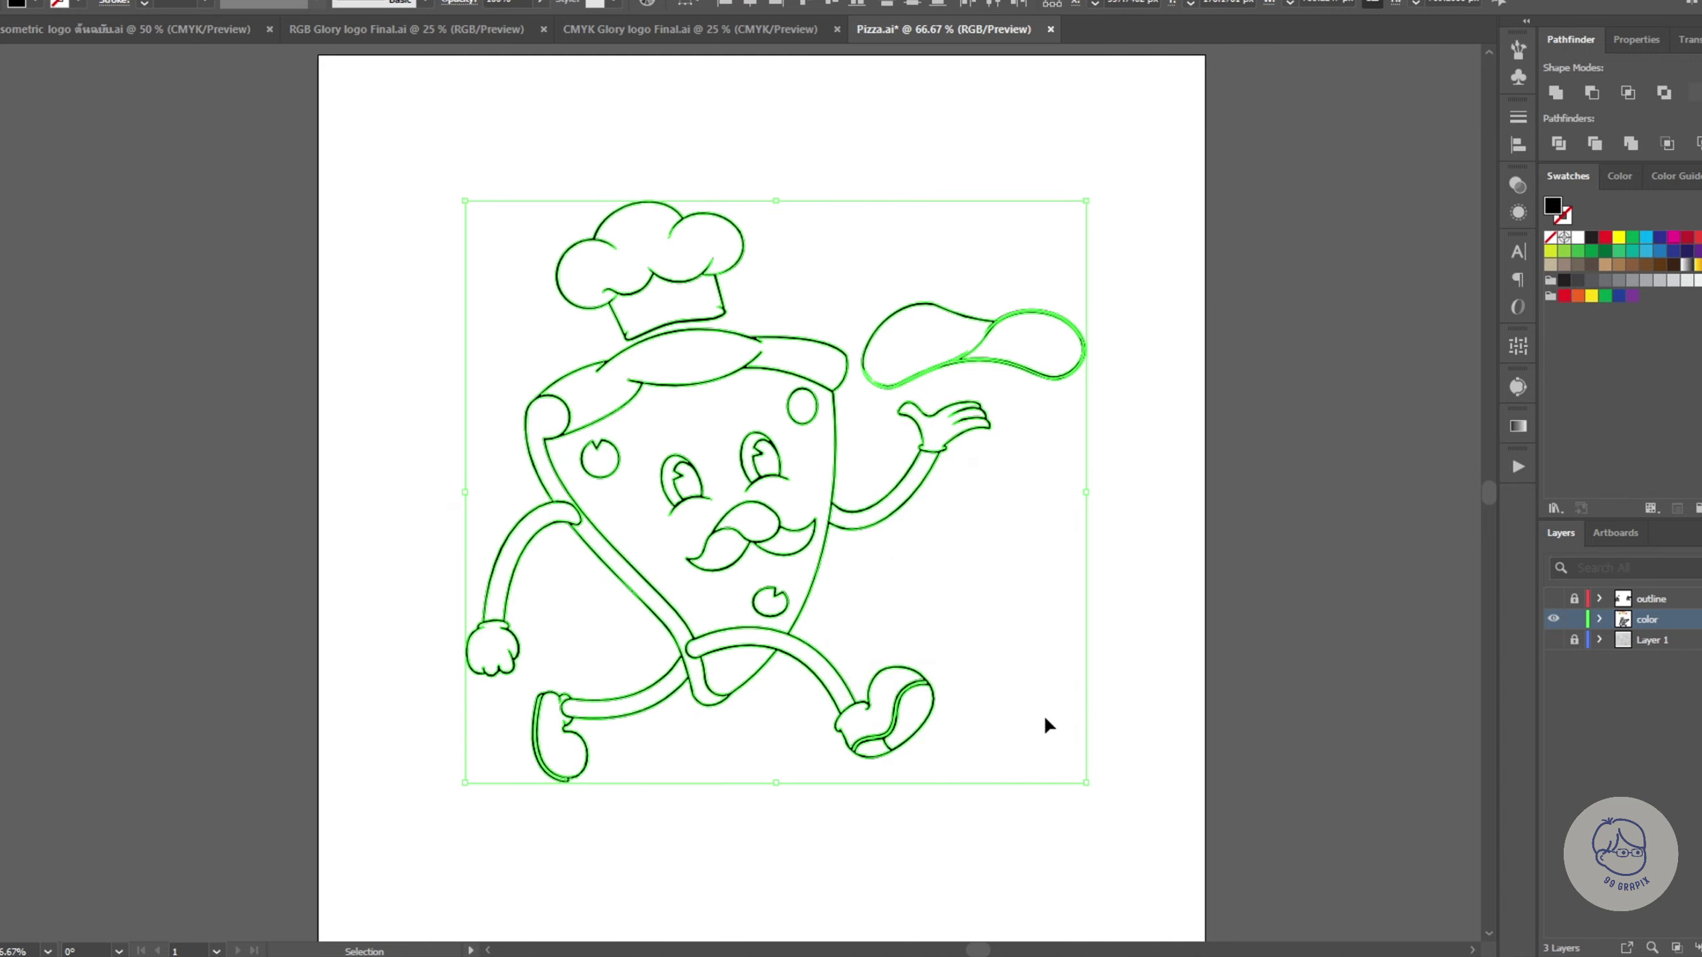
right_click(762, 371)
click(675, 585)
drag(455, 152, 757, 316)
right_click(674, 266)
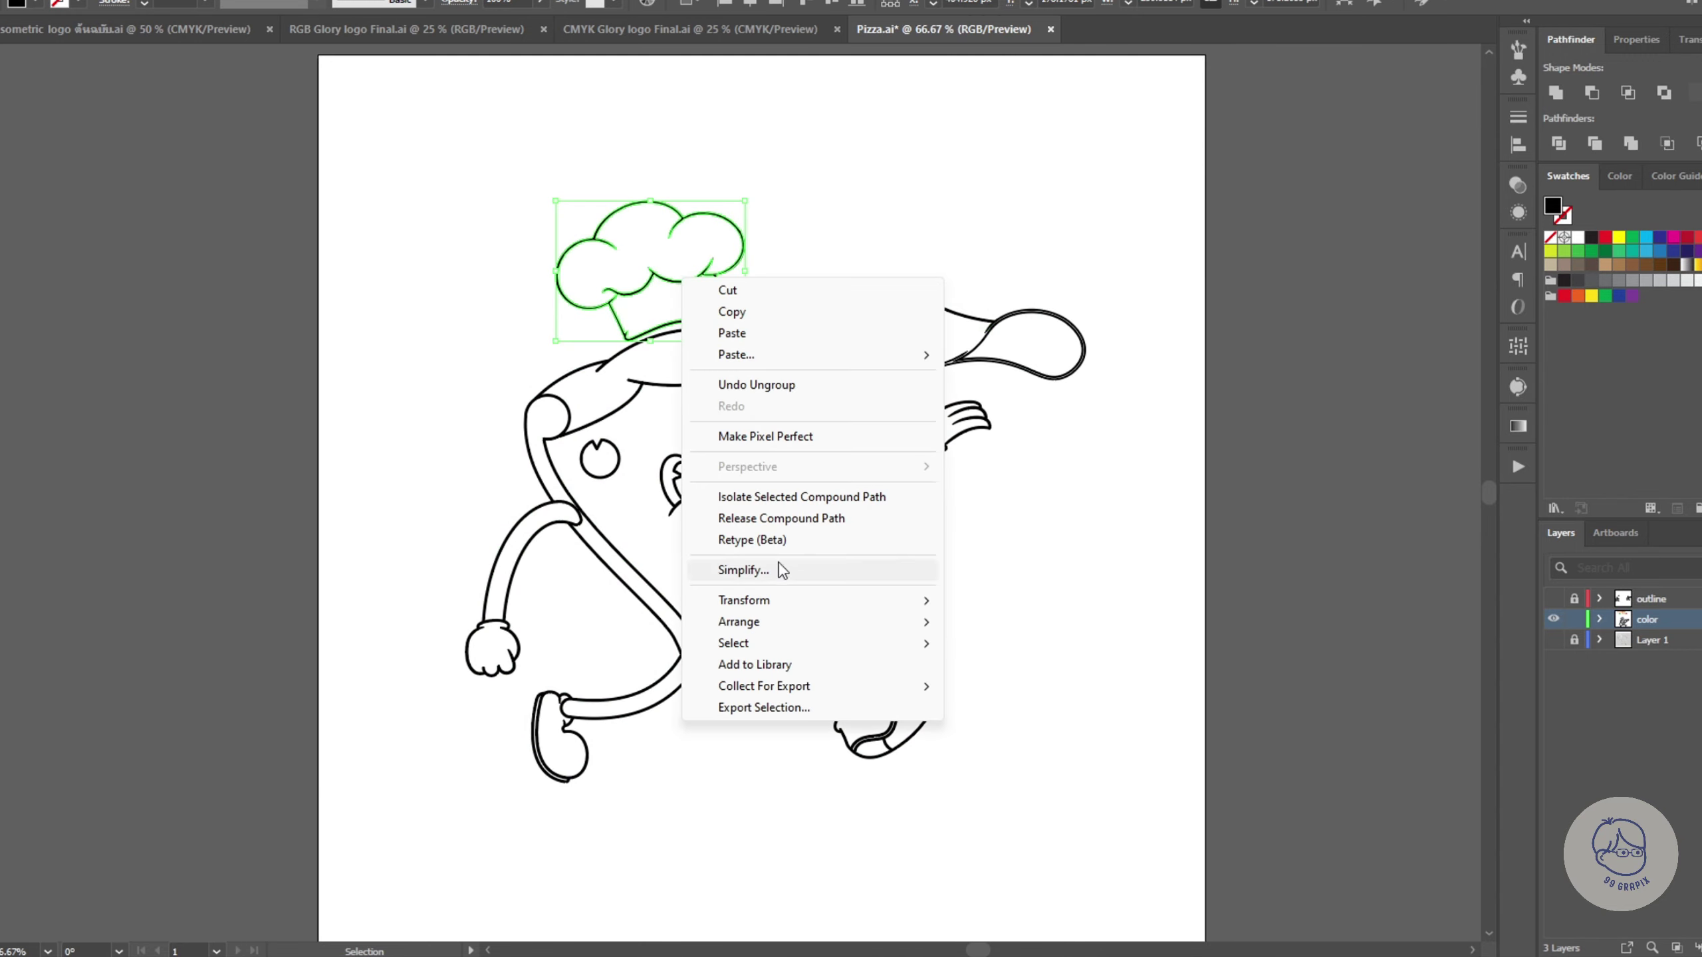
click(737, 516)
drag(704, 251, 647, 333)
click(370, 65)
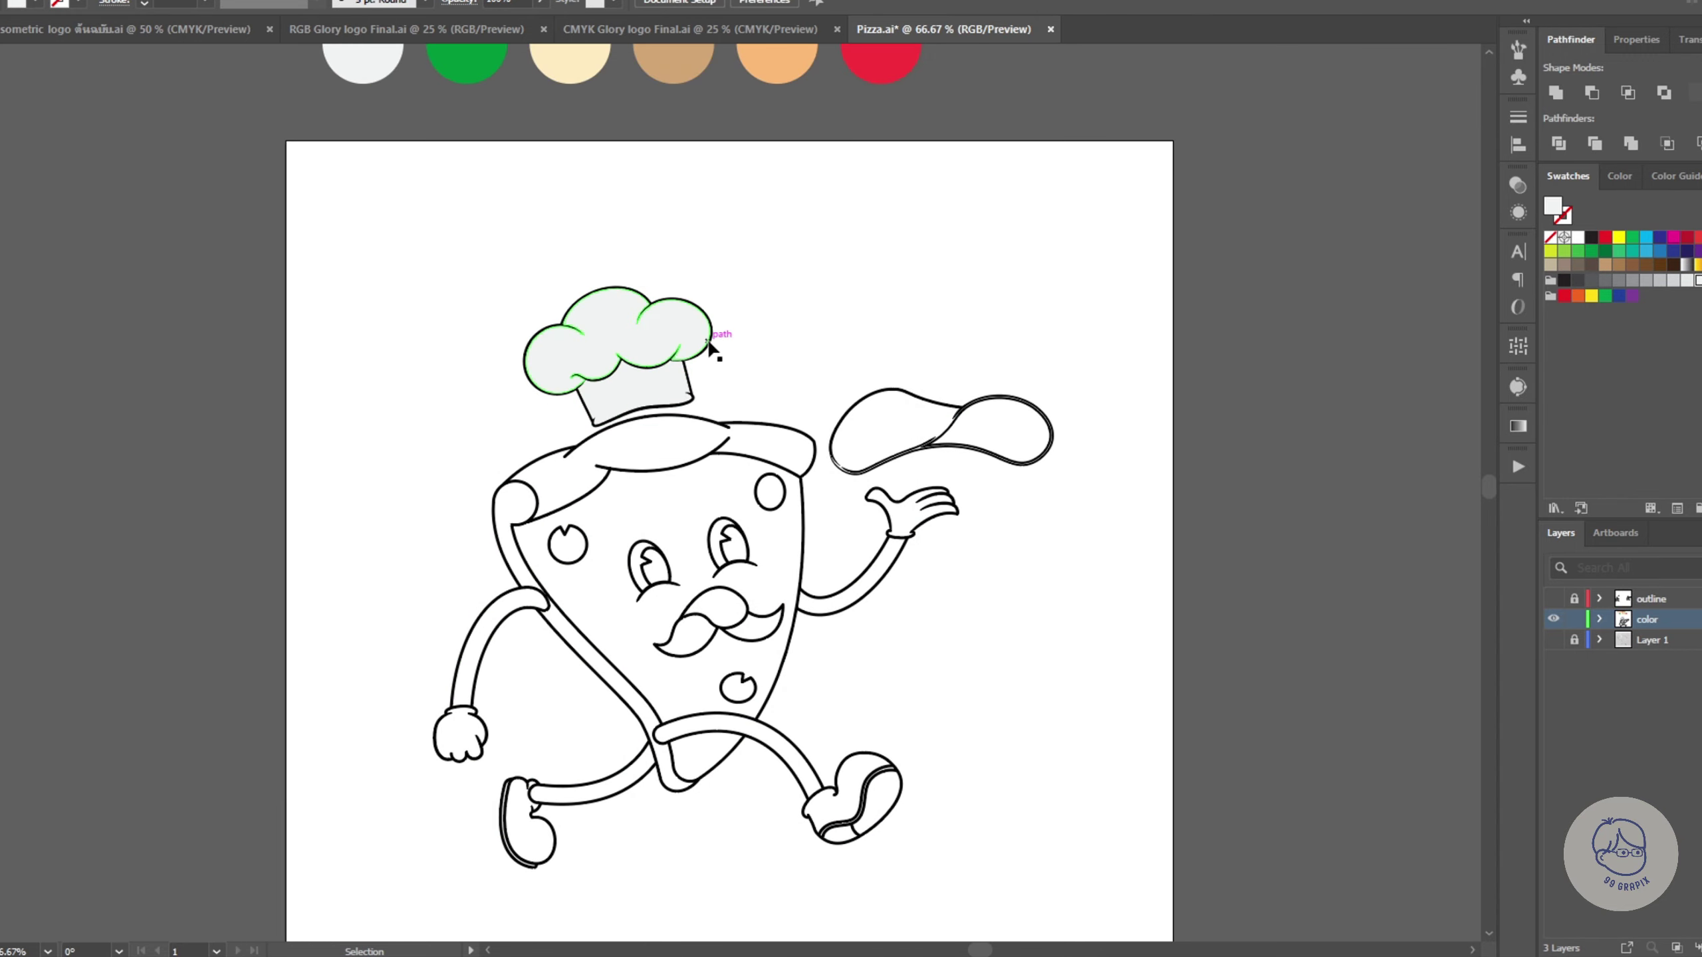
key(v)
Step: Select the tossed dough and apply an option from its right-click menu
key(ctrl+plus)
key(ctrl+plus)
key(ctrl+plus)
key(ctrl+minus)
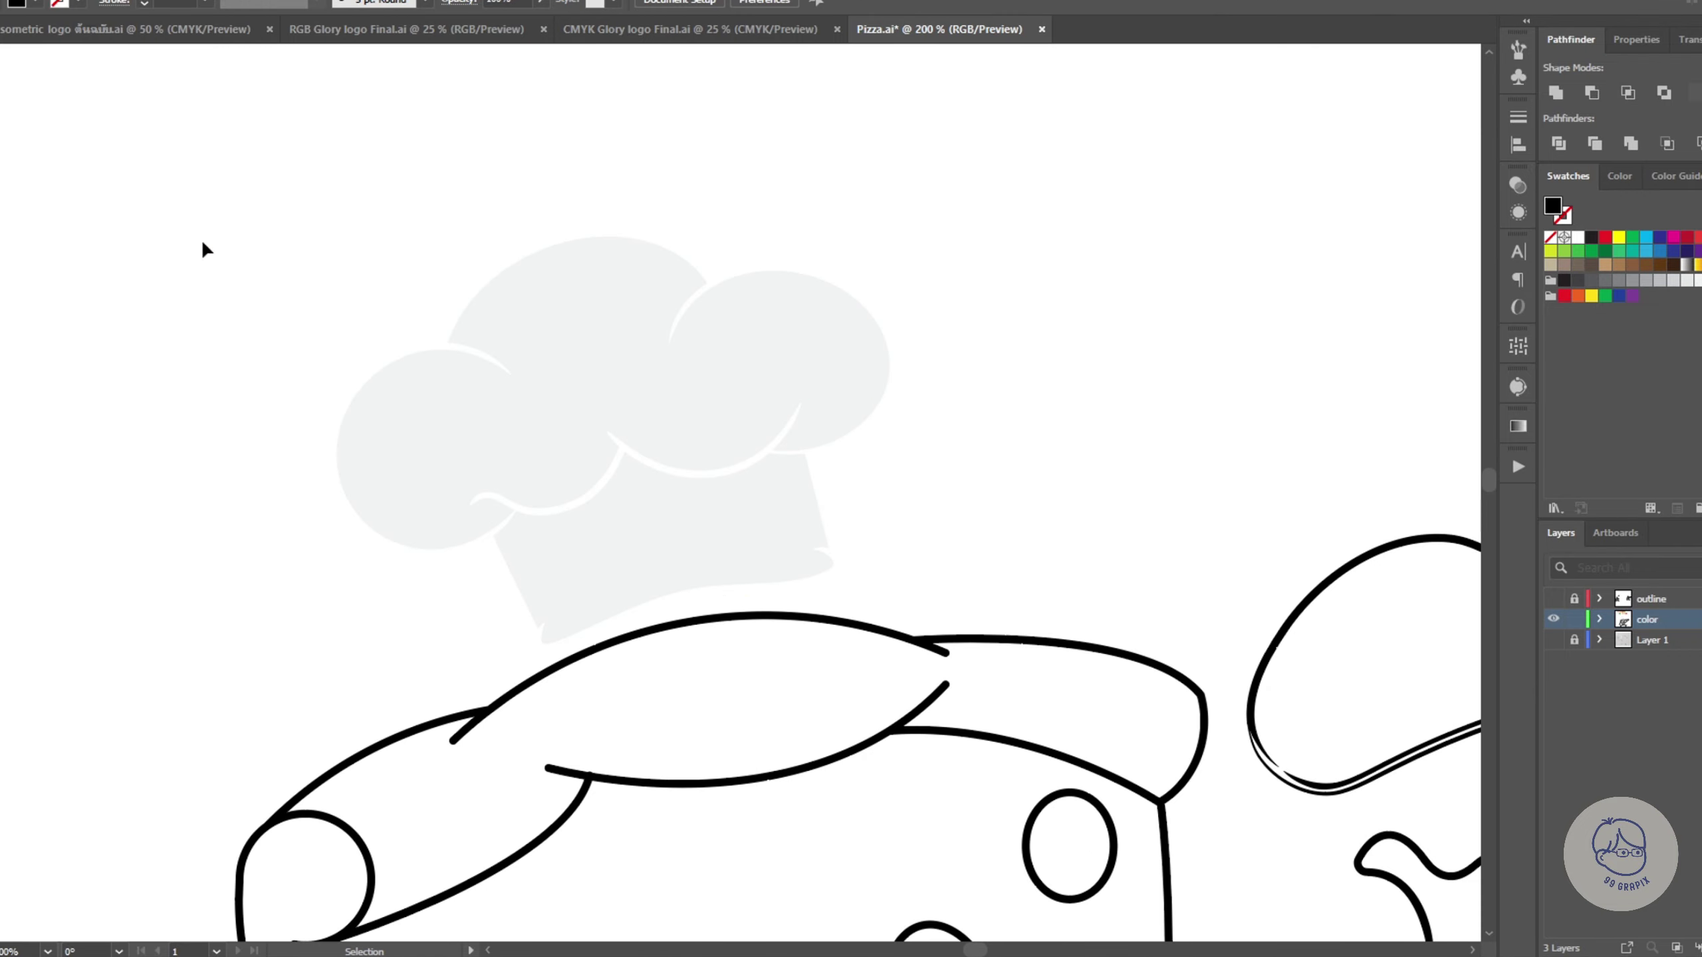
key(ctrl+minus)
click(1049, 314)
key(alt+o)
click(1025, 335)
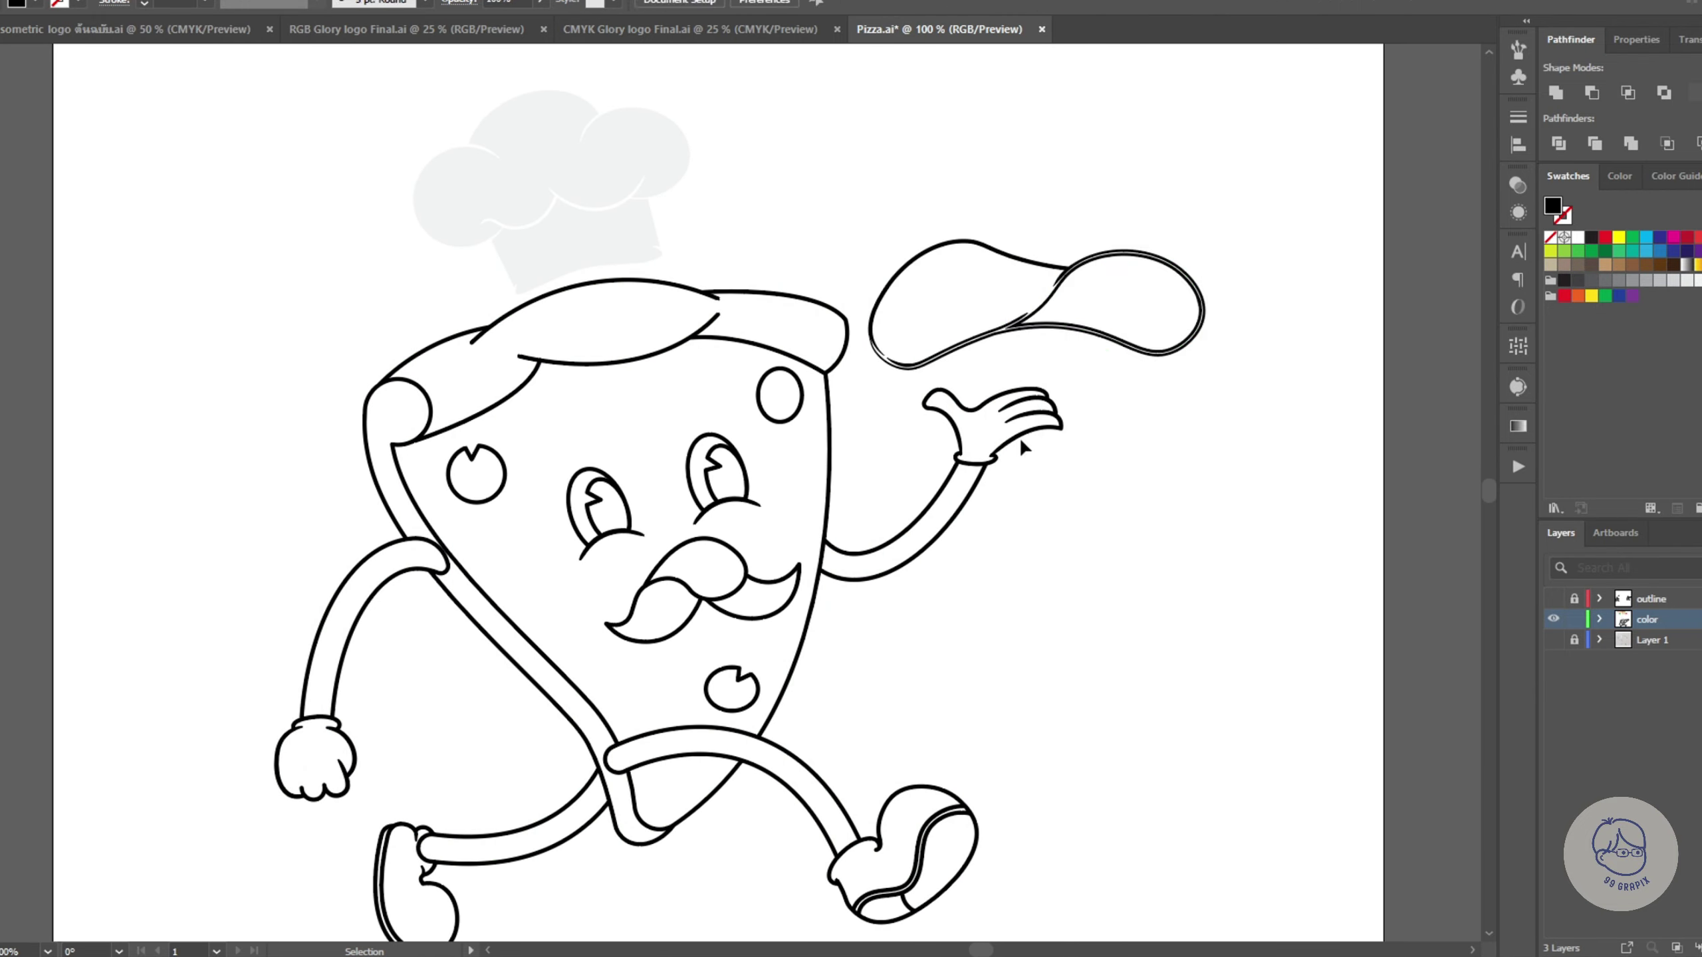
drag(1223, 380, 866, 210)
right_click(985, 251)
click(901, 696)
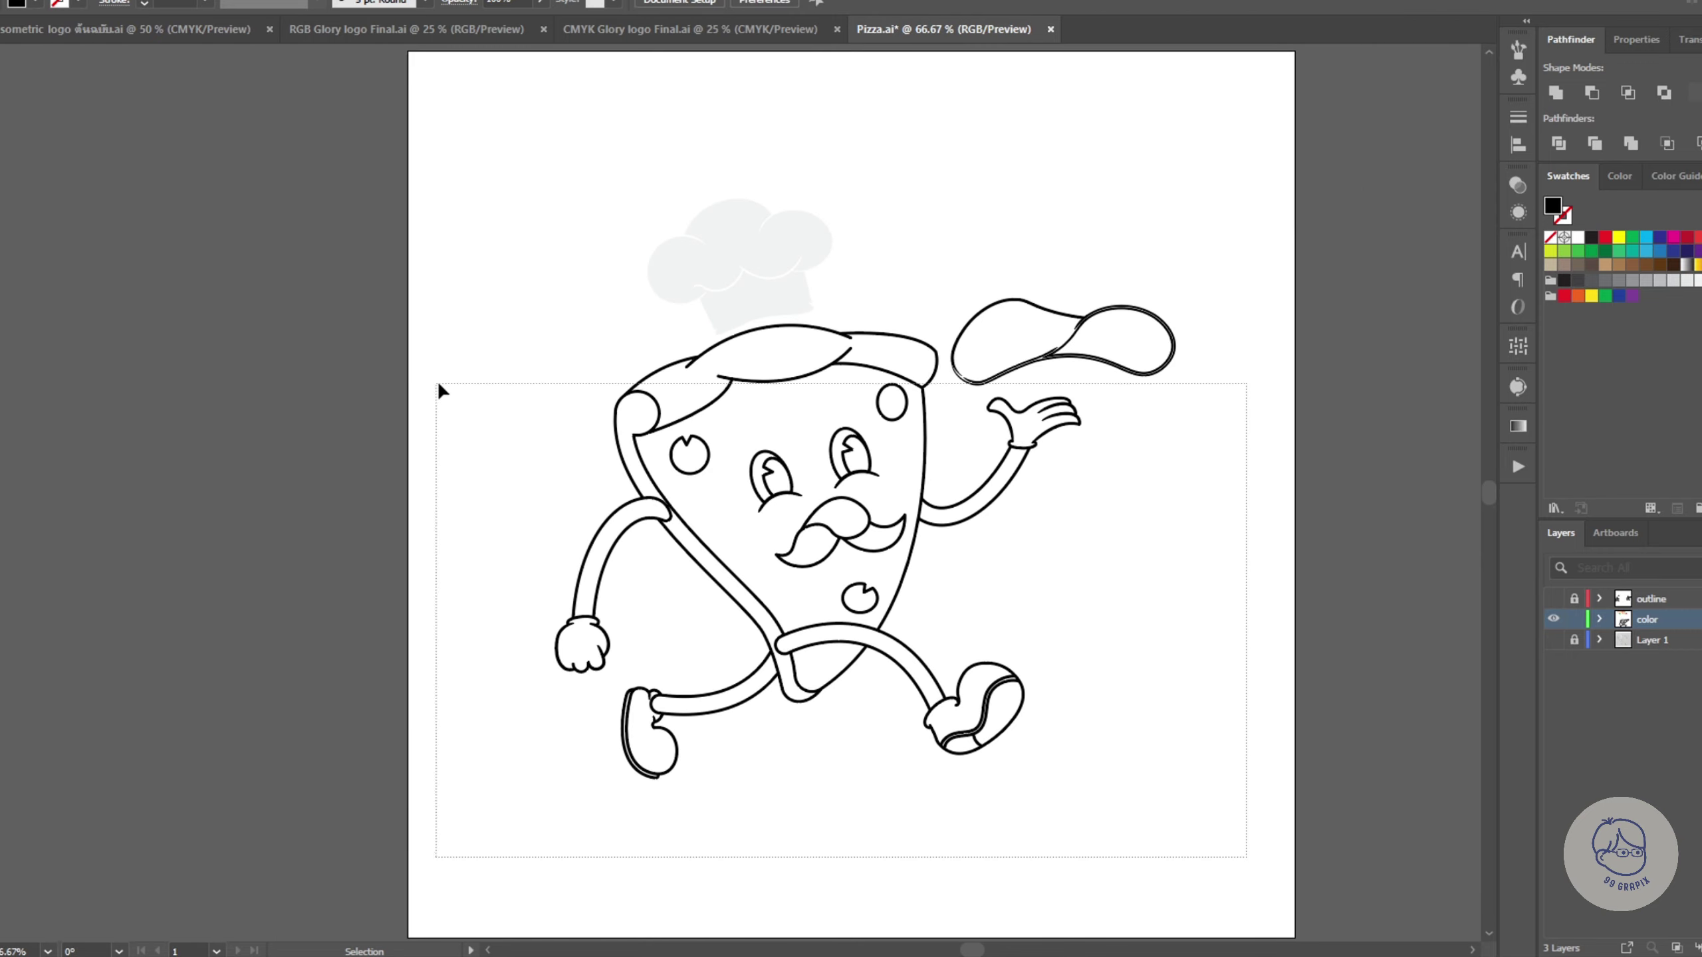
Step: Release the pizza body's compound path and fill it cream with the Eyedropper
click(844, 577)
right_click(844, 563)
click(896, 338)
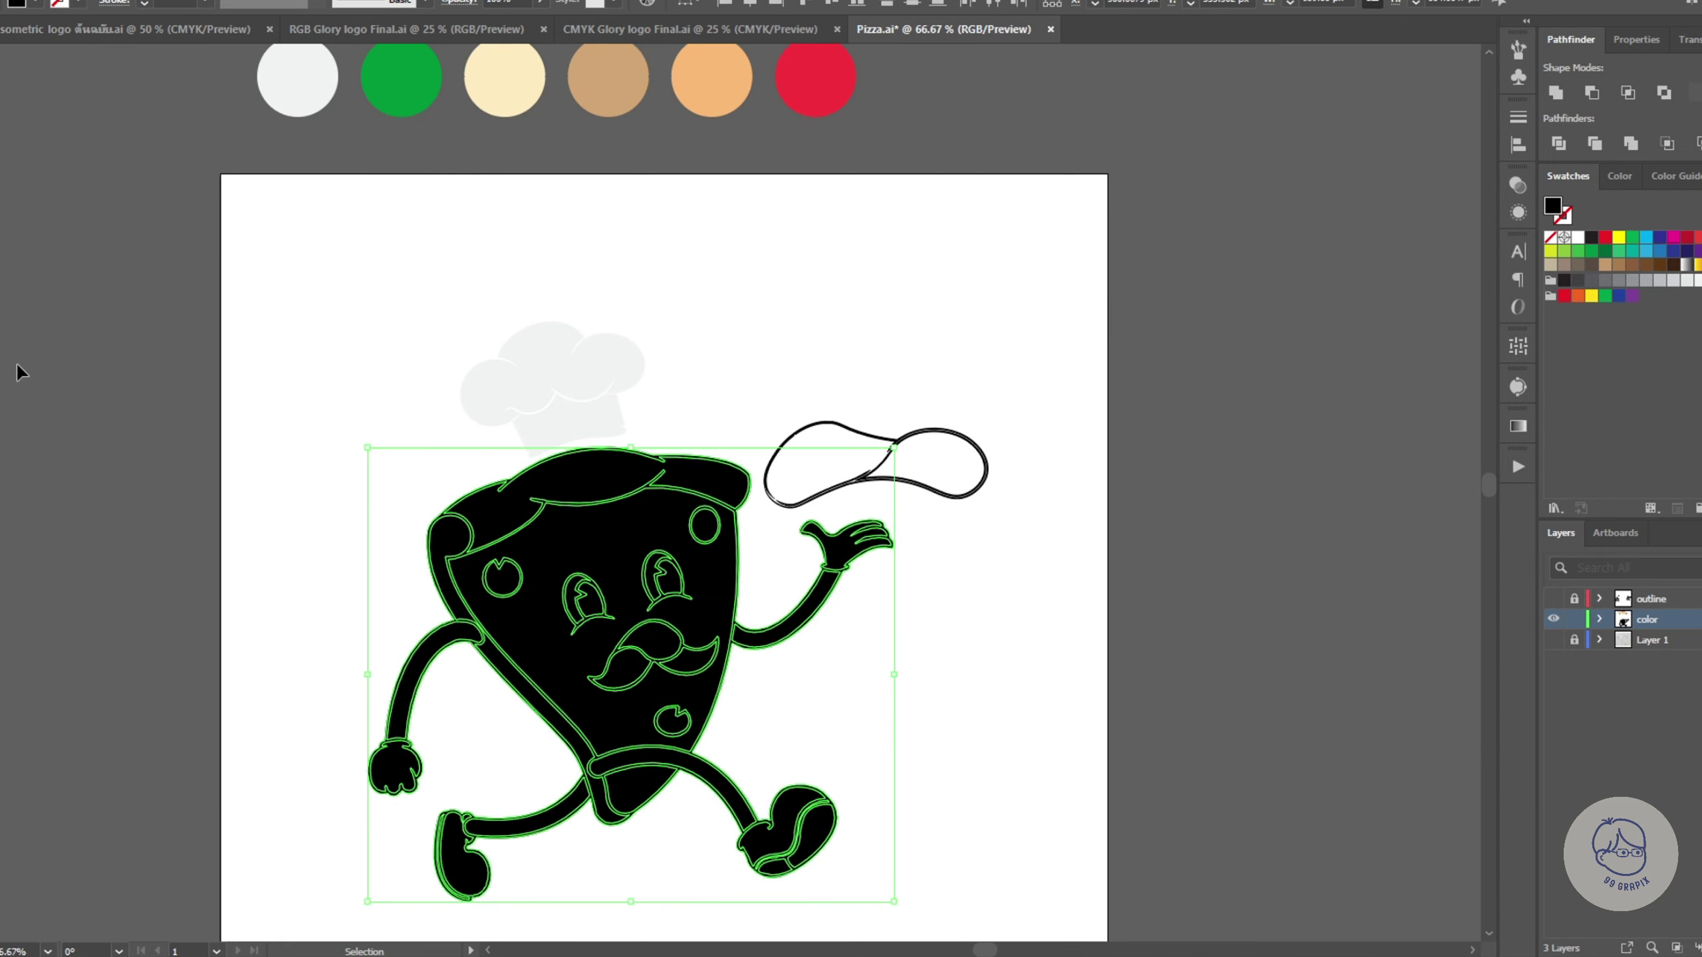
key(i)
click(509, 83)
key(ctrl+shift+a)
key(ctrl+plus)
key(ctrl+plus)
key(ctrl+plus)
Step: Fill the left crust dark brown and the dough cream and tan using Color Guide shades
key(ctrl+minus)
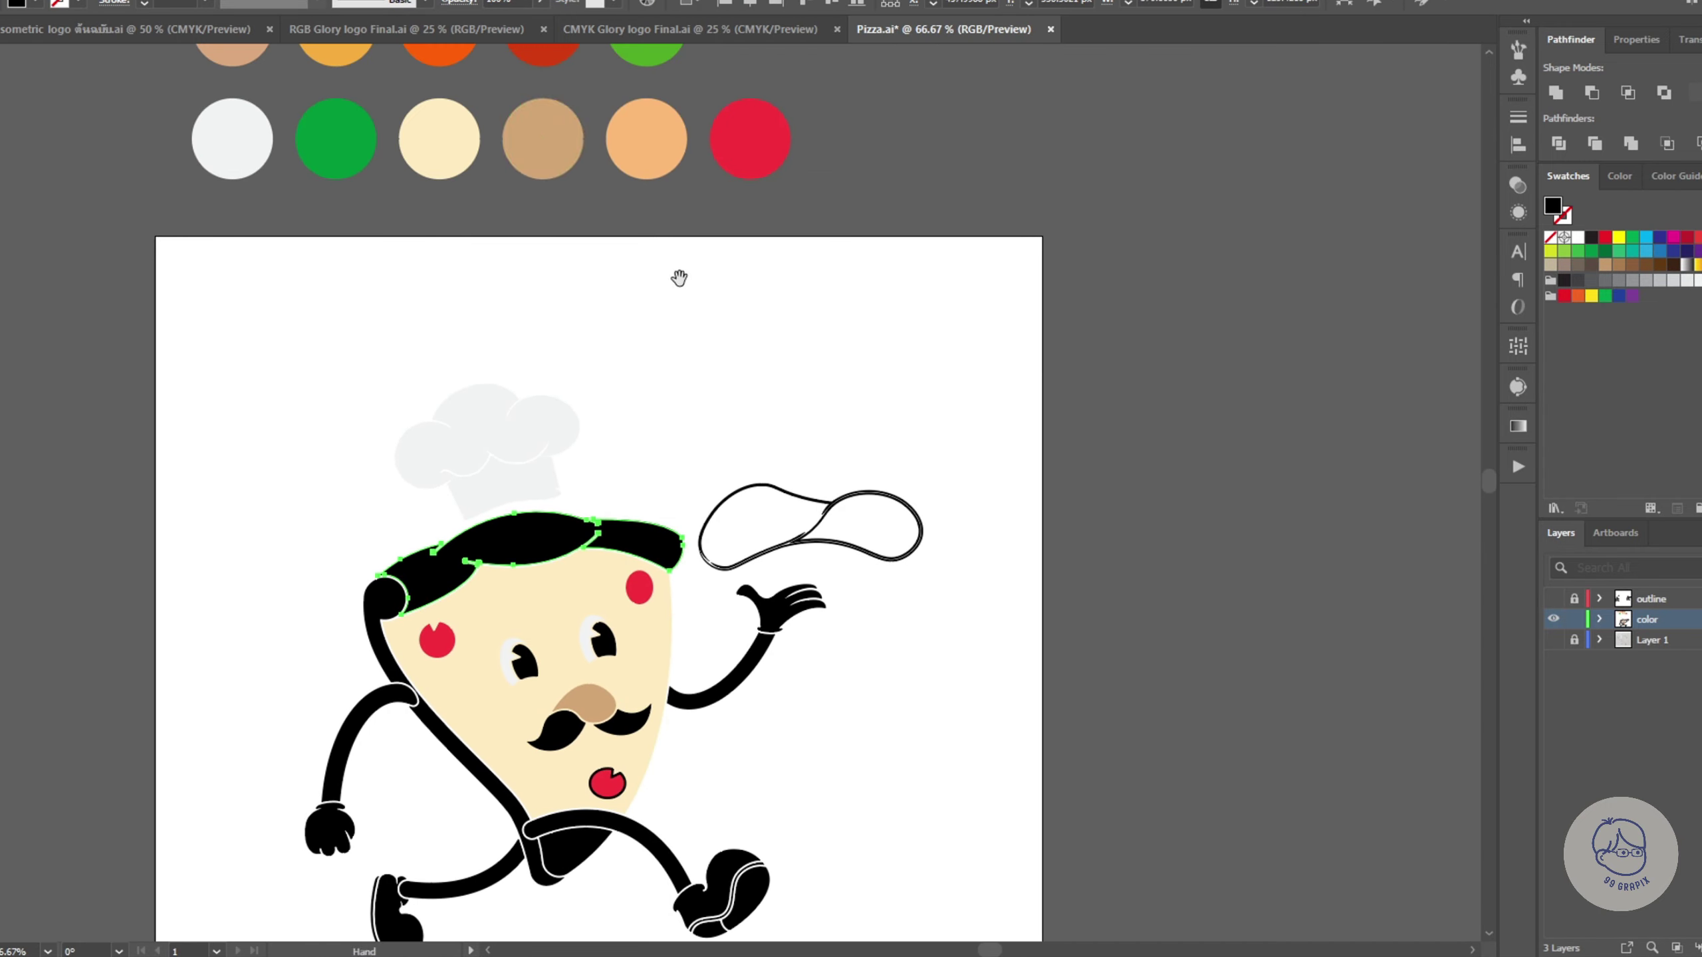
click(1675, 176)
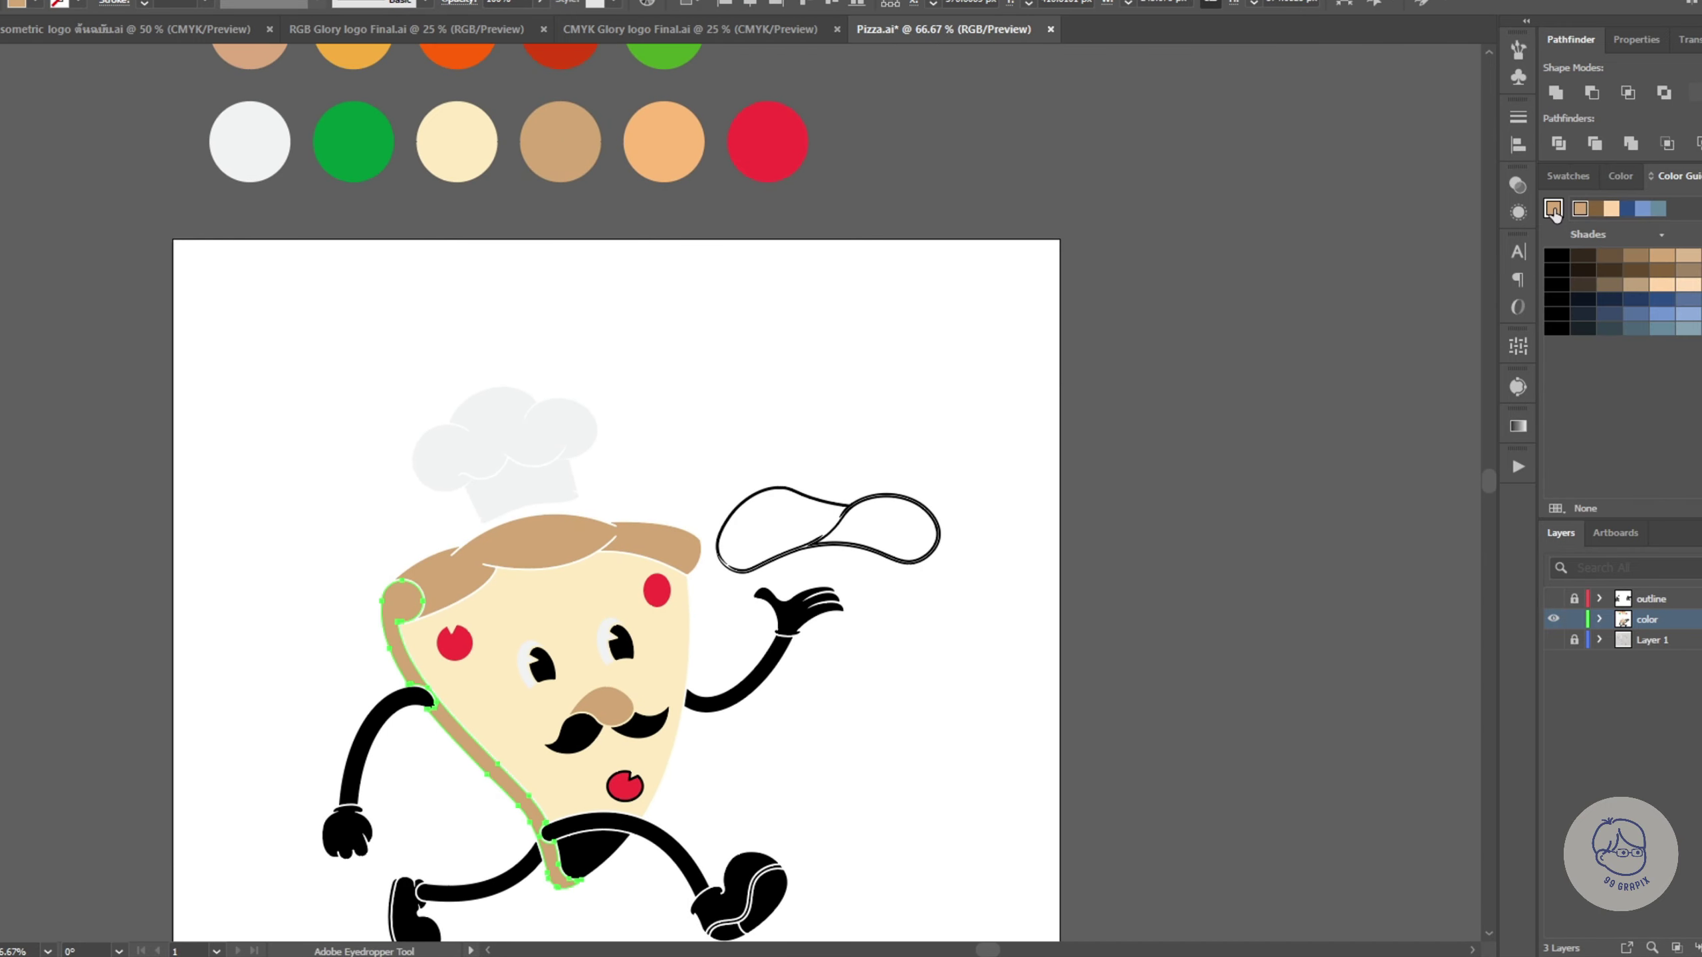
click(1609, 269)
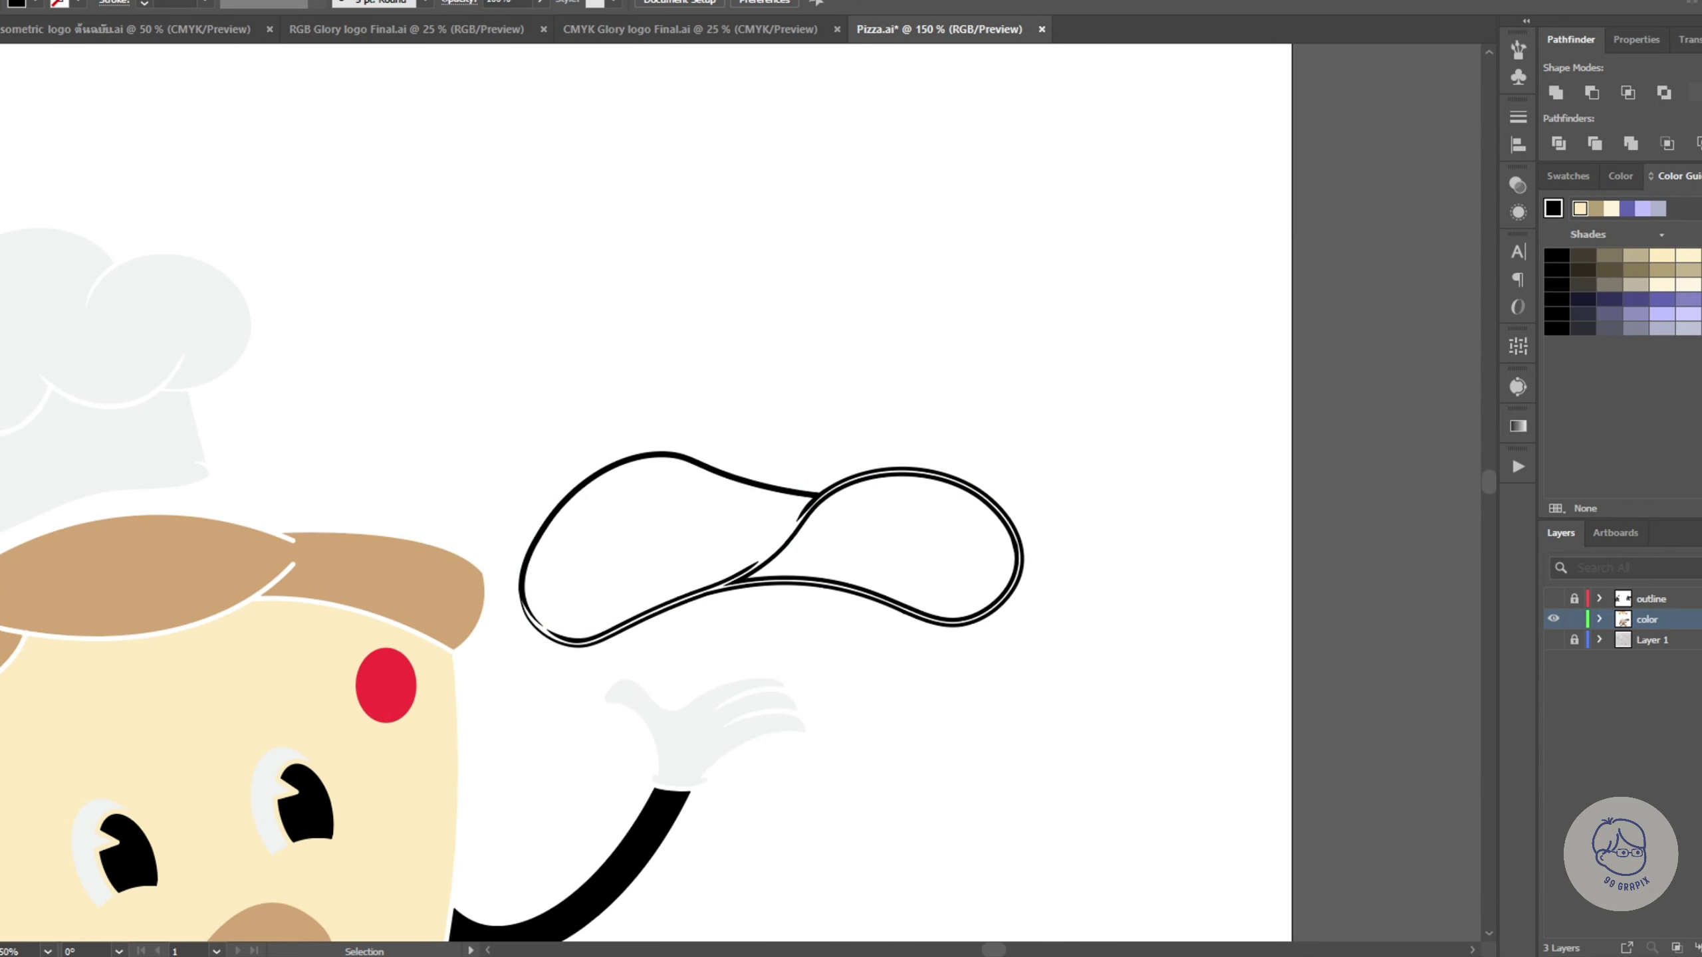
mouse_move(492, 404)
mouse_down()
mouse_move(882, 555)
mouse_move(1058, 703)
mouse_up()
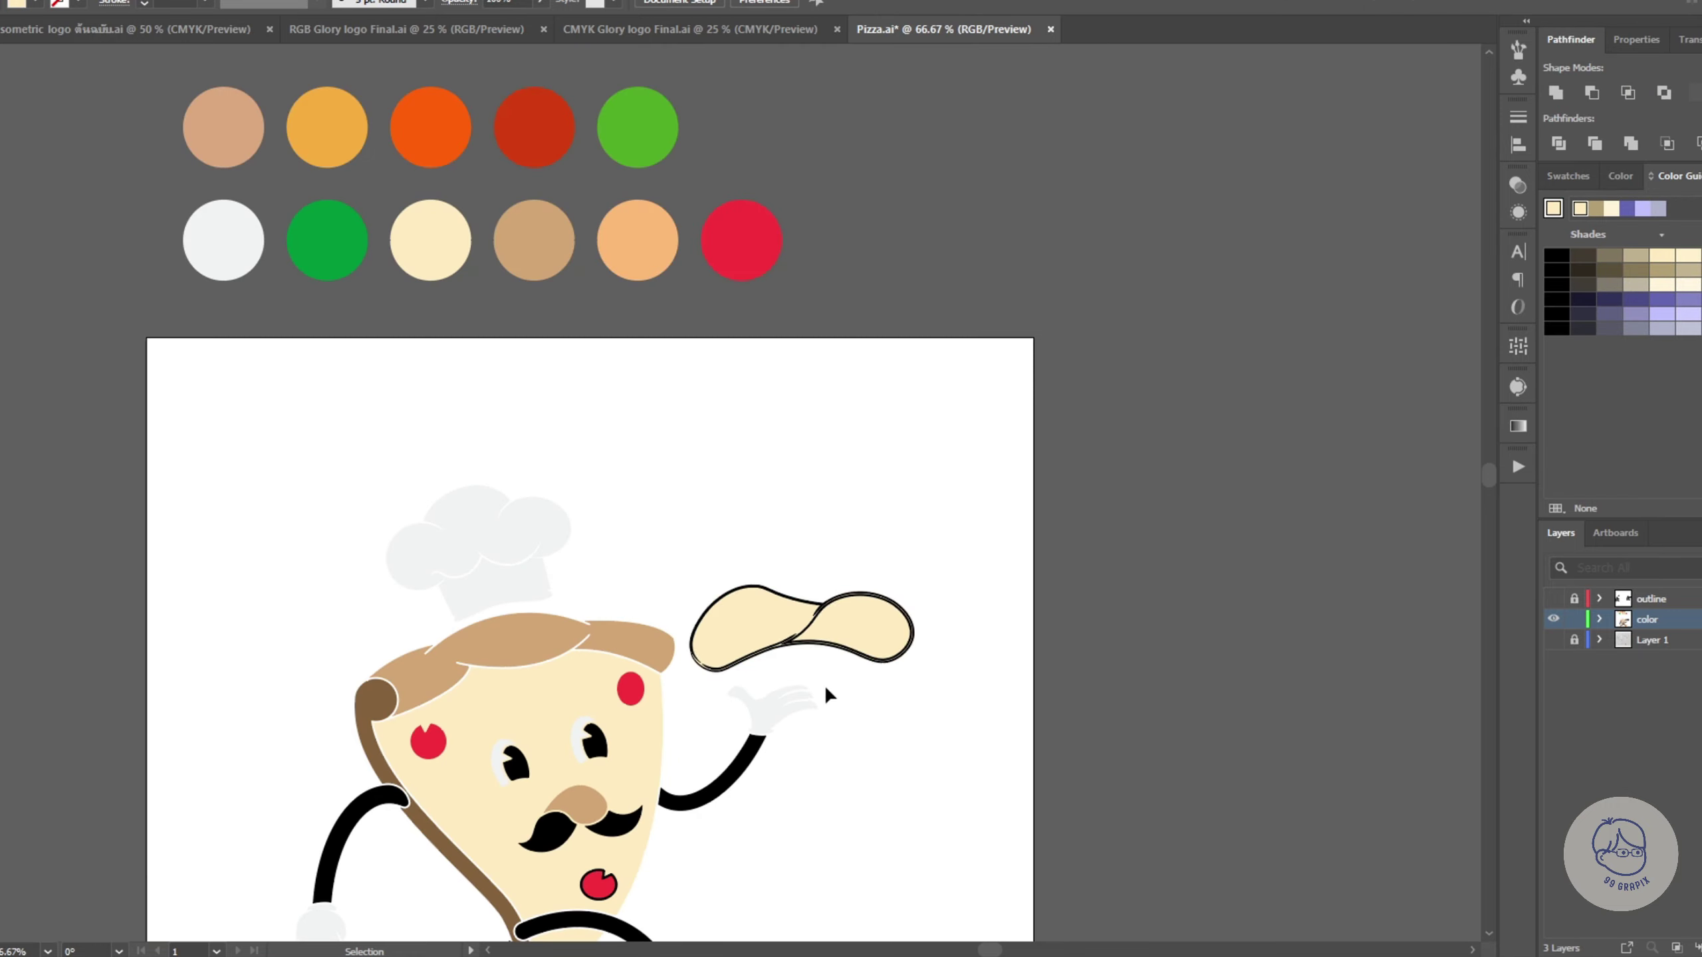
click(864, 627)
key(i)
click(534, 239)
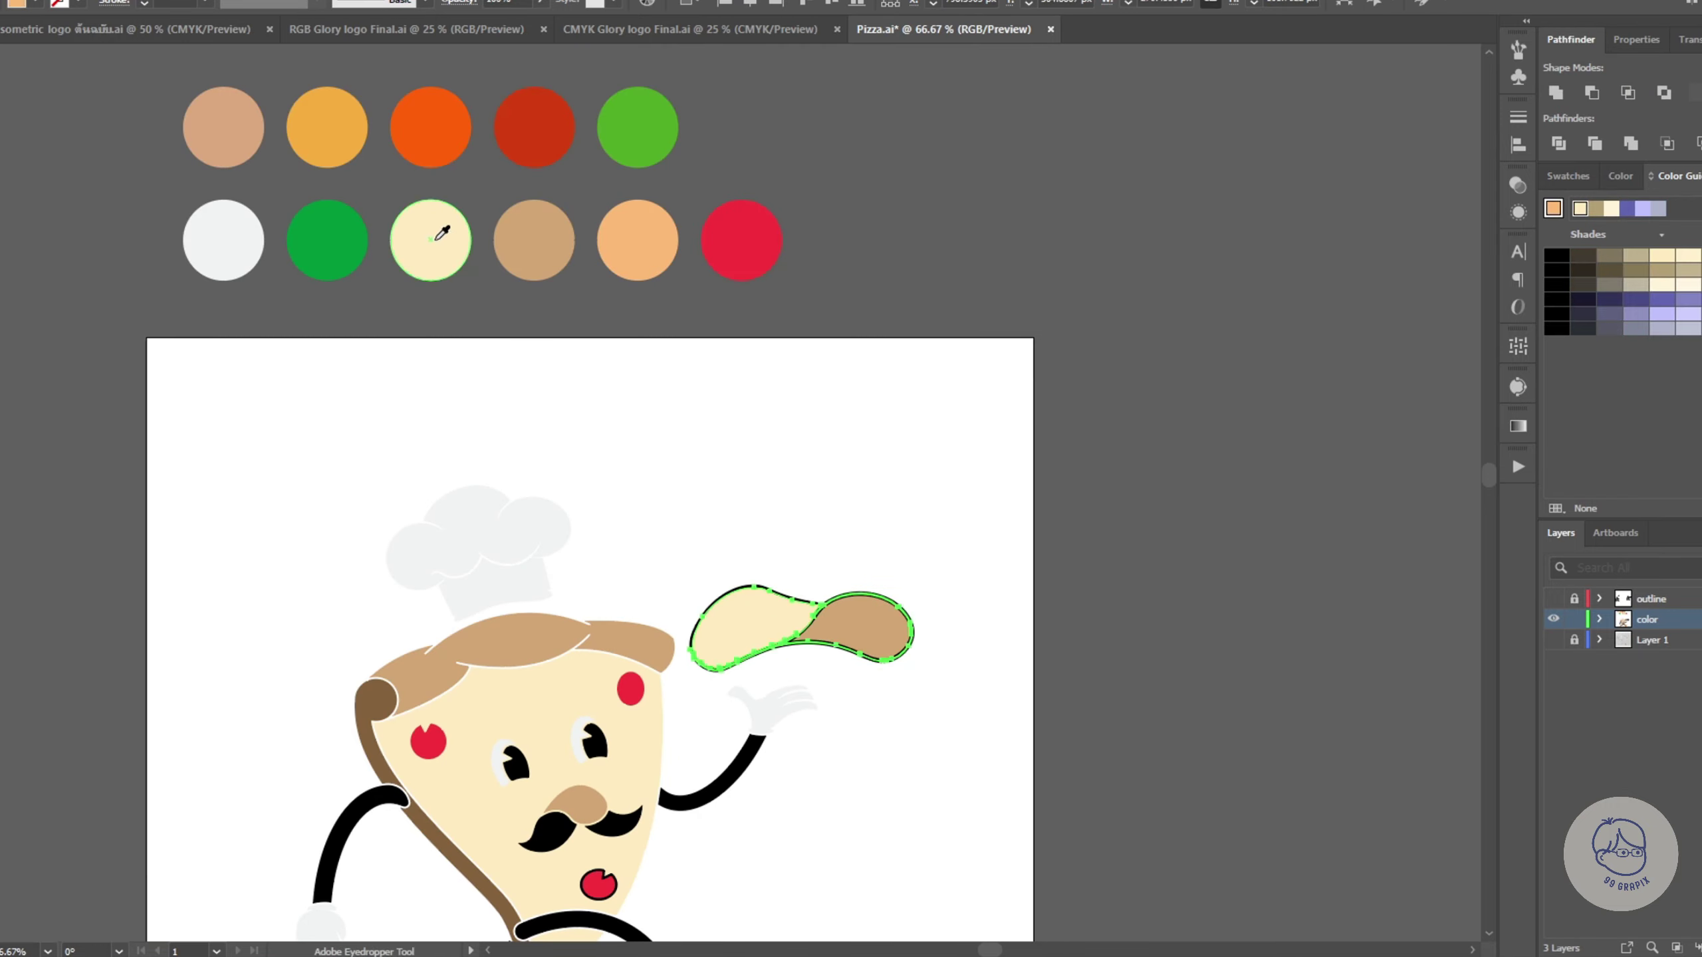
Step: Show and unlock the outline layer in Layers, then select its artwork
scroll(871, 494, down, 3)
click(1553, 599)
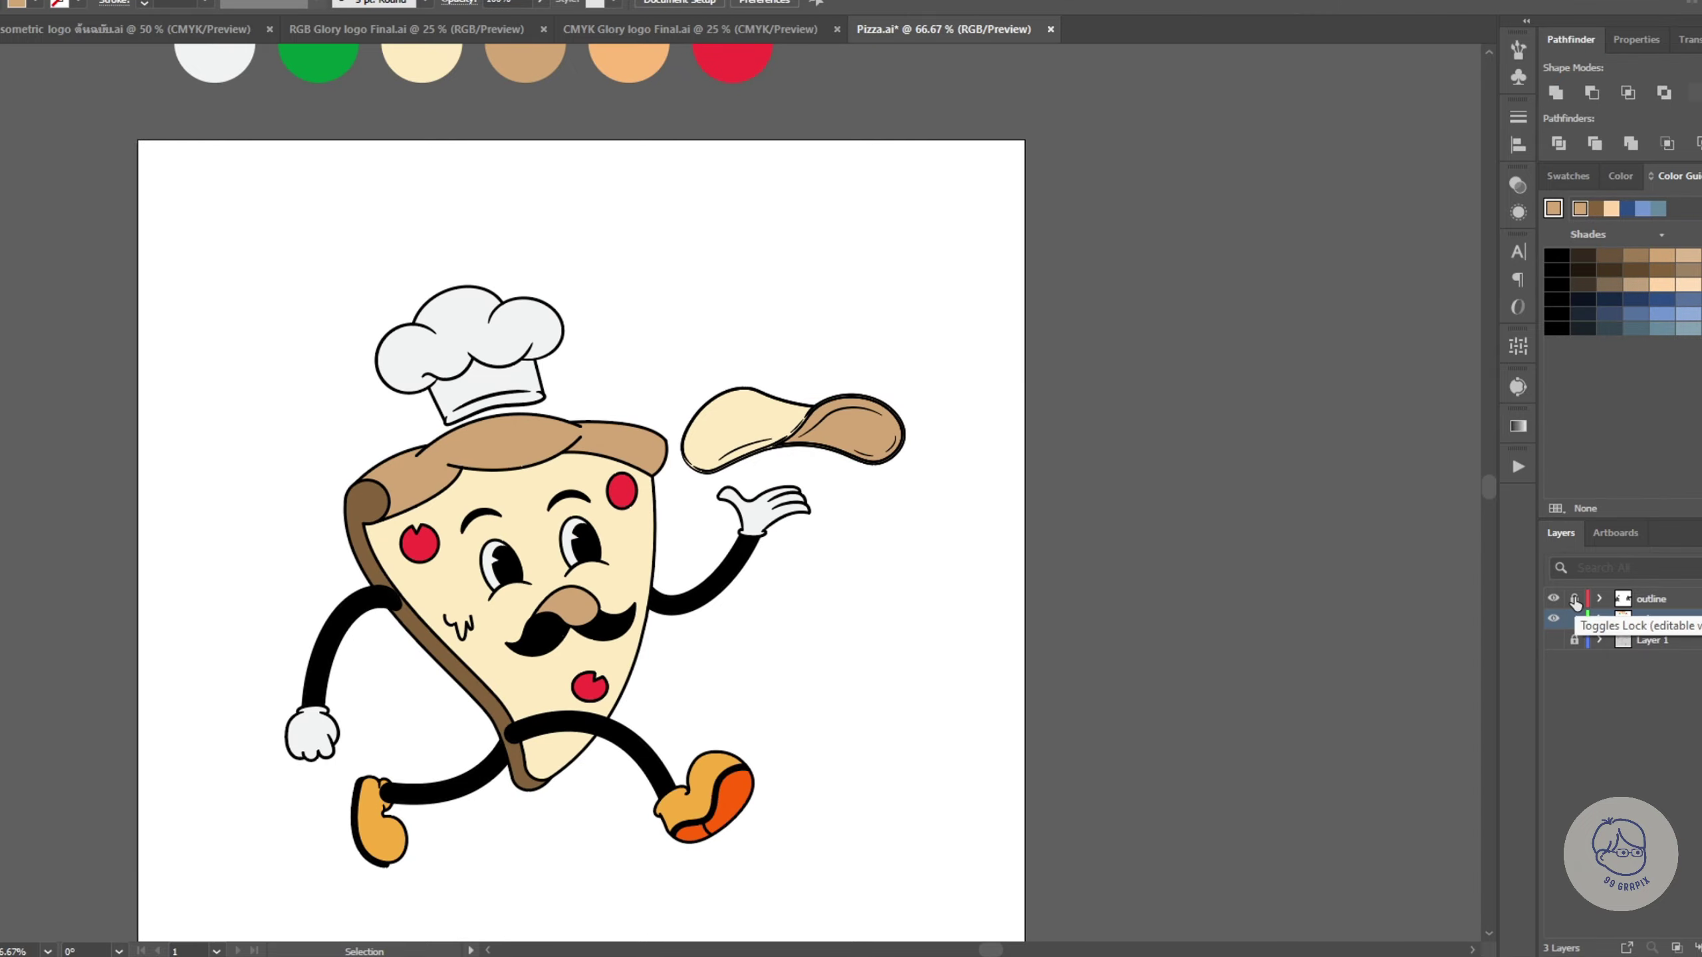
click(1575, 601)
scroll(871, 537, up, 3)
drag(854, 475, 567, 516)
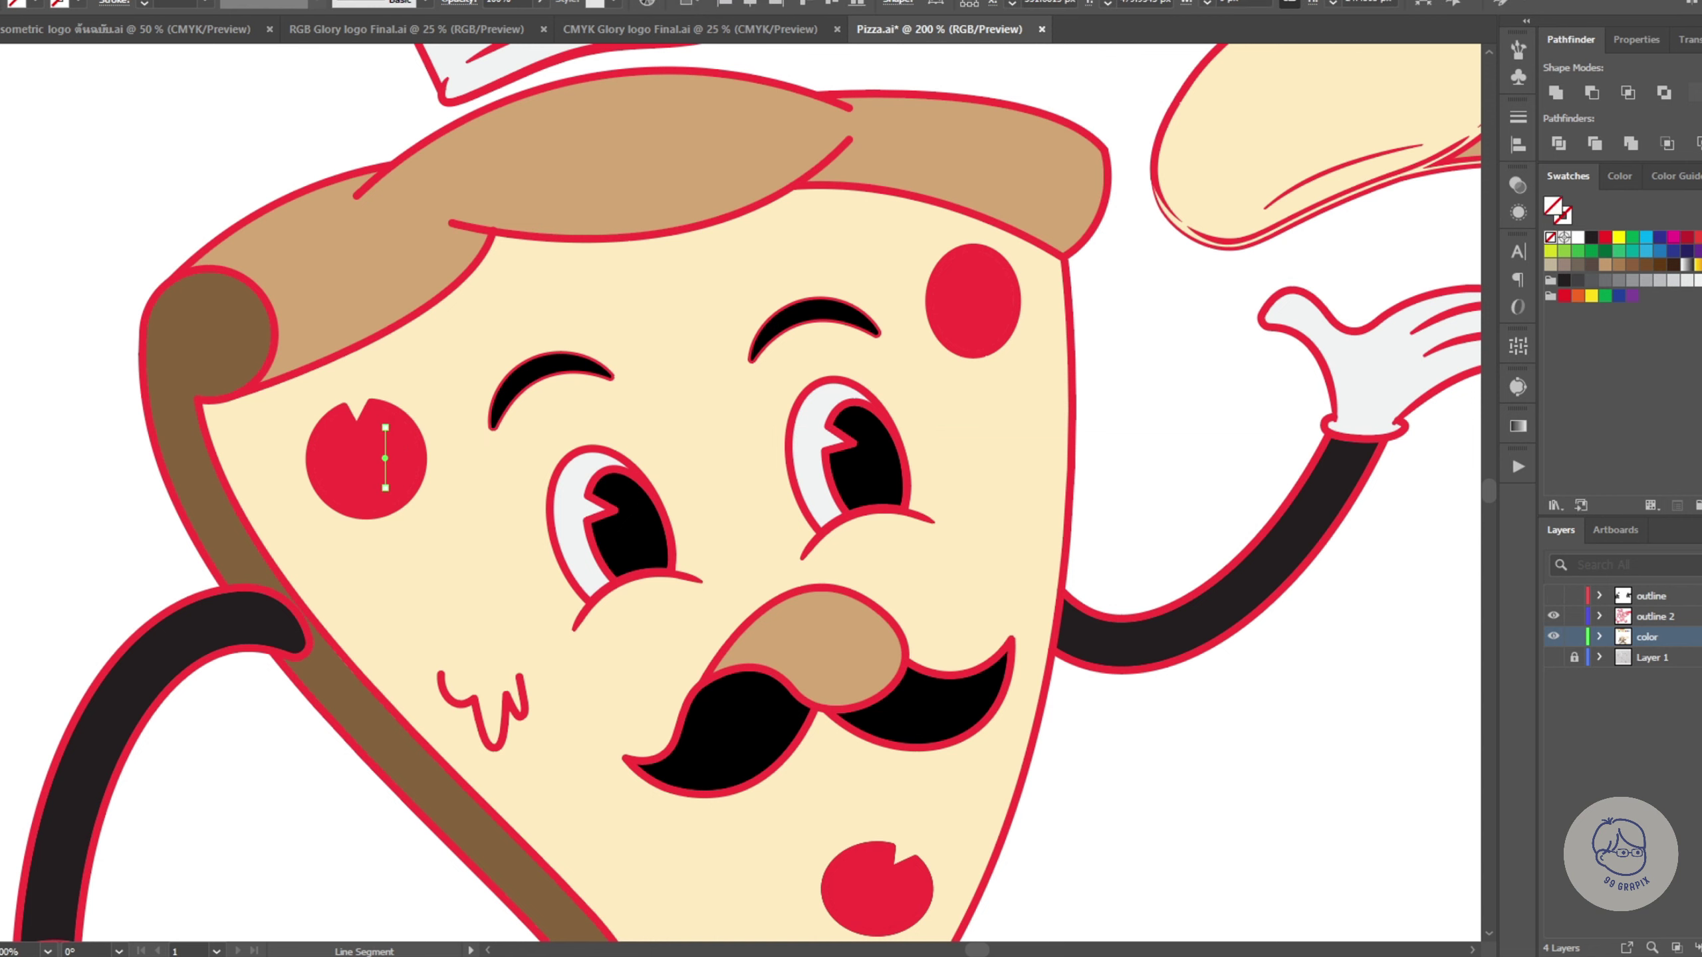
Step: Alt-drag a copy of the tilted left-eye highlight into the right eye
key(comma)
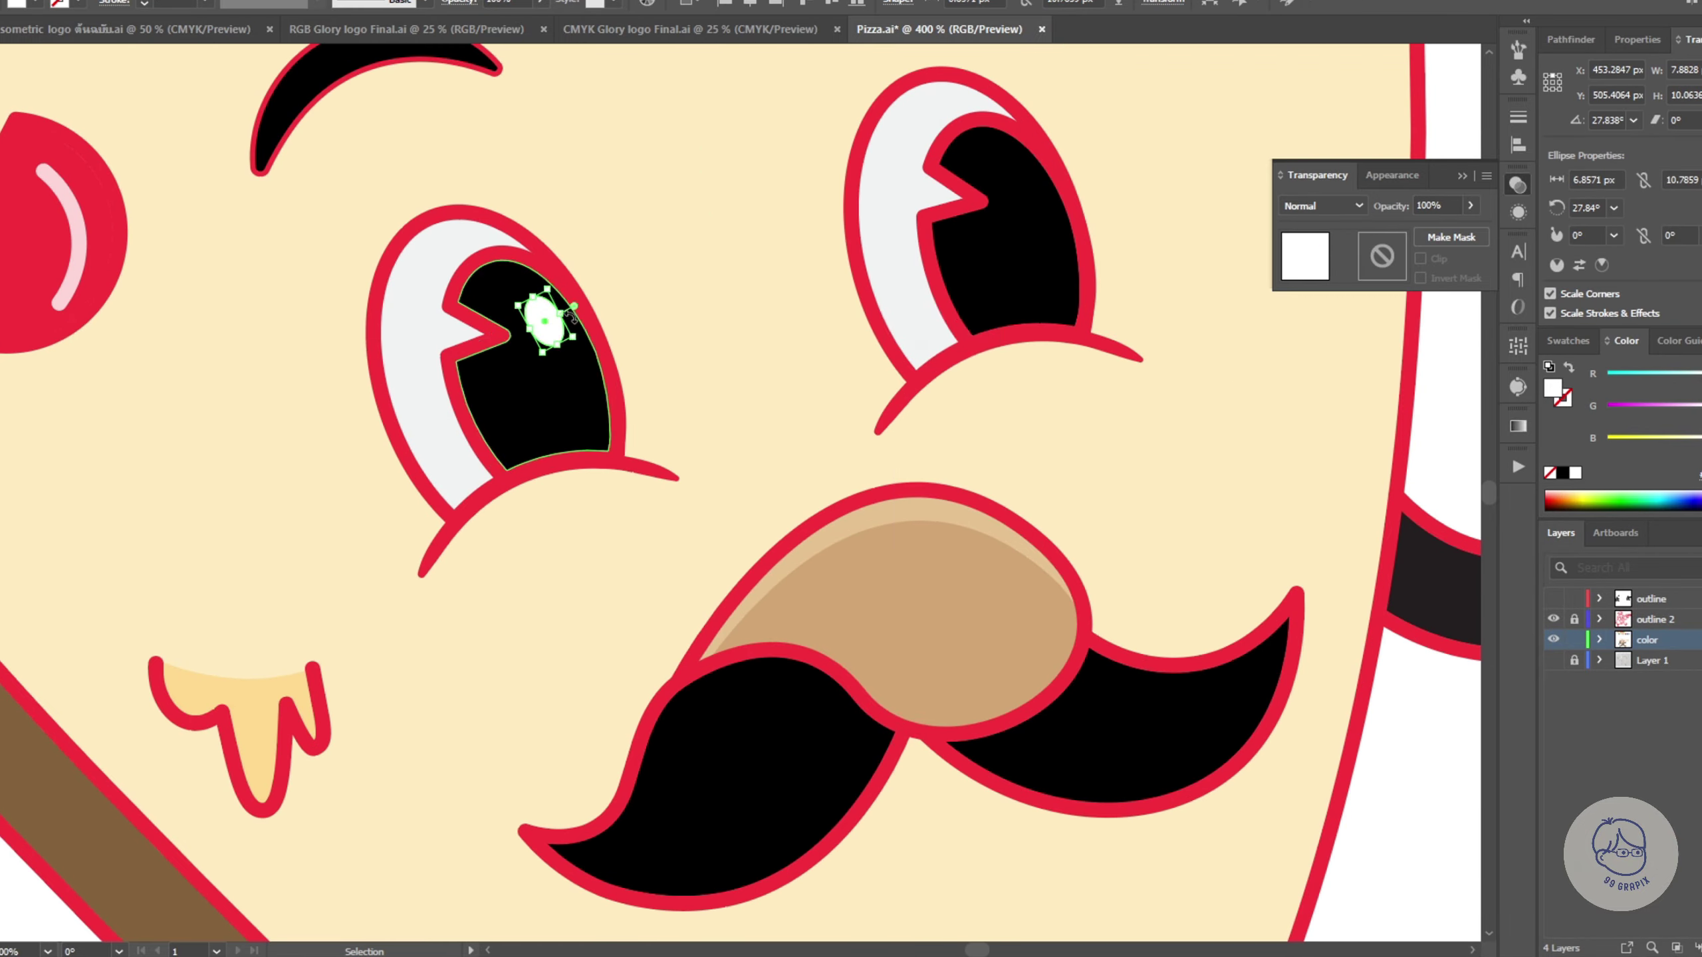
drag(544, 320, 1013, 174)
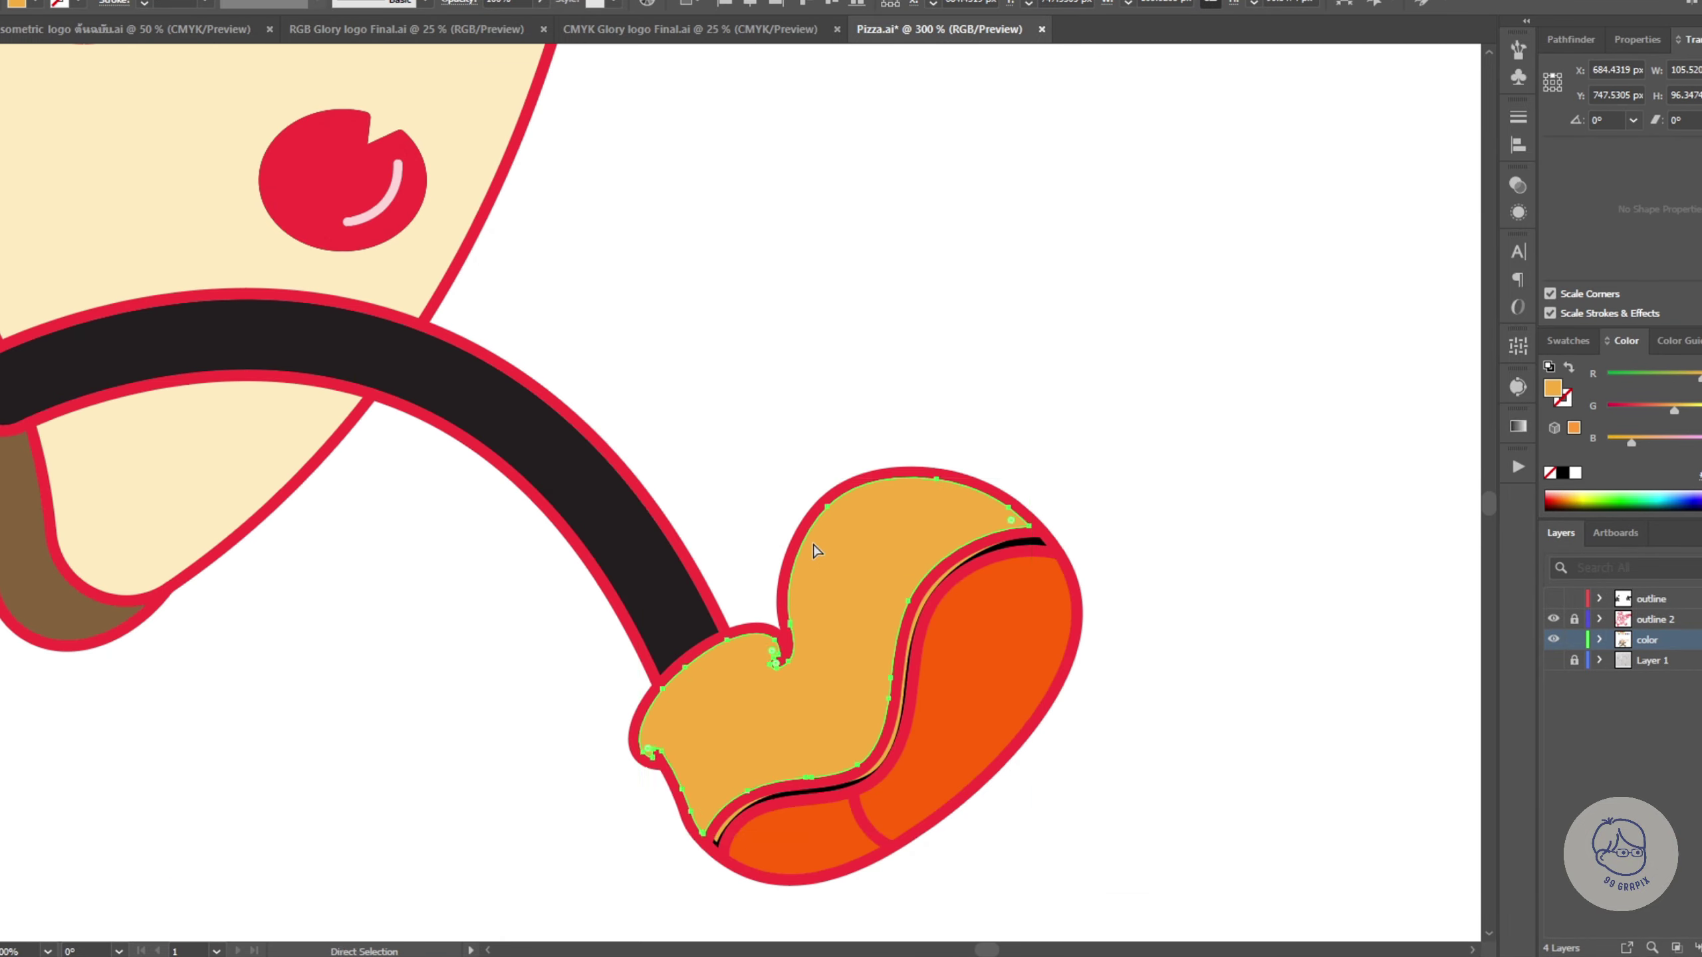
Step: Set one shoe's highlight to Screen and its lower orange piece to Multiply
key(v)
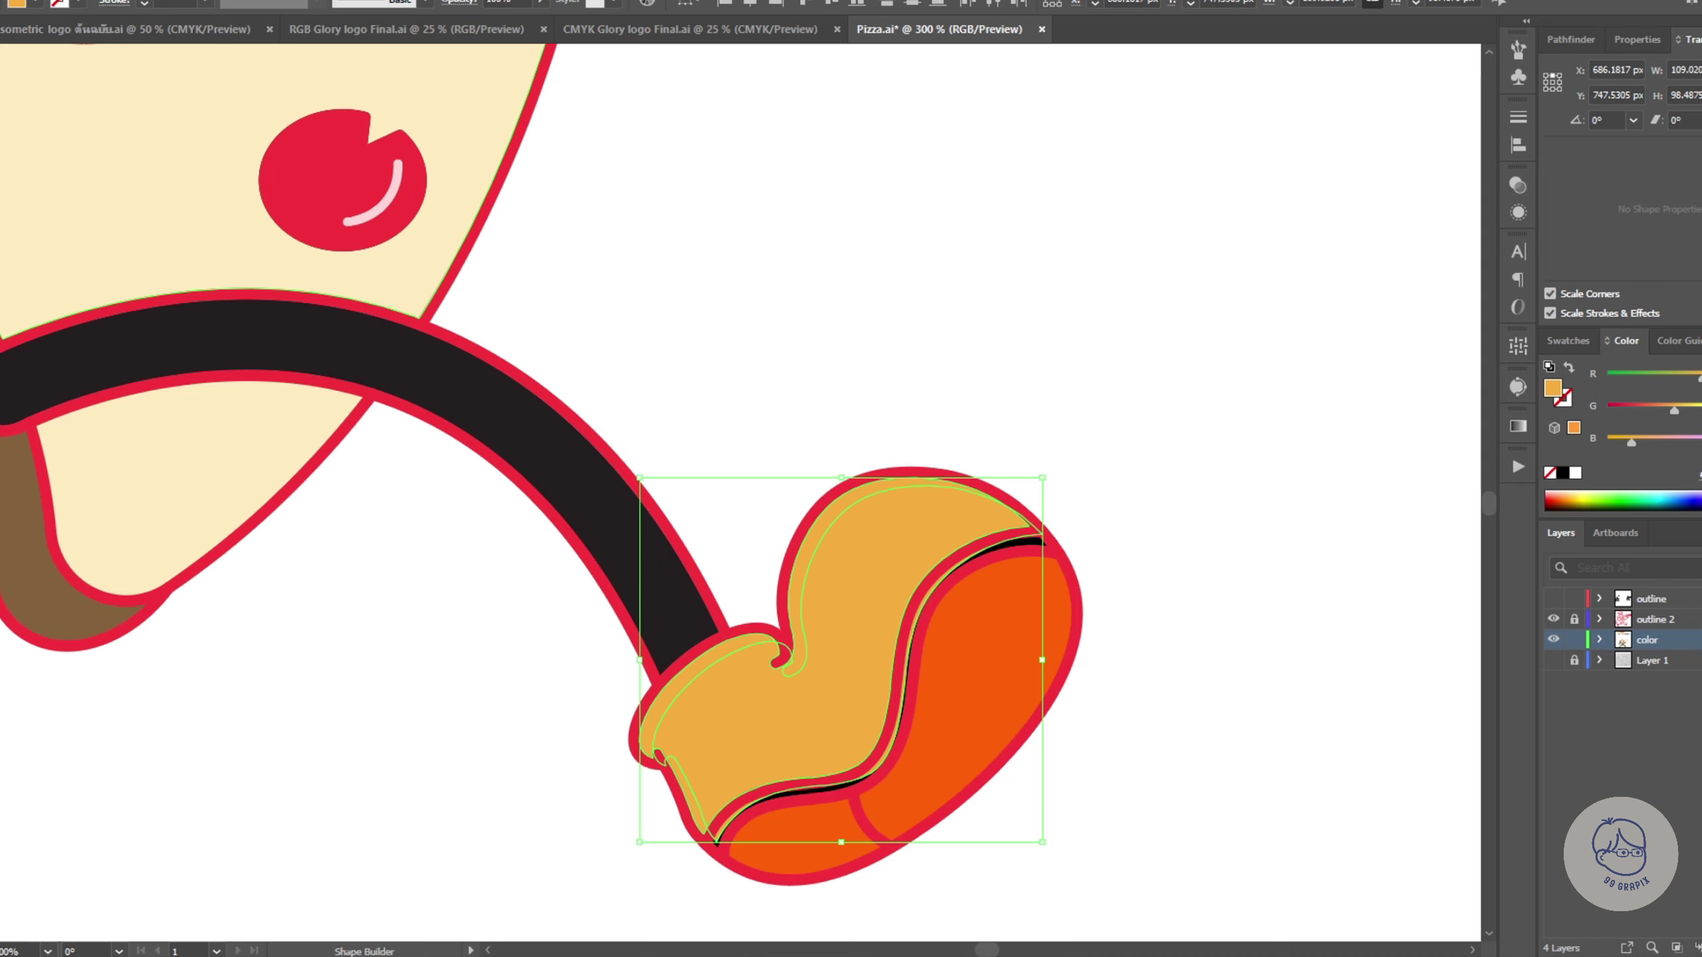
click(1519, 185)
click(991, 328)
scroll(985, 328, down, 1)
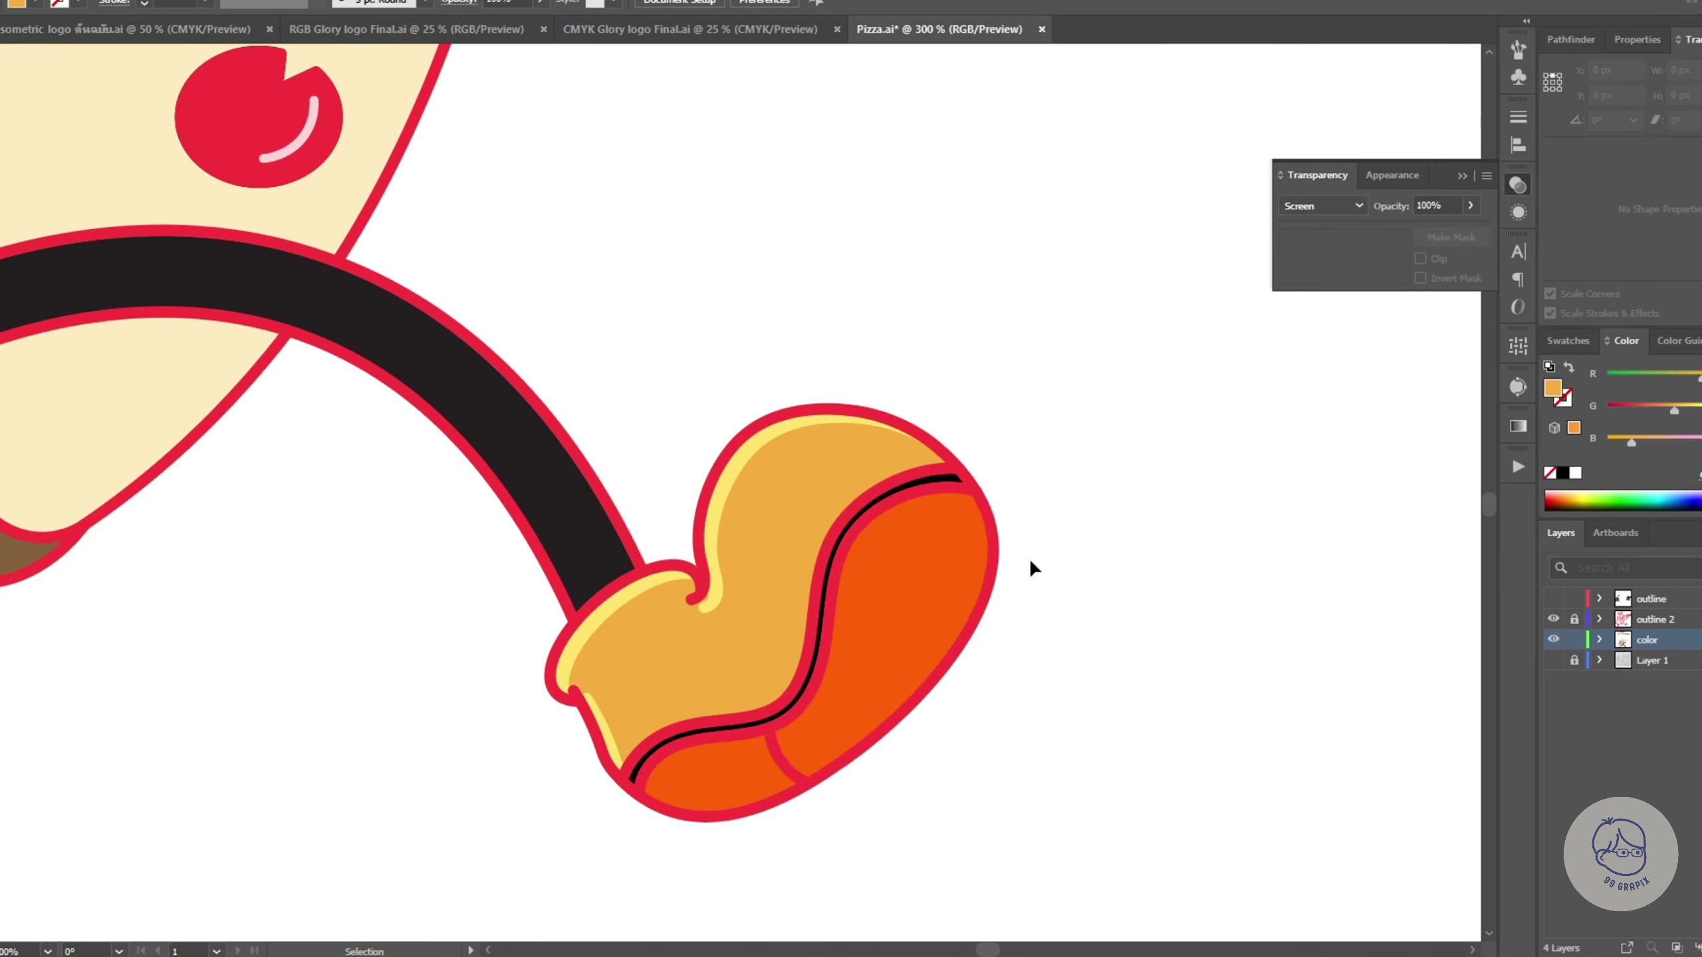
click(883, 659)
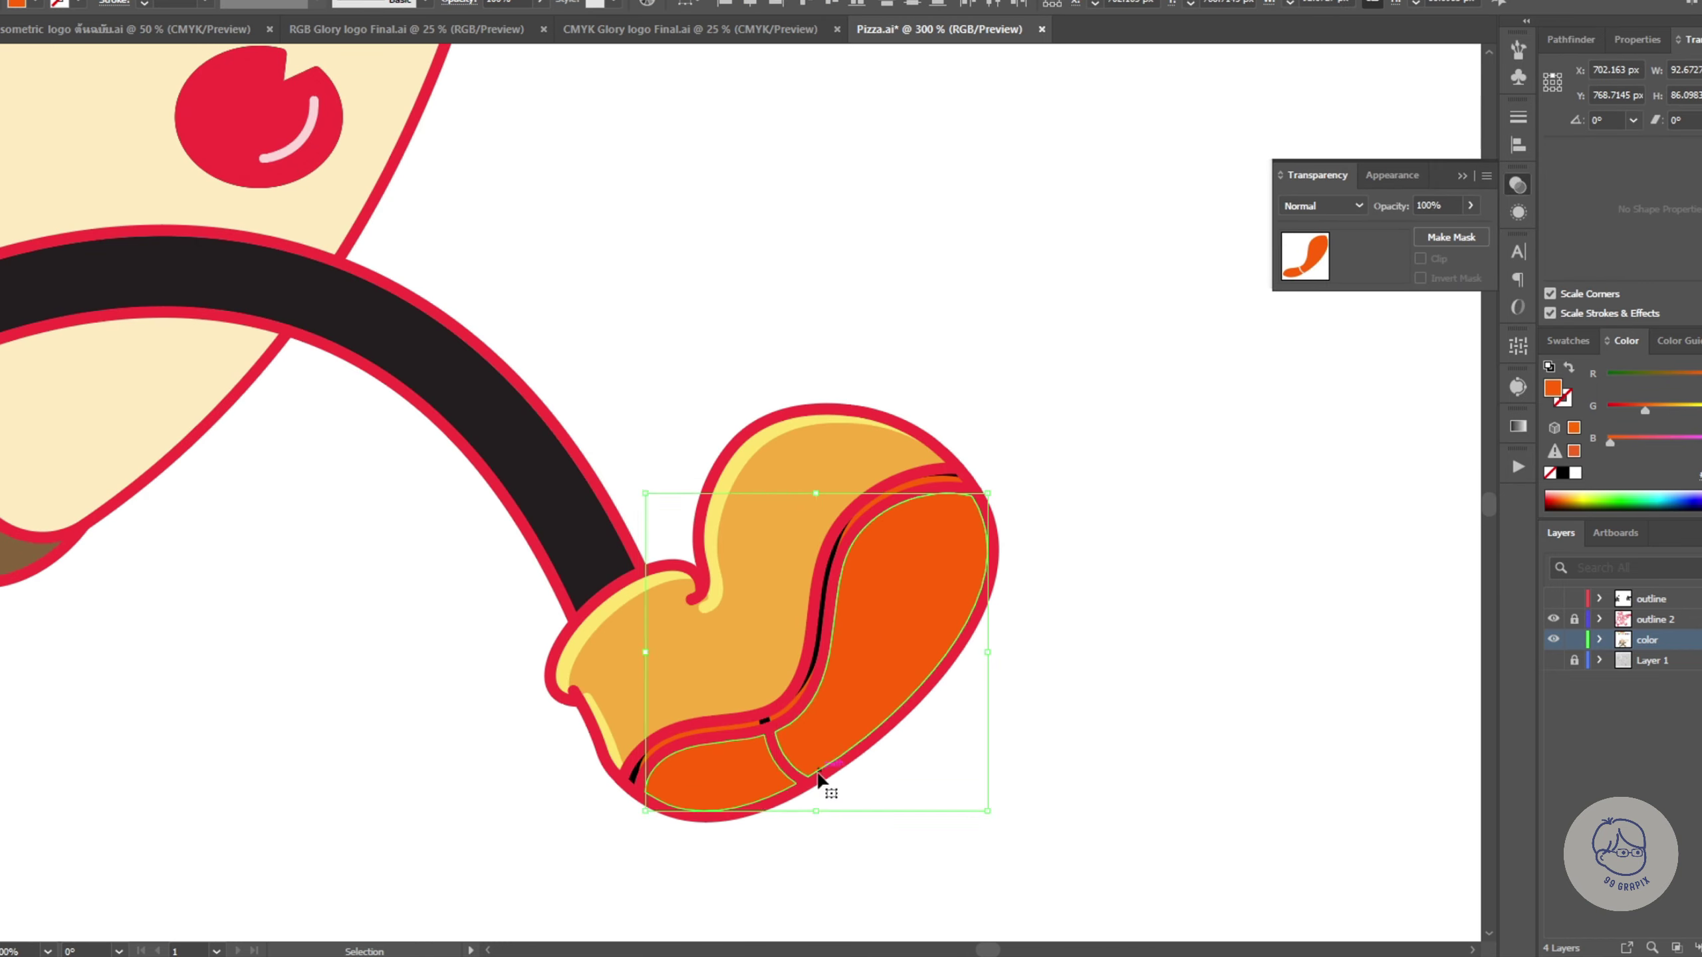
shift+click(694, 755)
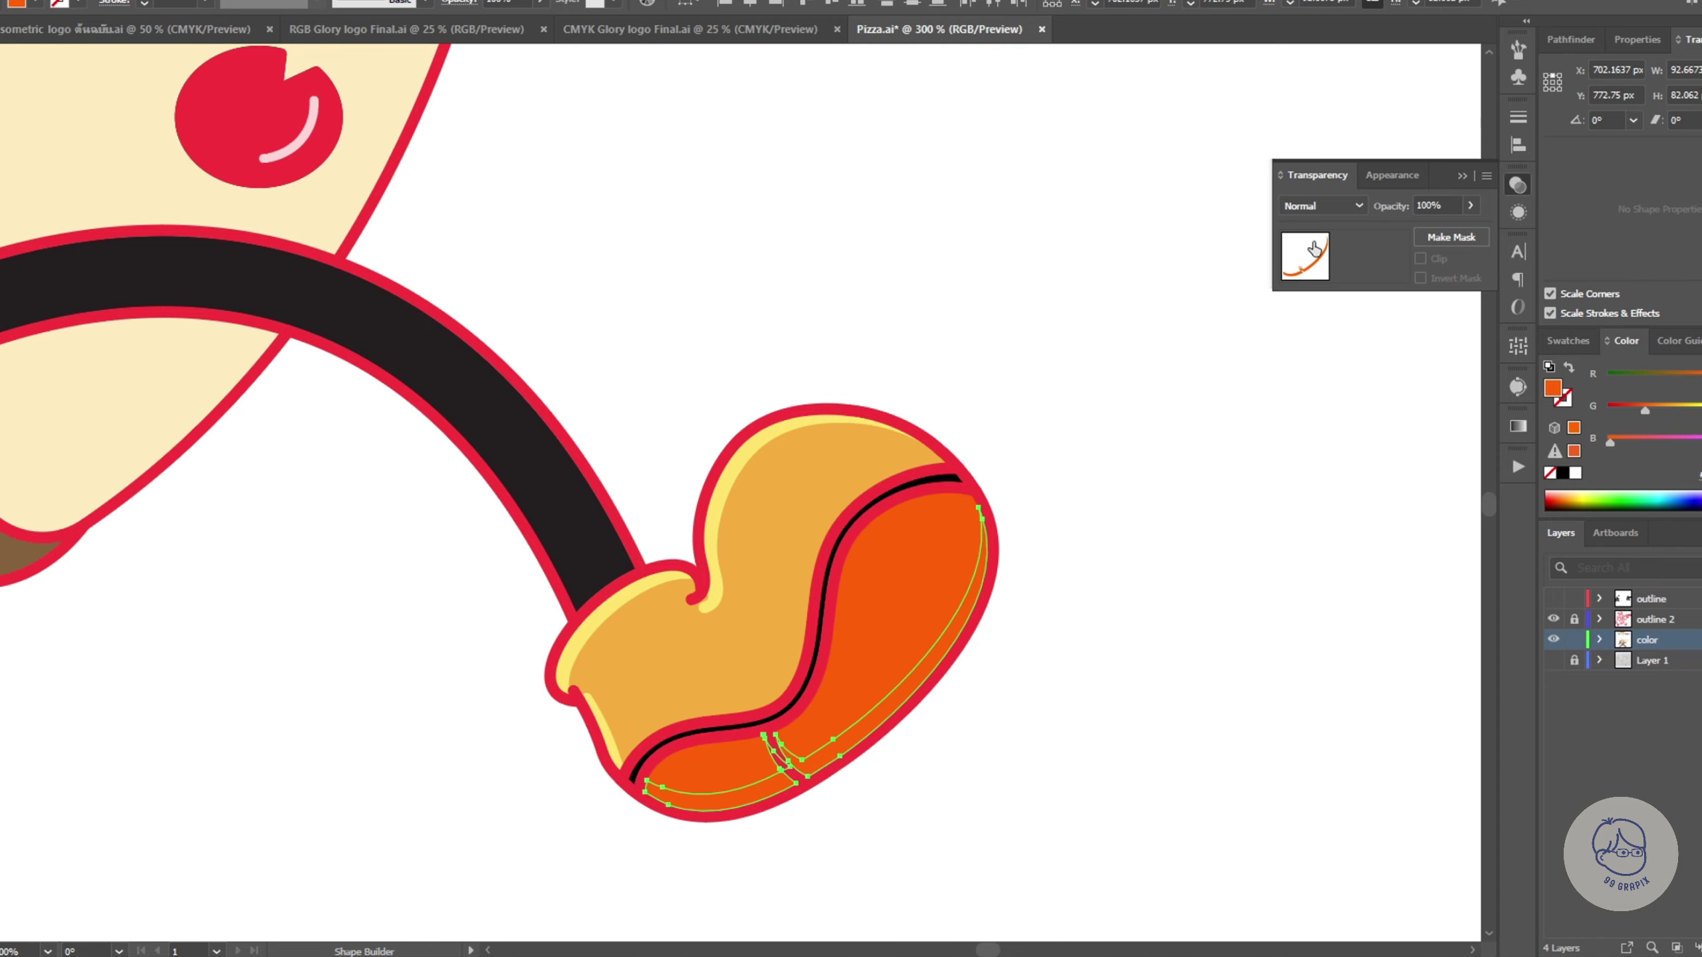
click(1320, 206)
click(1303, 271)
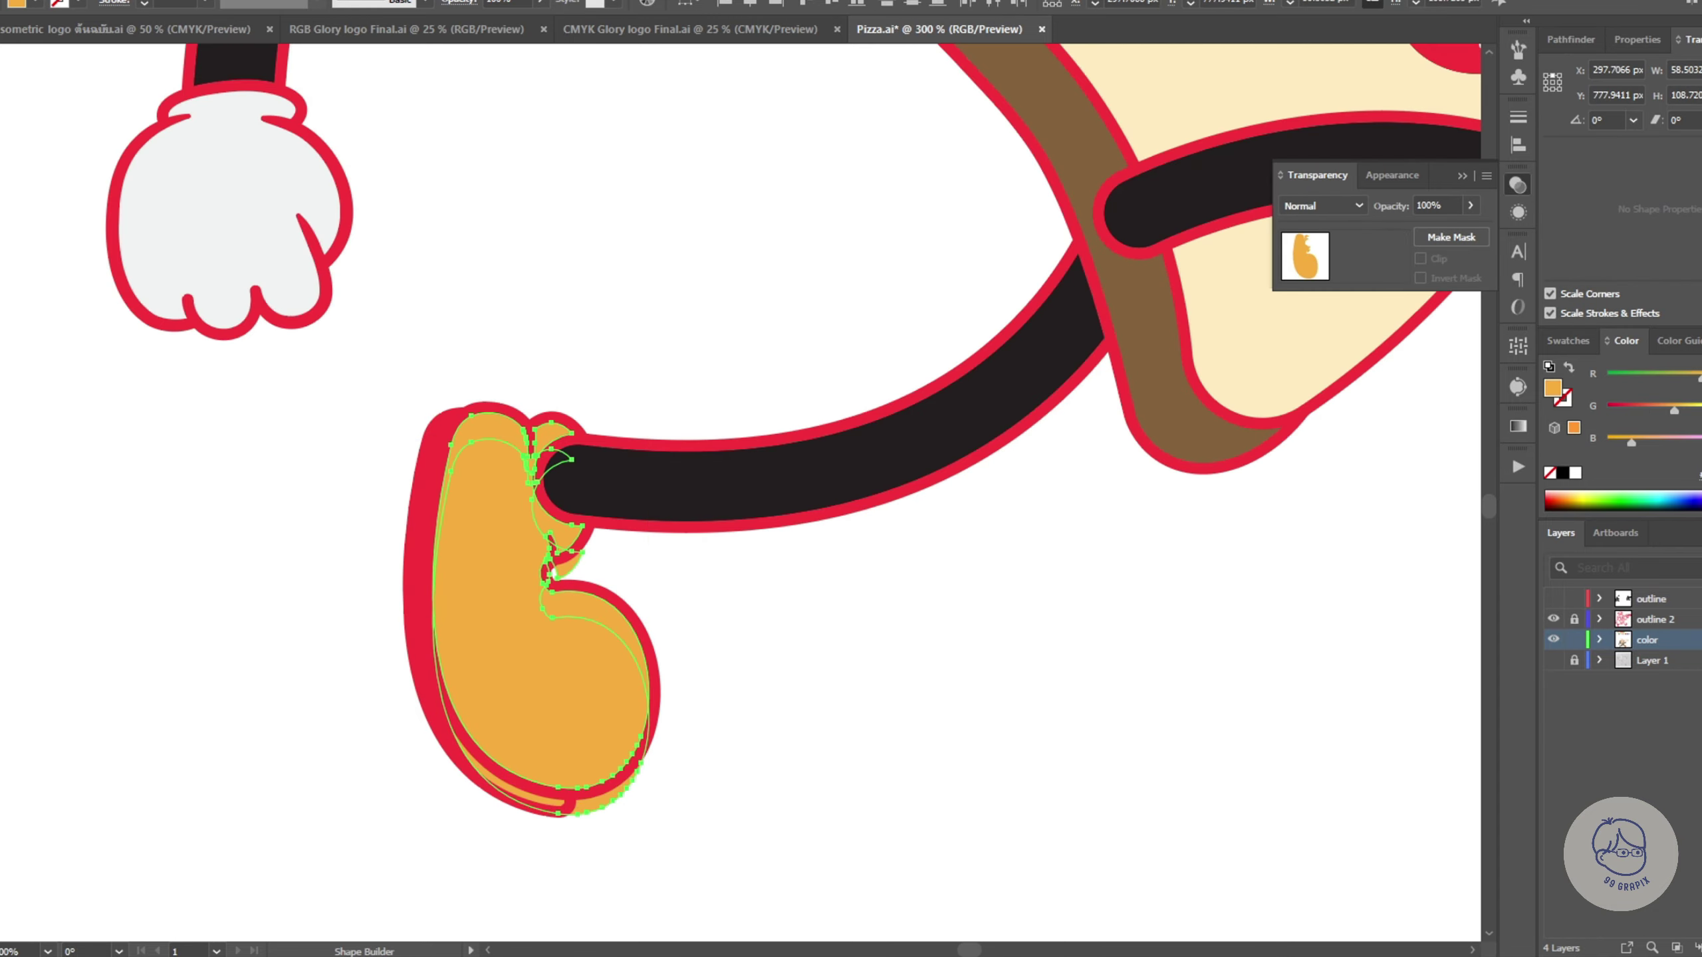
Step: Set the other shoe's highlight to Screen and add a shadow piece along the left sole
scroll(666, 643, up, 2)
scroll(581, 381, up, 2)
scroll(584, 283, down, 4)
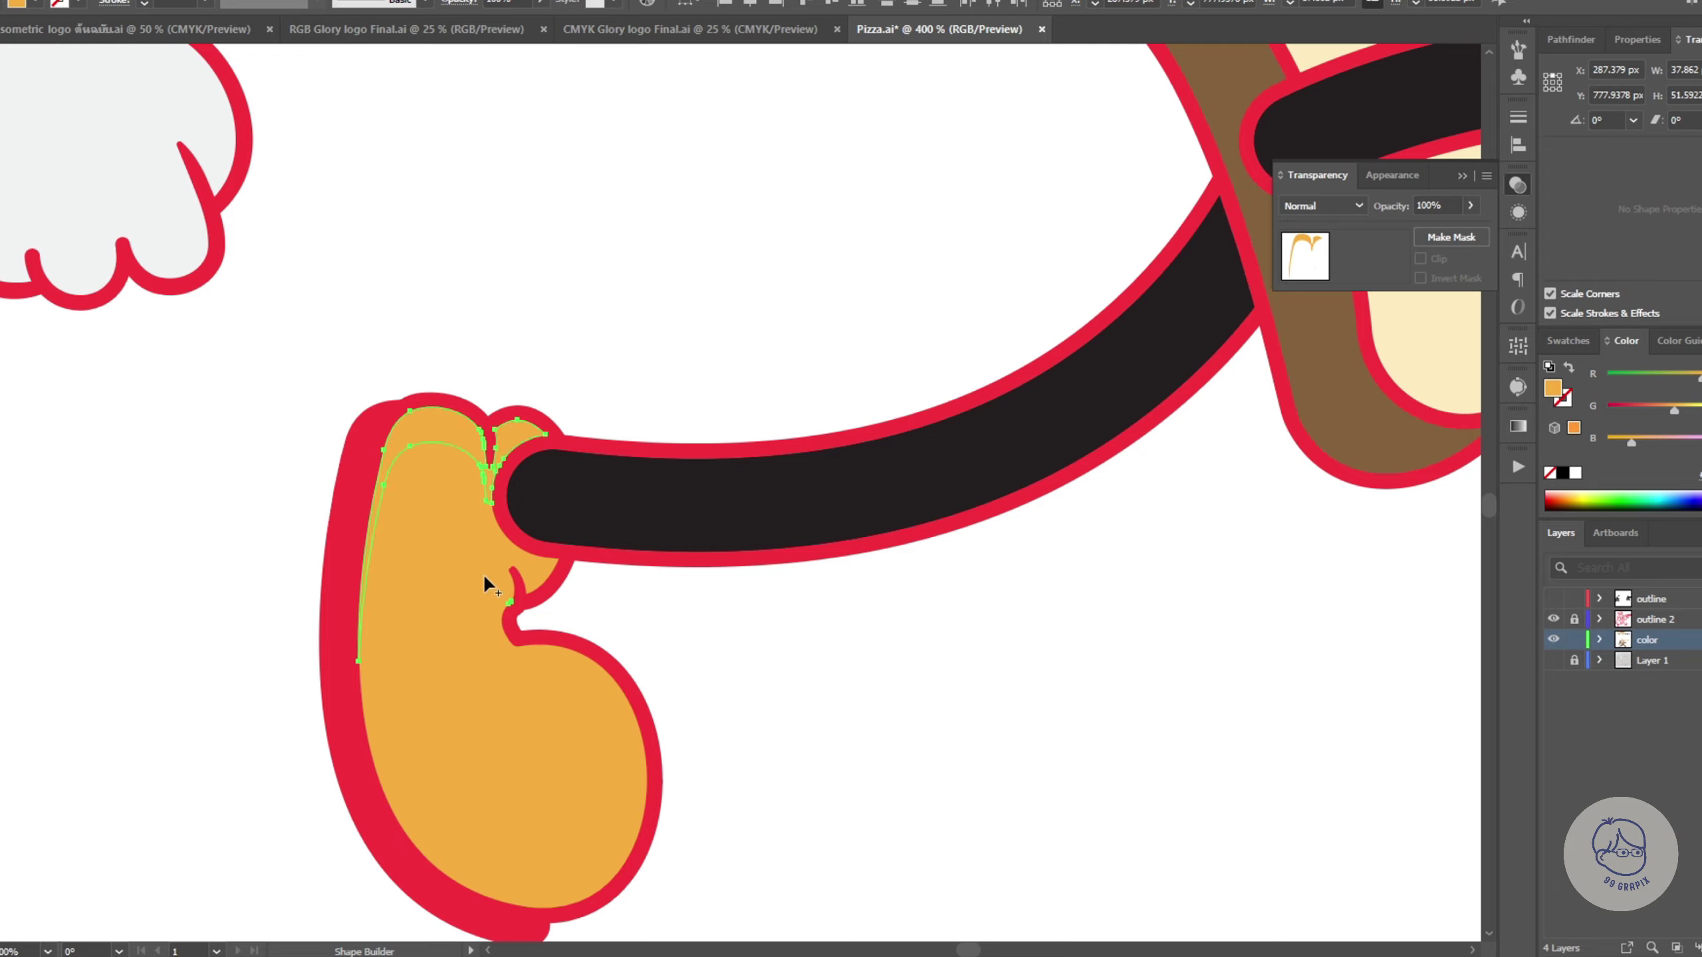
click(1321, 207)
click(1313, 344)
click(163, 474)
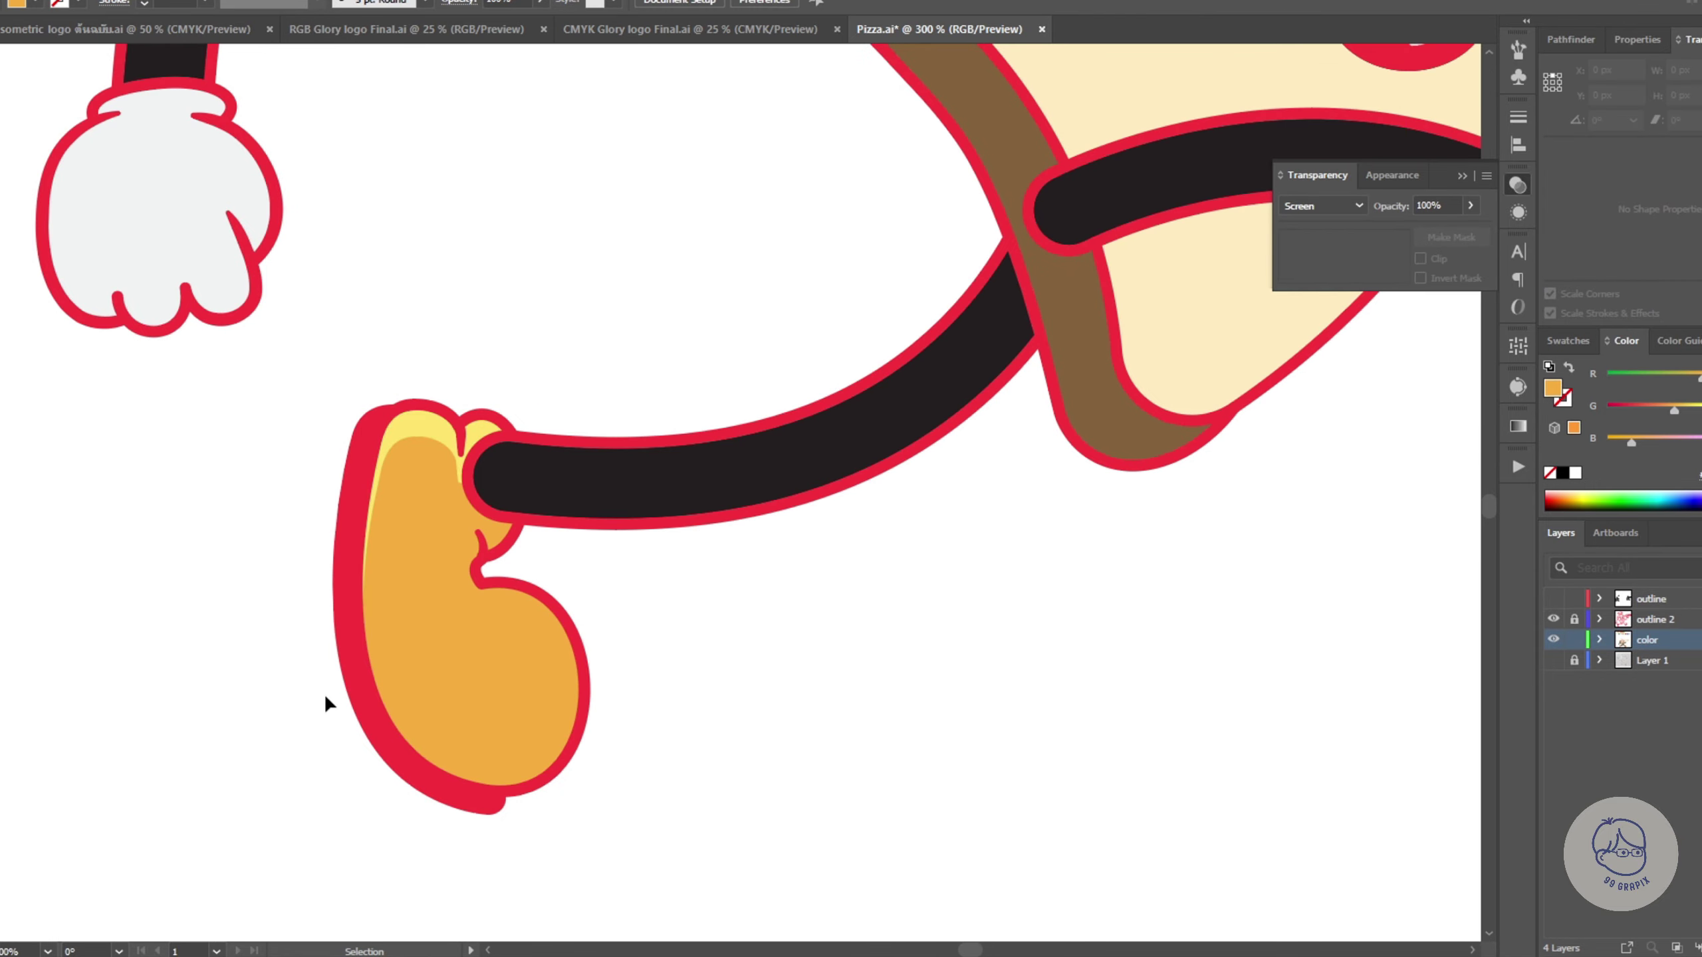
scroll(710, 797, up, 1)
drag(556, 796, 576, 818)
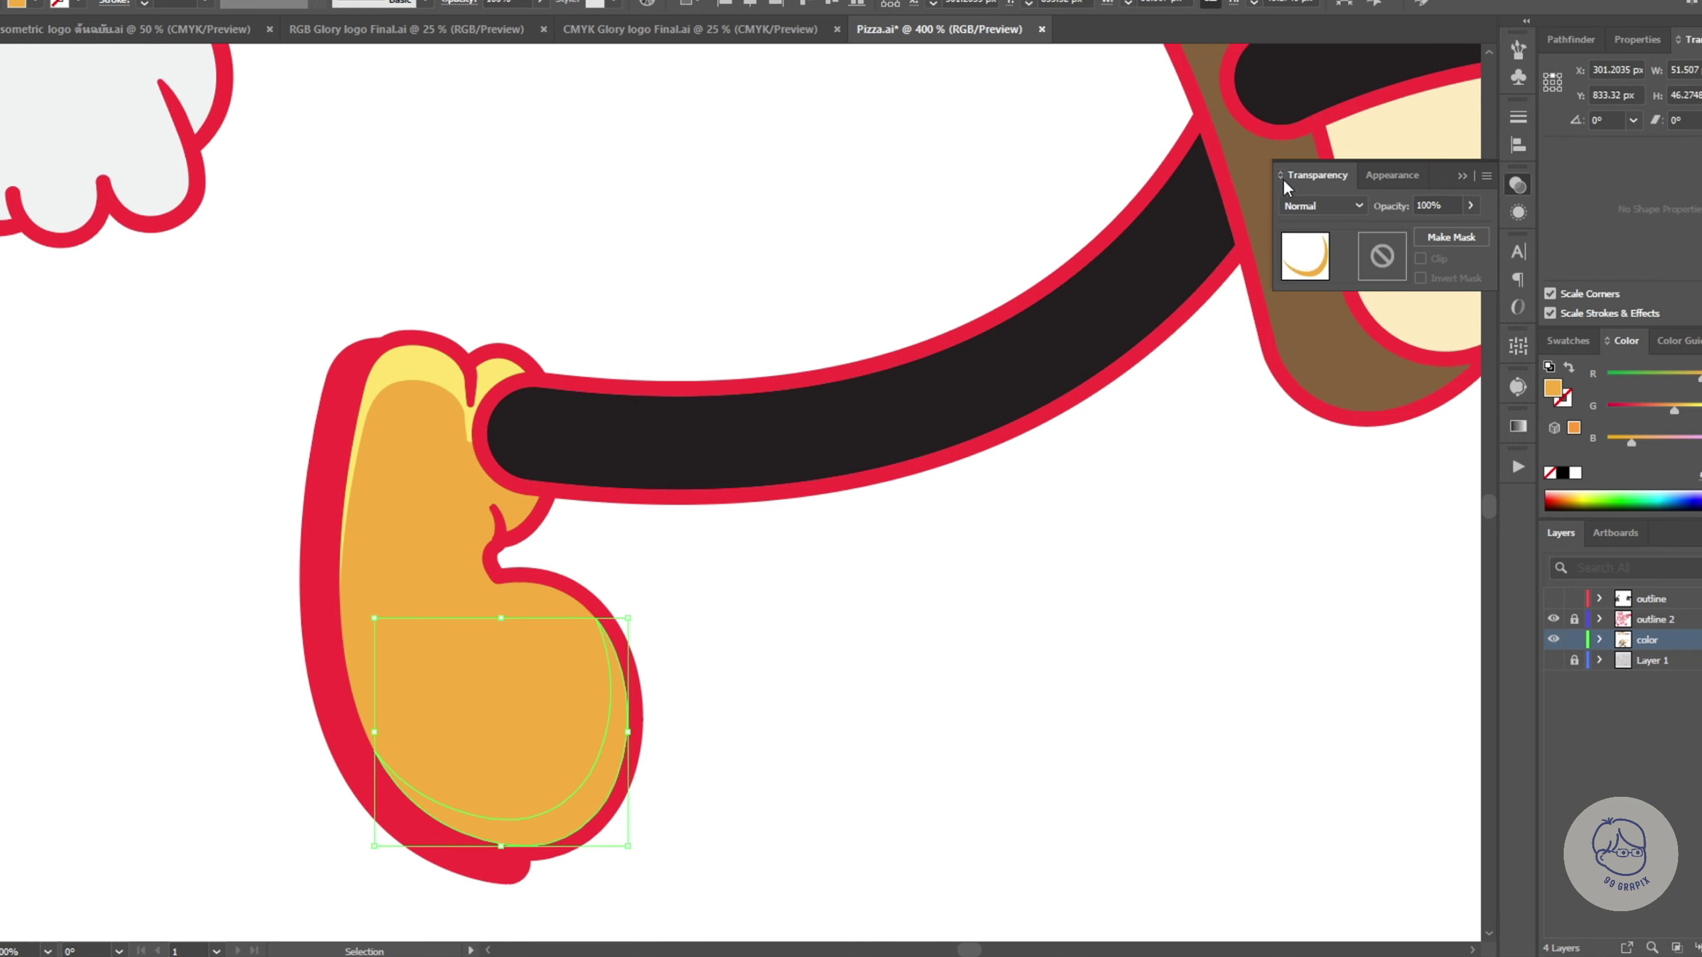
Step: Make an offset copy of the crust and trim it into a thin shading strip
click(1320, 206)
scroll(540, 650, down, 5)
key(v)
drag(529, 615, 544, 620)
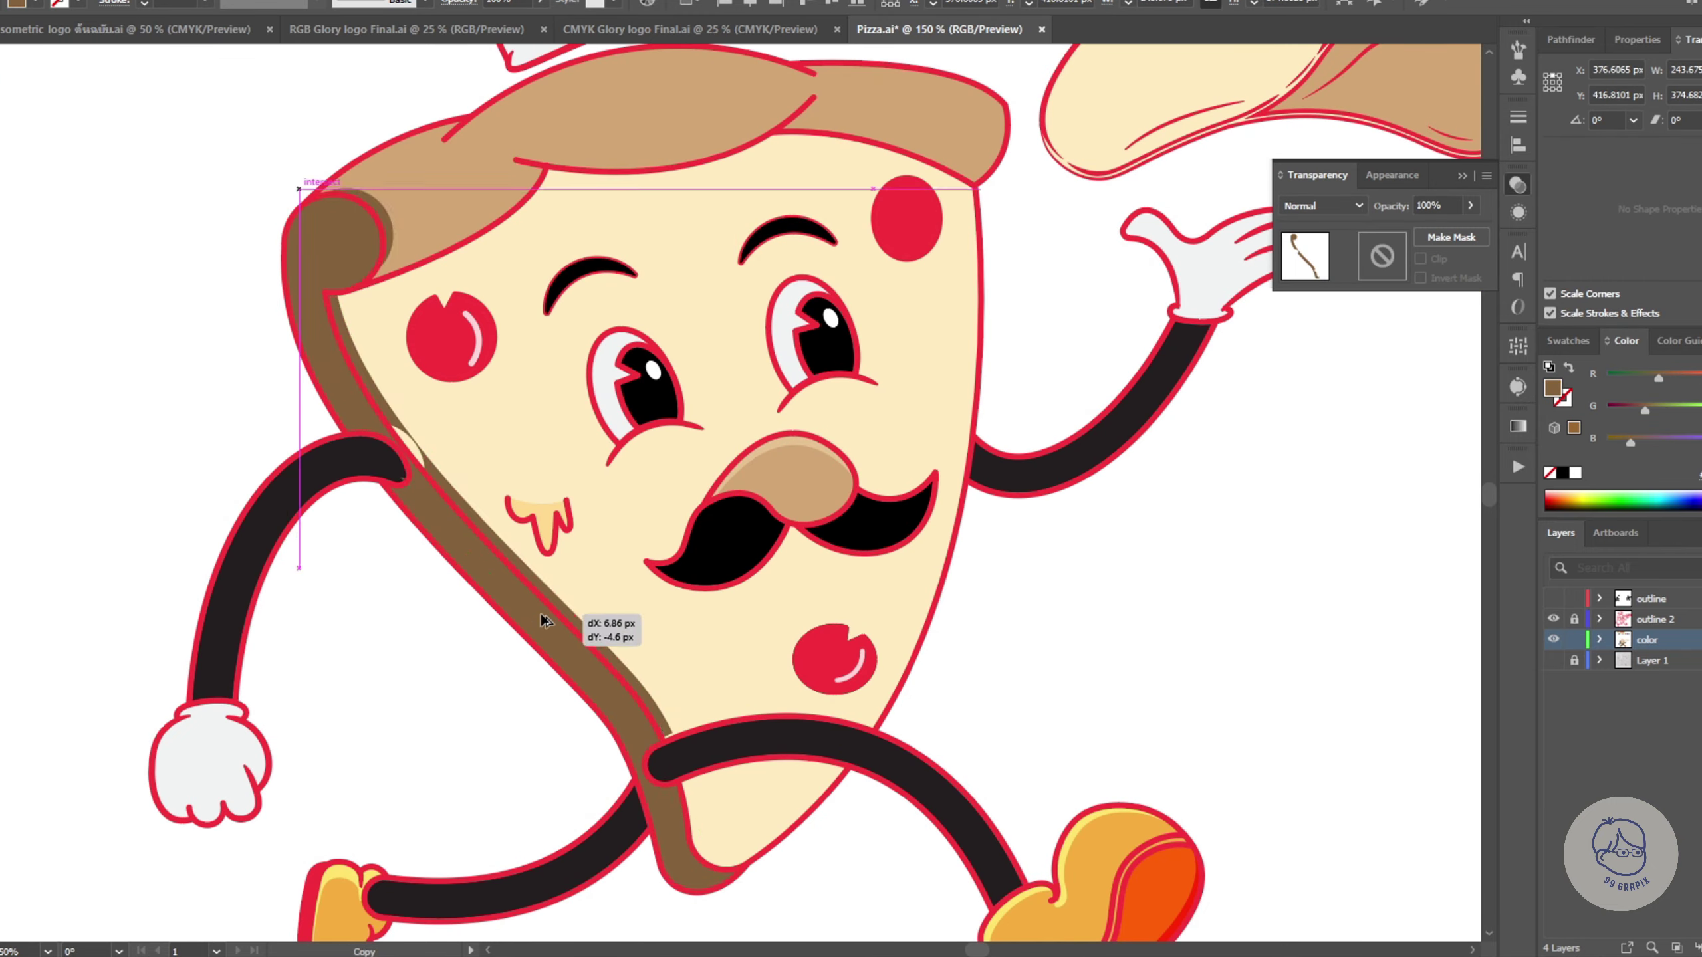
shift+click(540, 613)
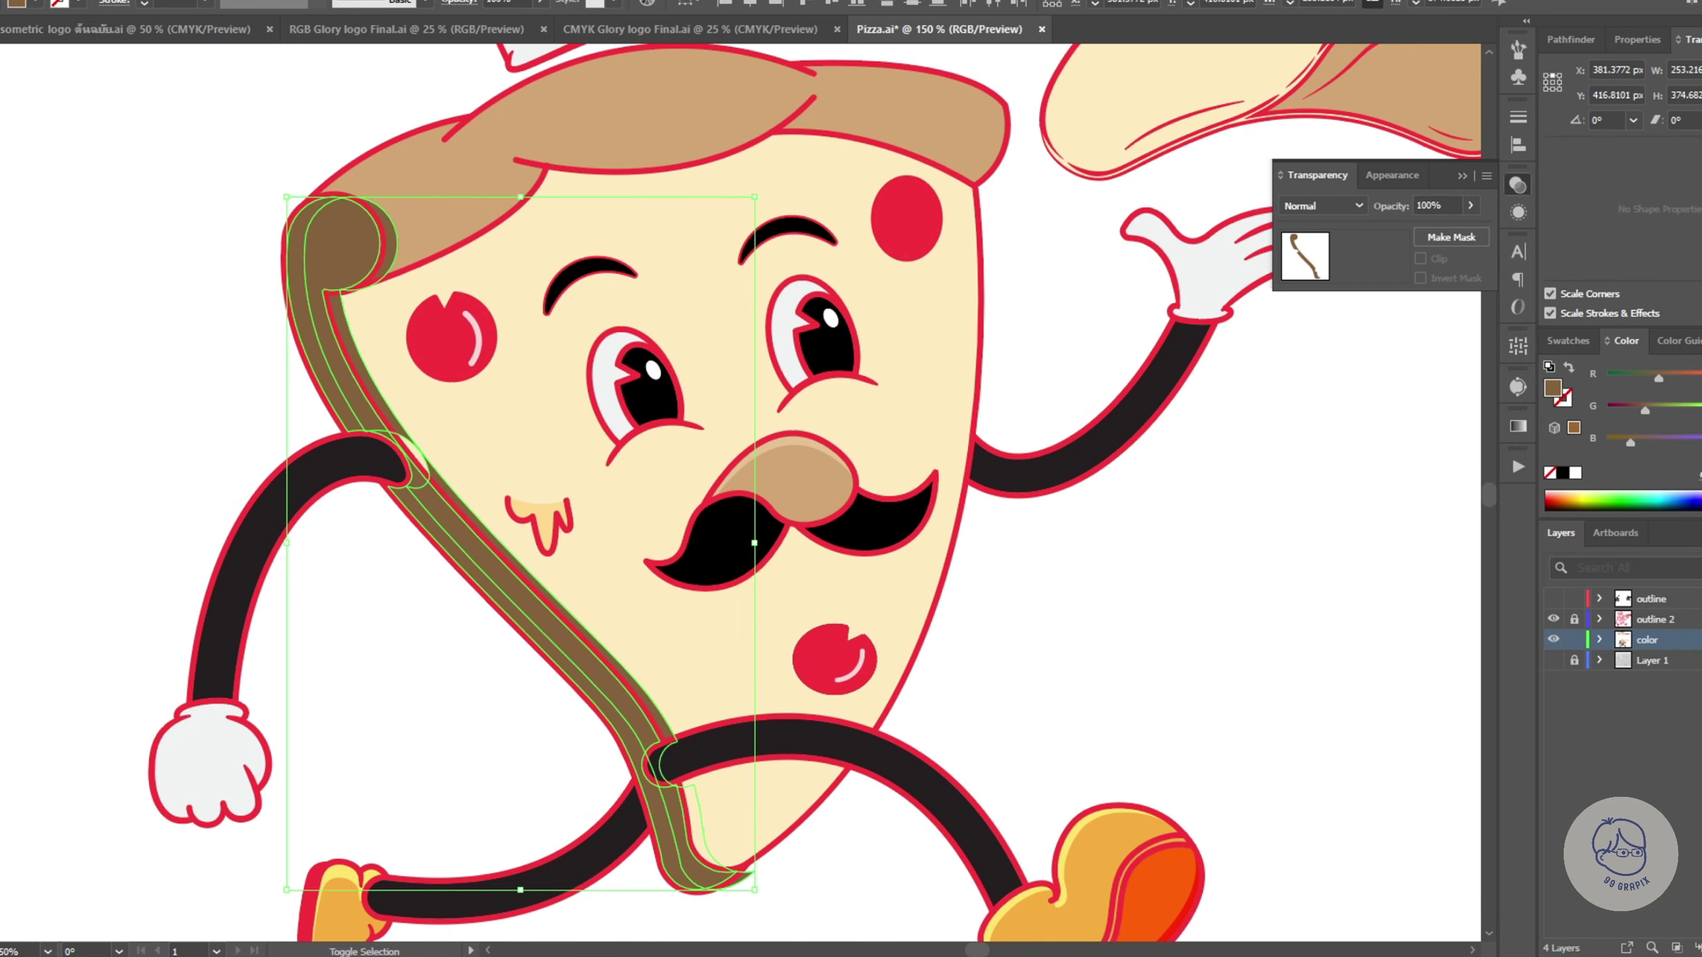
click(429, 530)
key(v)
key(ctrl+shift+a)
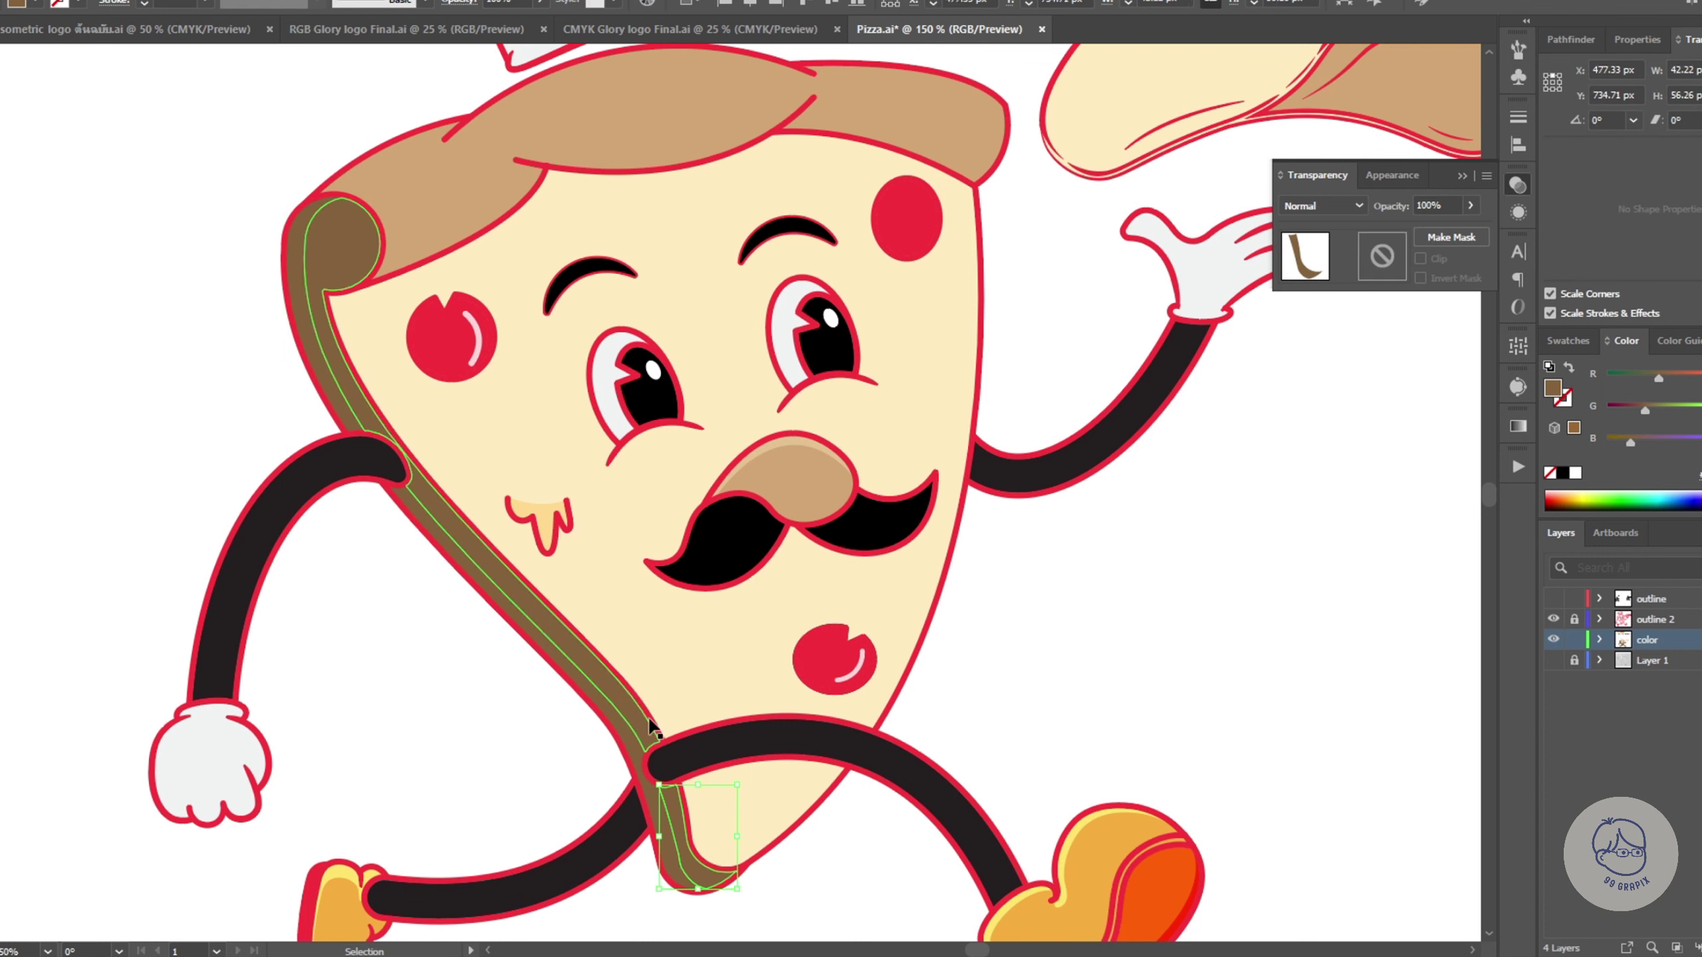
Step: Set the crust shading strip to Multiply at 60% opacity
click(608, 702)
click(1320, 206)
click(1313, 243)
click(1436, 206)
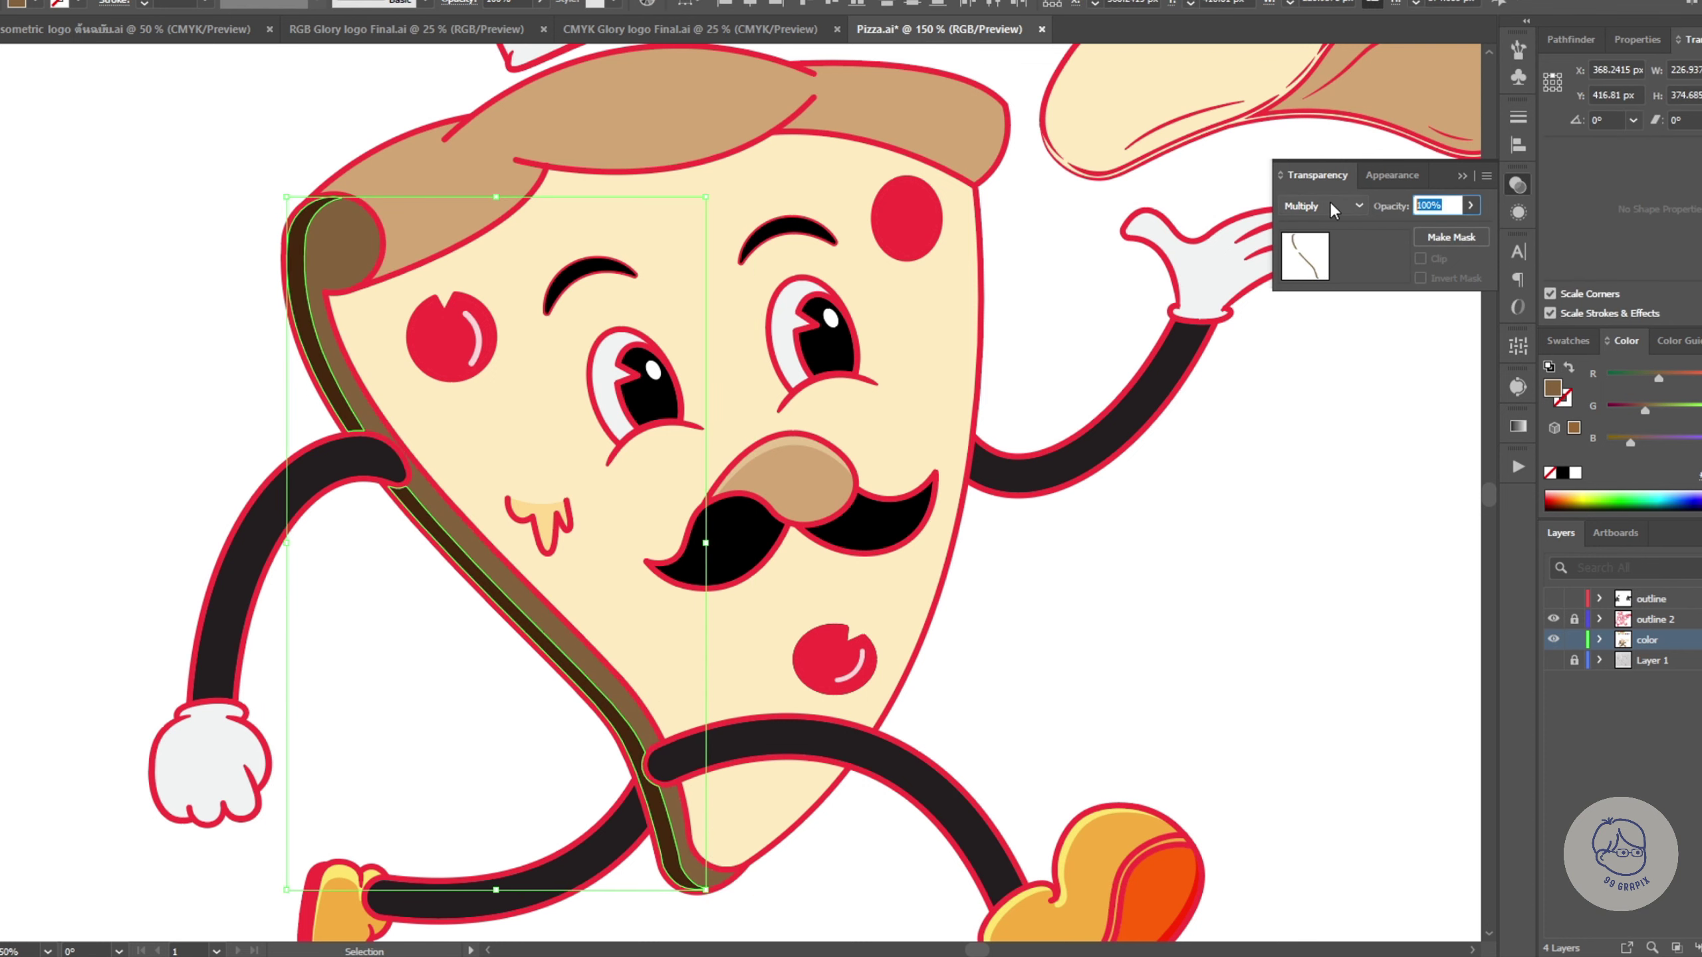
text(60)
key(ctrl+0)
Step: Merge the hair pieces into one shape with Shape Builder
key(ctrl+plus)
key(ctrl+plus)
key(ctrl+plus)
click(611, 436)
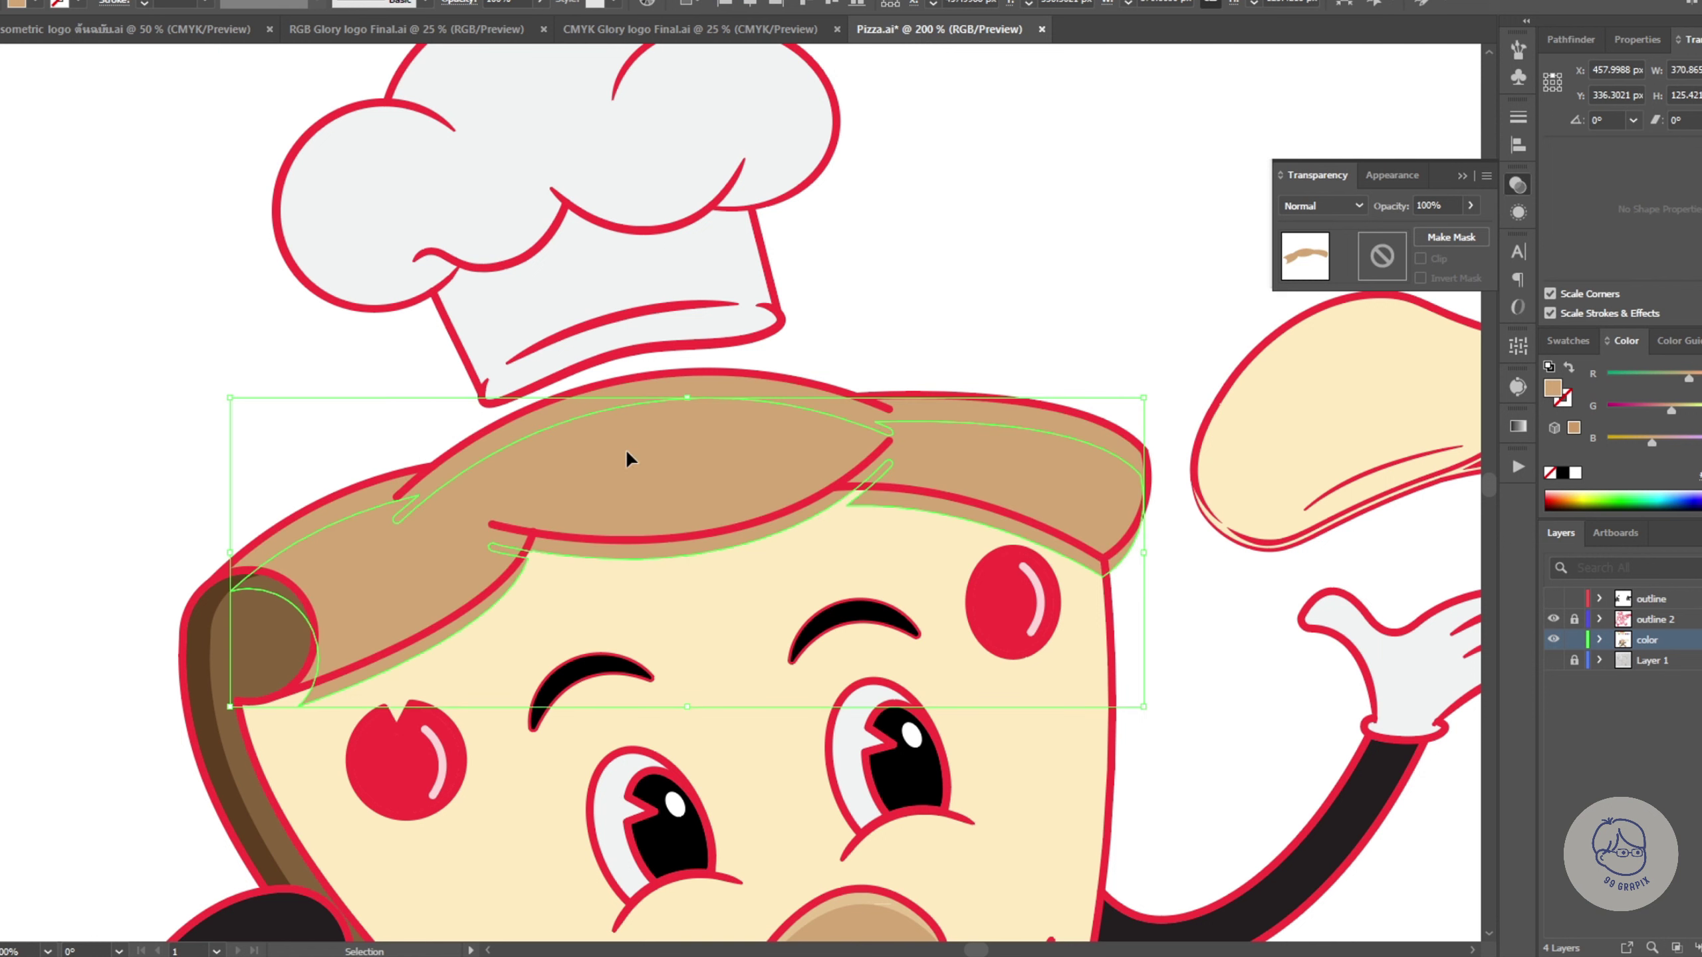
shift+click(516, 434)
key(shift+m)
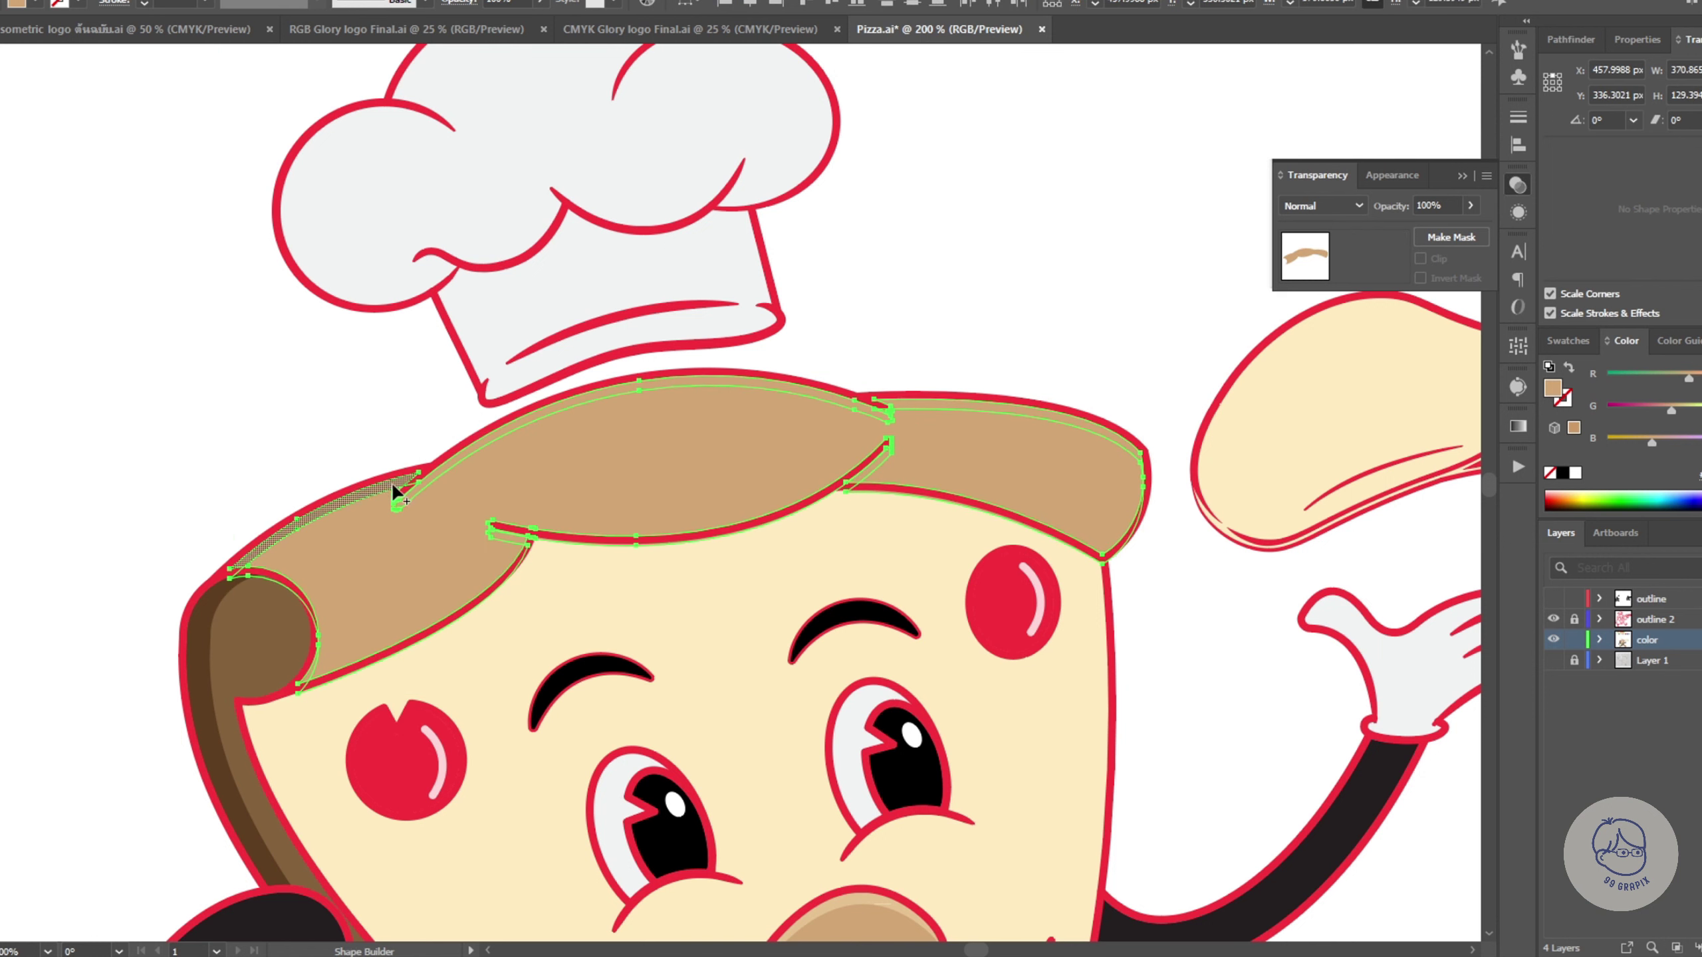
drag(391, 597, 972, 475)
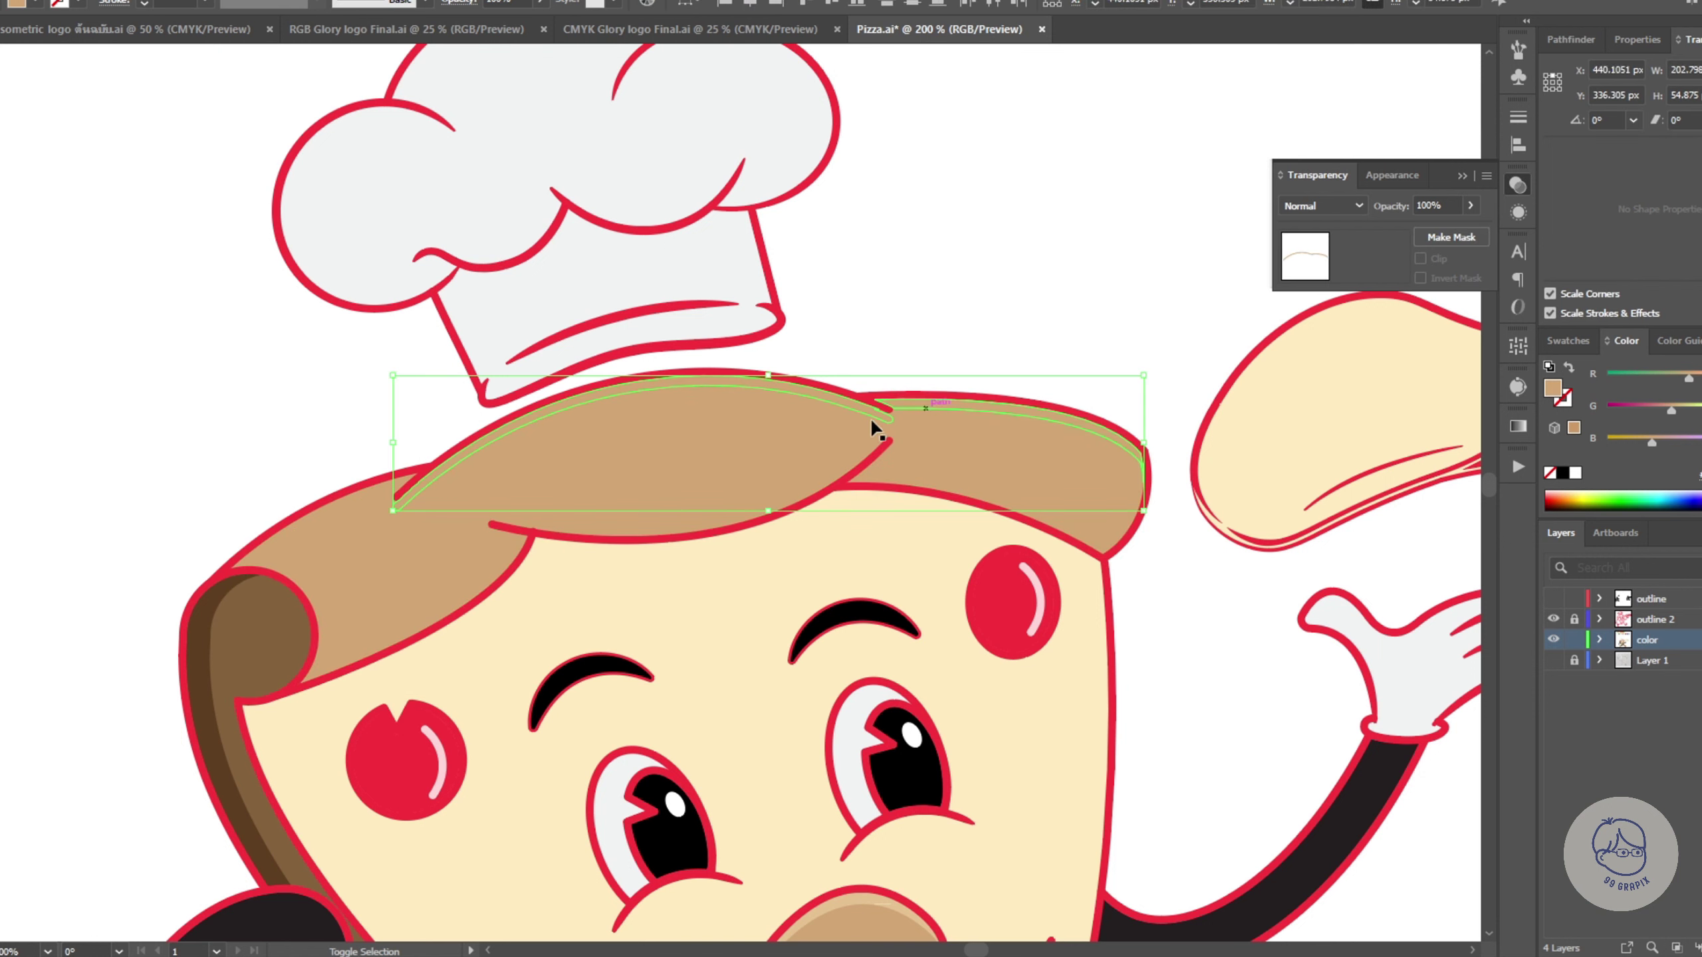
click(1320, 205)
key(Escape)
key(ctrl+0)
scroll(600, 395, up, 3)
Step: Offset a hair copy into a thin shading piece set to Multiply at 60% opacity
key(v)
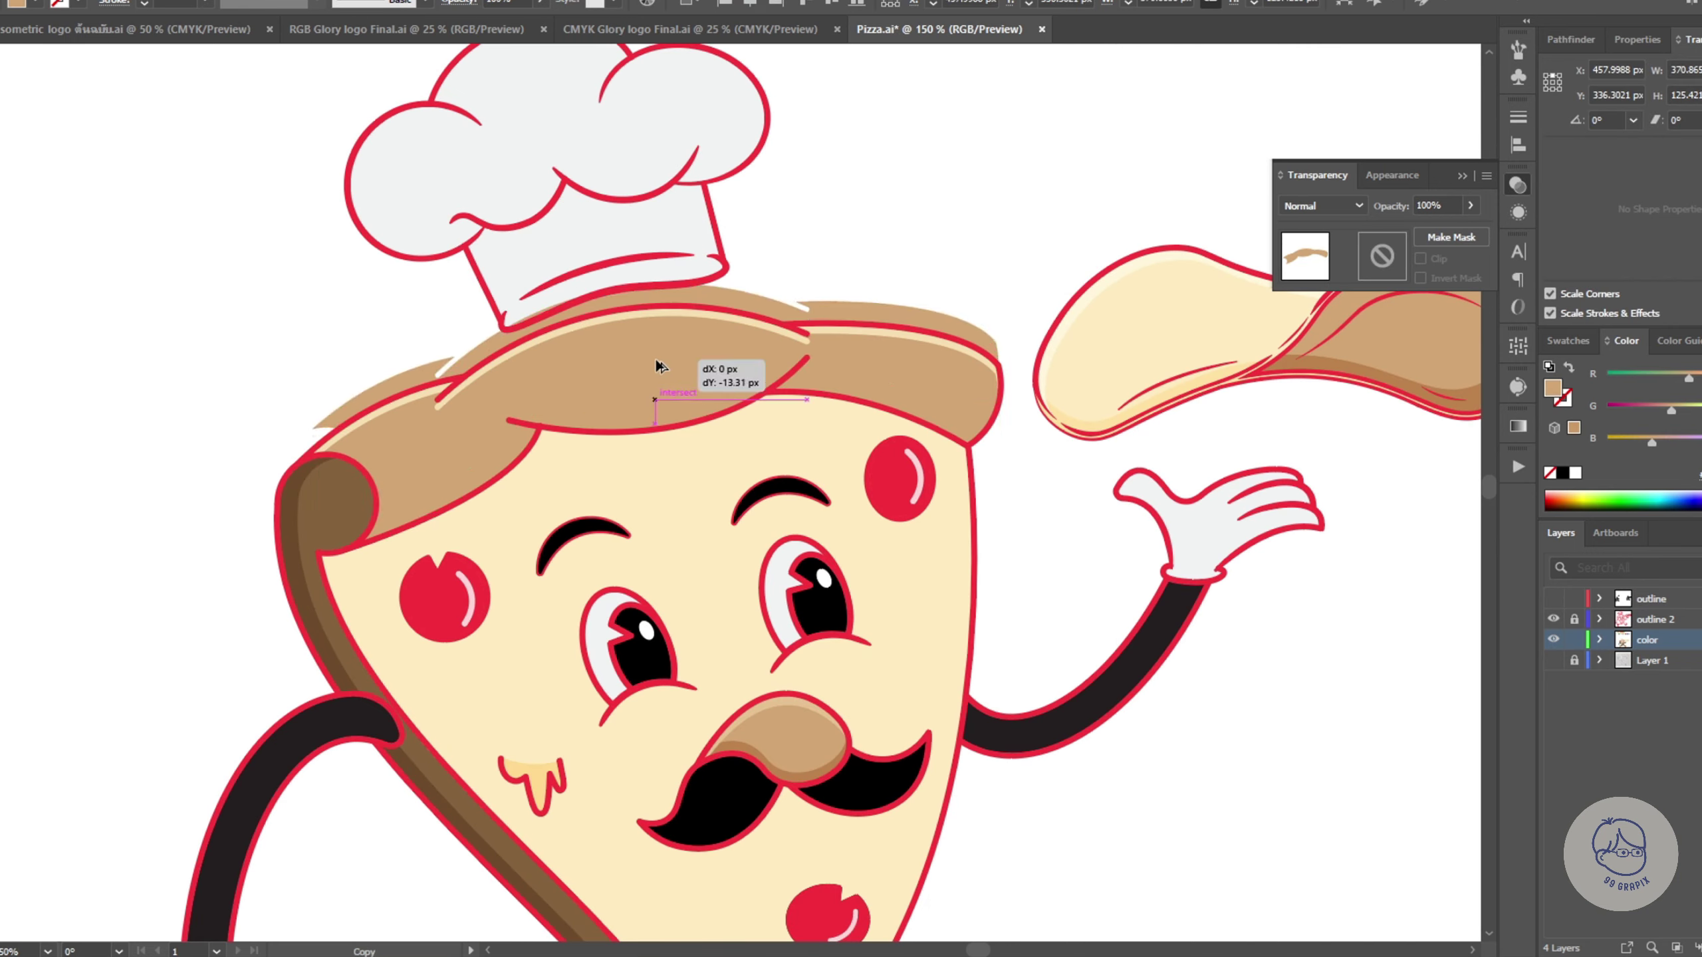
drag(644, 416, 634, 425)
drag(989, 415, 1022, 408)
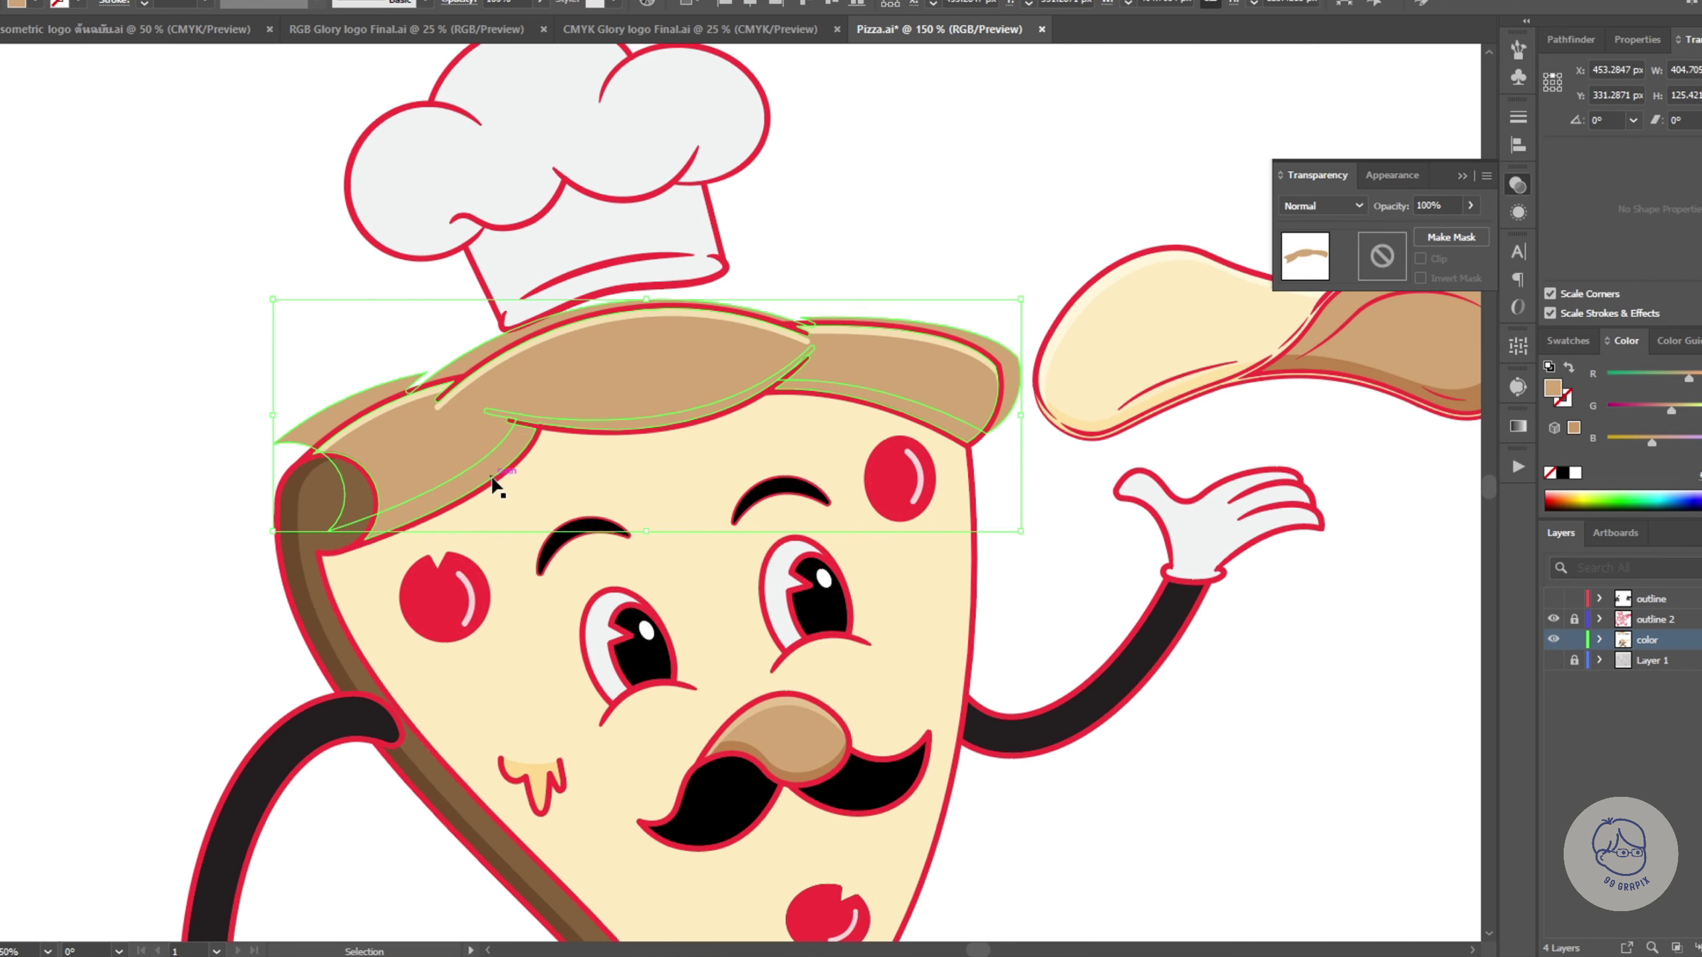
key(v)
click(919, 382)
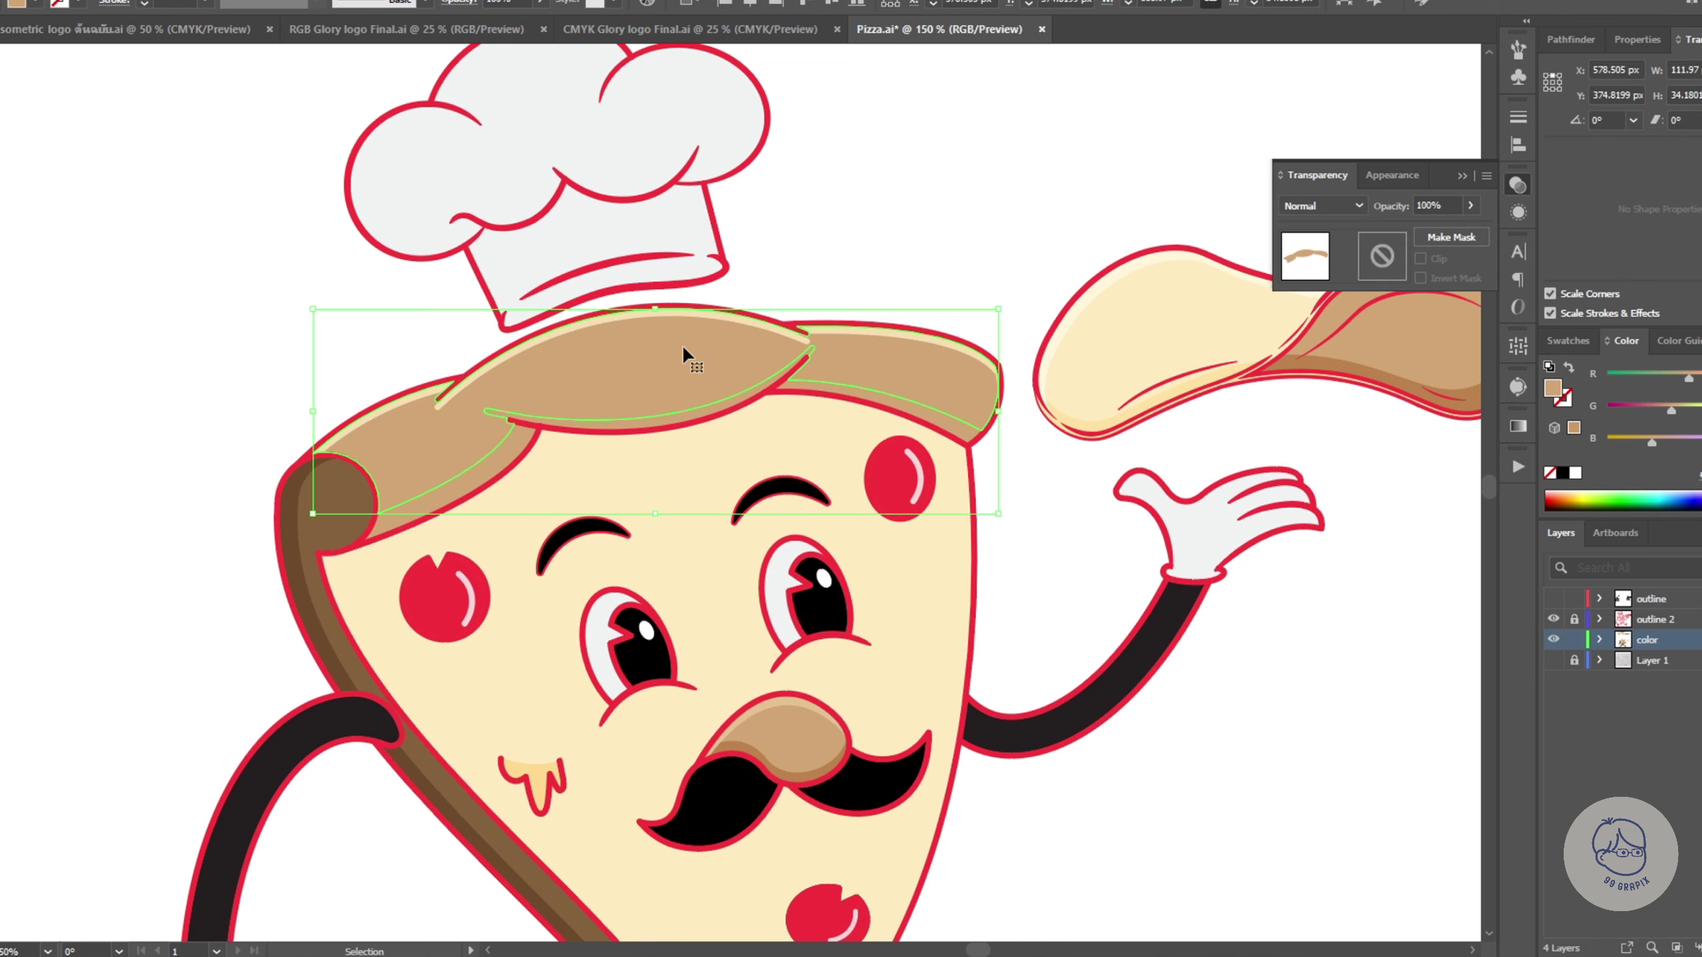
click(1320, 206)
click(1306, 269)
triple_click(1436, 206)
text(60)
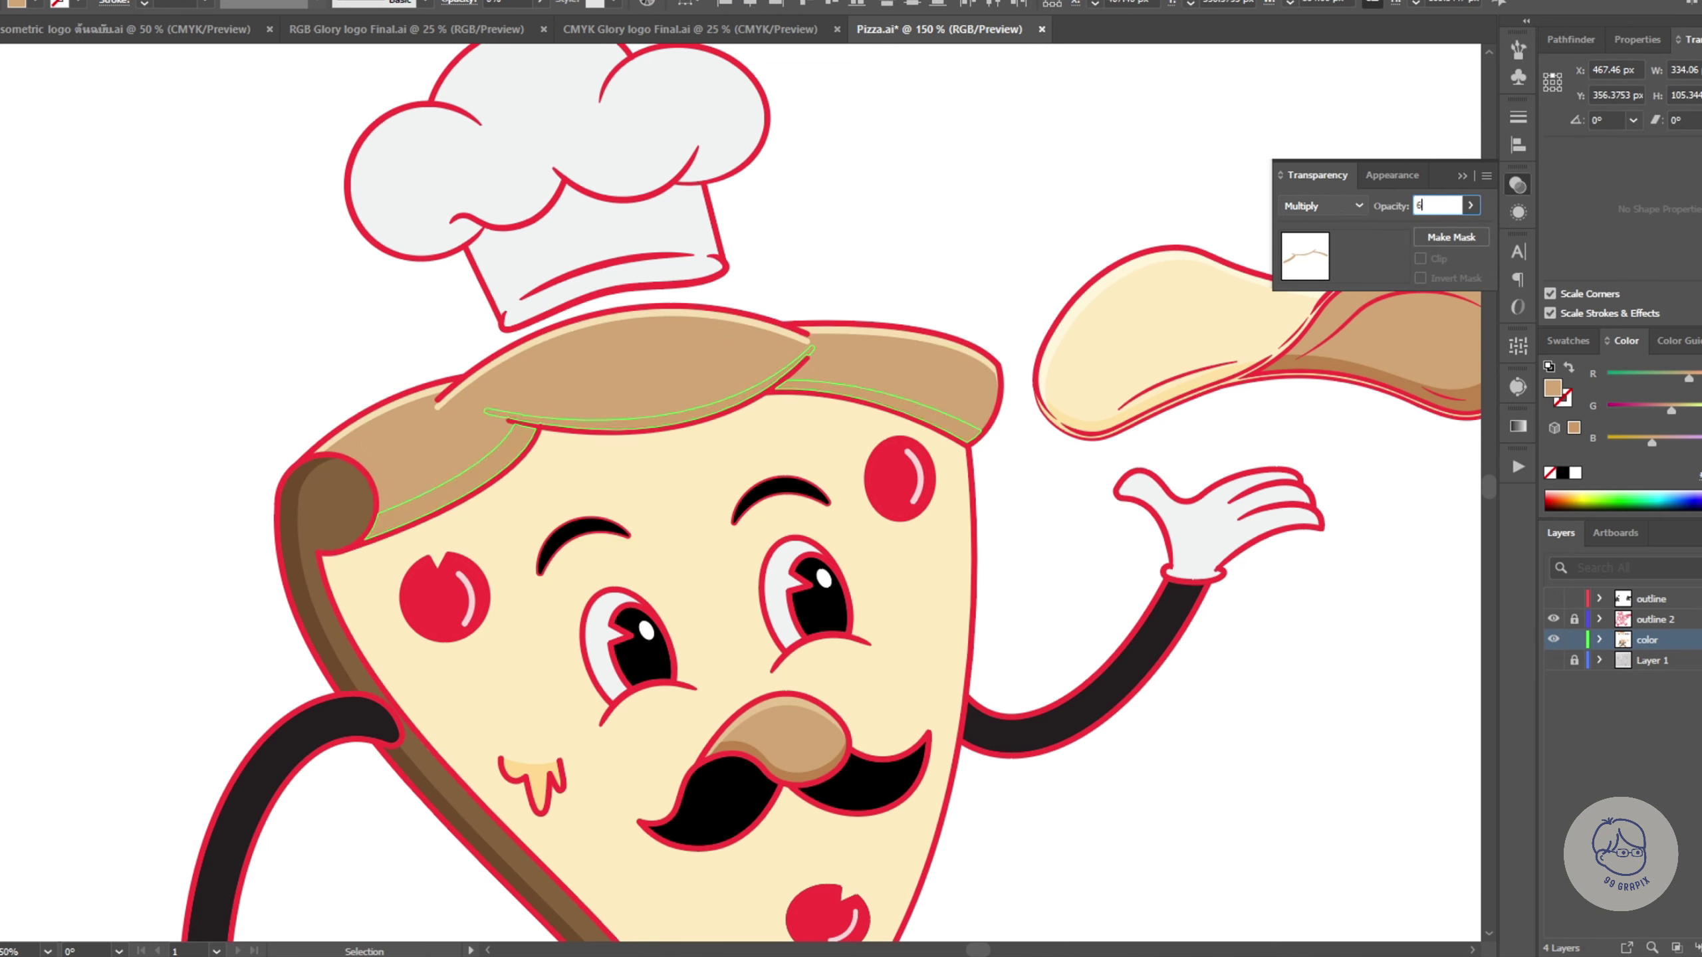
key(ctrl+shift+a)
key(ctrl+0)
Step: Carve a shading strip across the top of the cheese face below the hair, and save
click(464, 479)
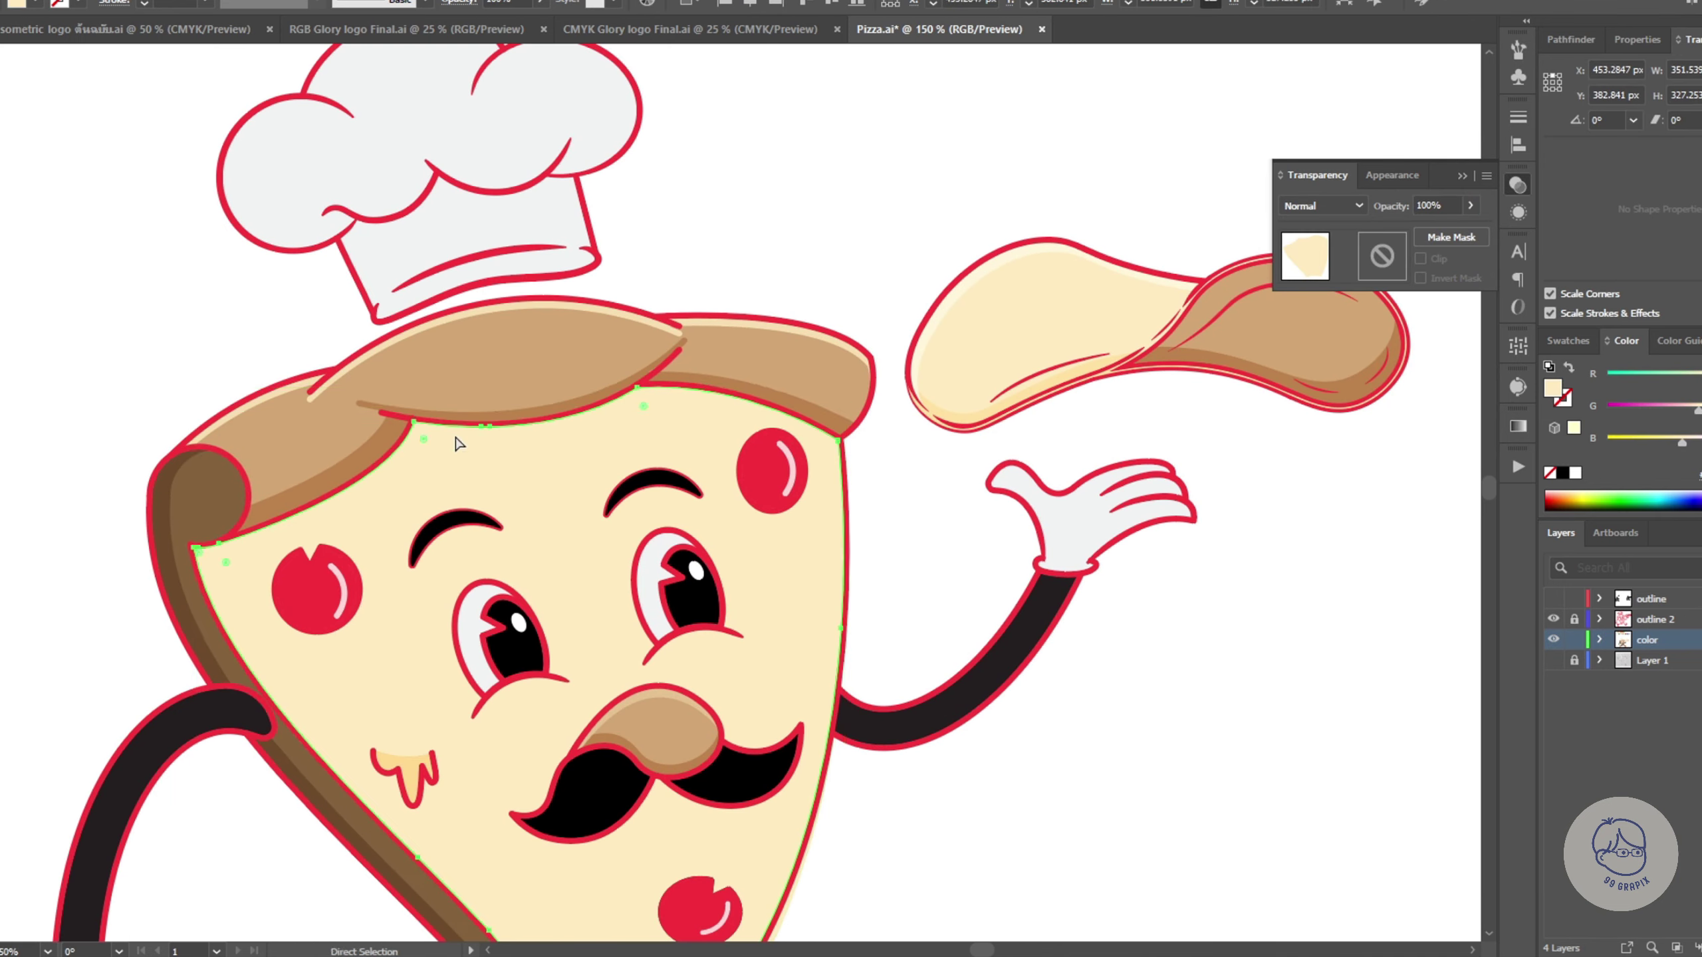
shift+click(457, 443)
key(shift+m)
click(459, 436)
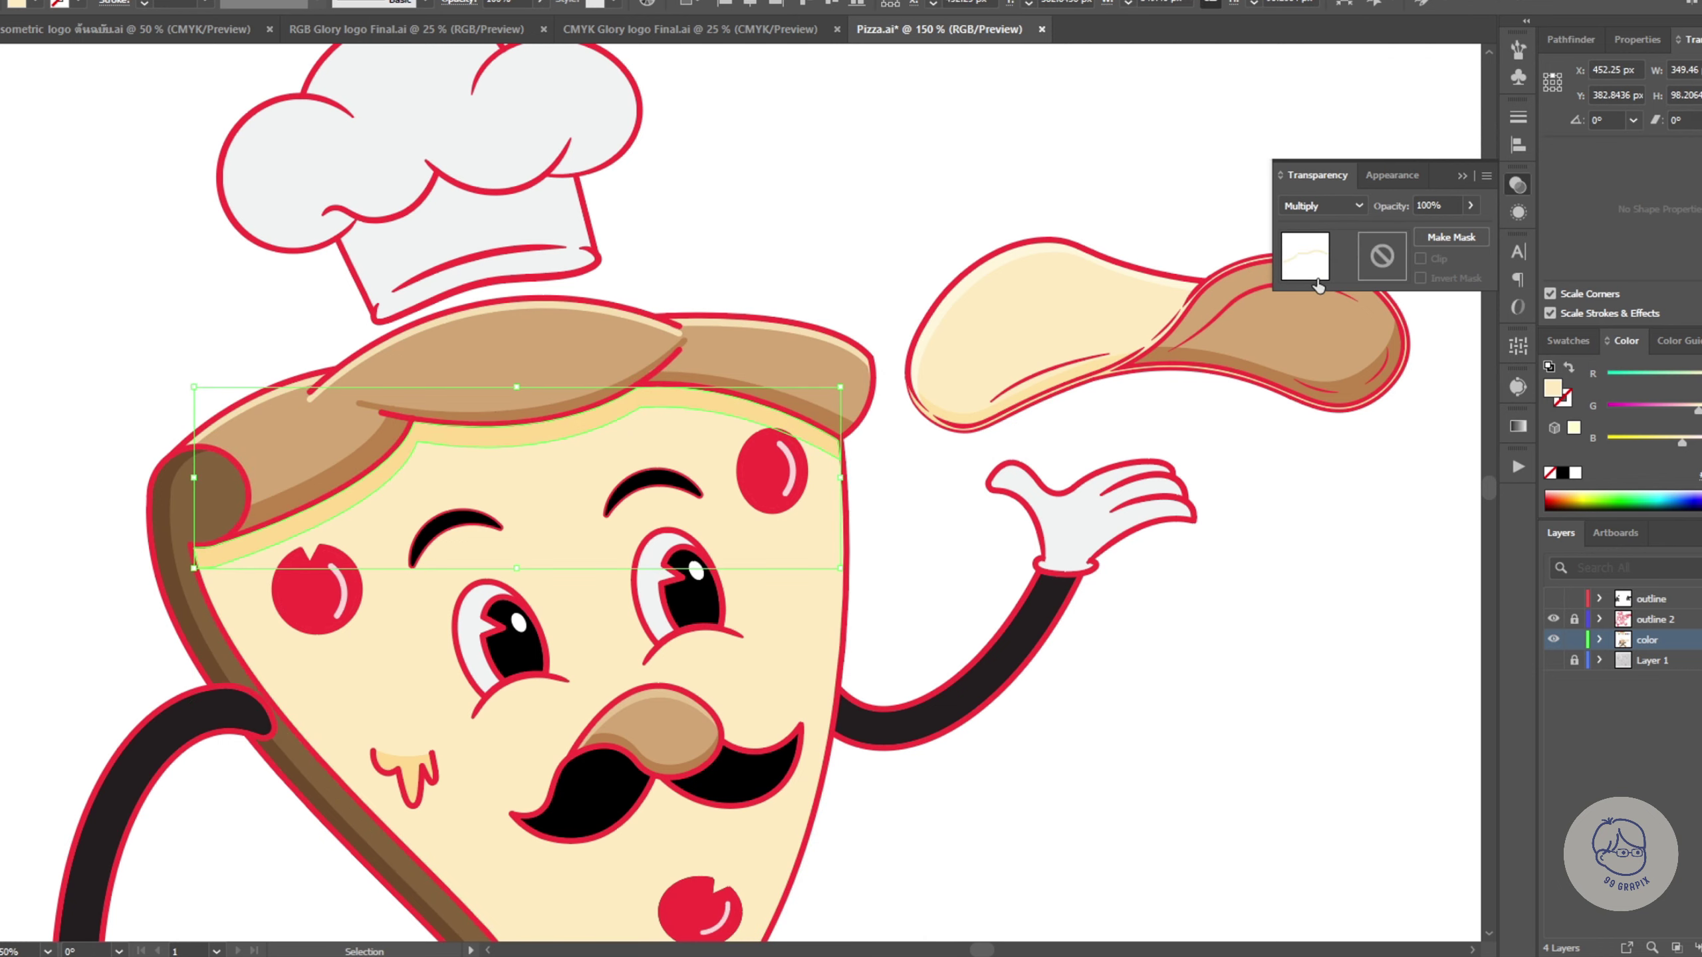
key(ctrl+s)
Step: Draw a small highlight ellipse under the left eye
scroll(528, 441, up, 2)
key(l)
drag(429, 443, 512, 415)
Step: Make the under-eye ellipse a cream Screen highlight and save the drawing
key(v)
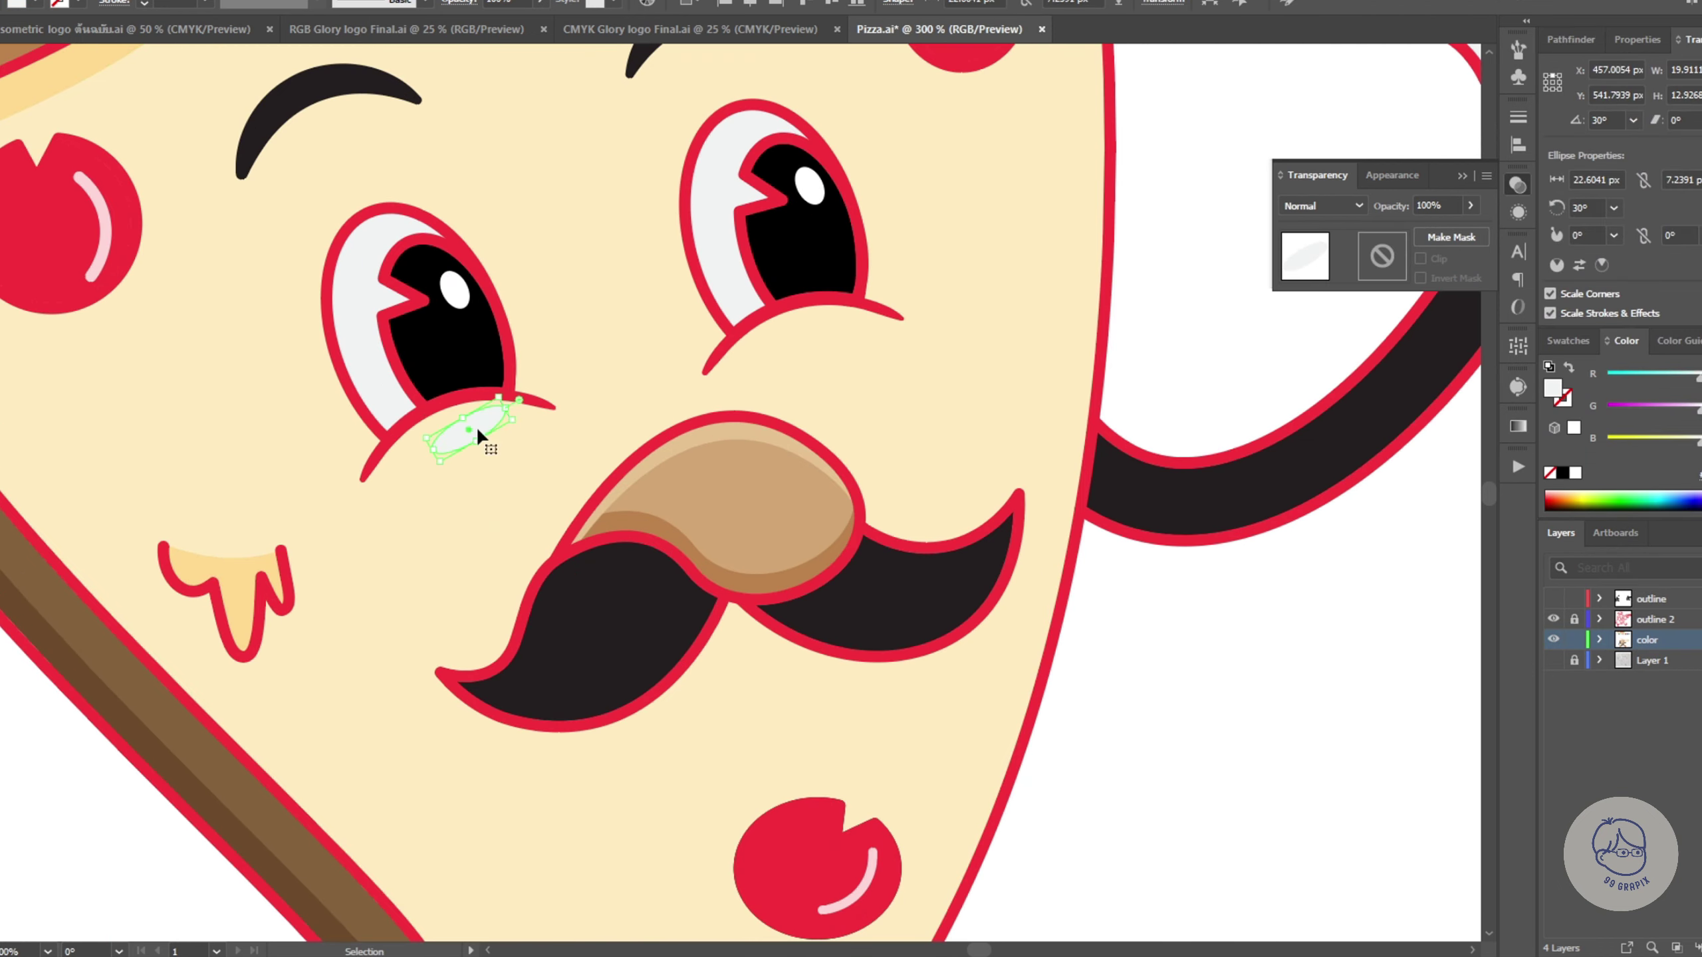
scroll(478, 436, up, 3)
click(418, 397)
scroll(550, 462, down, 3)
scroll(539, 458, up, 2)
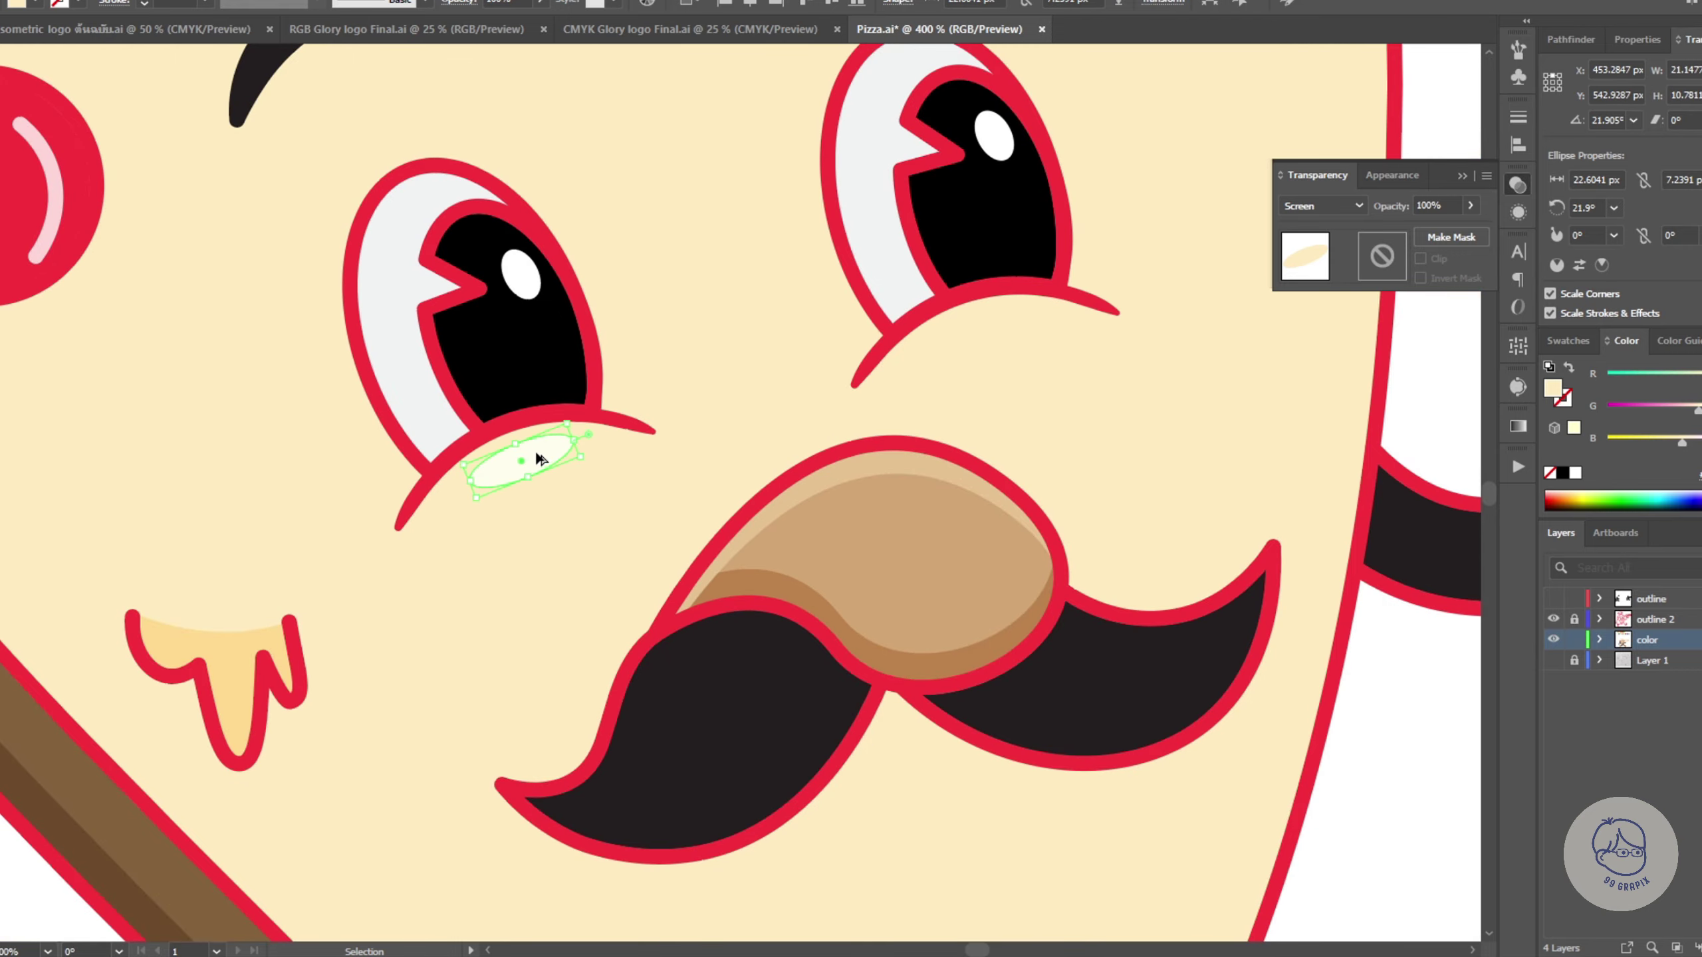
scroll(1072, 425, down, 3)
scroll(1102, 665, down, 2)
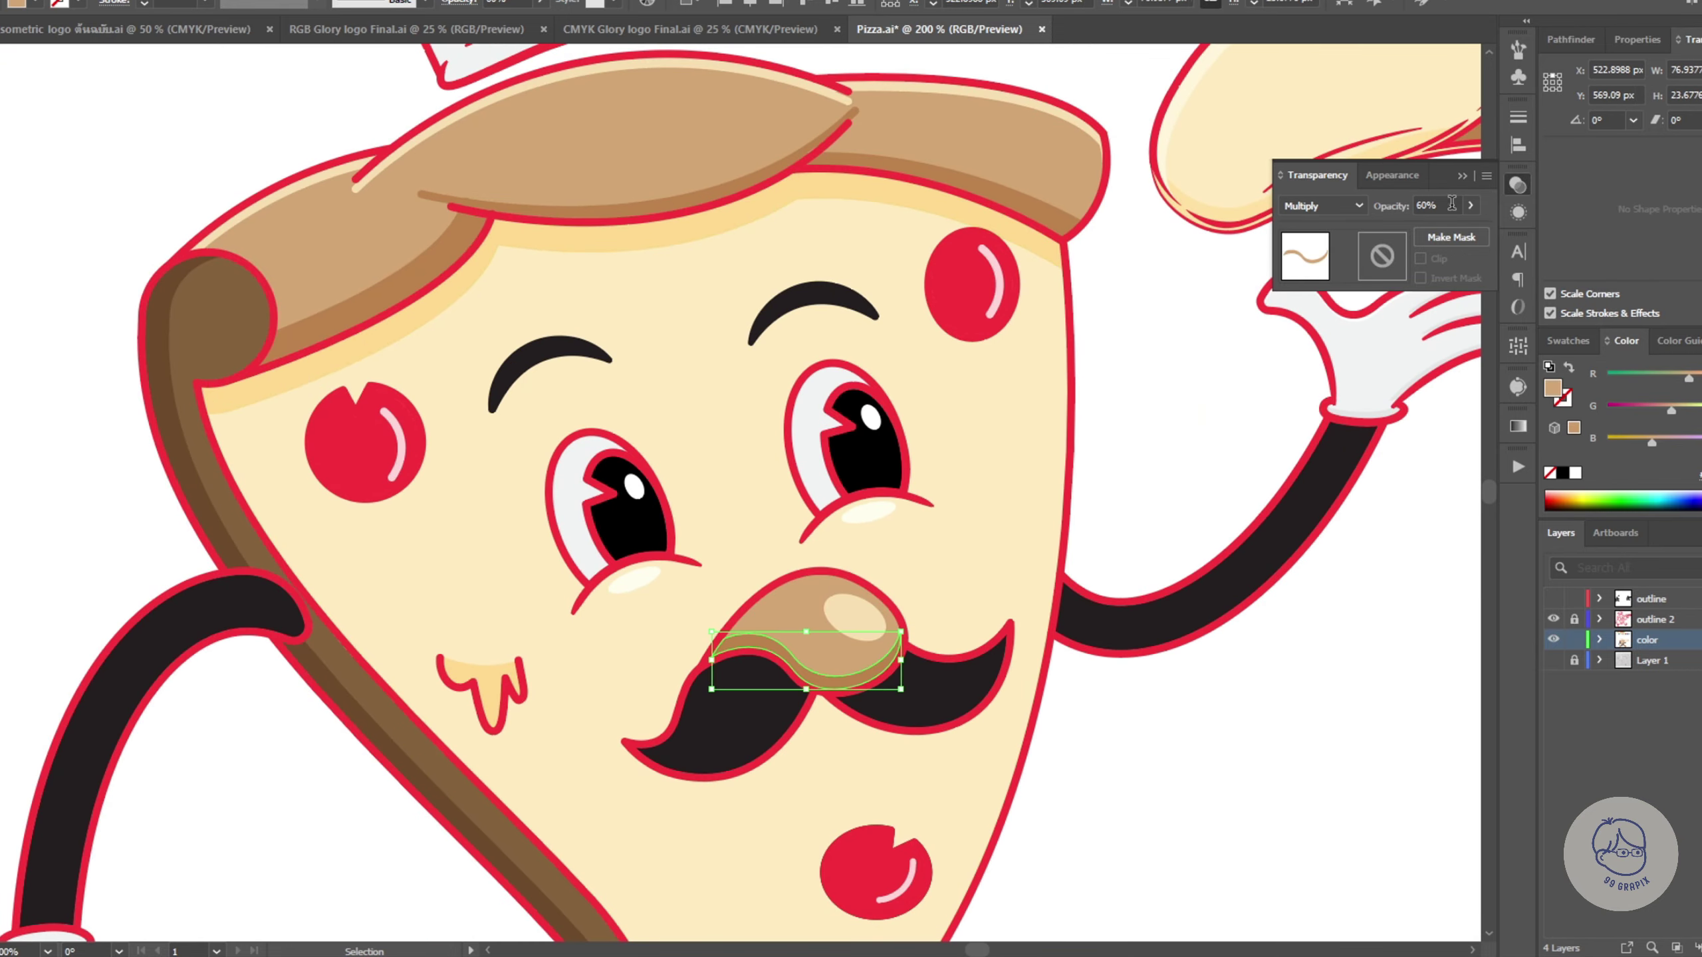
click(1147, 786)
key(ctrl+s)
Step: Pen-draw a curved shadow shape beneath the mustache and set it to Multiply
scroll(1135, 595, up, 3)
scroll(1106, 617, up, 2)
key(p)
click(93, 607)
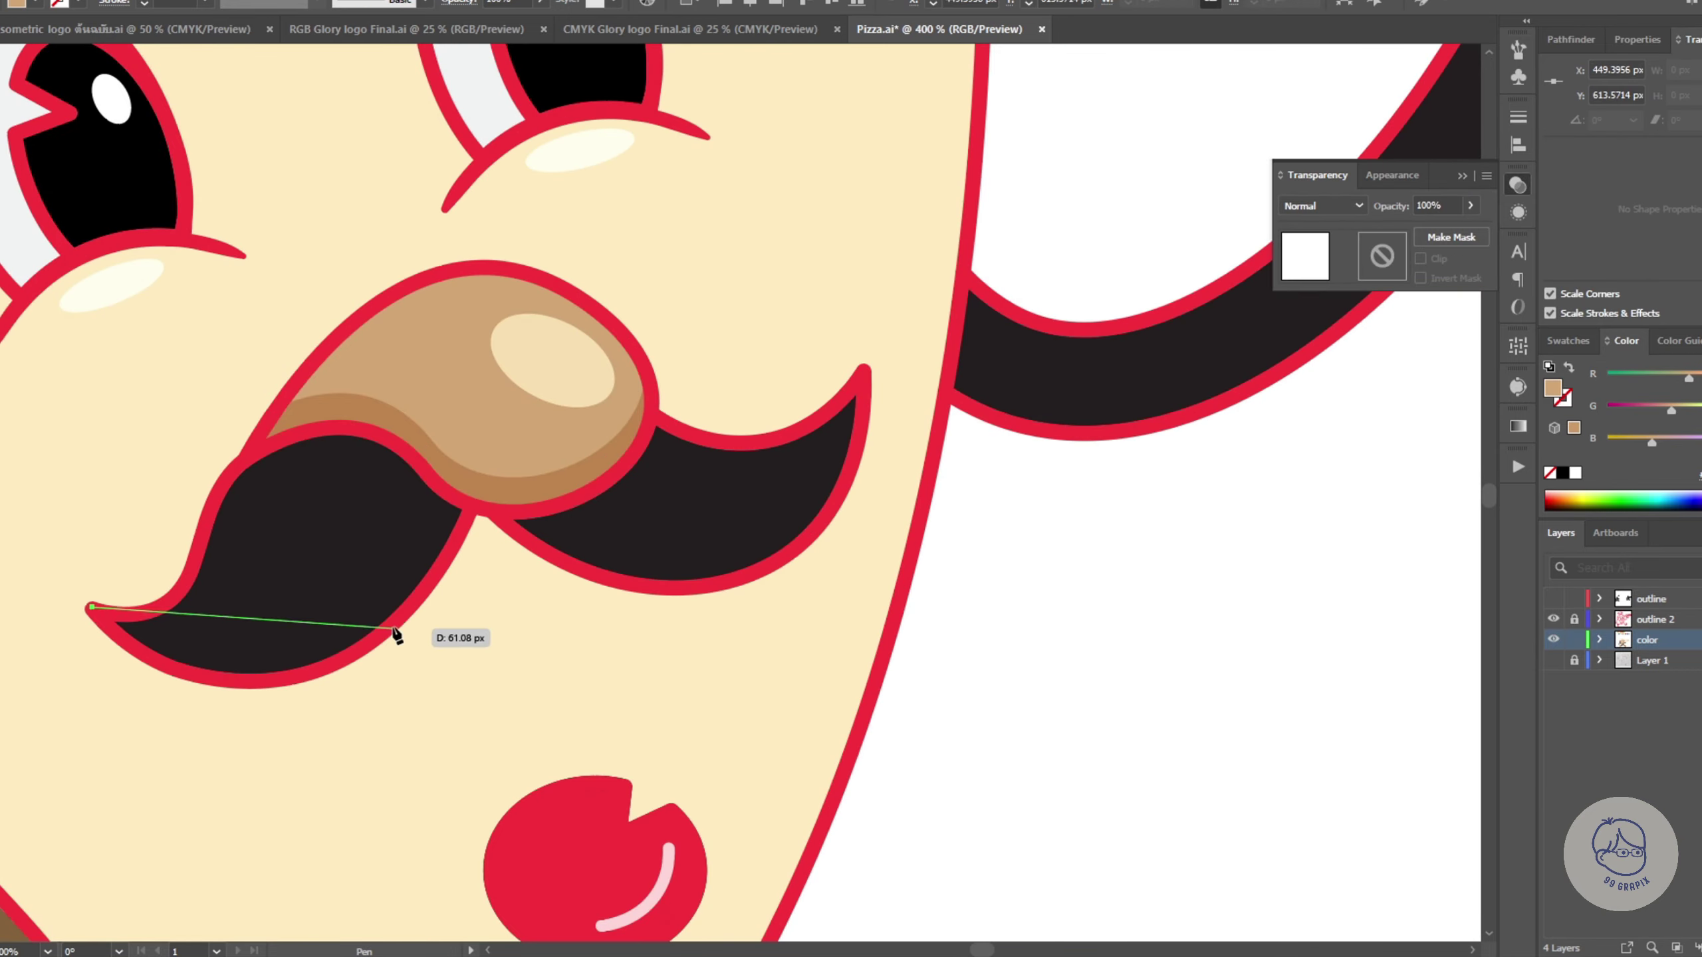
drag(483, 572, 673, 305)
drag(846, 493, 896, 274)
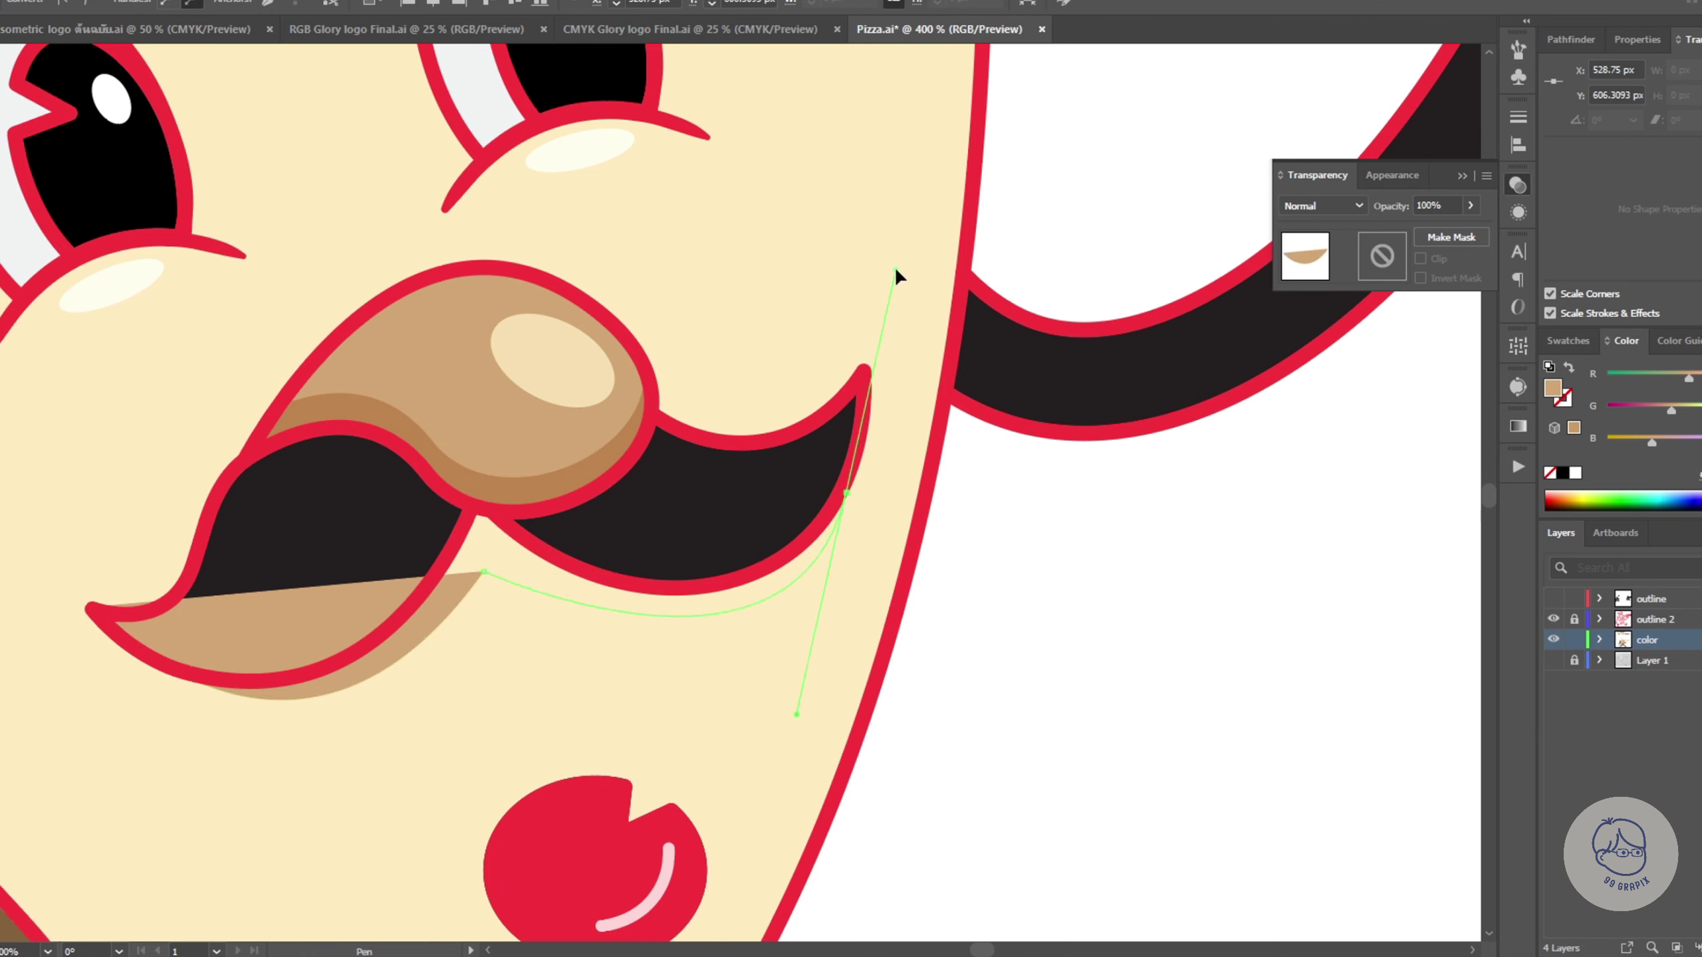
click(472, 474)
click(352, 539)
click(176, 636)
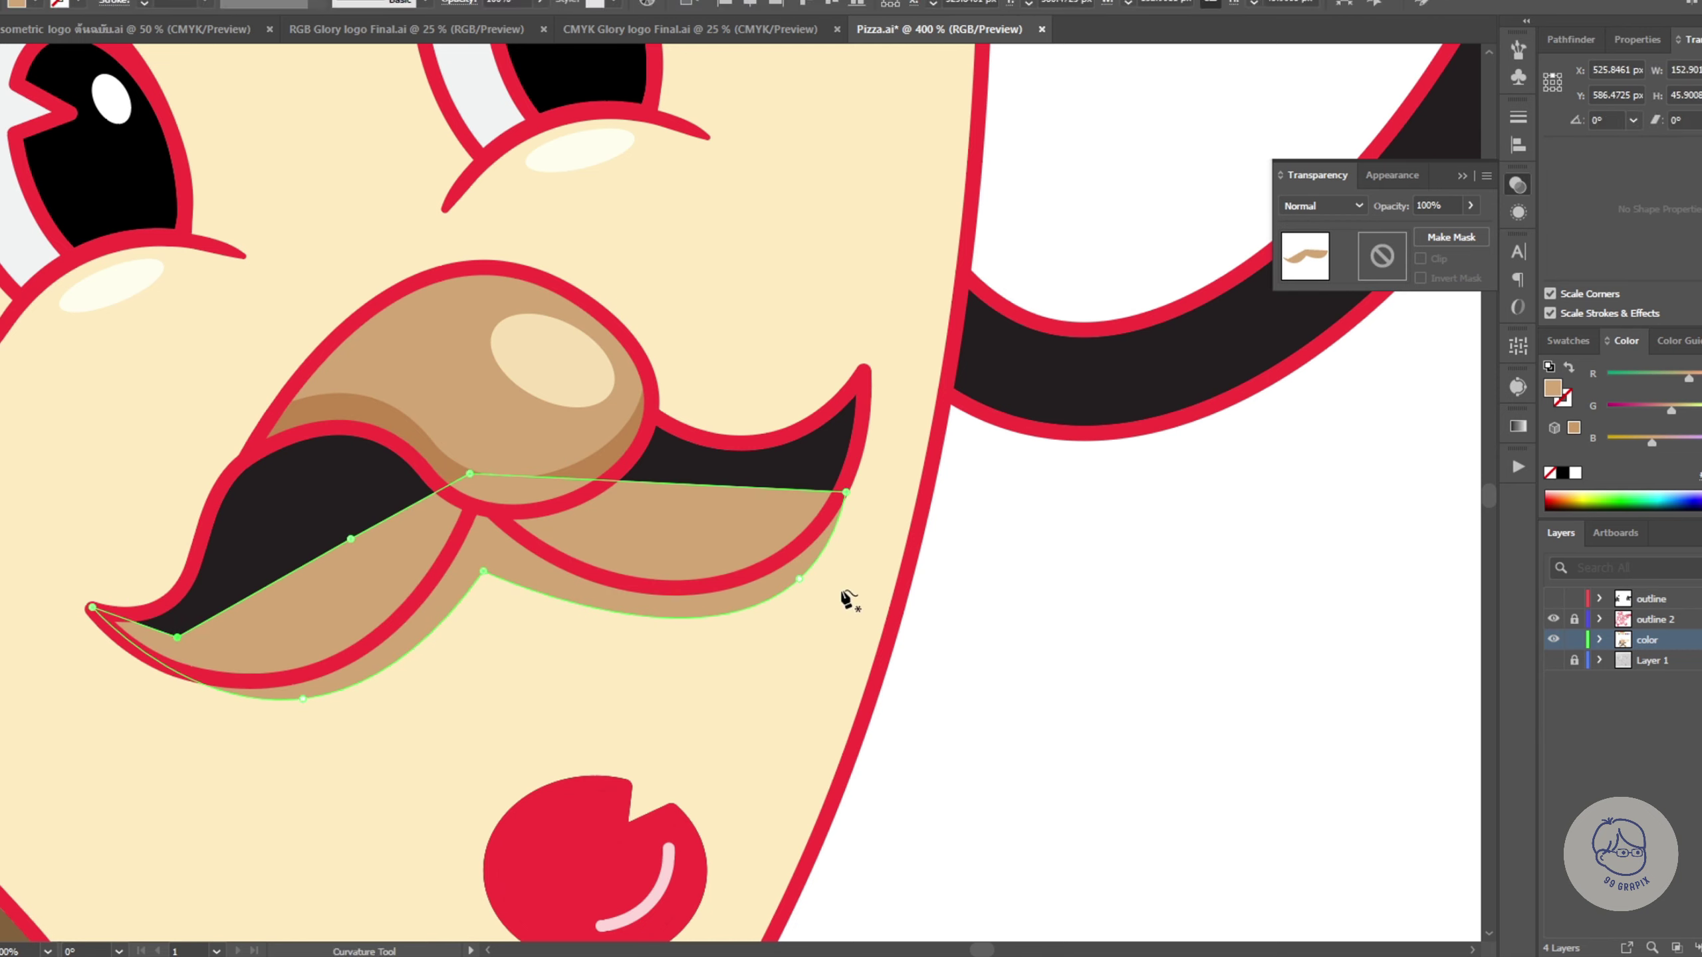
click(1320, 206)
click(1316, 274)
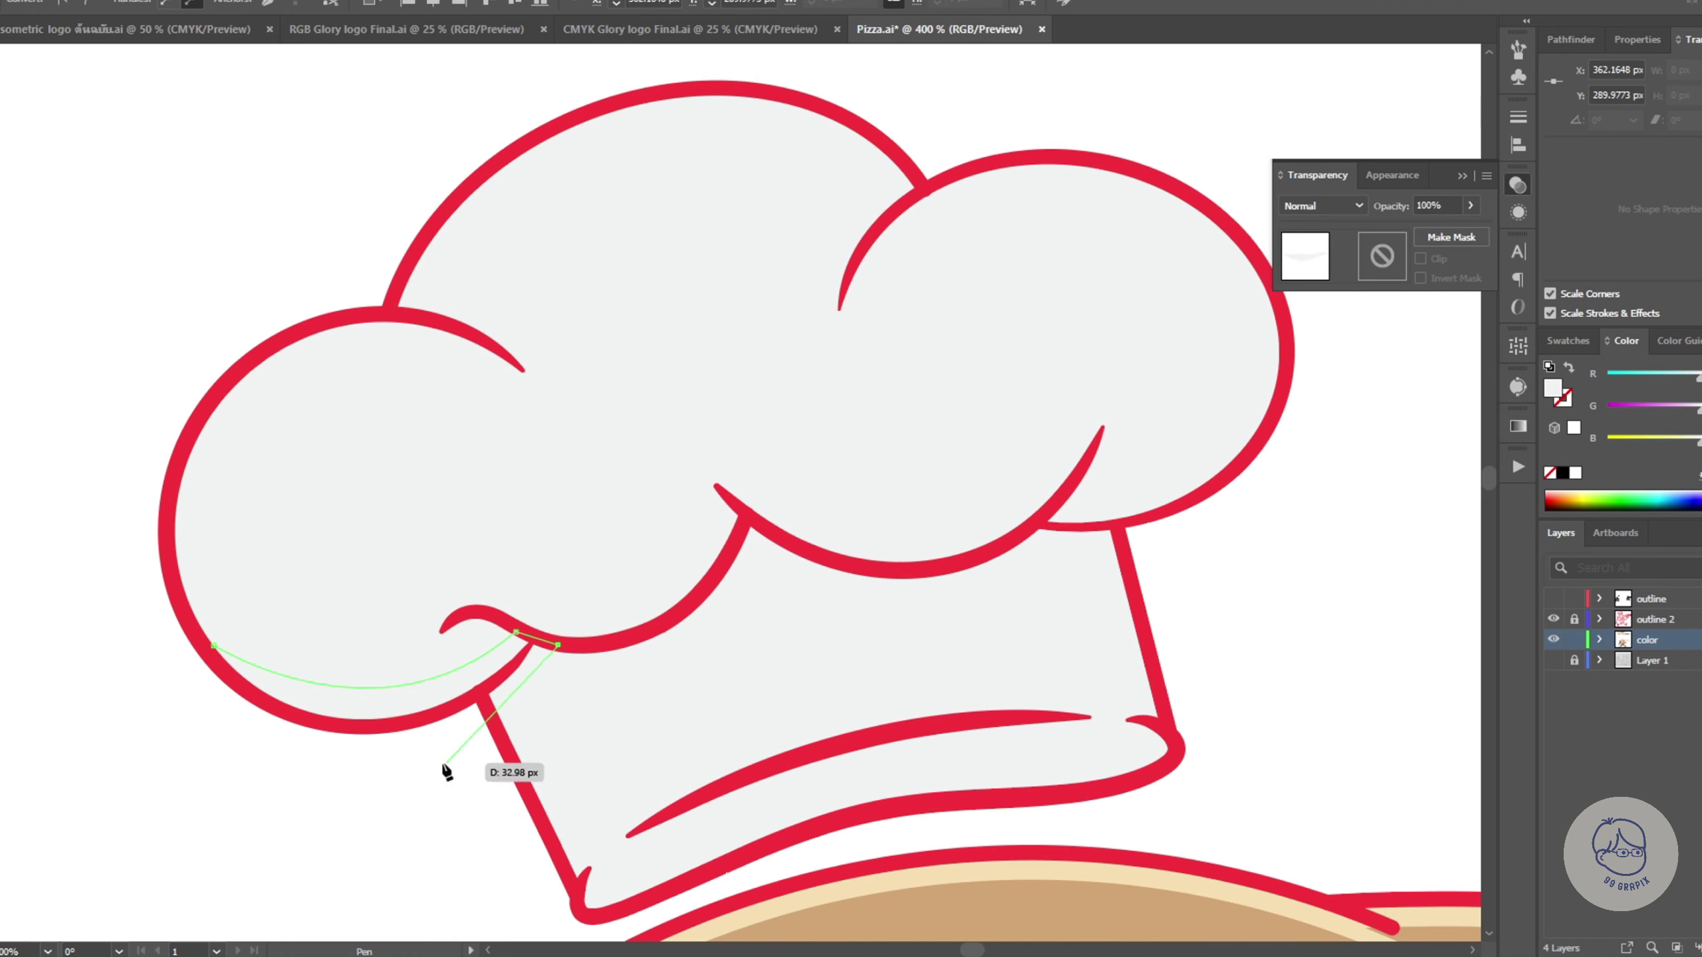
Step: Close the grey shadow path beneath the hat's left puff
click(418, 768)
click(249, 767)
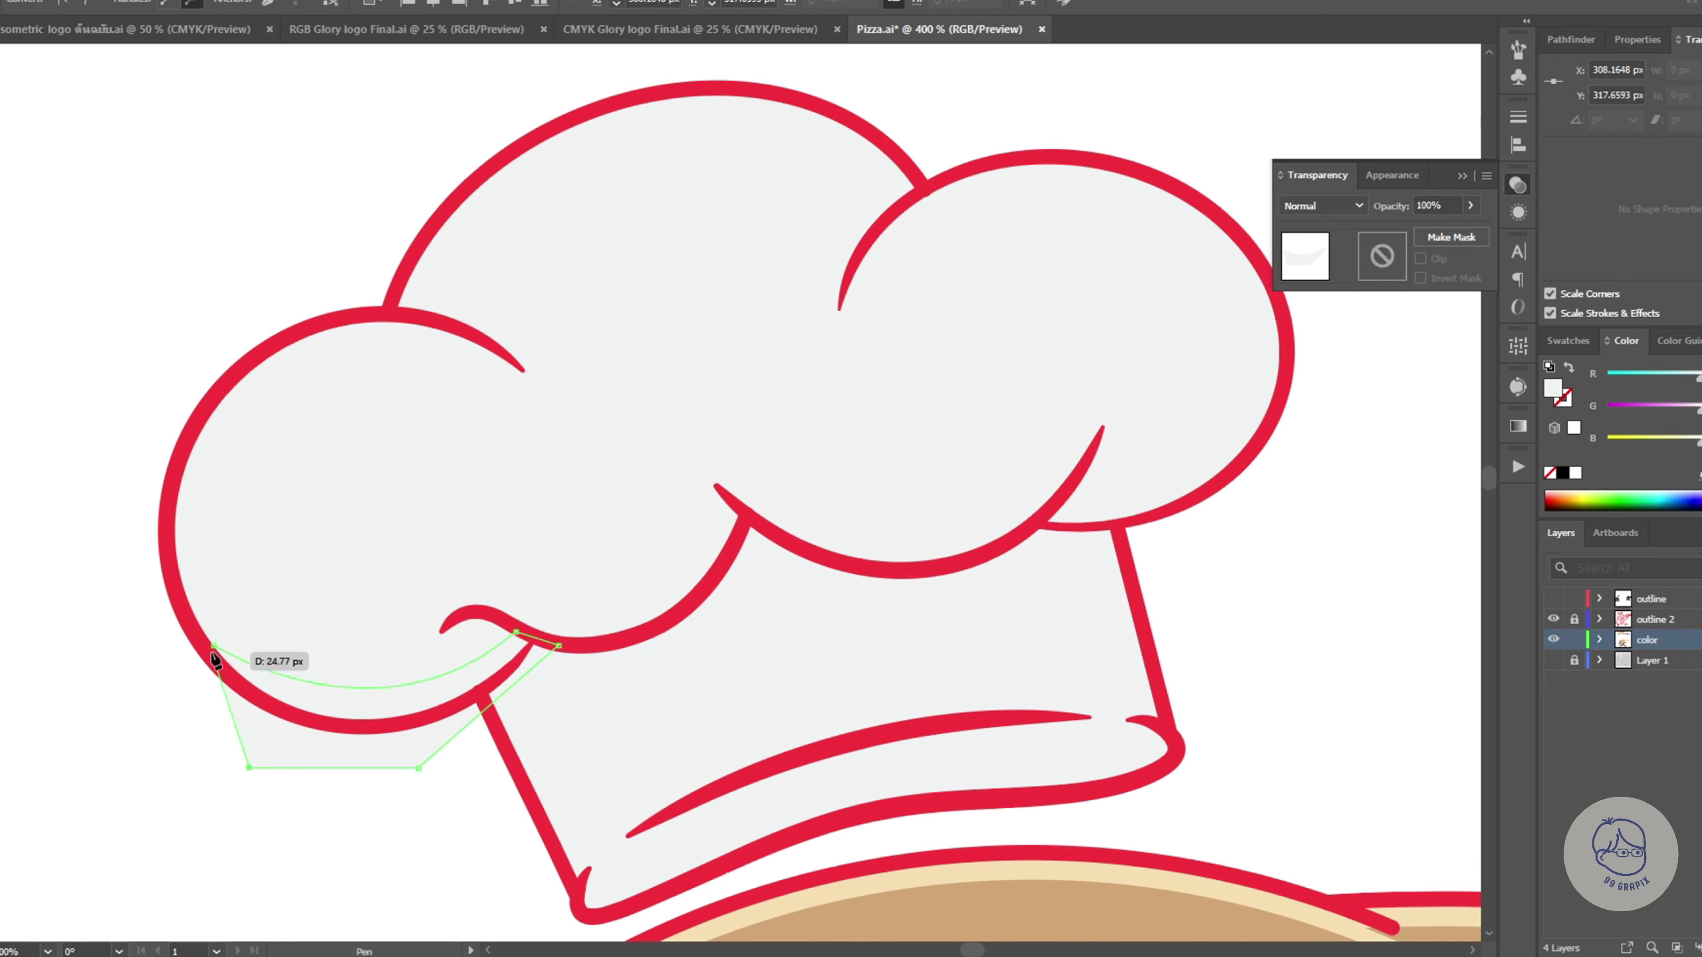
click(213, 645)
key(v)
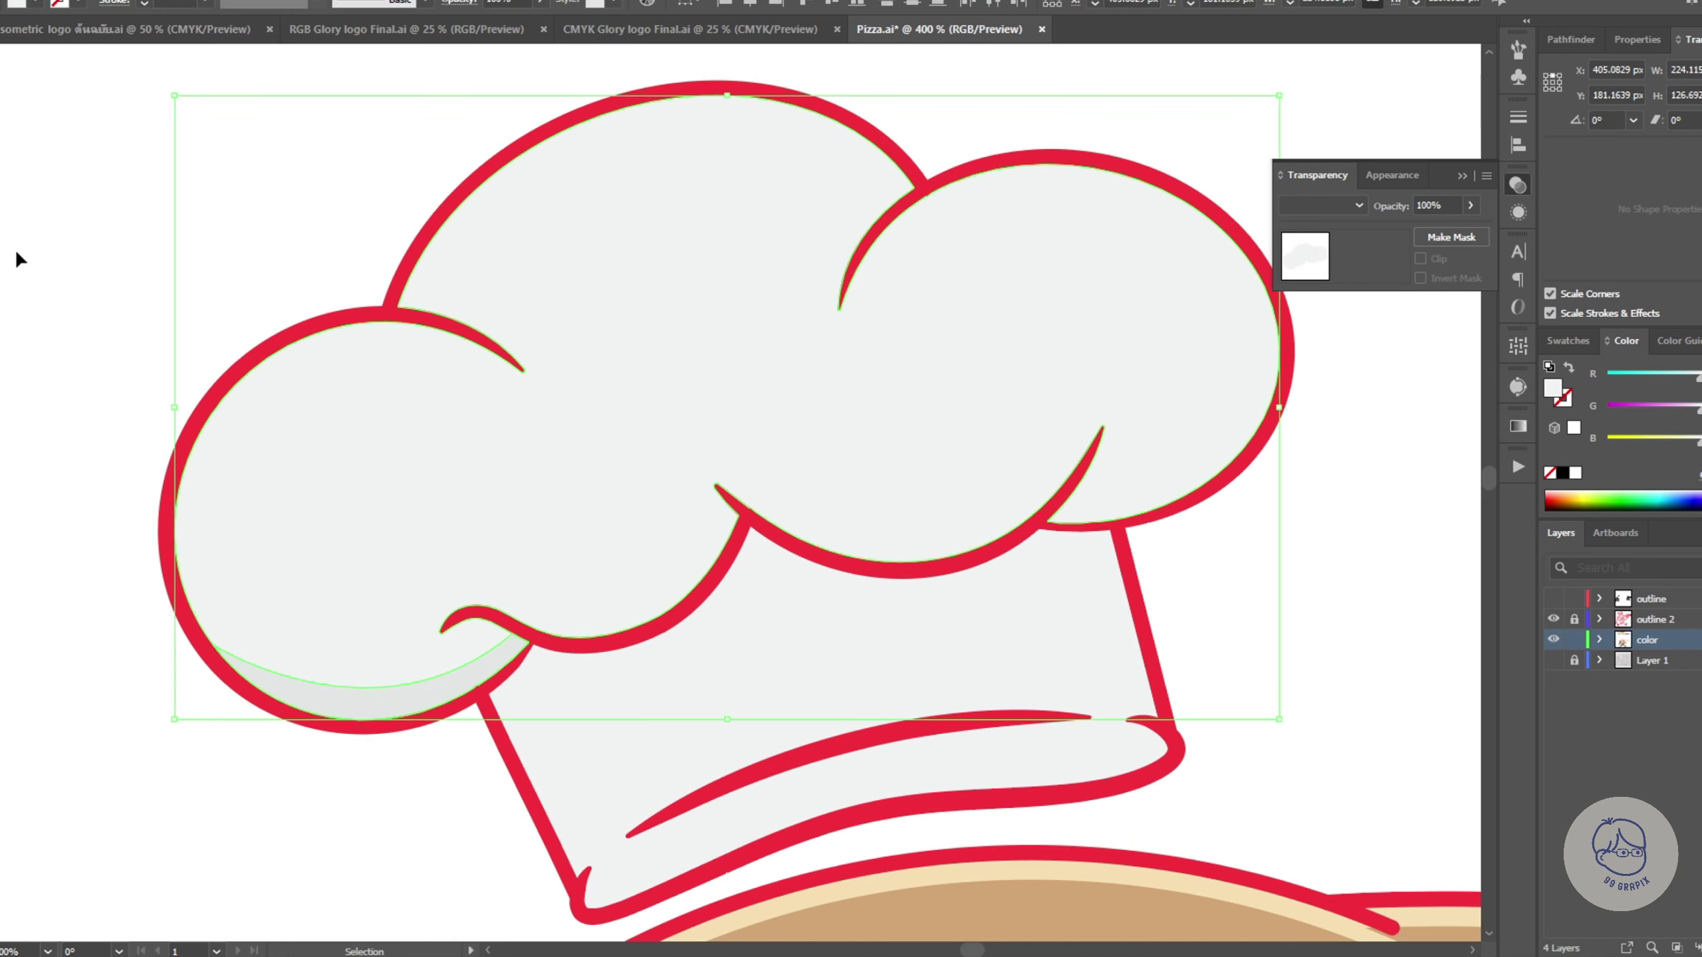
click(16, 249)
Step: Pen-draw a shadow path bending along the hat fold
key(p)
click(342, 615)
click(419, 605)
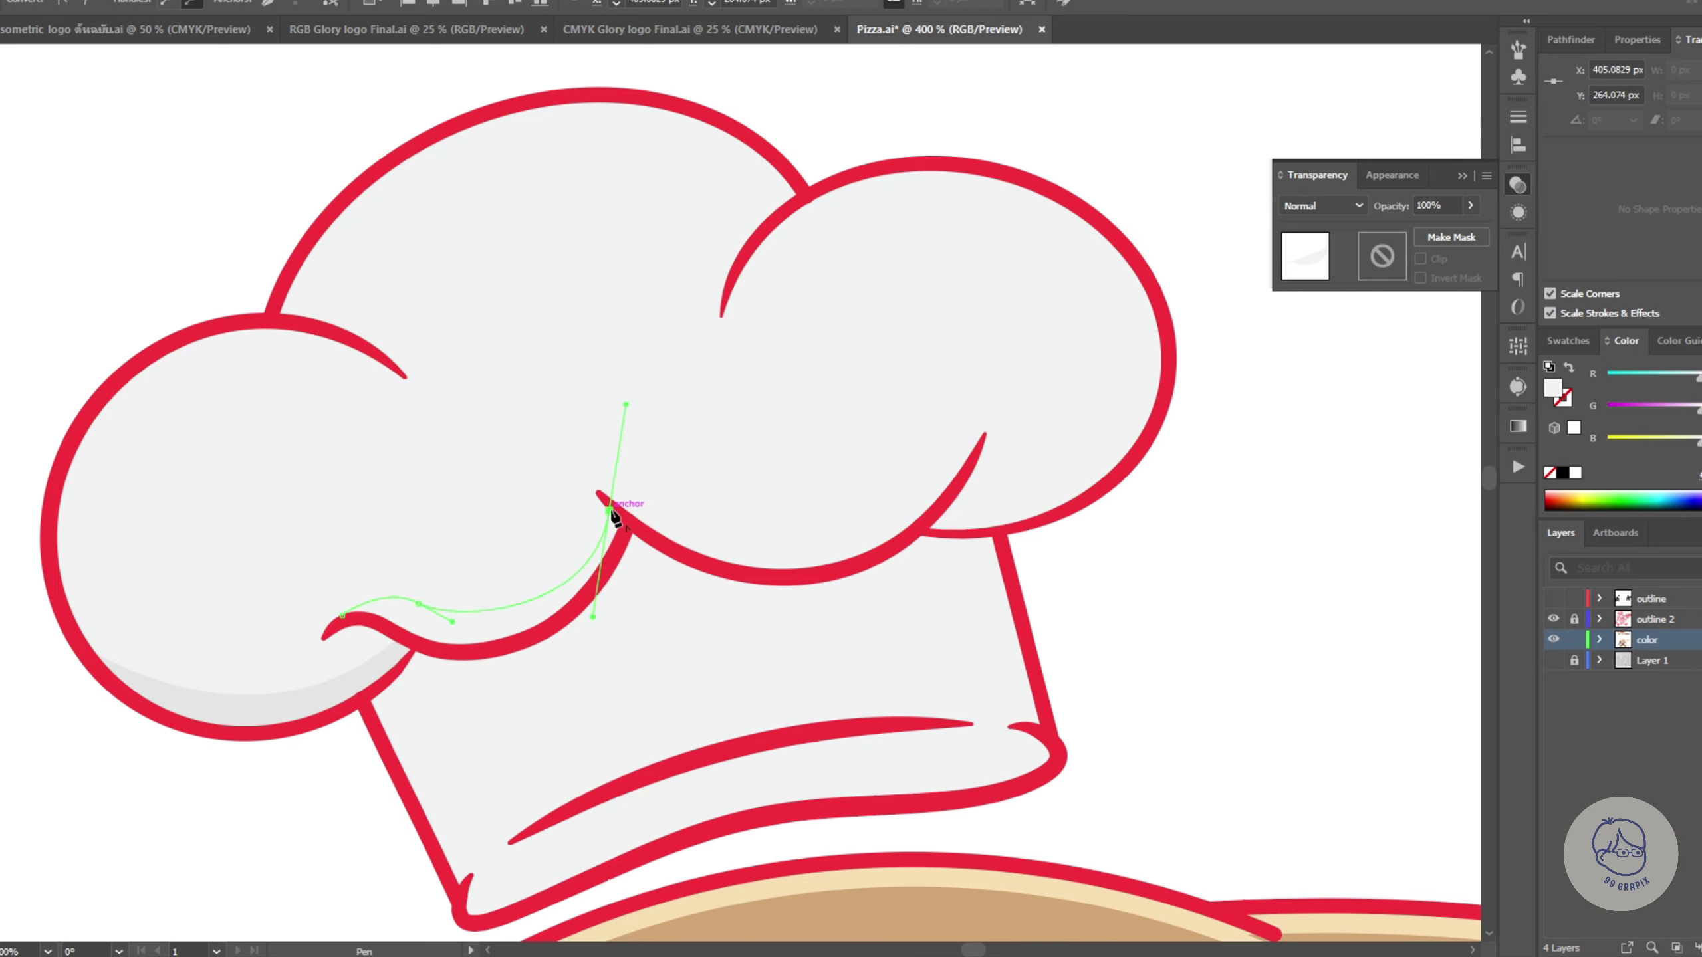
key(ctrl+plus)
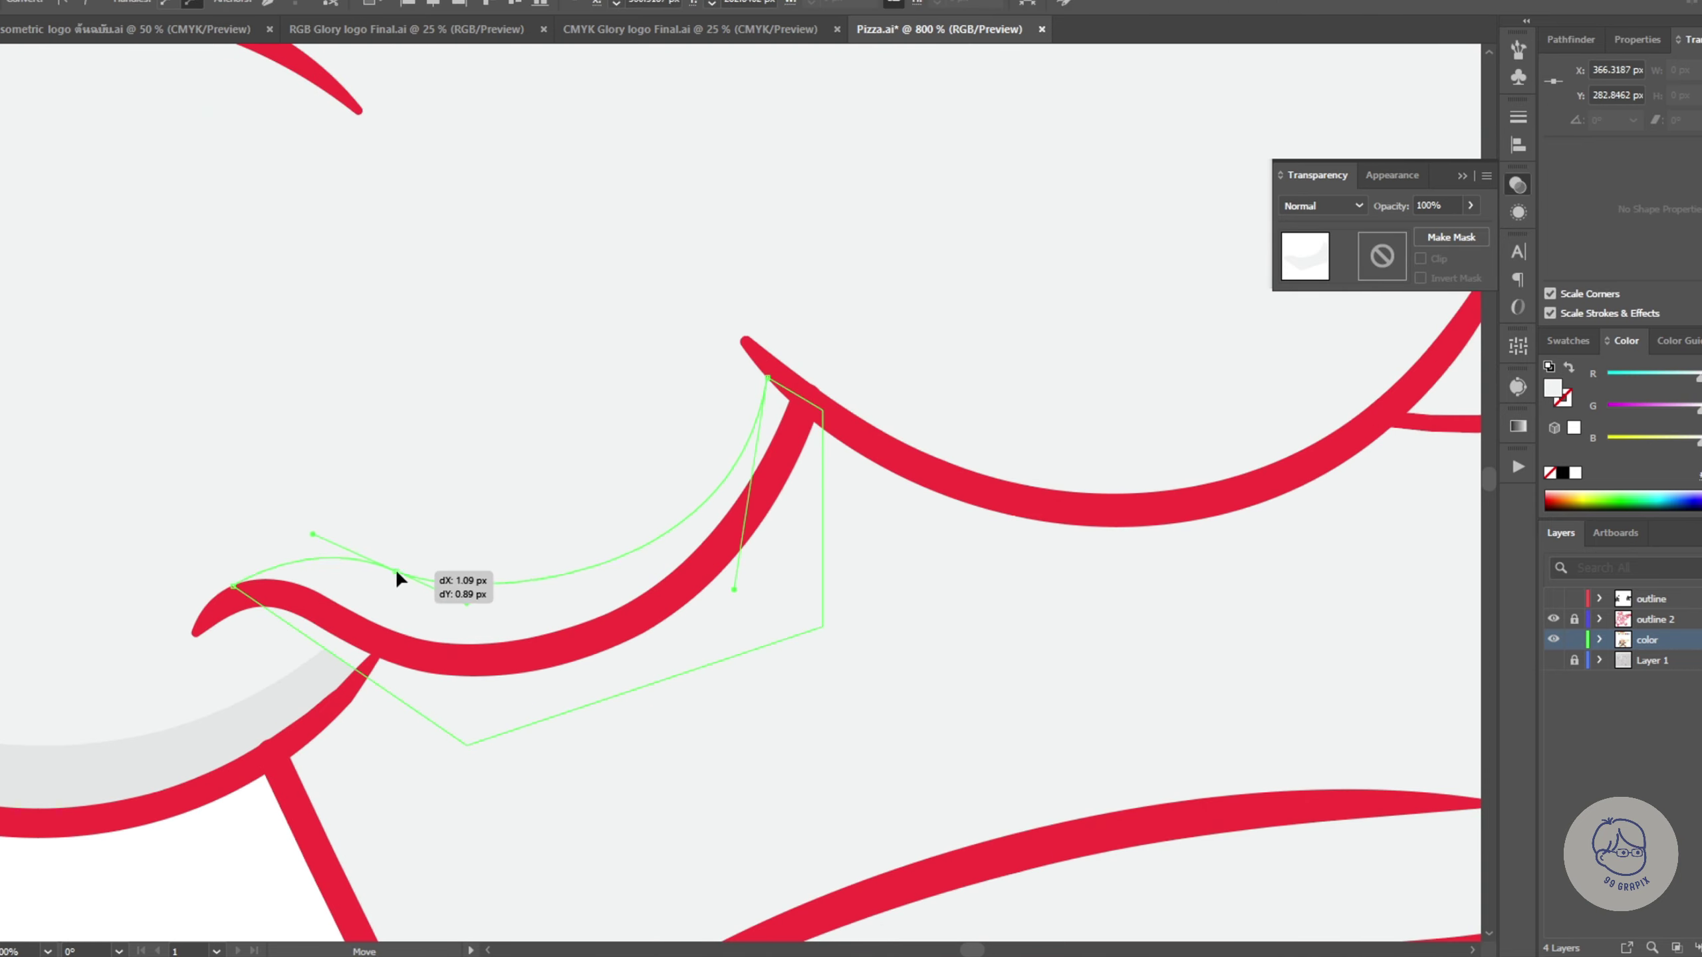
drag(308, 524, 284, 533)
scroll(509, 524, down, 5)
Step: Merge the fold shadow with the red outline using Shape Builder
shift+click(509, 523)
key(shift+m)
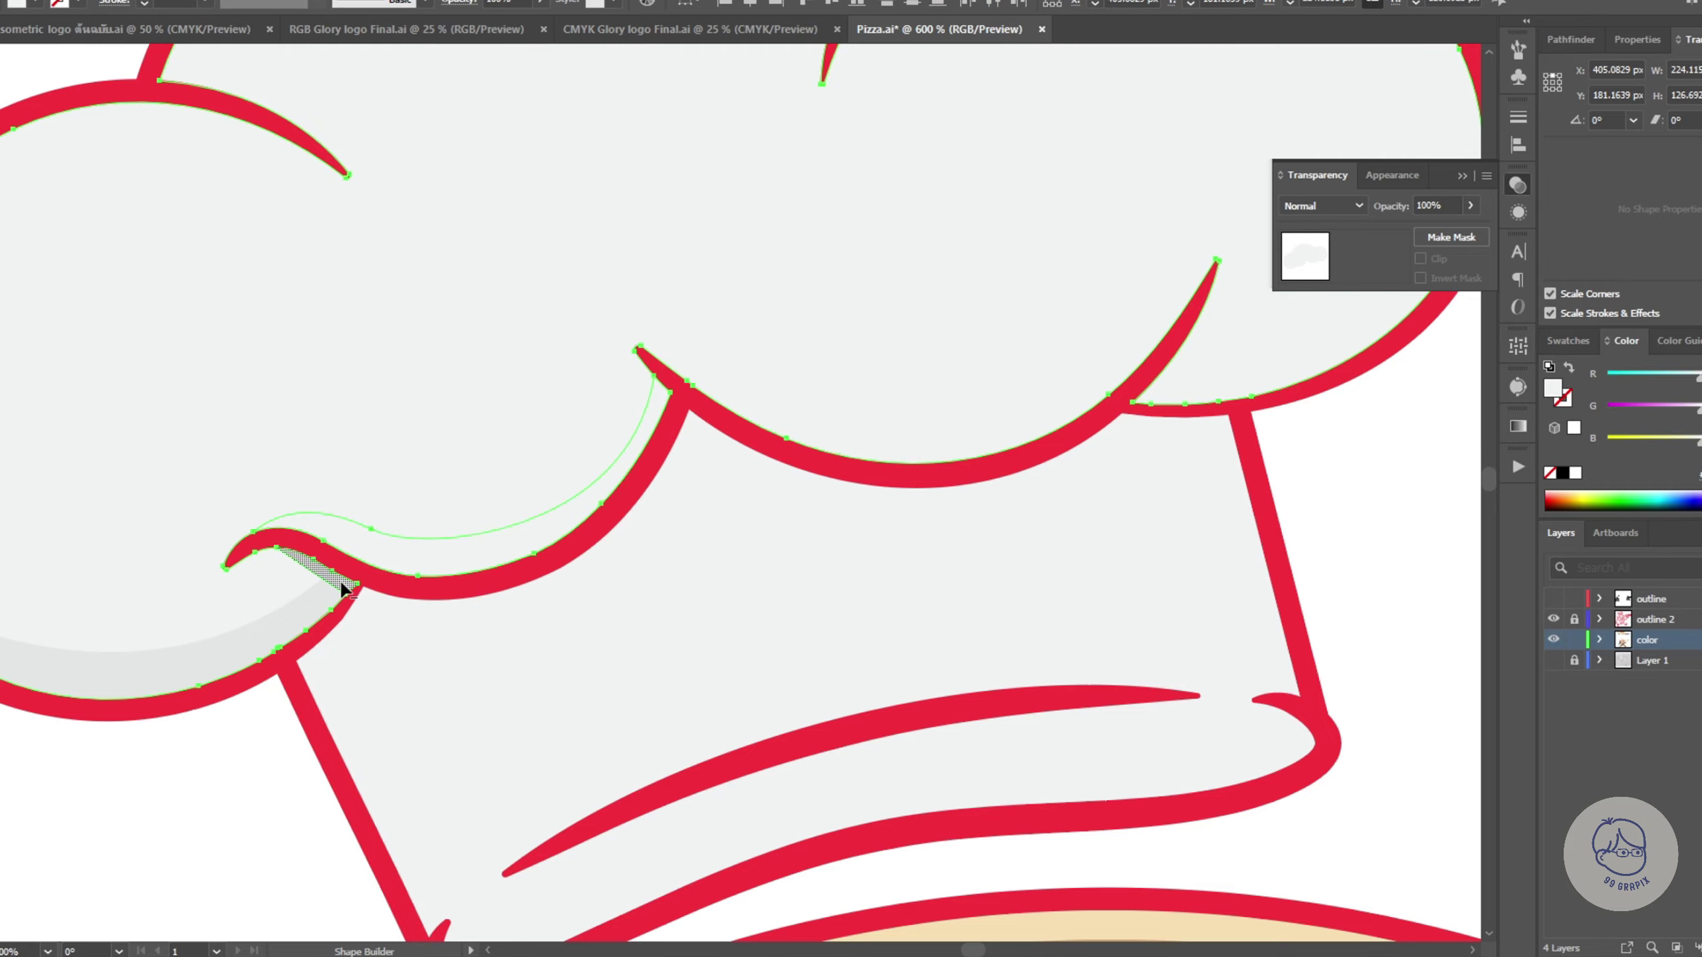
scroll(340, 580, up, 3)
scroll(420, 603, up, 2)
click(670, 563)
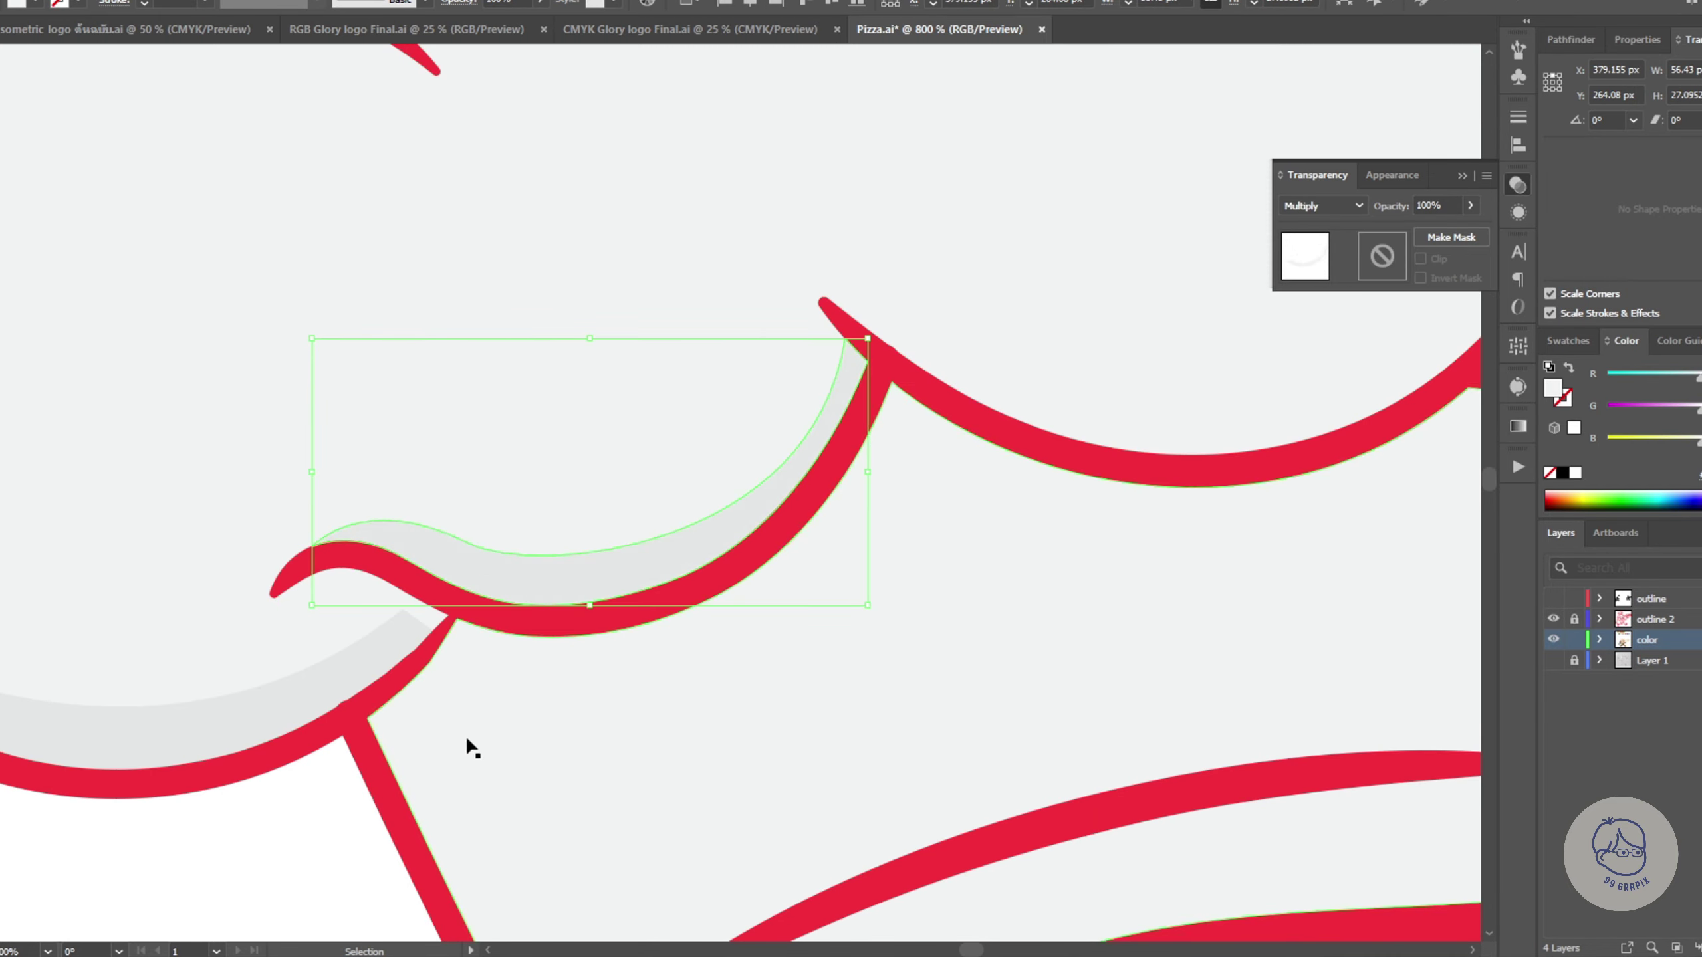
key(v)
click(672, 615)
Step: Curve a shadow along the puff's underside and merge it under the right puff
key(ctrl+minus)
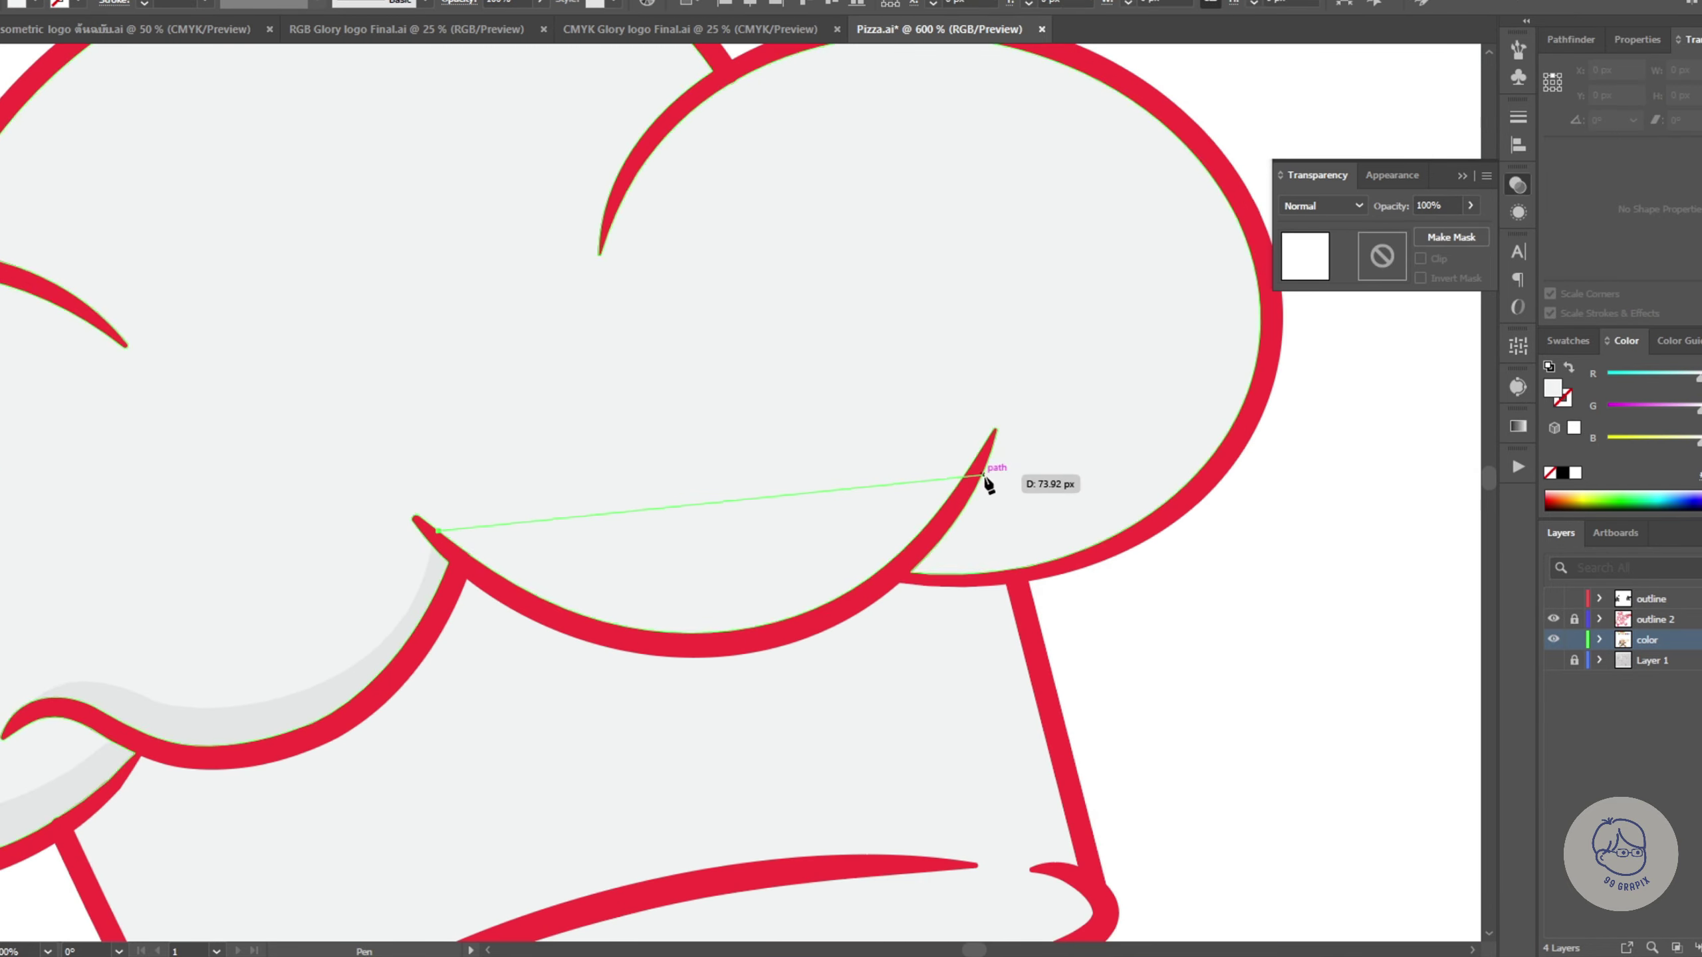
drag(976, 471, 1199, 224)
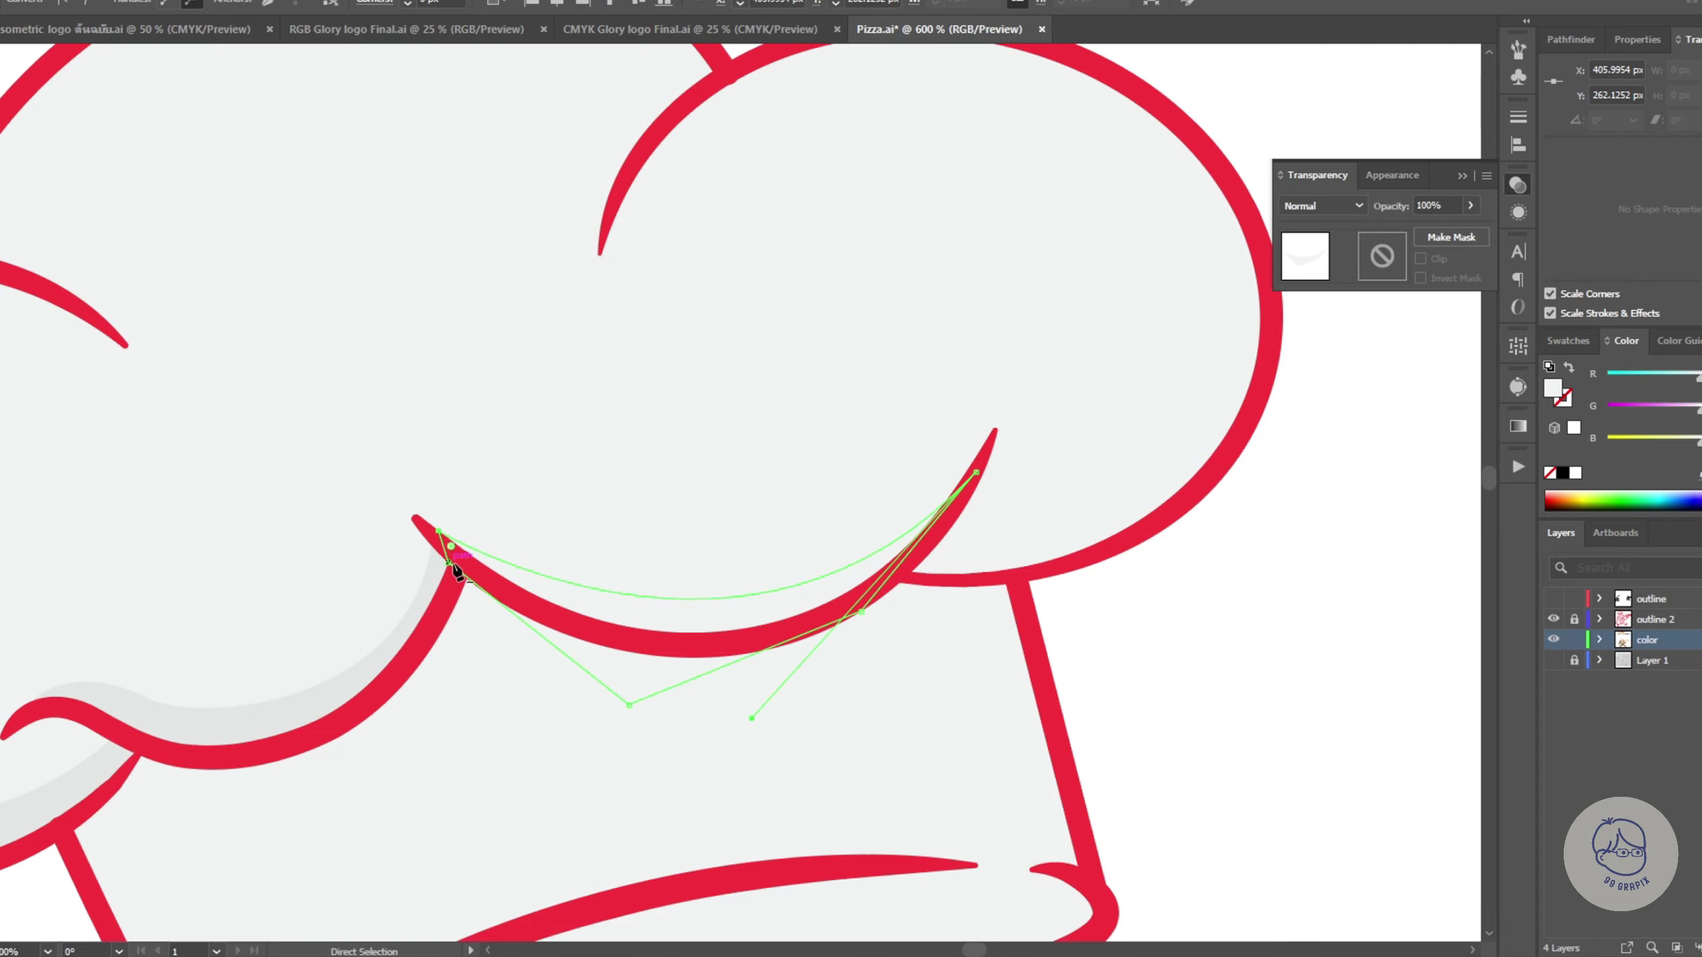
shift+click(680, 617)
click(654, 672)
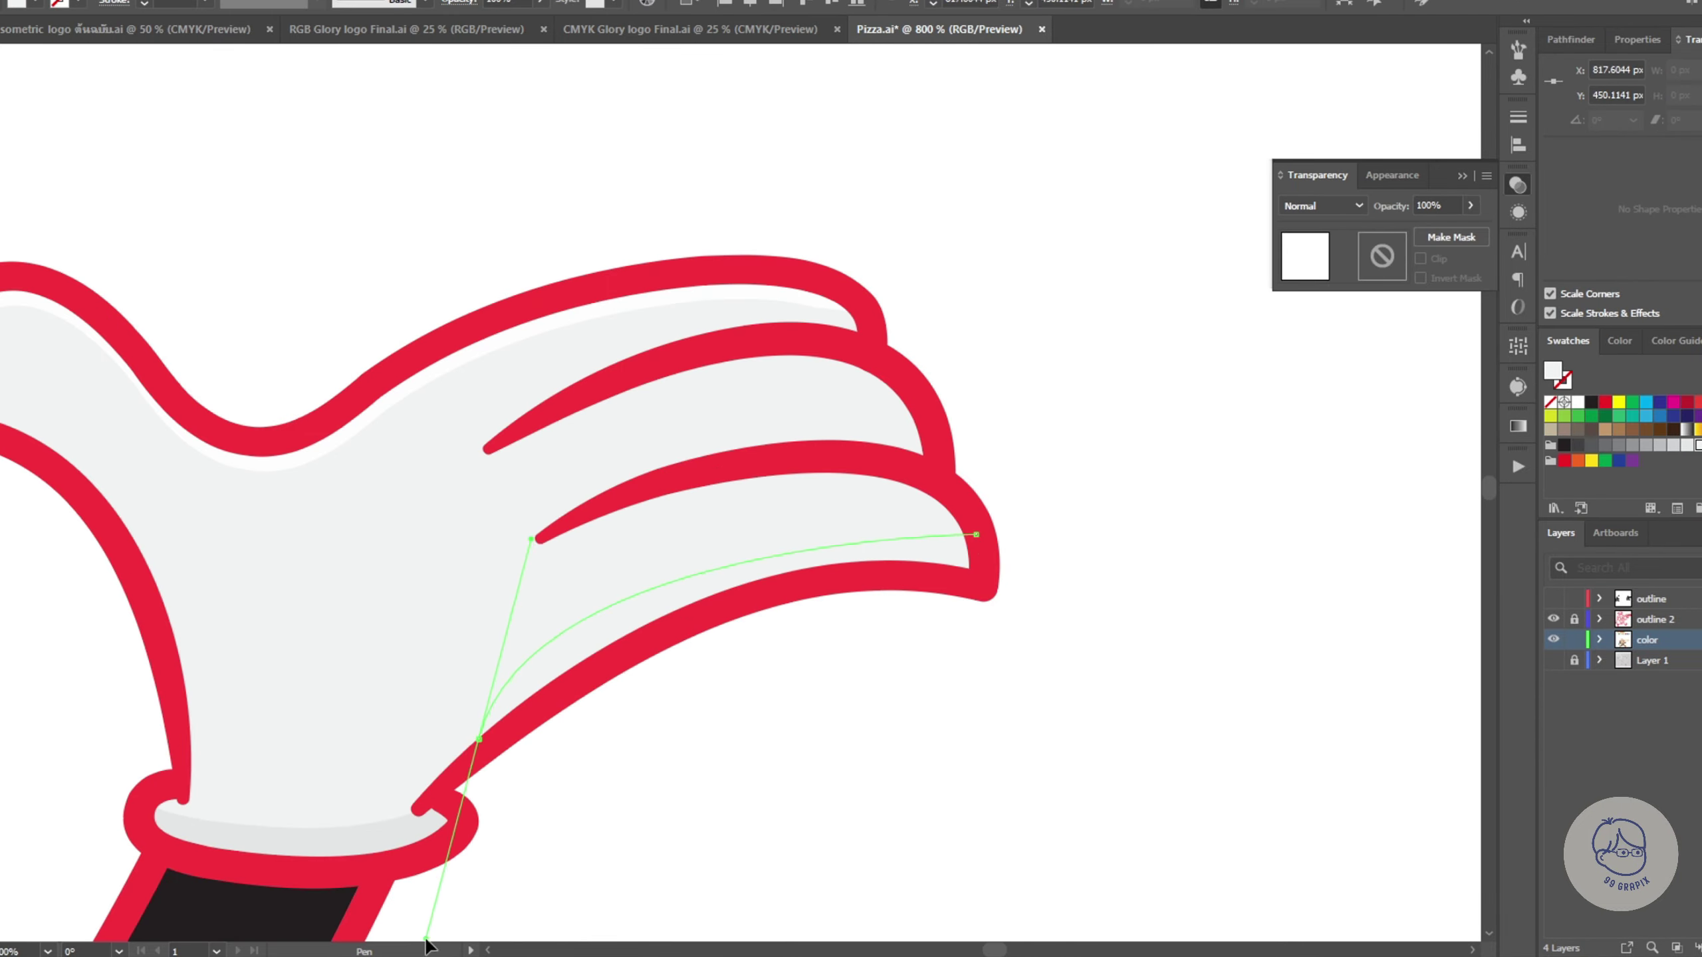
Step: Shape a shadow under the glove's fingers and set it to Multiply
drag(429, 945, 455, 533)
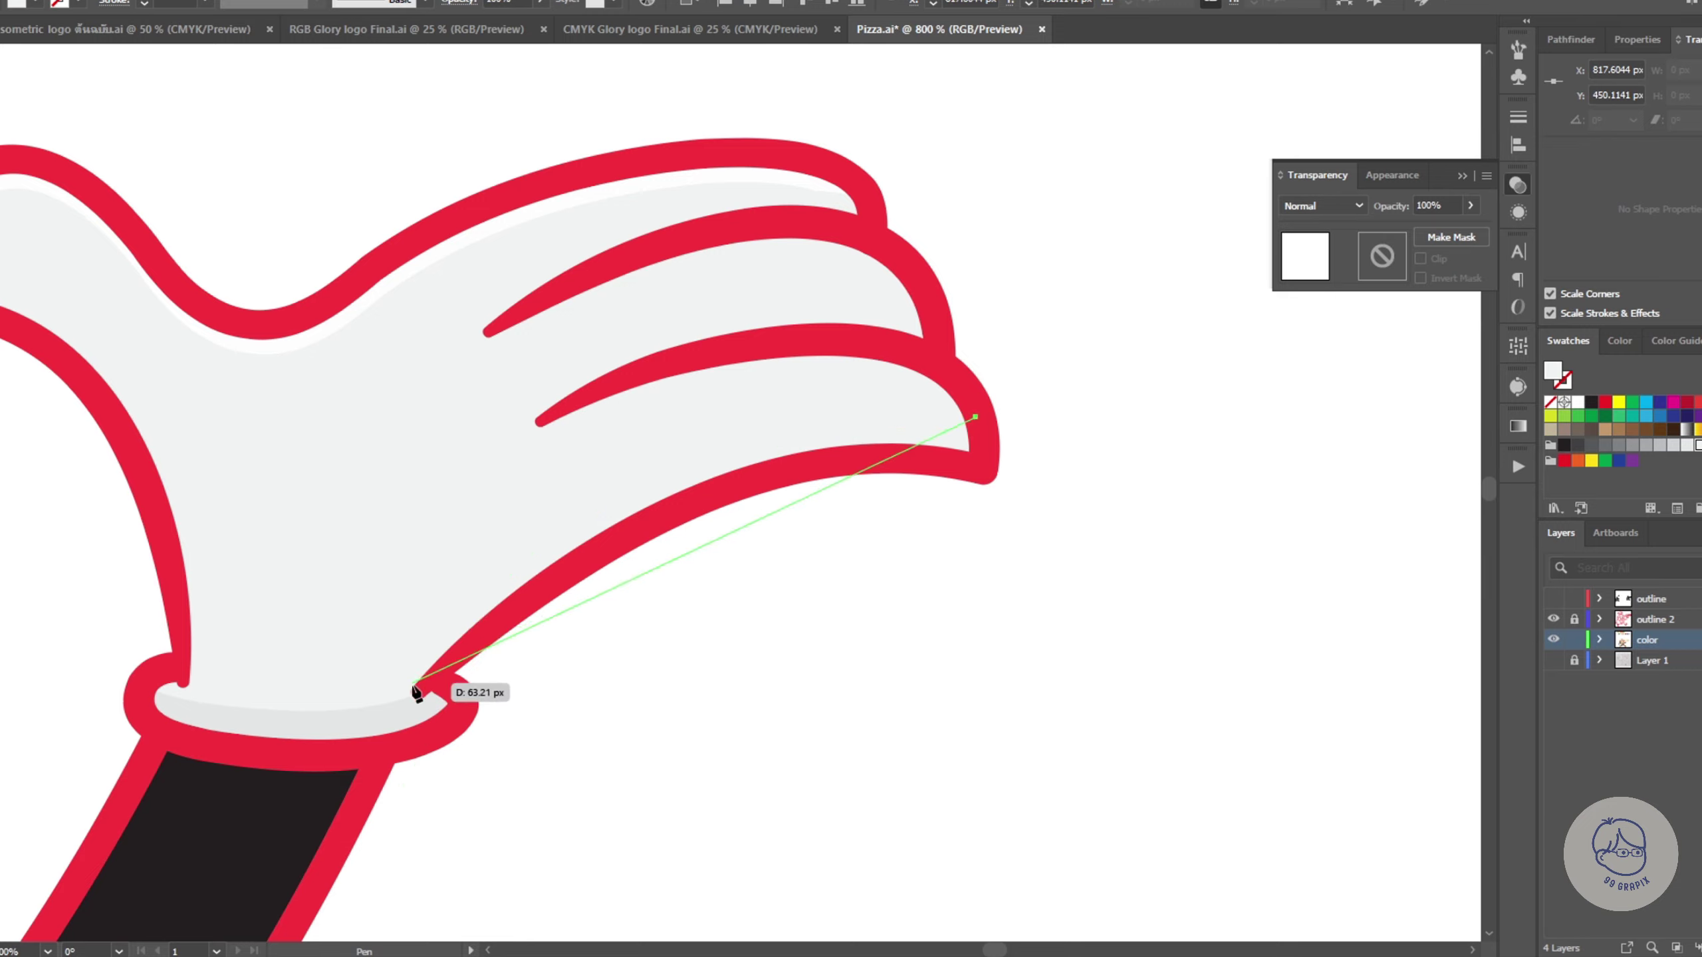
click(1320, 205)
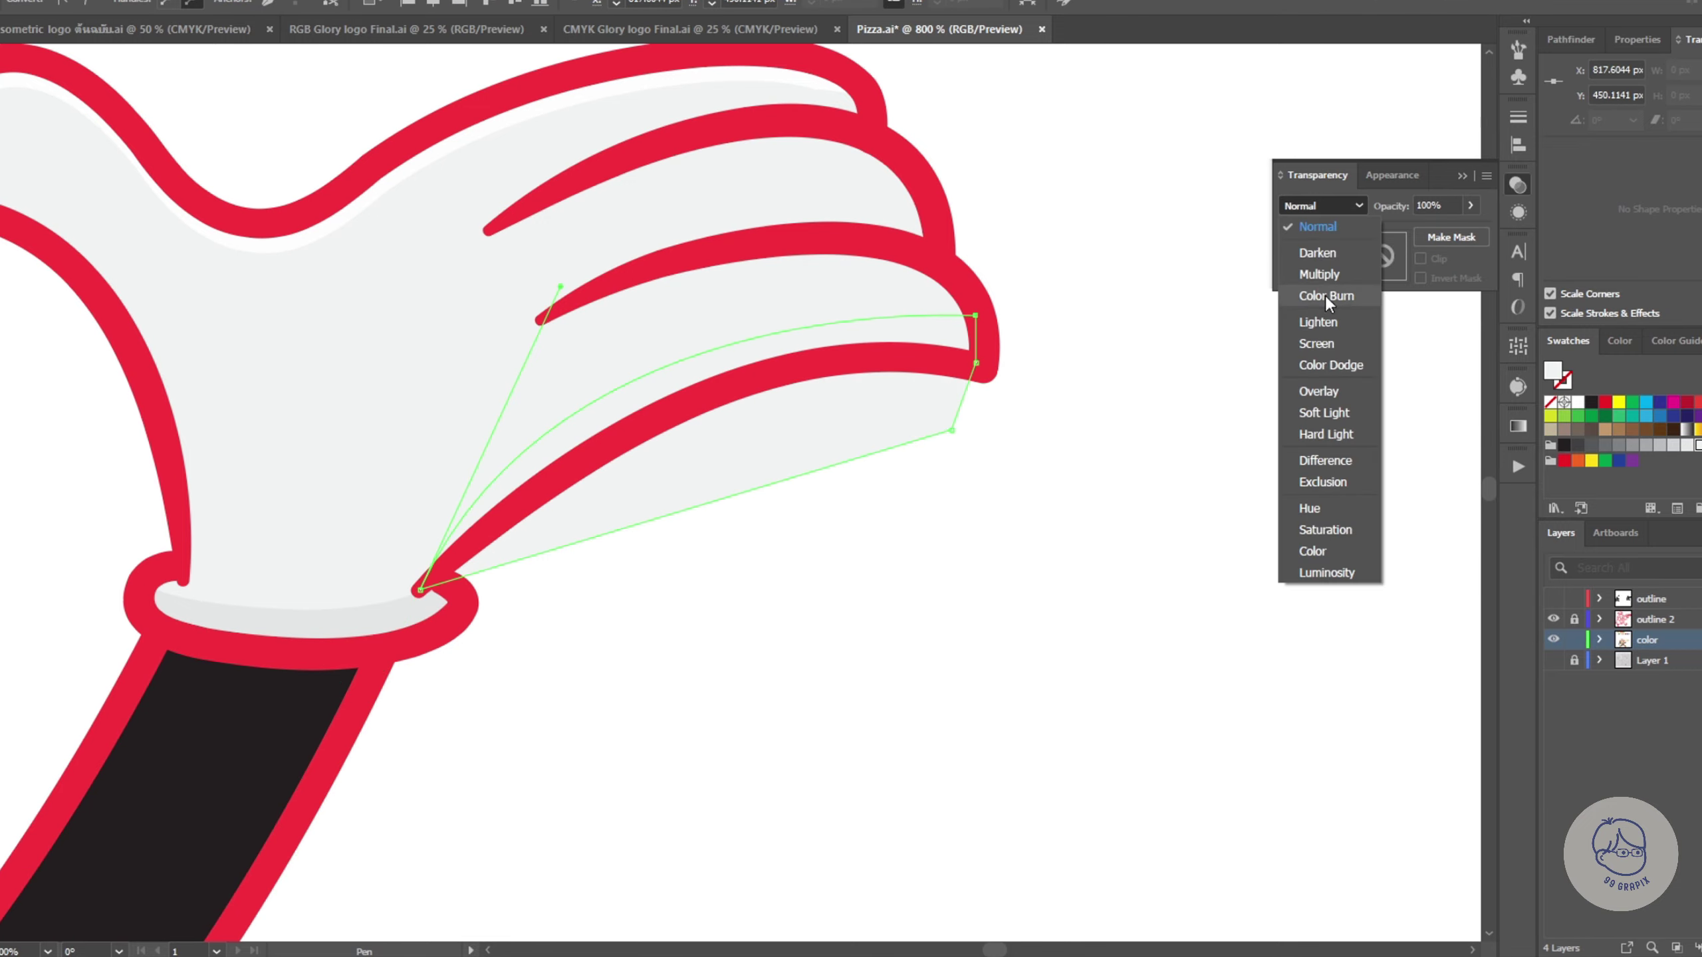
click(1324, 296)
Step: Refine the finger shadow's curve, adding a point and pulling its lower end into place
key(shift+m)
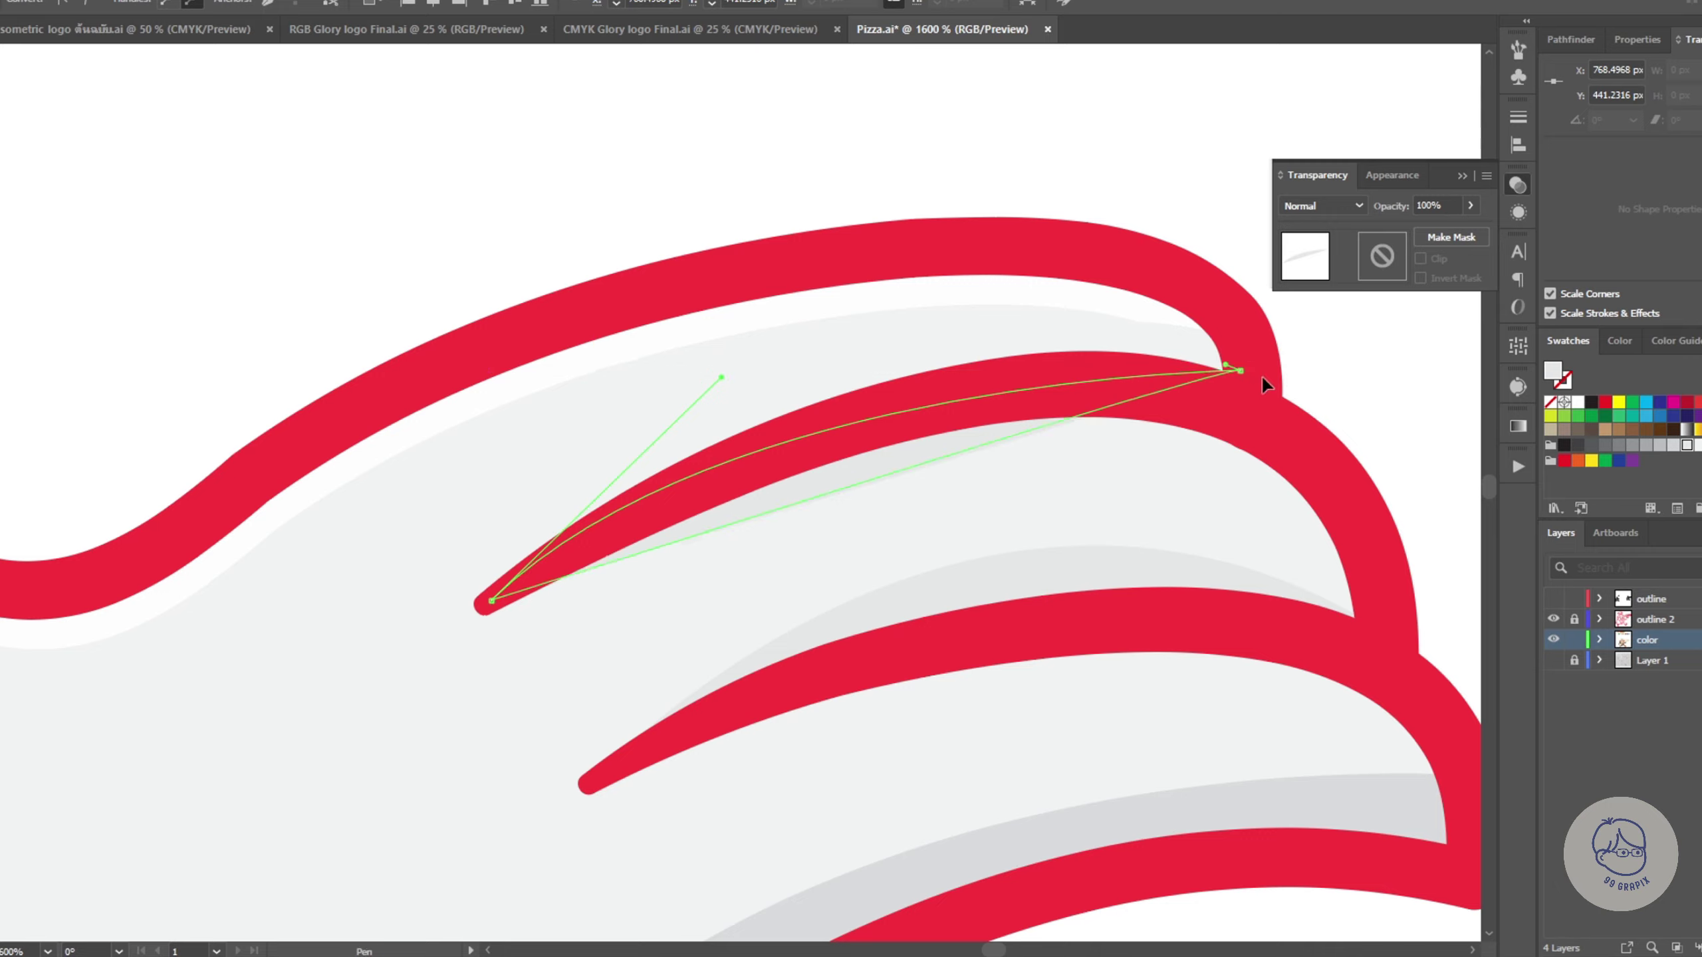
scroll(104, 175, right, 5)
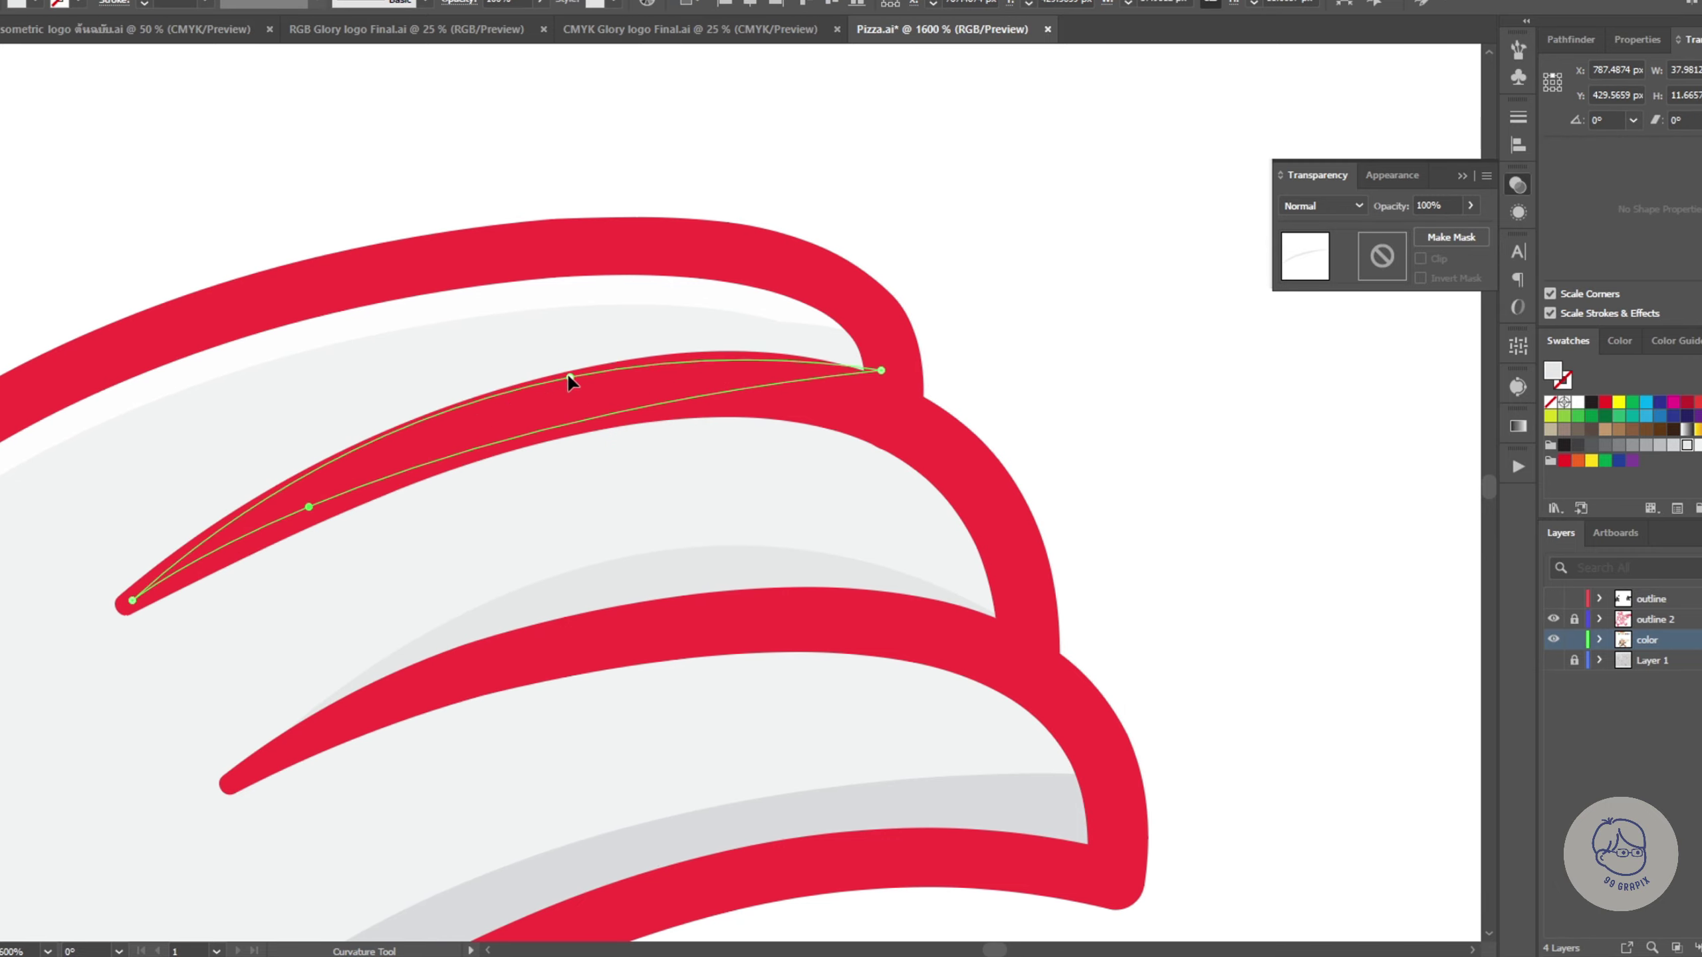
drag(569, 378, 780, 335)
click(267, 461)
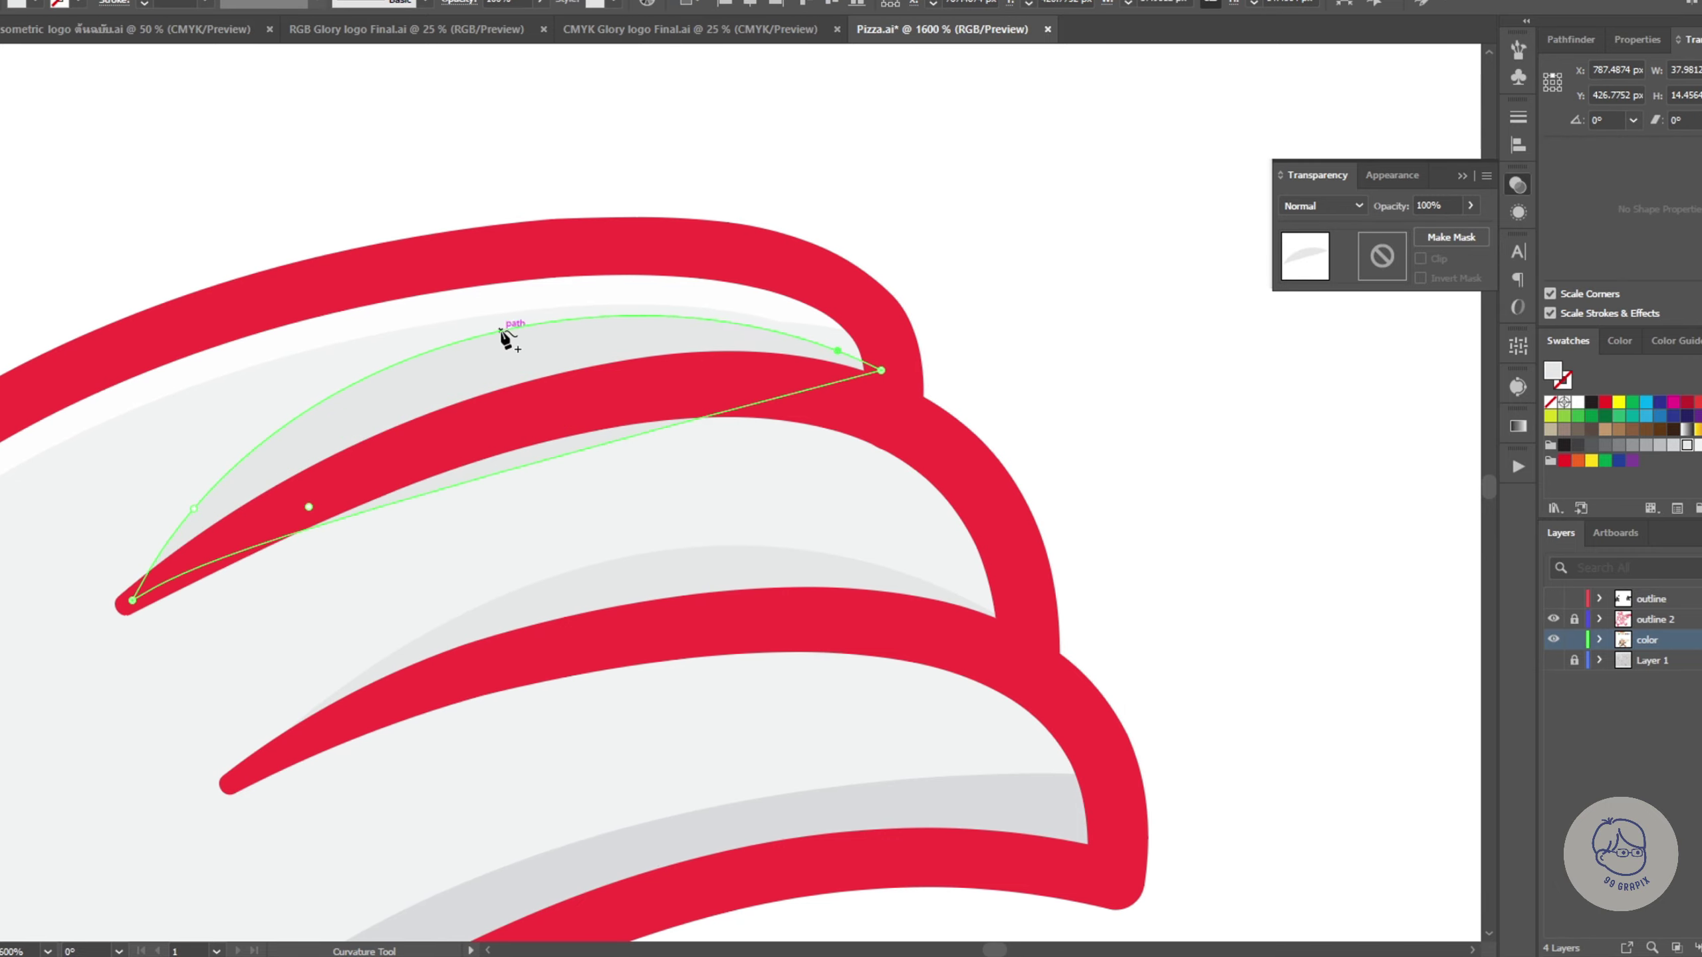
drag(176, 529, 145, 574)
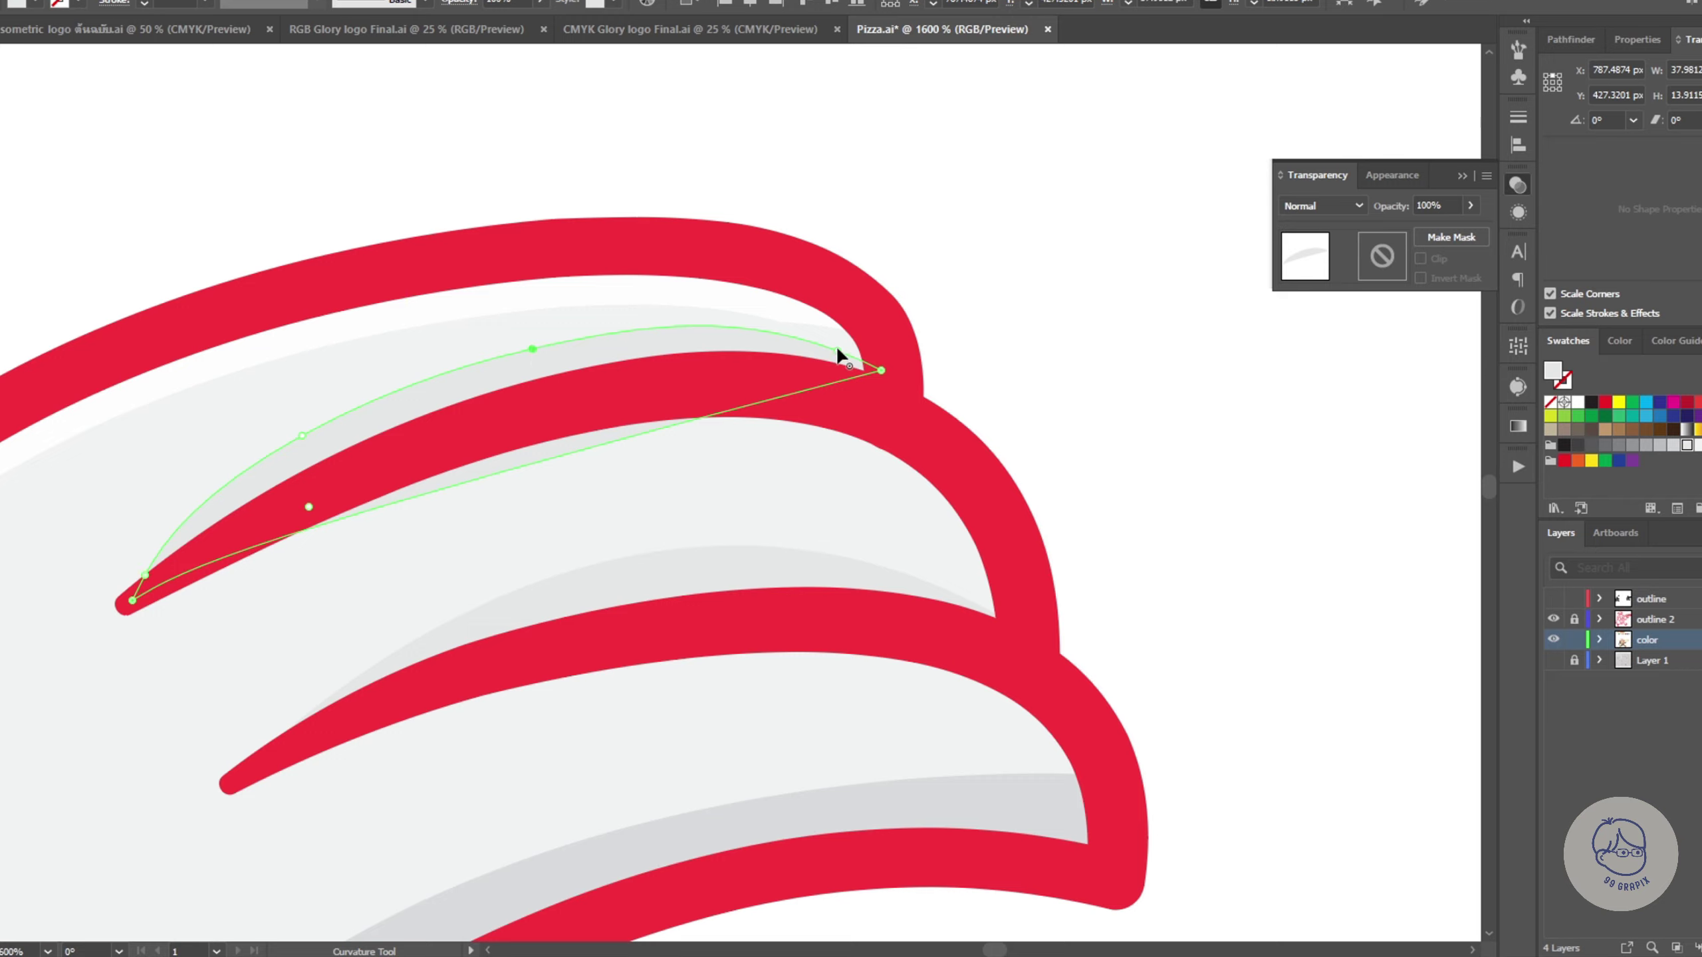
key(a)
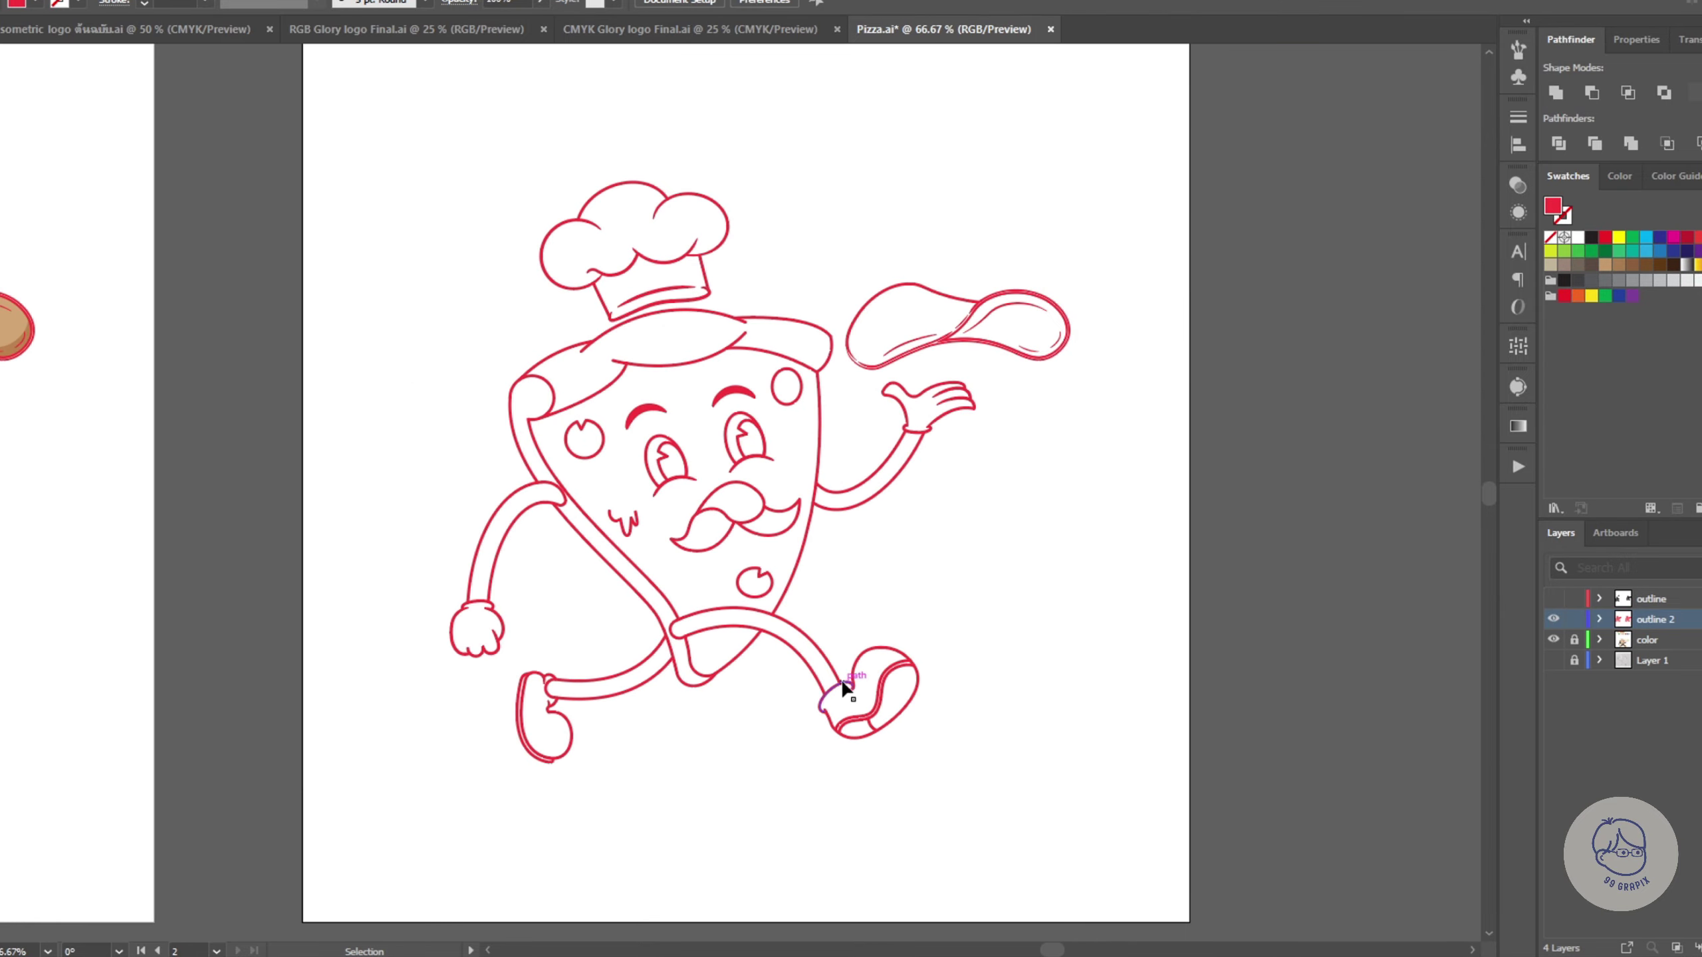
Step: Make the pupil, cheese spots and mustache solid red by swapping fill and stroke
scroll(677, 479, up, 2)
double_click(638, 464)
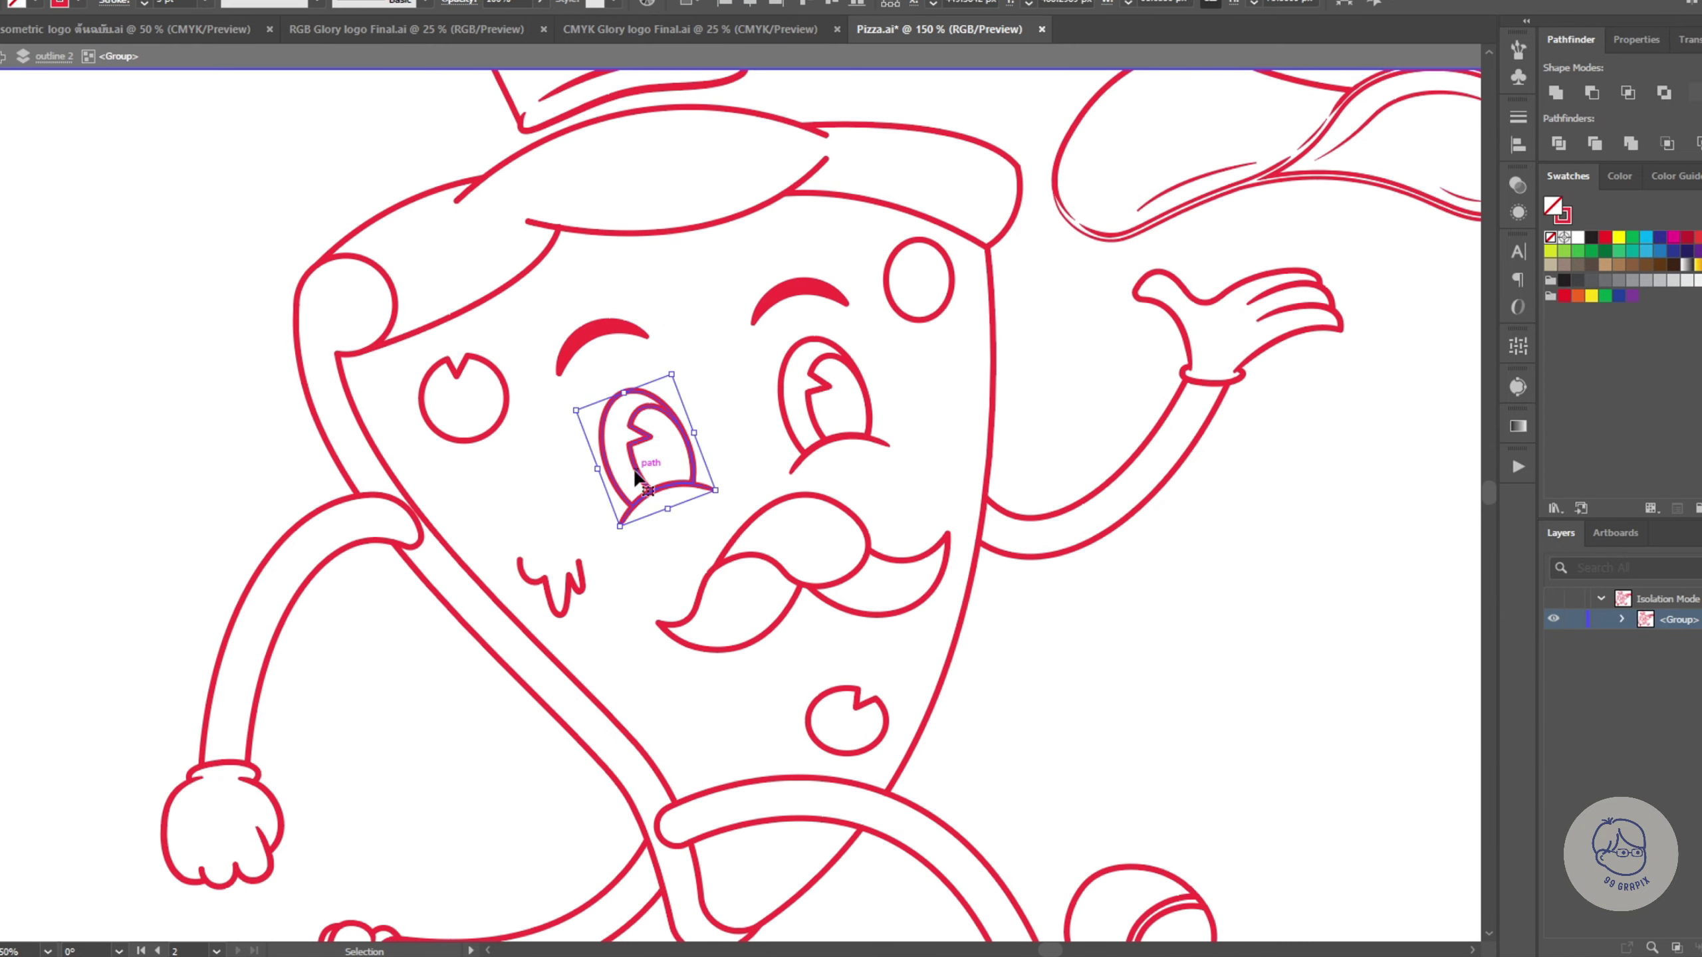
key(shift+x)
key(Escape)
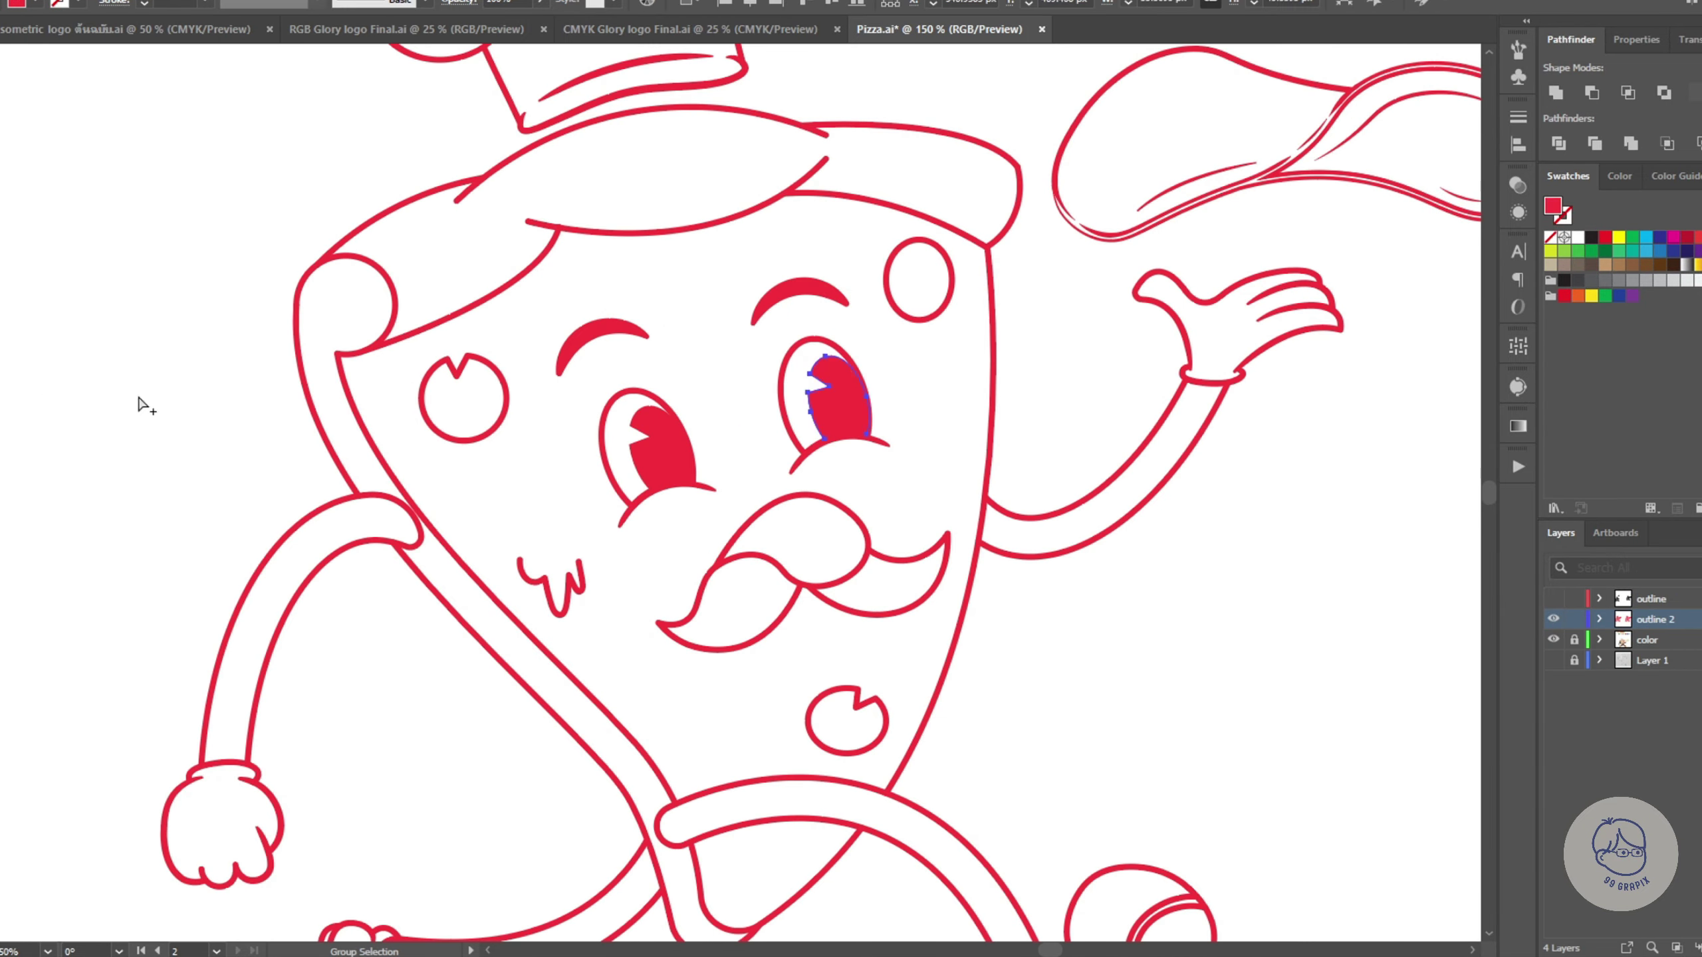
key(shift+x)
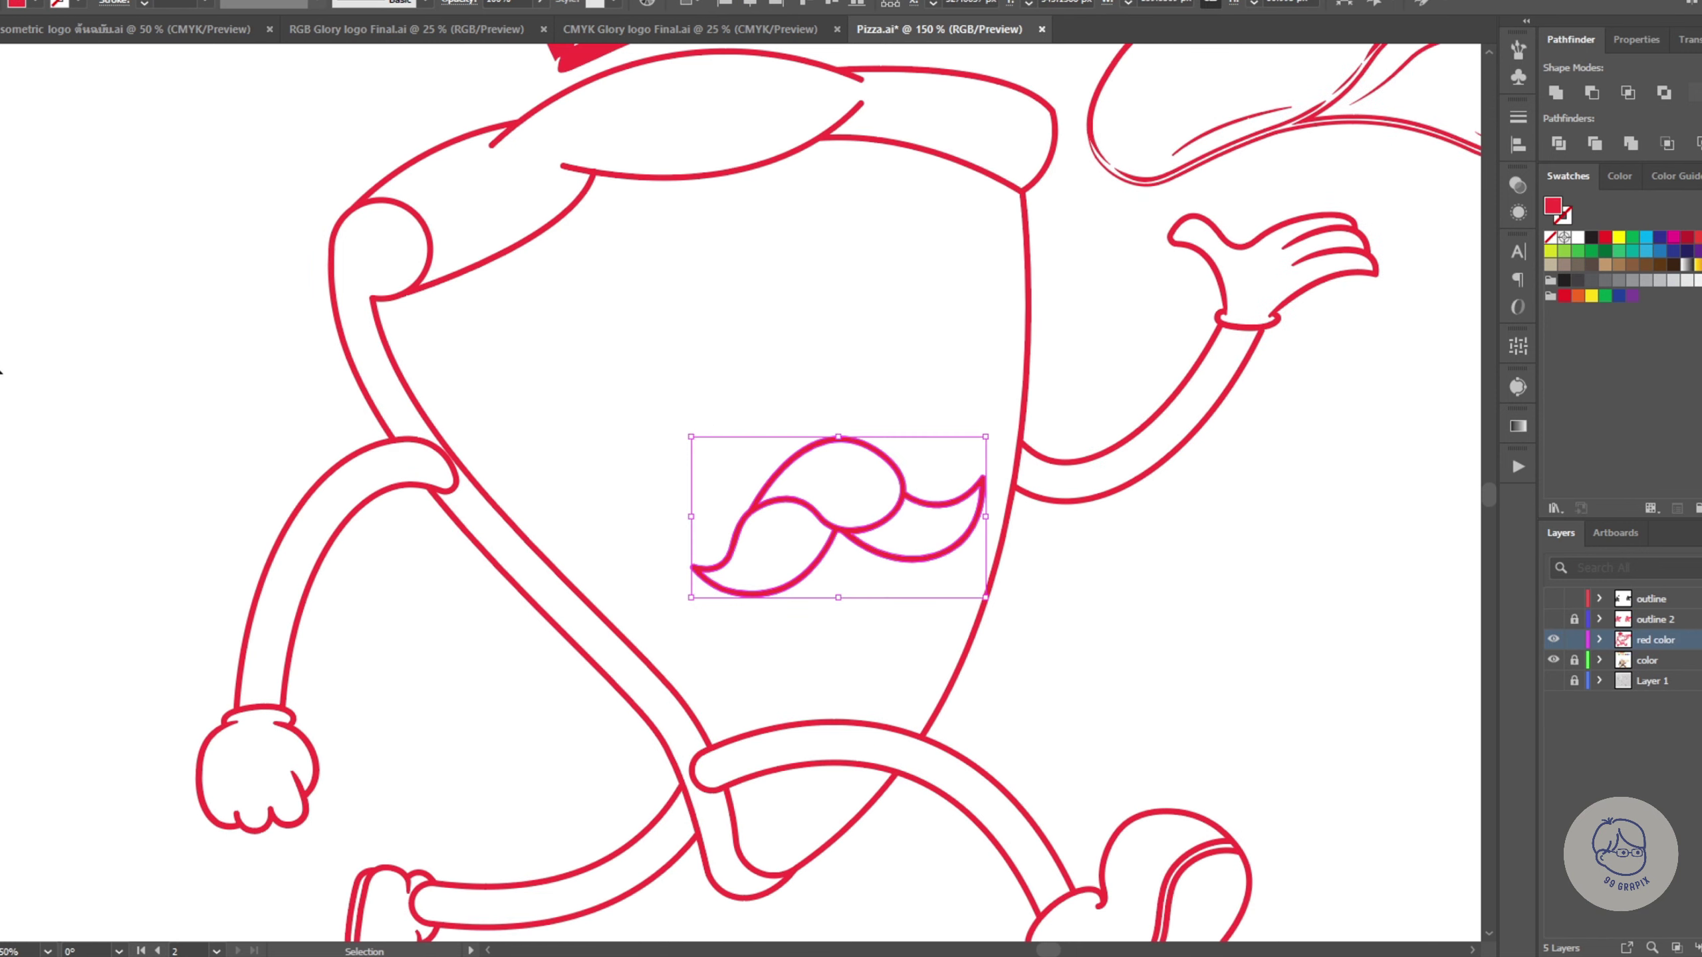
key(shift+x)
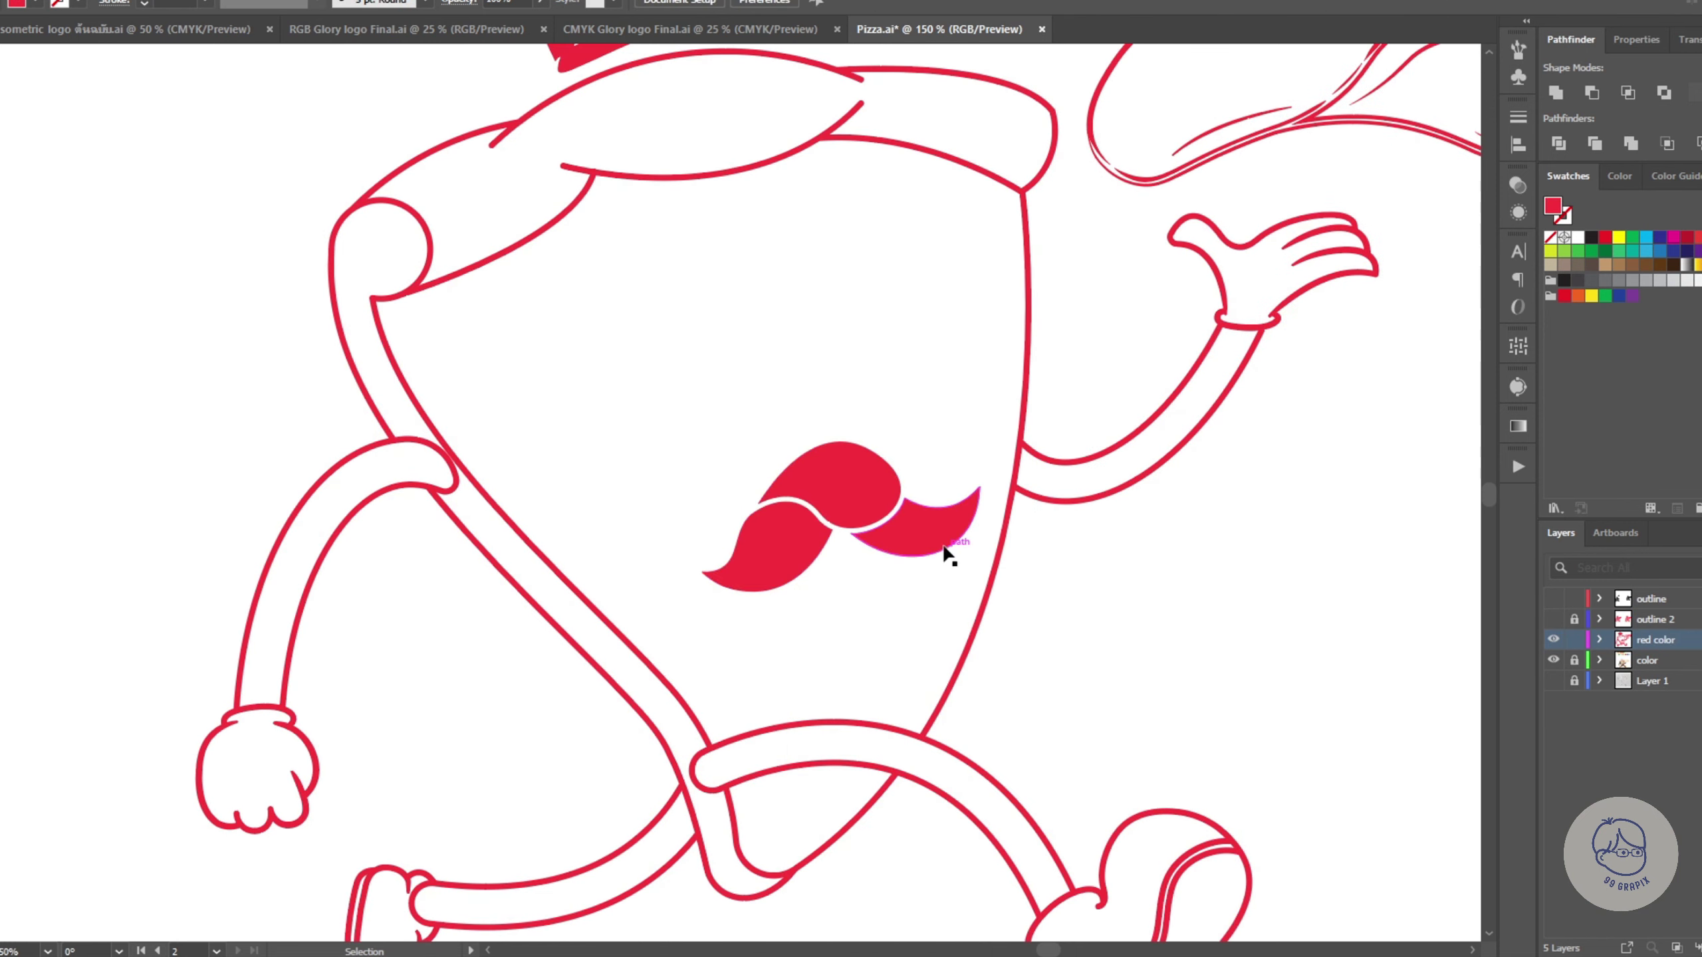
Step: Show outline 2, release the body's compound path and delete the unwanted body fill
click(1552, 619)
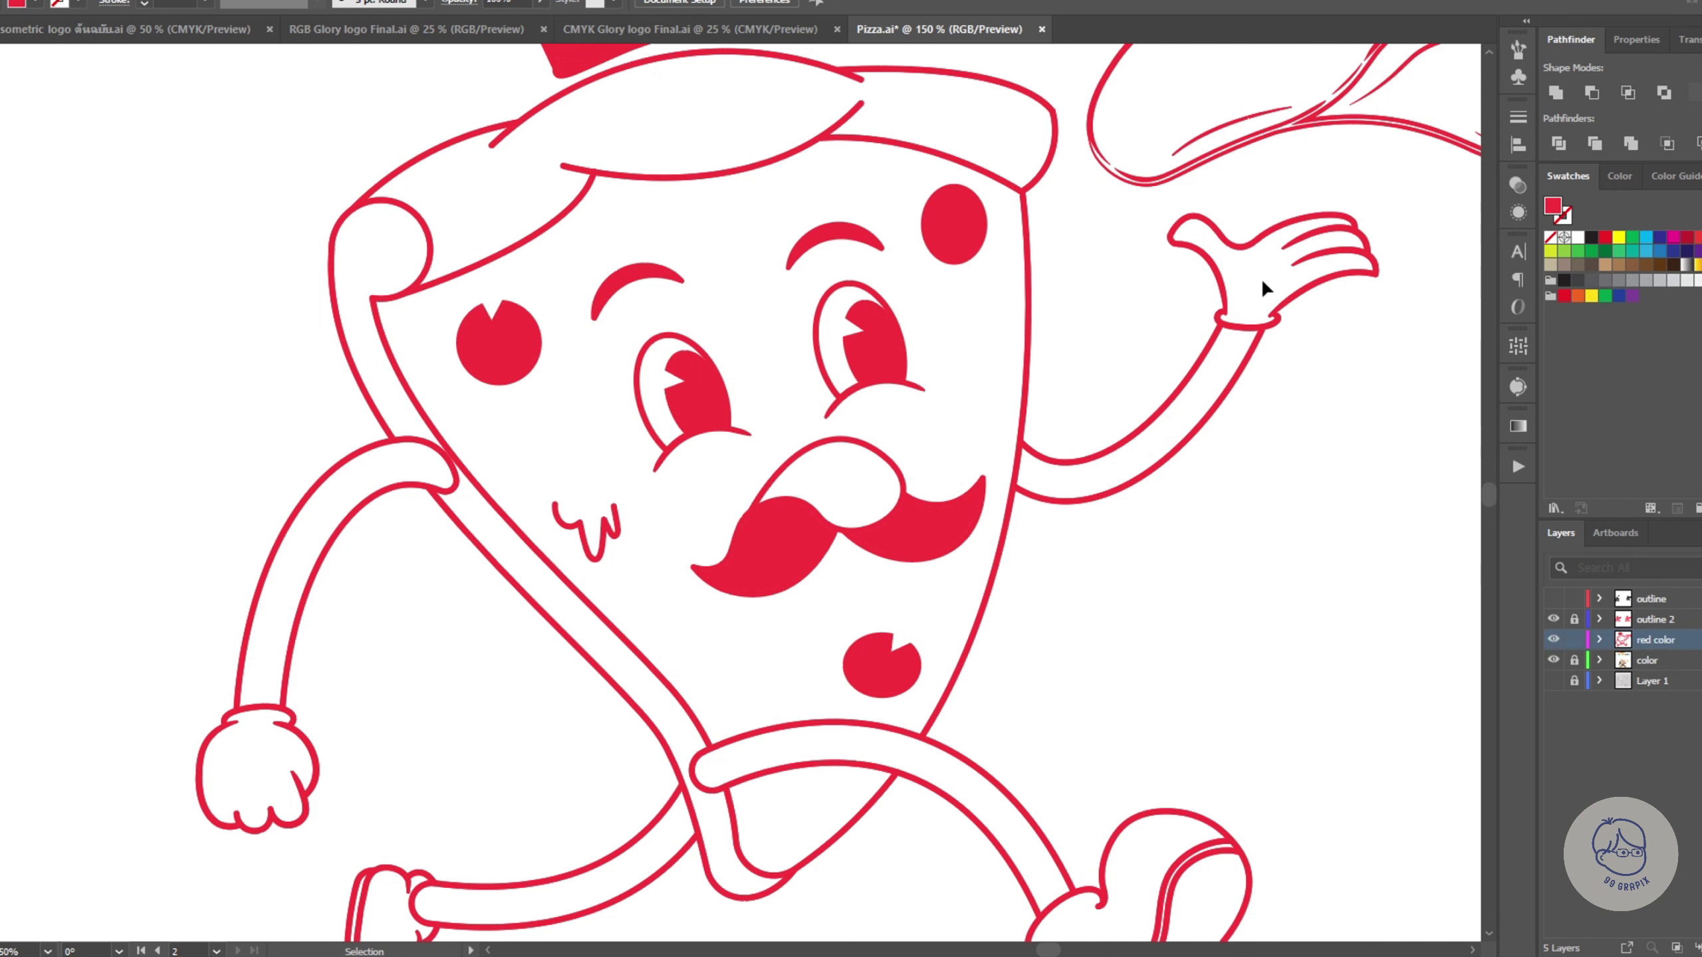
click(654, 178)
right_click(563, 213)
click(657, 456)
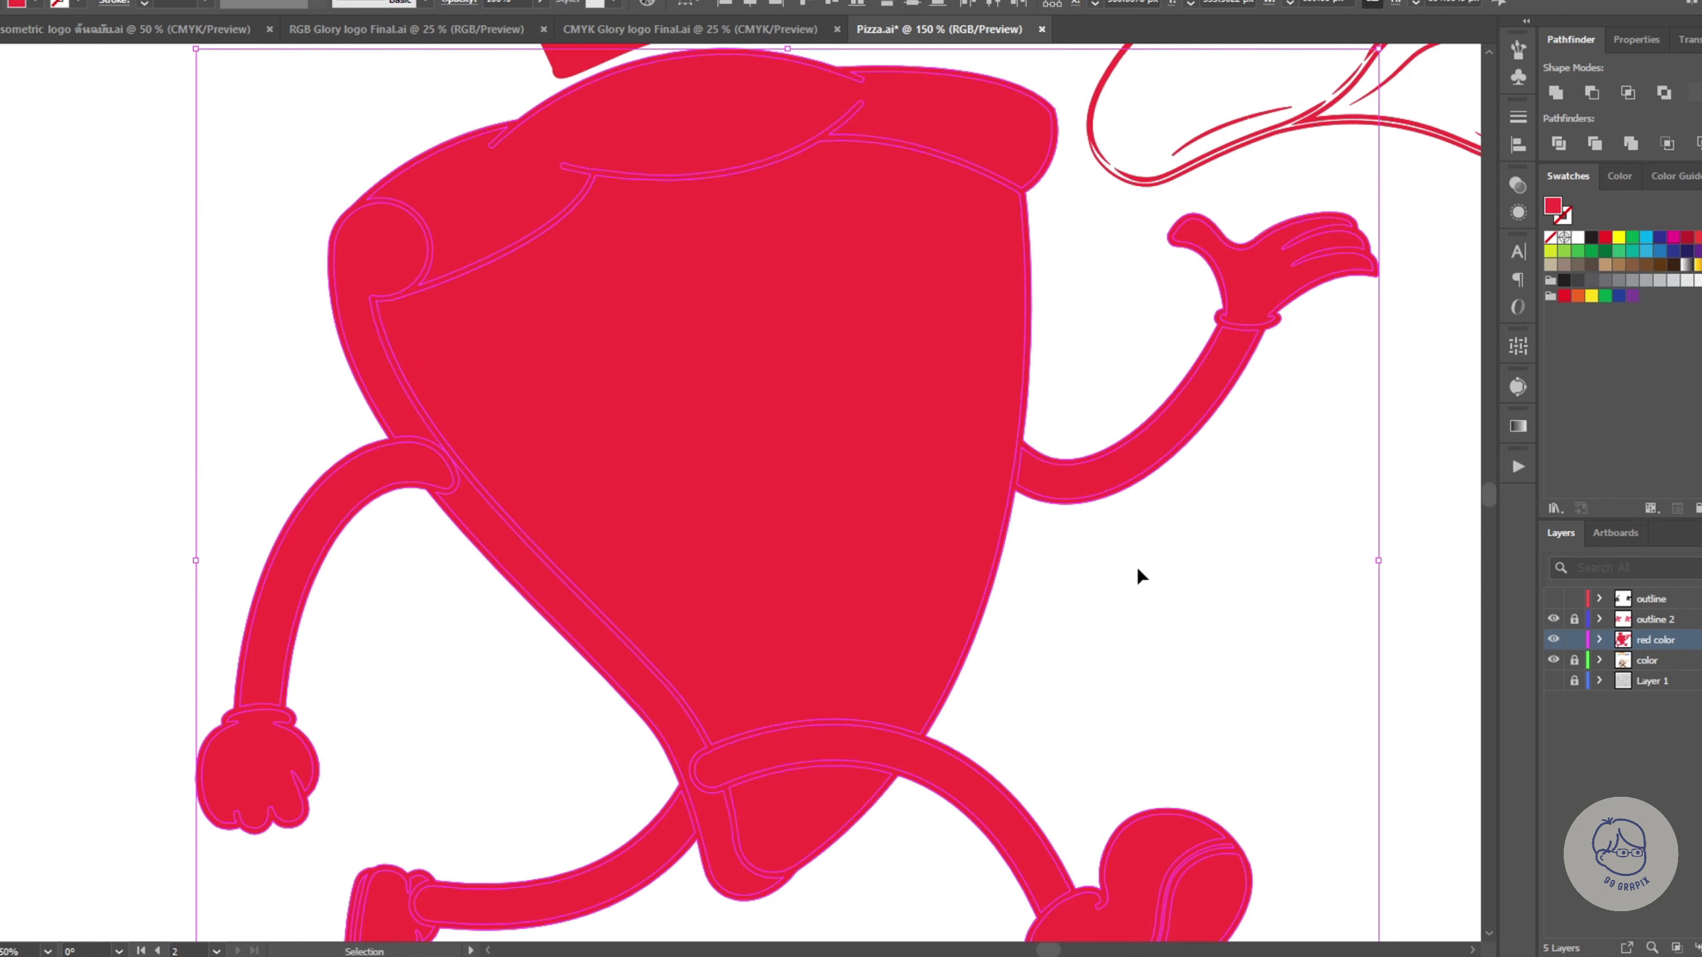
click(1033, 337)
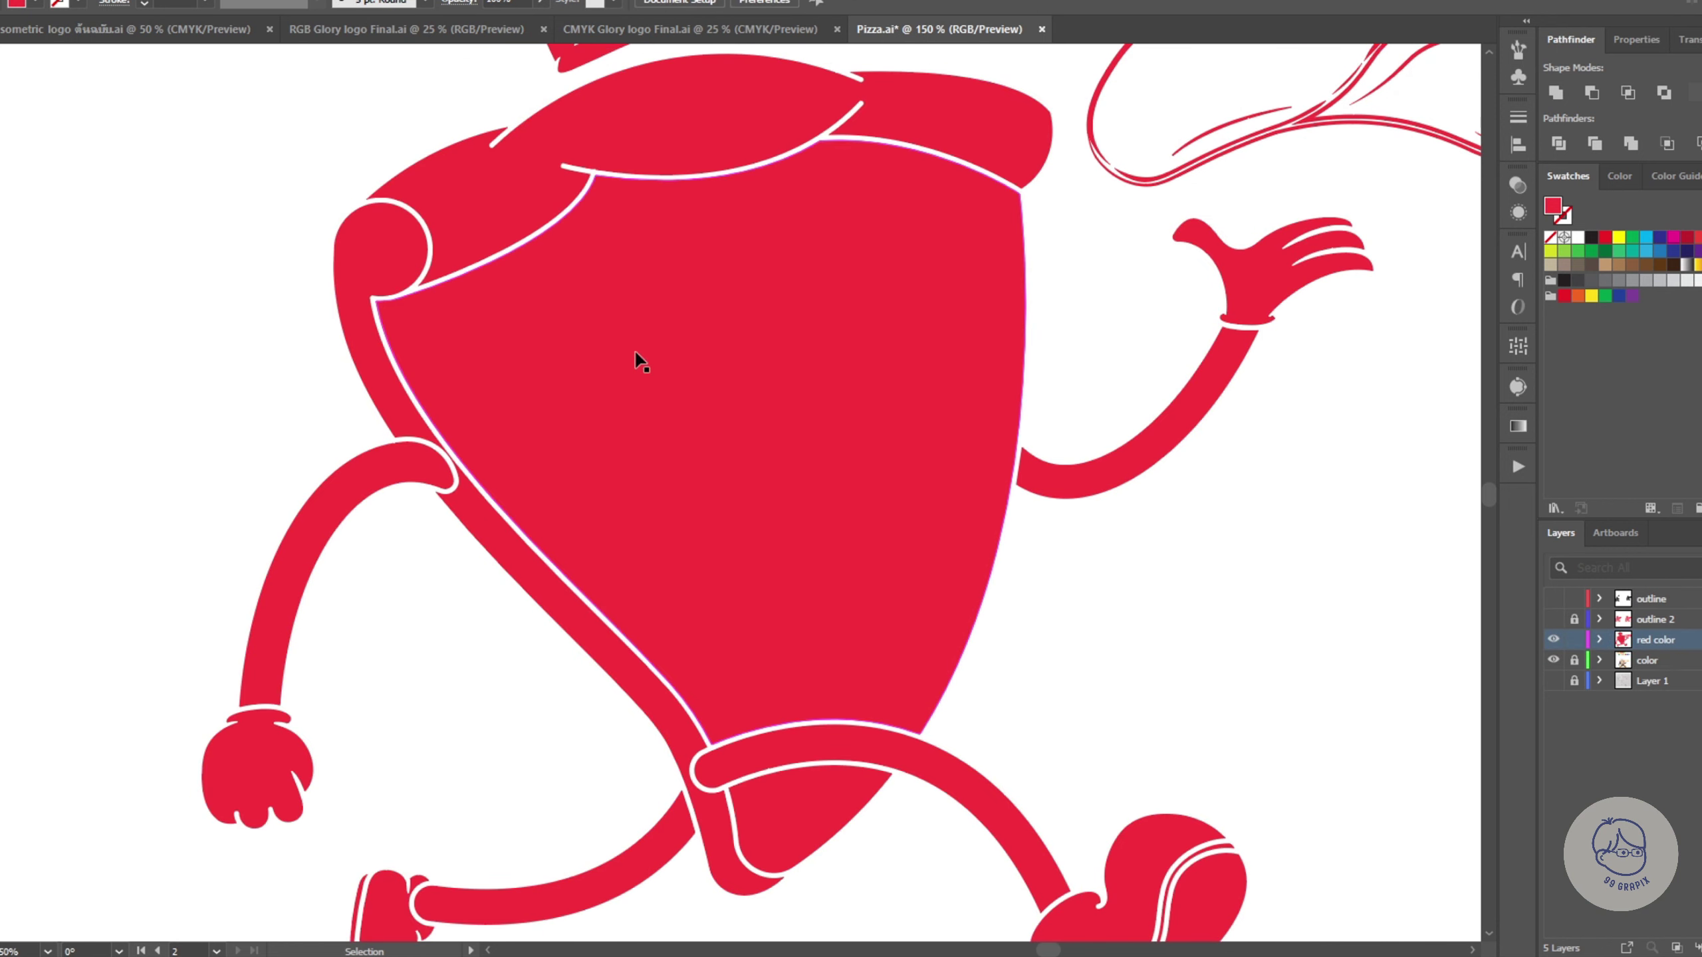
click(637, 361)
key(Delete)
Step: Lower the band down the slice's left edge to 30% opacity
click(543, 550)
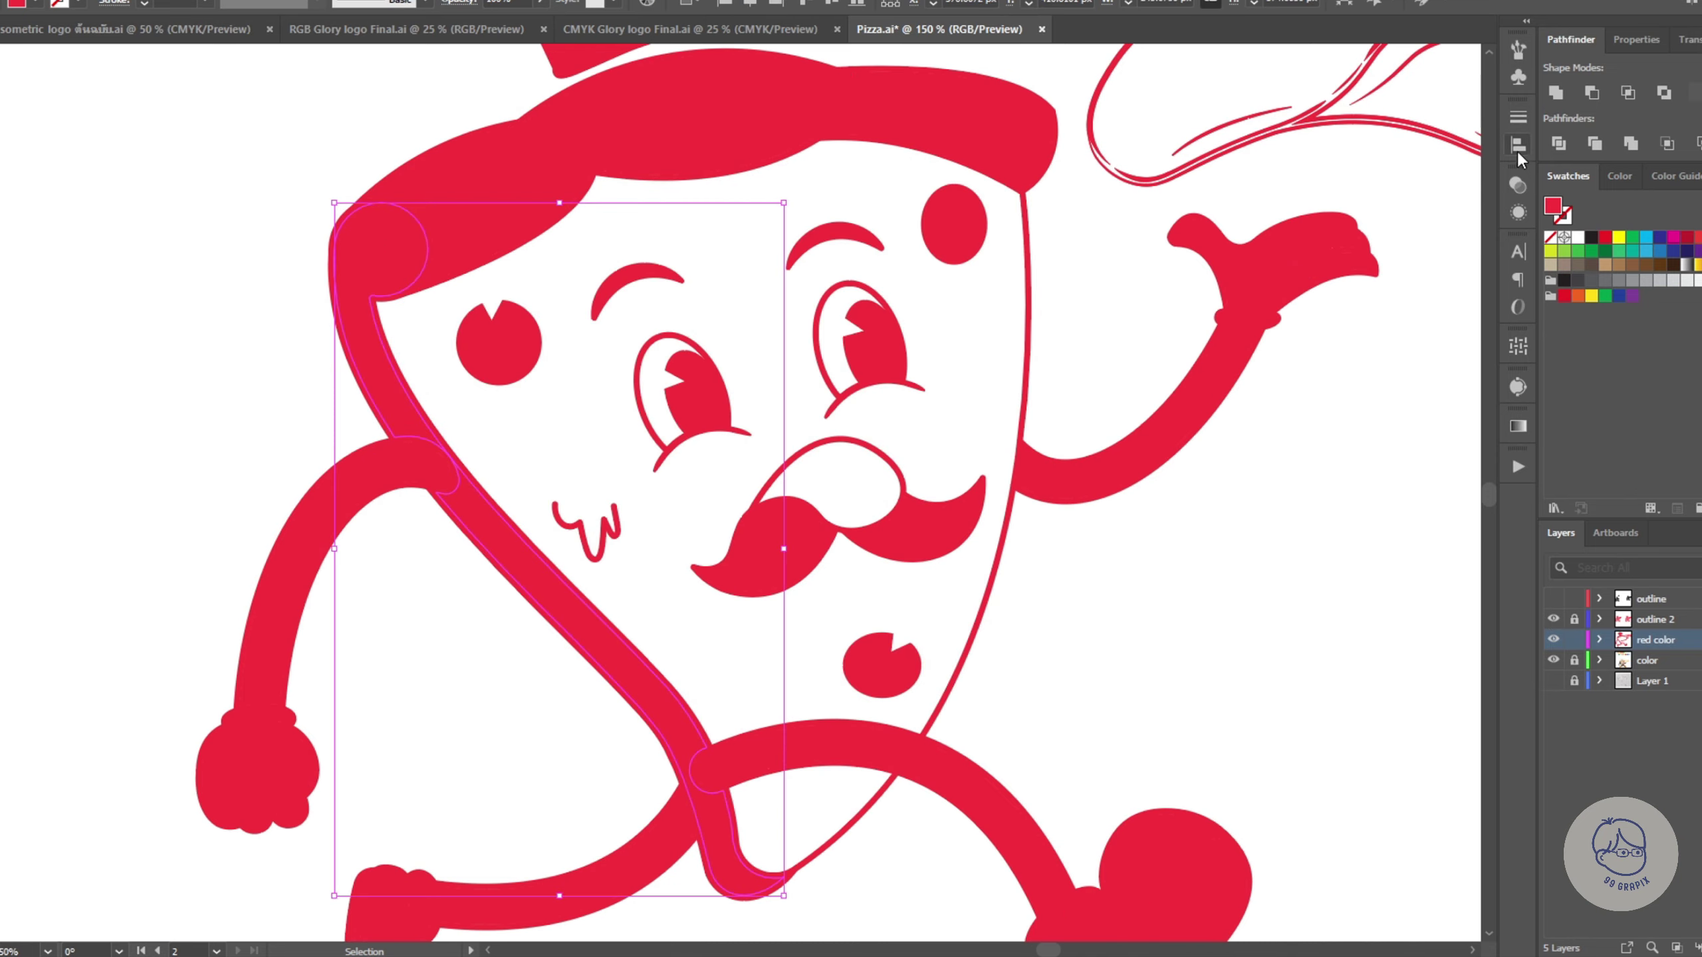
click(1518, 185)
click(1470, 206)
Step: Select the red hat fill group and reposition it on the hat
scroll(1049, 422, right, 2)
click(1049, 422)
click(695, 771)
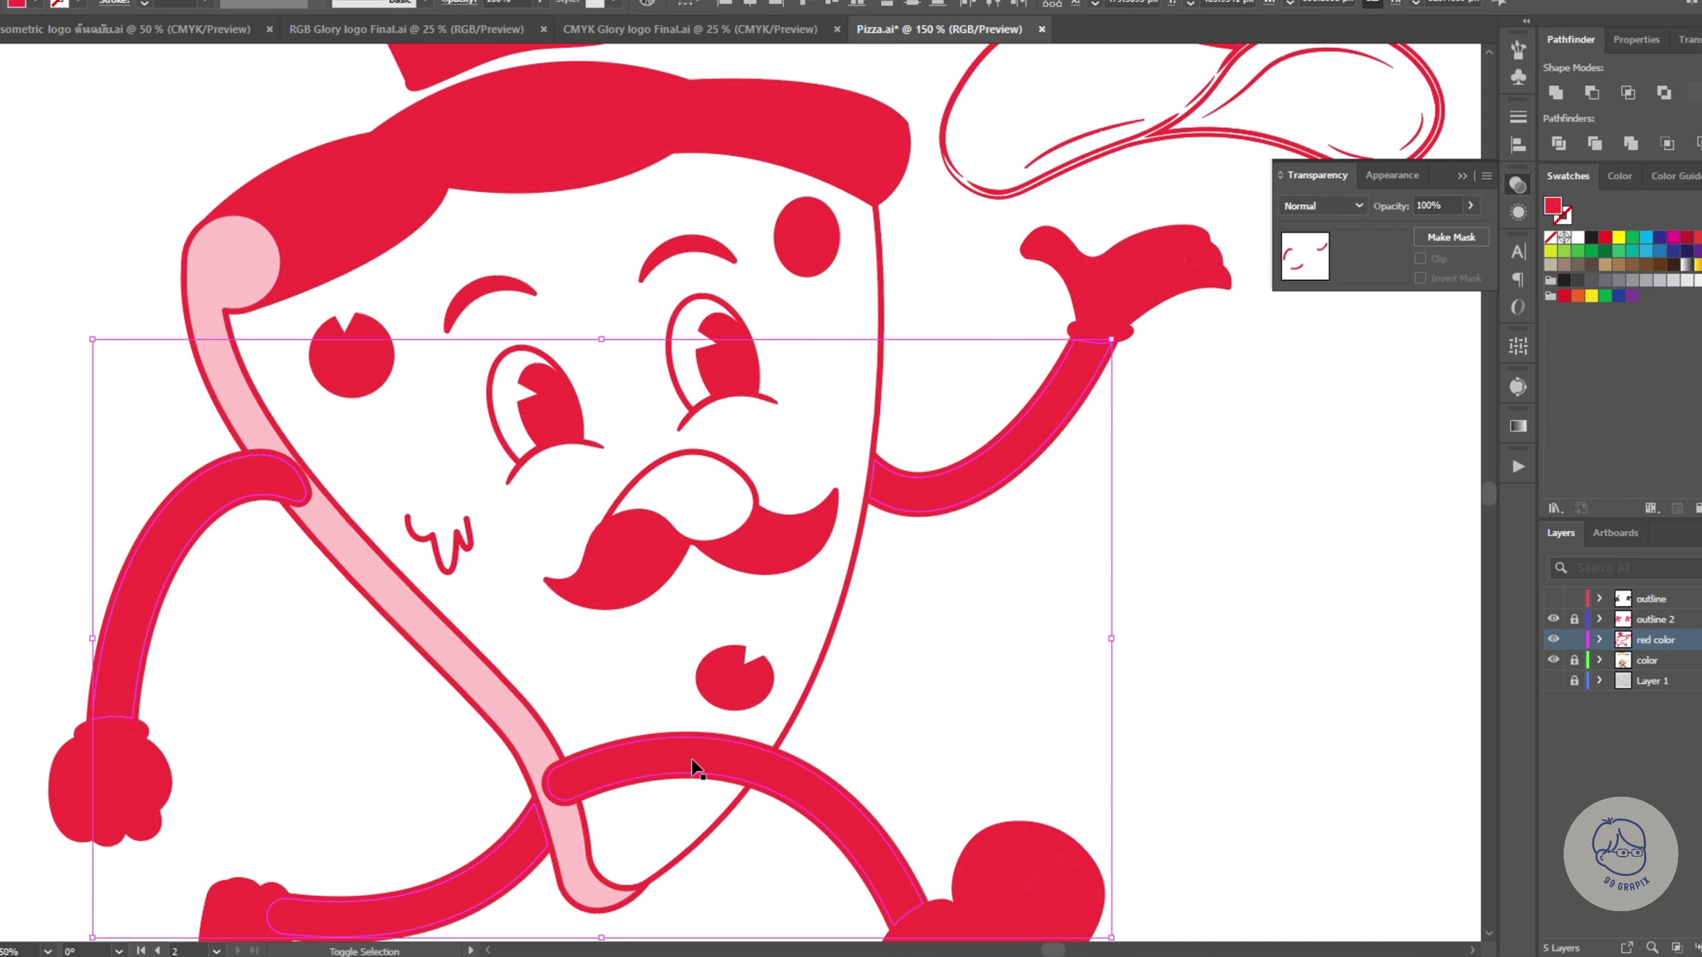
scroll(570, 663, down, 3)
scroll(669, 266, up, 3)
drag(623, 238, 1109, 189)
Step: Delete the oversized red shoe fills
scroll(1261, 525, down, 3)
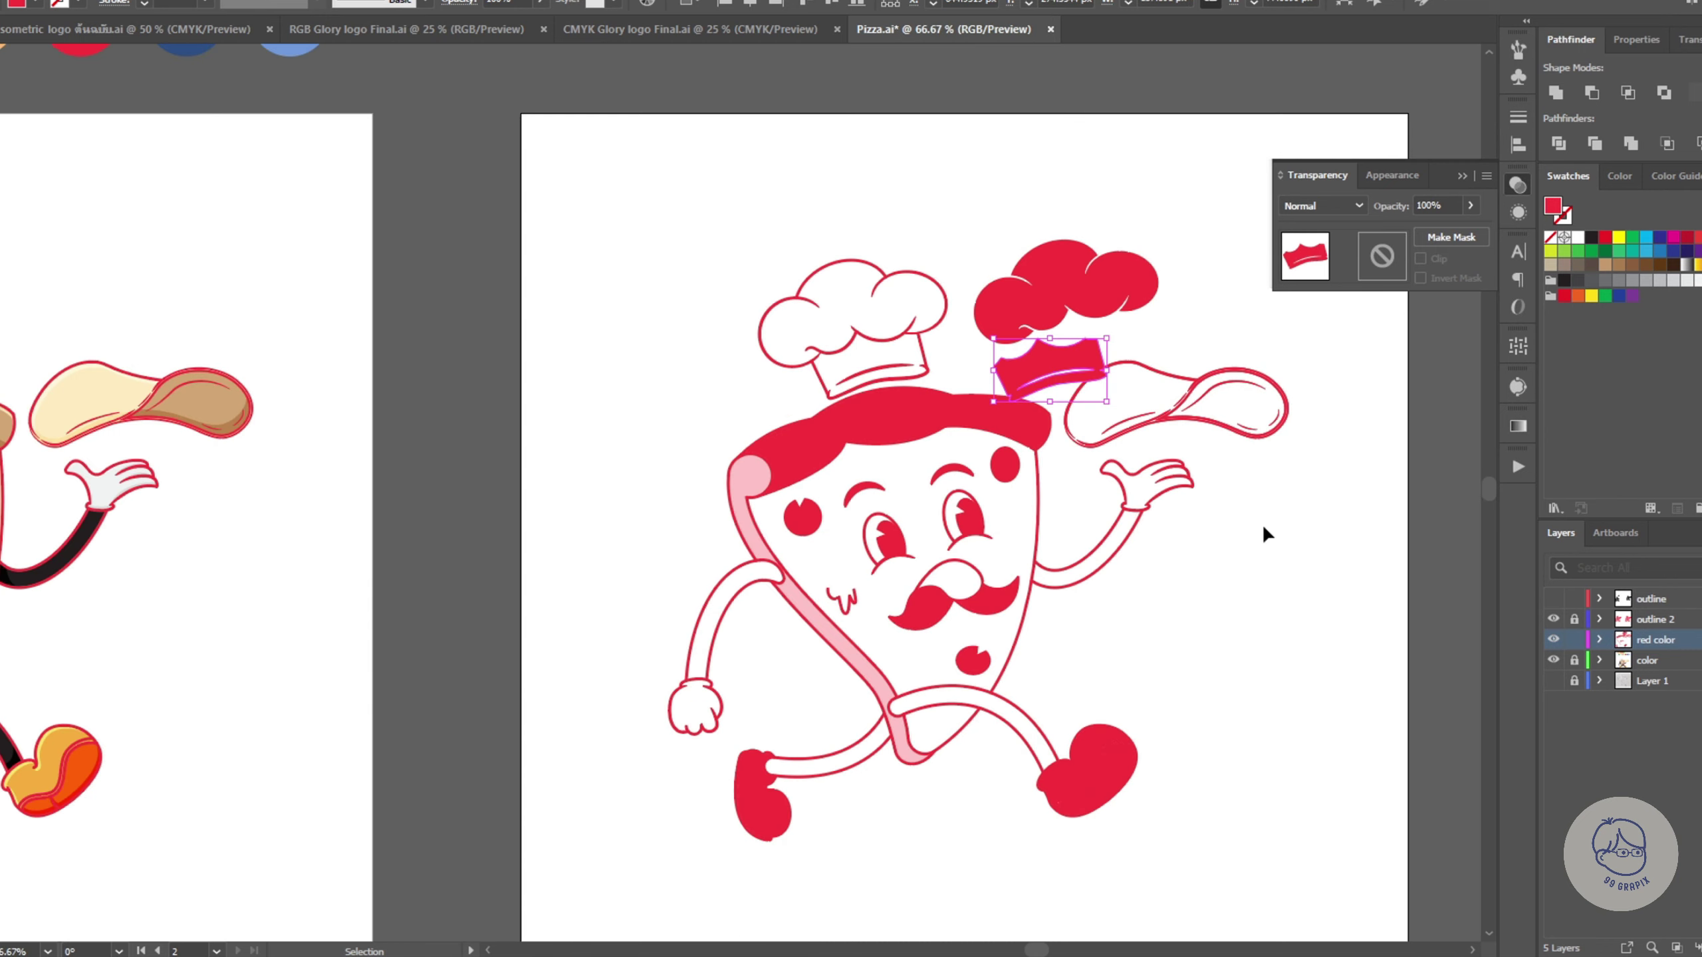
click(1261, 535)
scroll(1261, 535, up, 3)
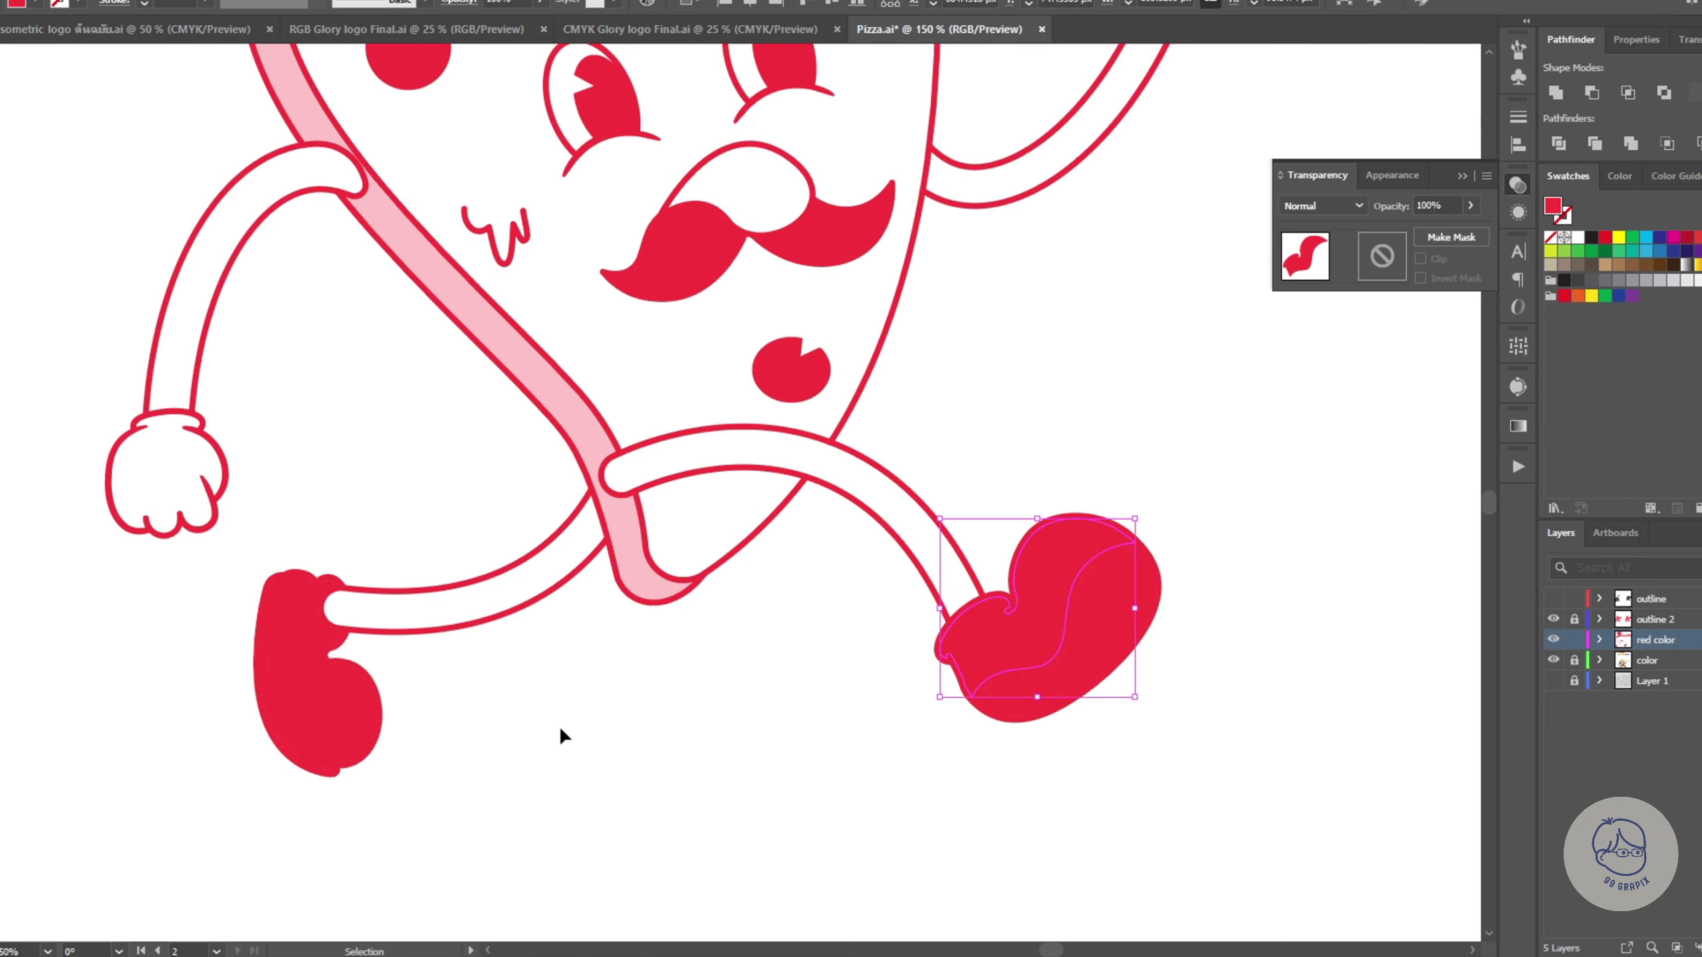
key(Delete)
scroll(695, 720, down, 2)
key(Delete)
scroll(1005, 672, up, 3)
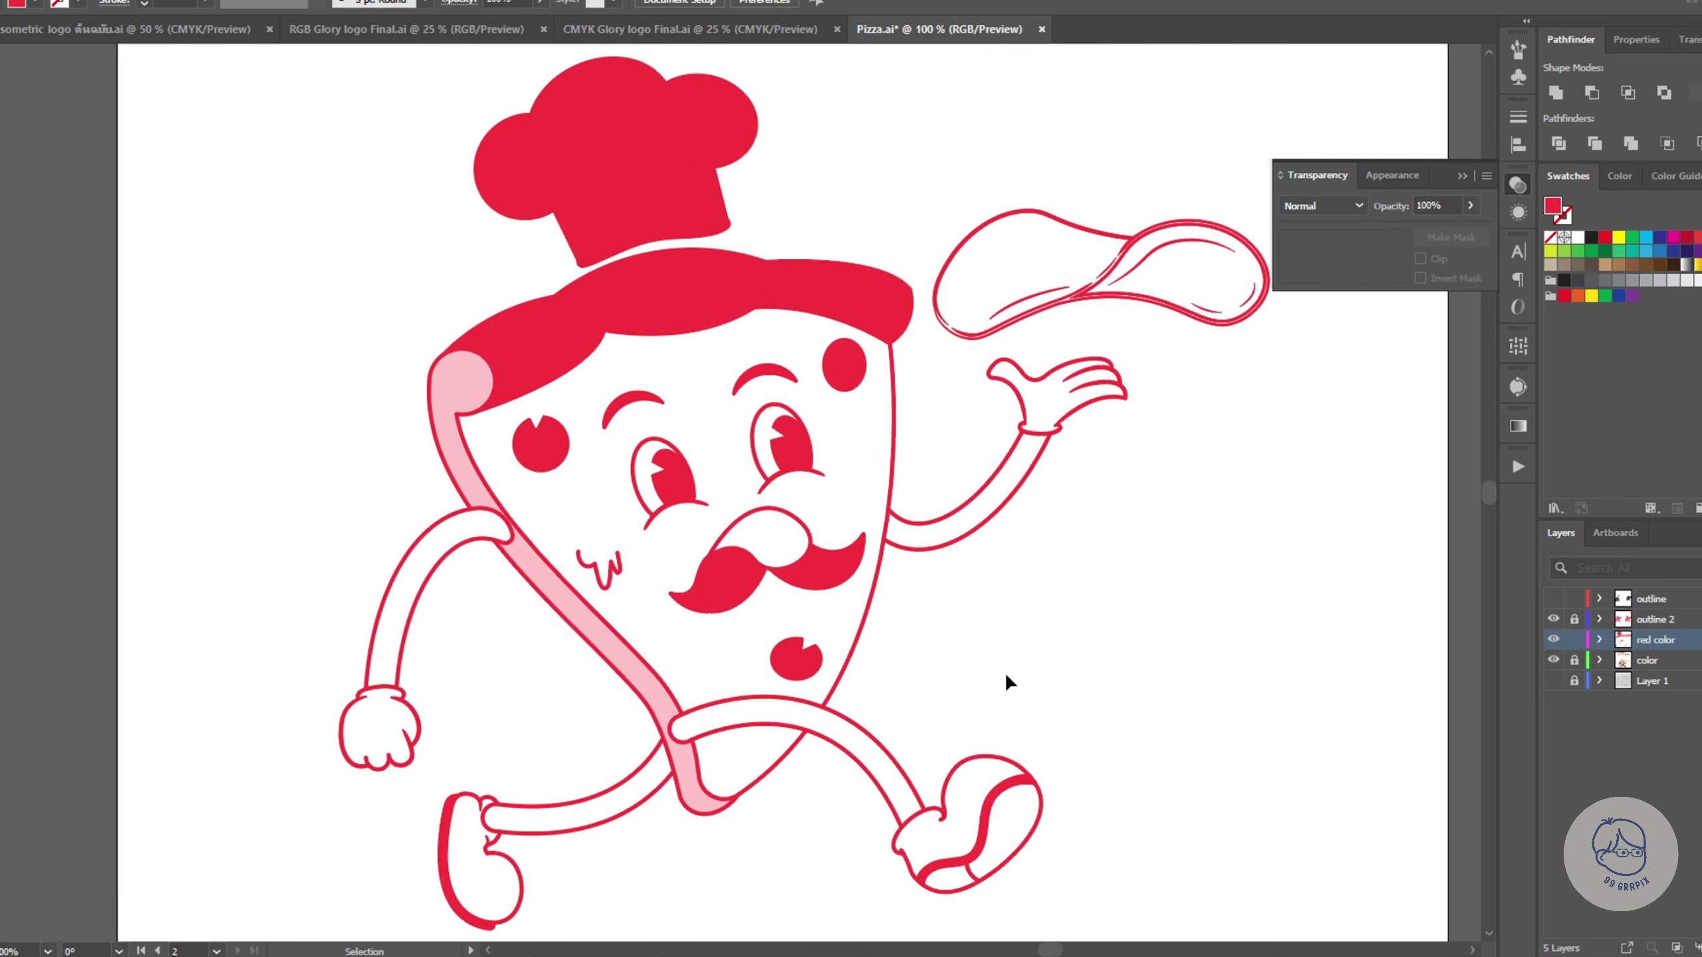